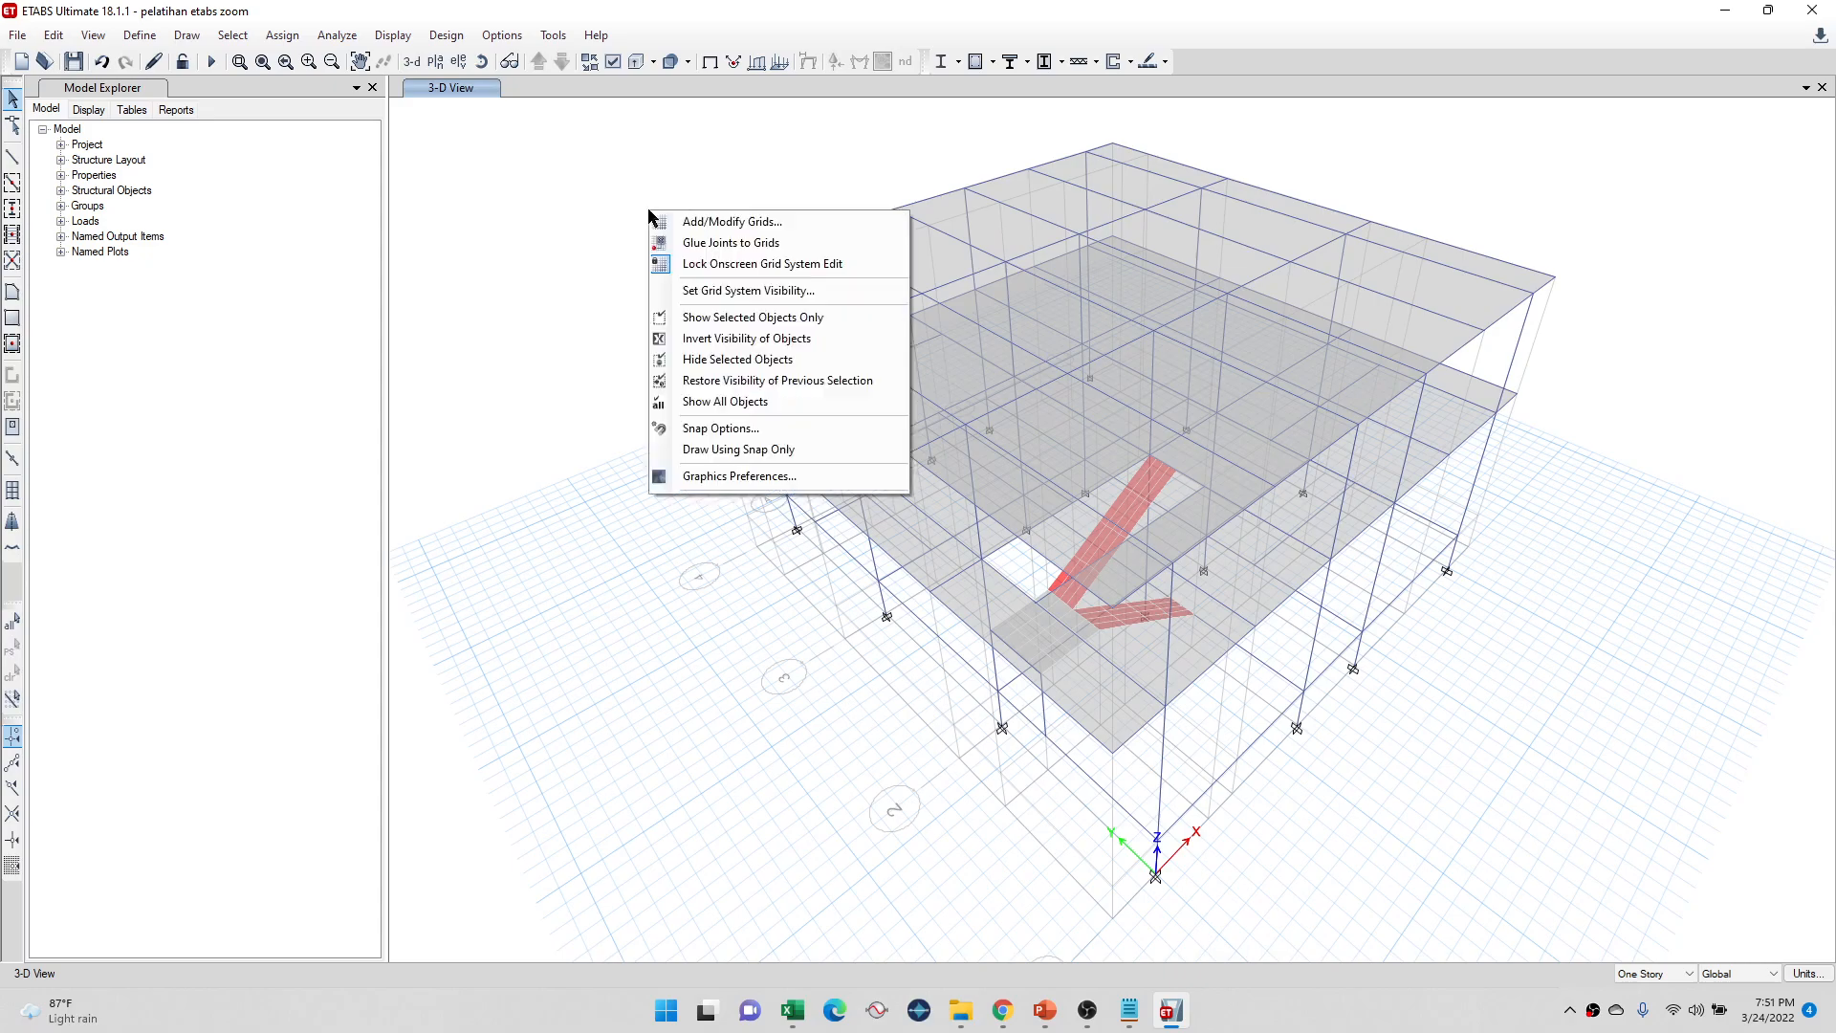
right_click(1484, 159)
left_click(1476, 163)
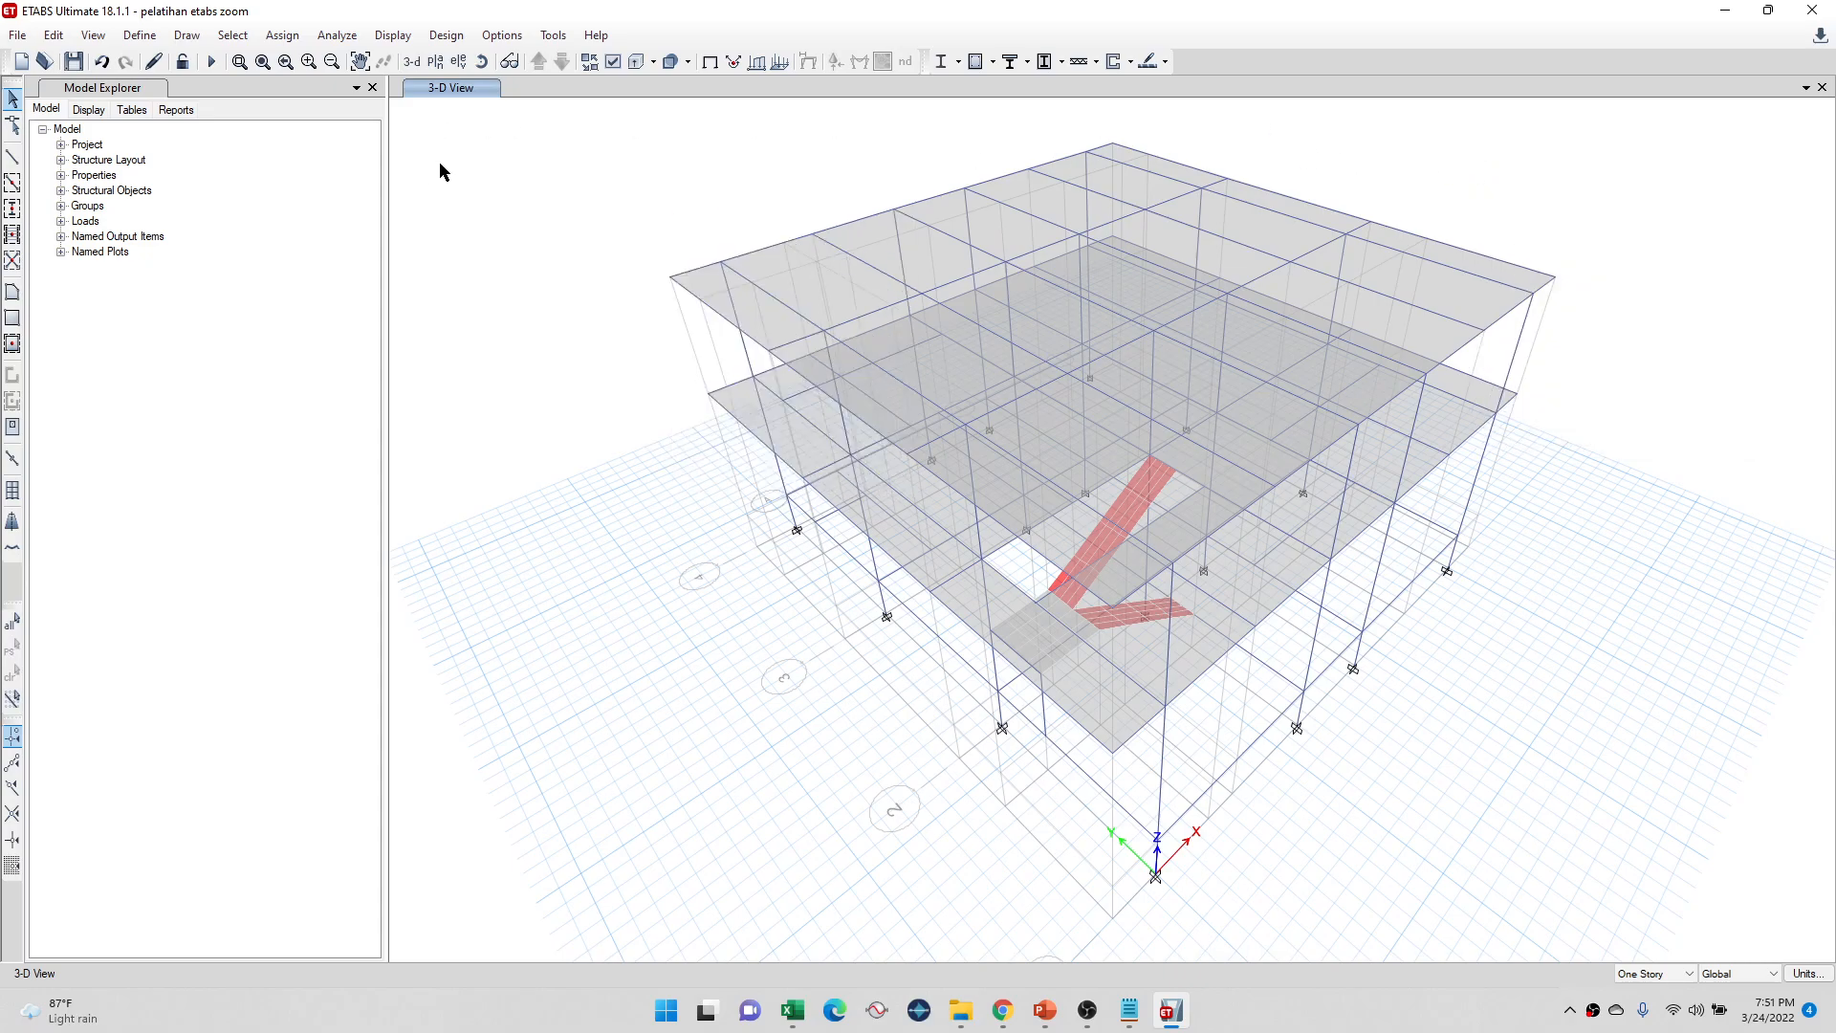
Step: Open the properties of the fc' 25 MPa concrete material for modification
left_click(150, 46)
left_click(167, 62)
left_click_drag(904, 330, 328, 308)
left_click(215, 427)
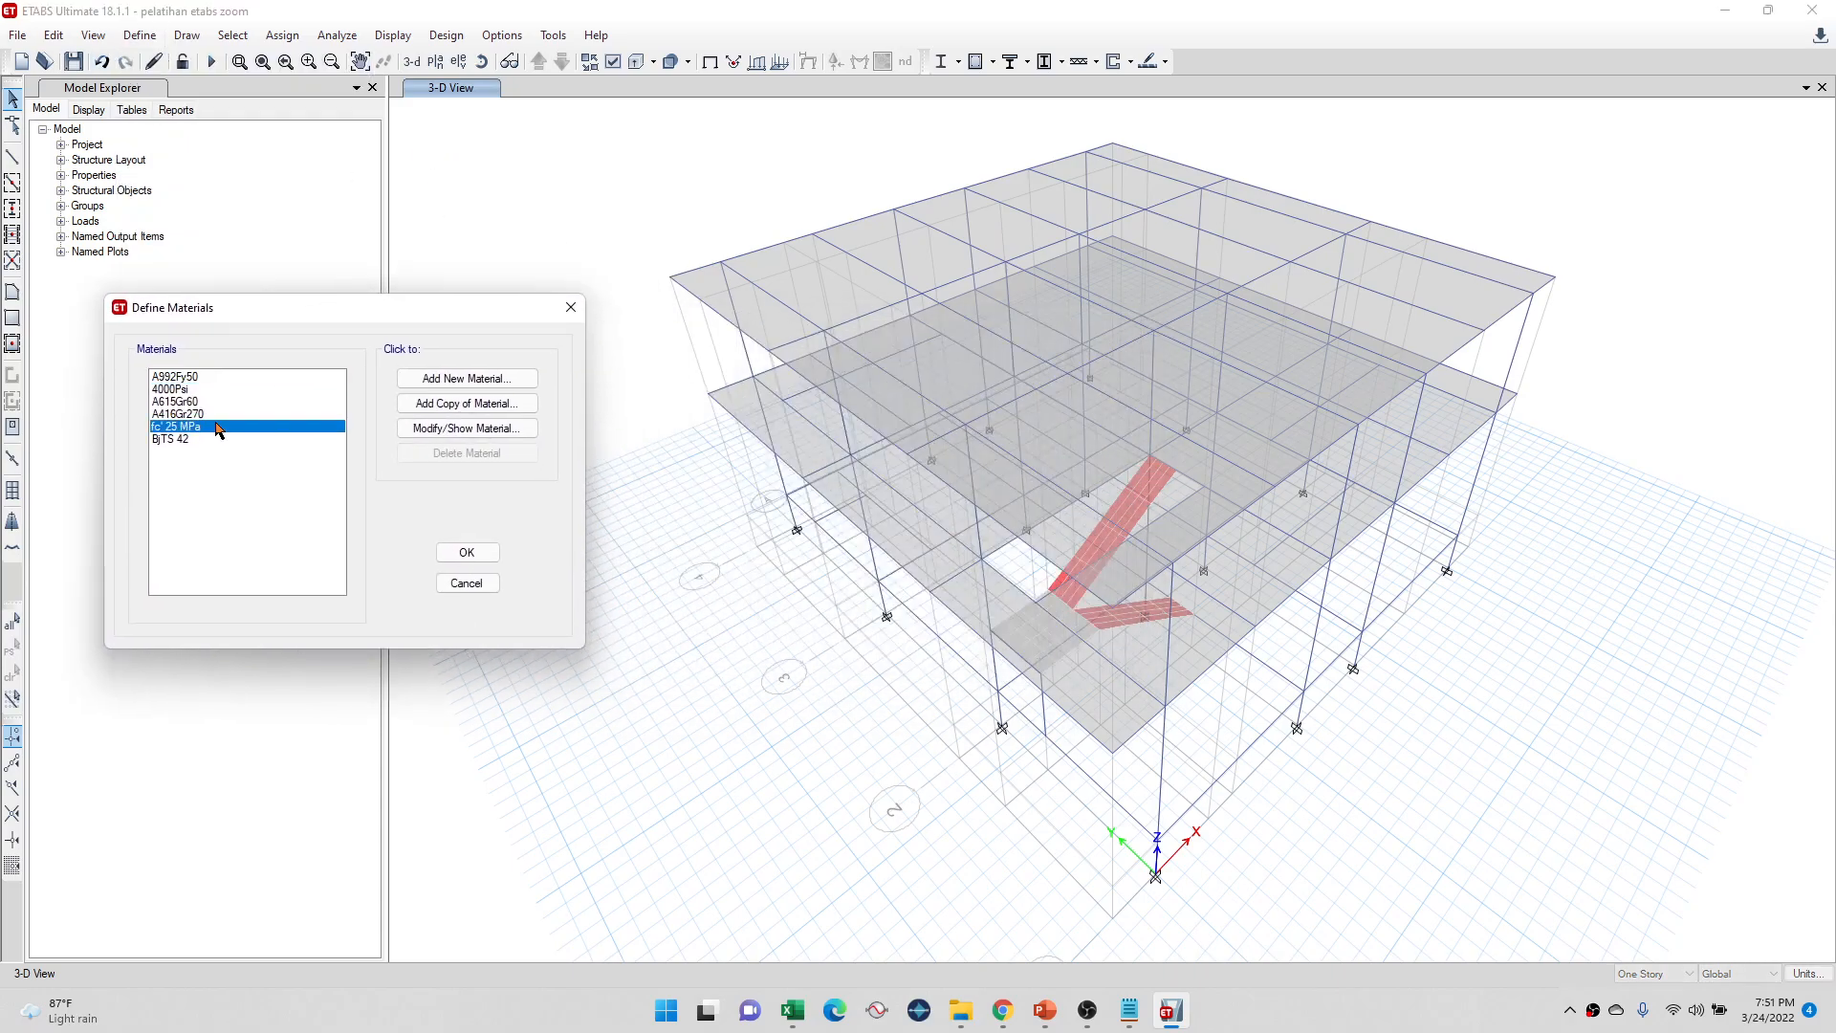
left_click(493, 432)
left_click_drag(960, 145, 524, 287)
left_click(570, 287)
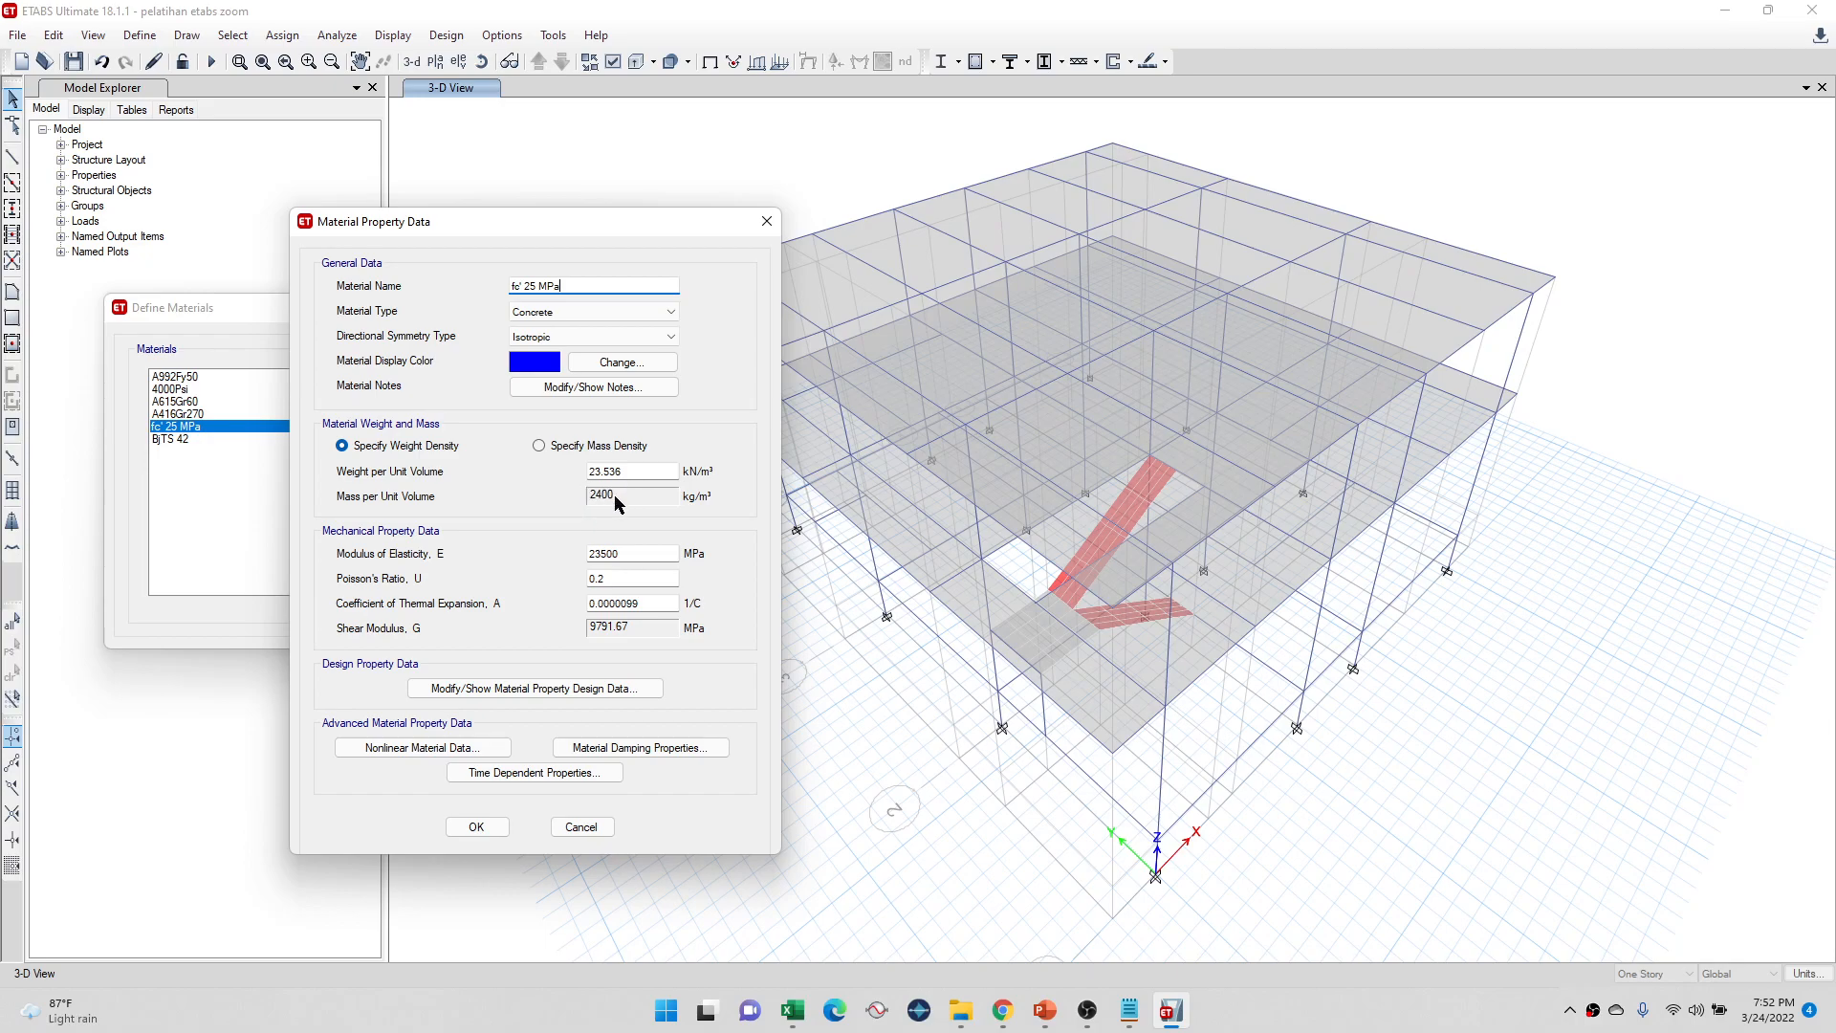
Step: Set the weight per unit volume of the fc' 25 MPa concrete to 24 kN/m³
double_click(639, 469)
type("24")
left_click(648, 280)
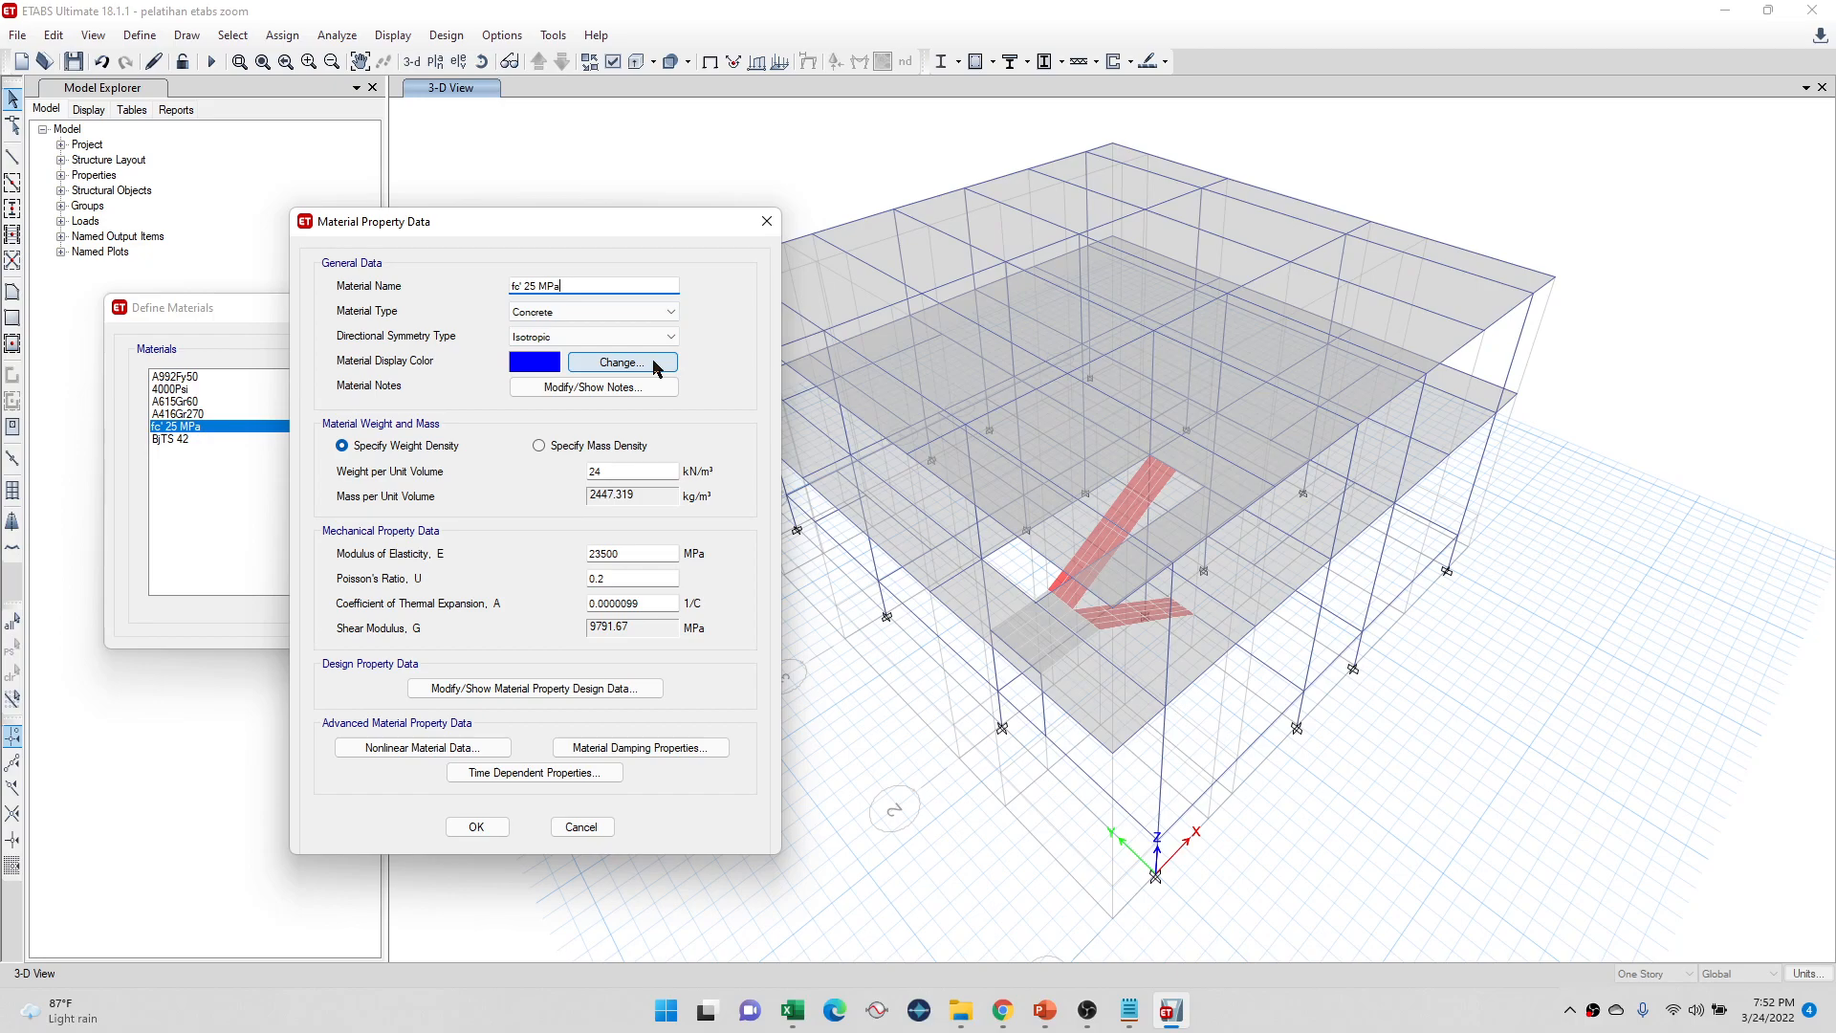
double_click(633, 469)
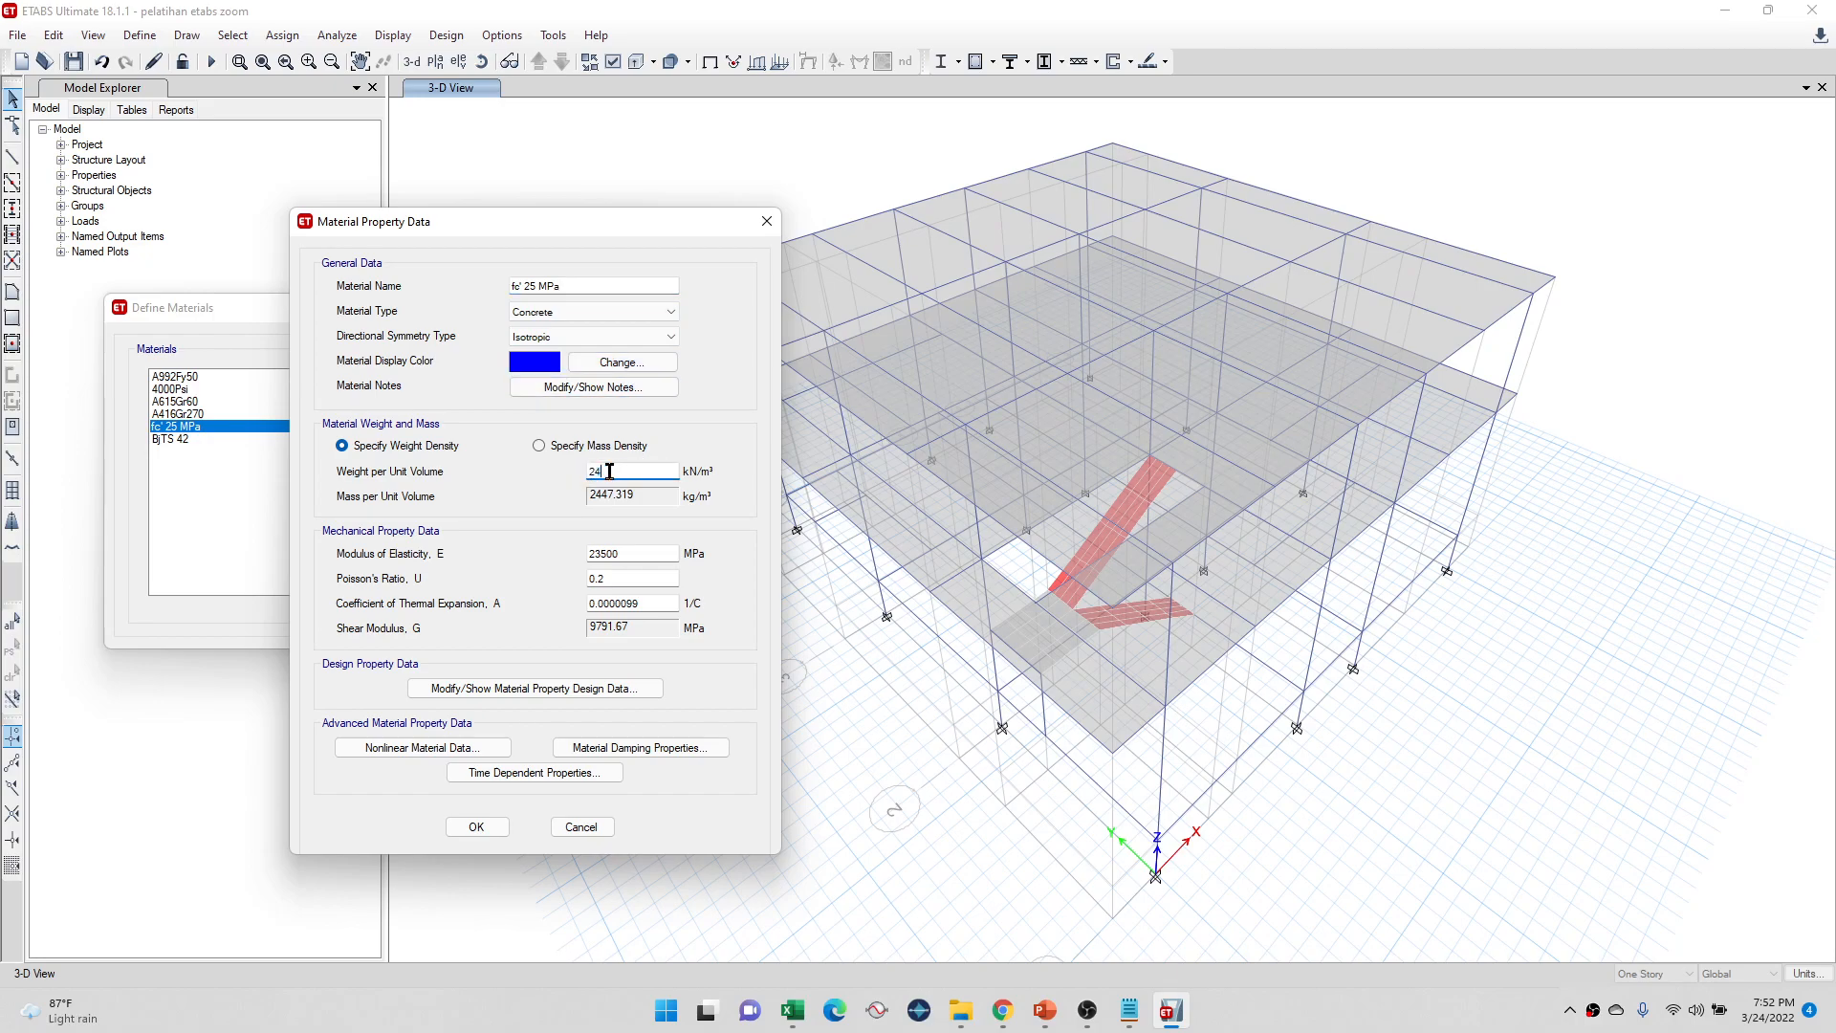
right_click(624, 470)
left_click(622, 471)
right_click(622, 472)
left_click(620, 472)
Step: Specify the fc' 25 MPa concrete by mass density with 2400 kg/m³ and accept the material data
left_click(604, 449)
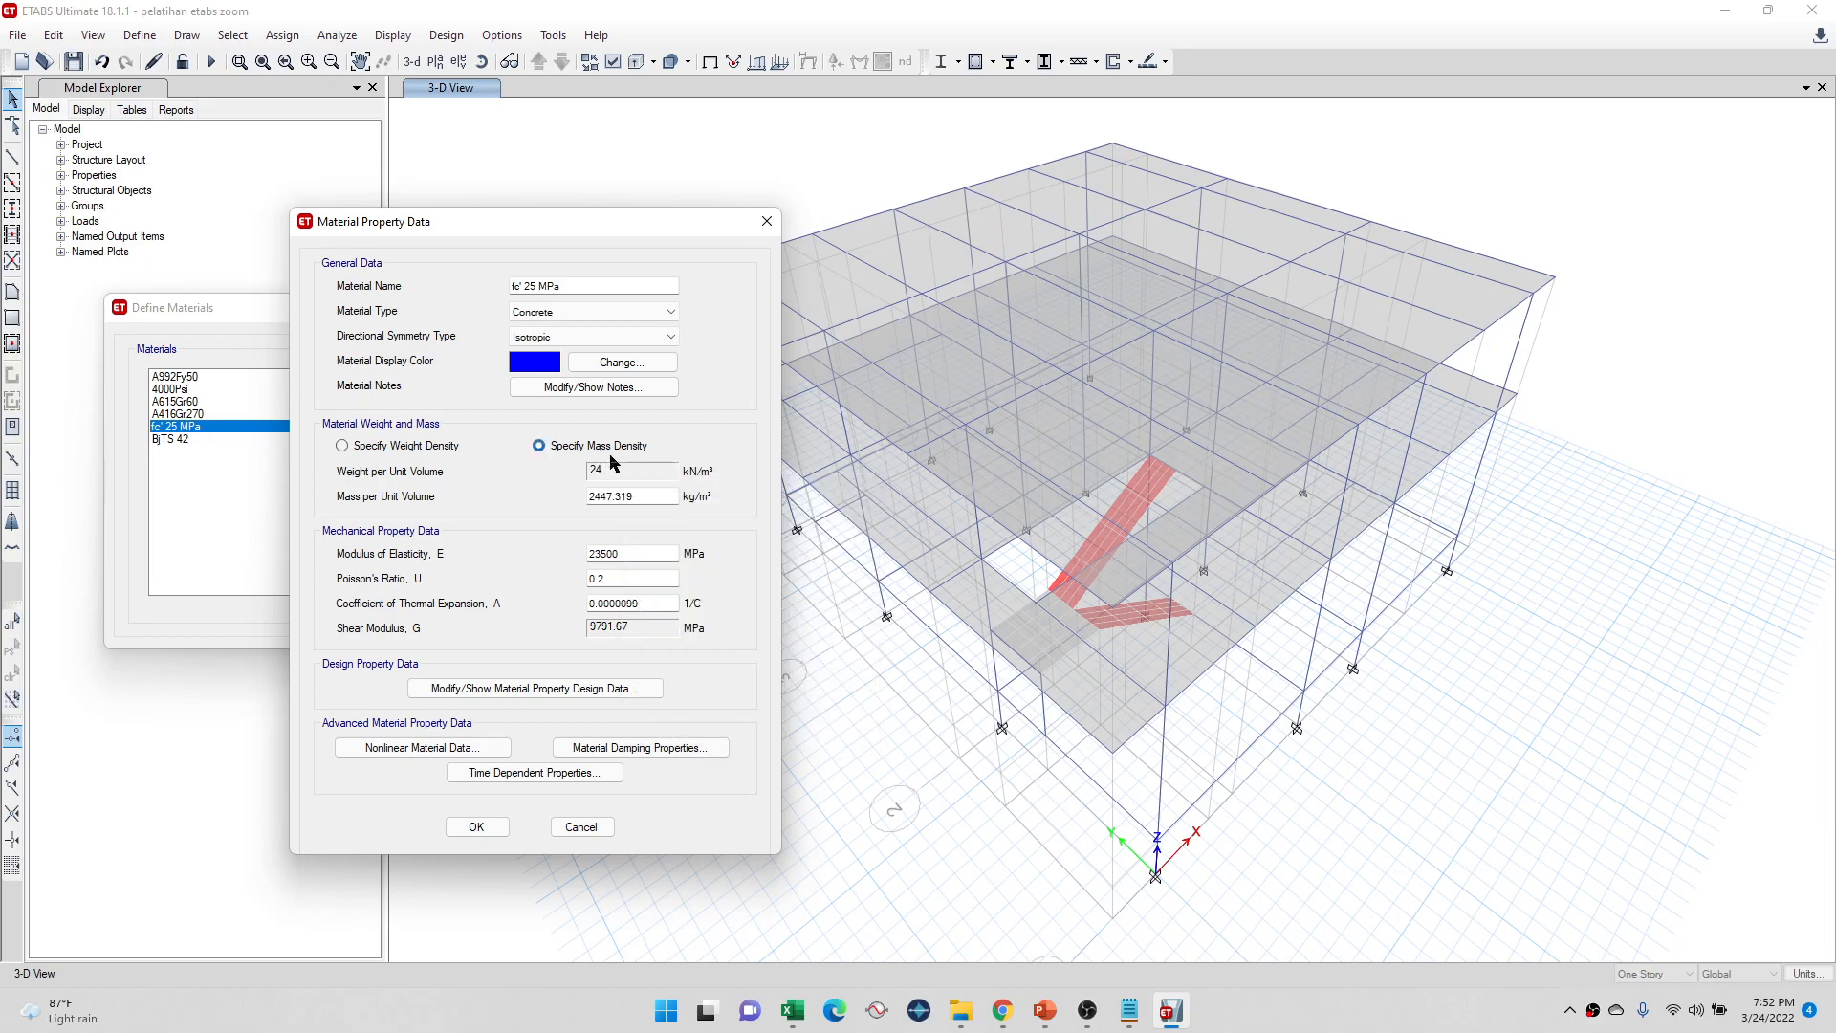
double_click(653, 493)
type("2400")
left_click(651, 283)
left_click(666, 553)
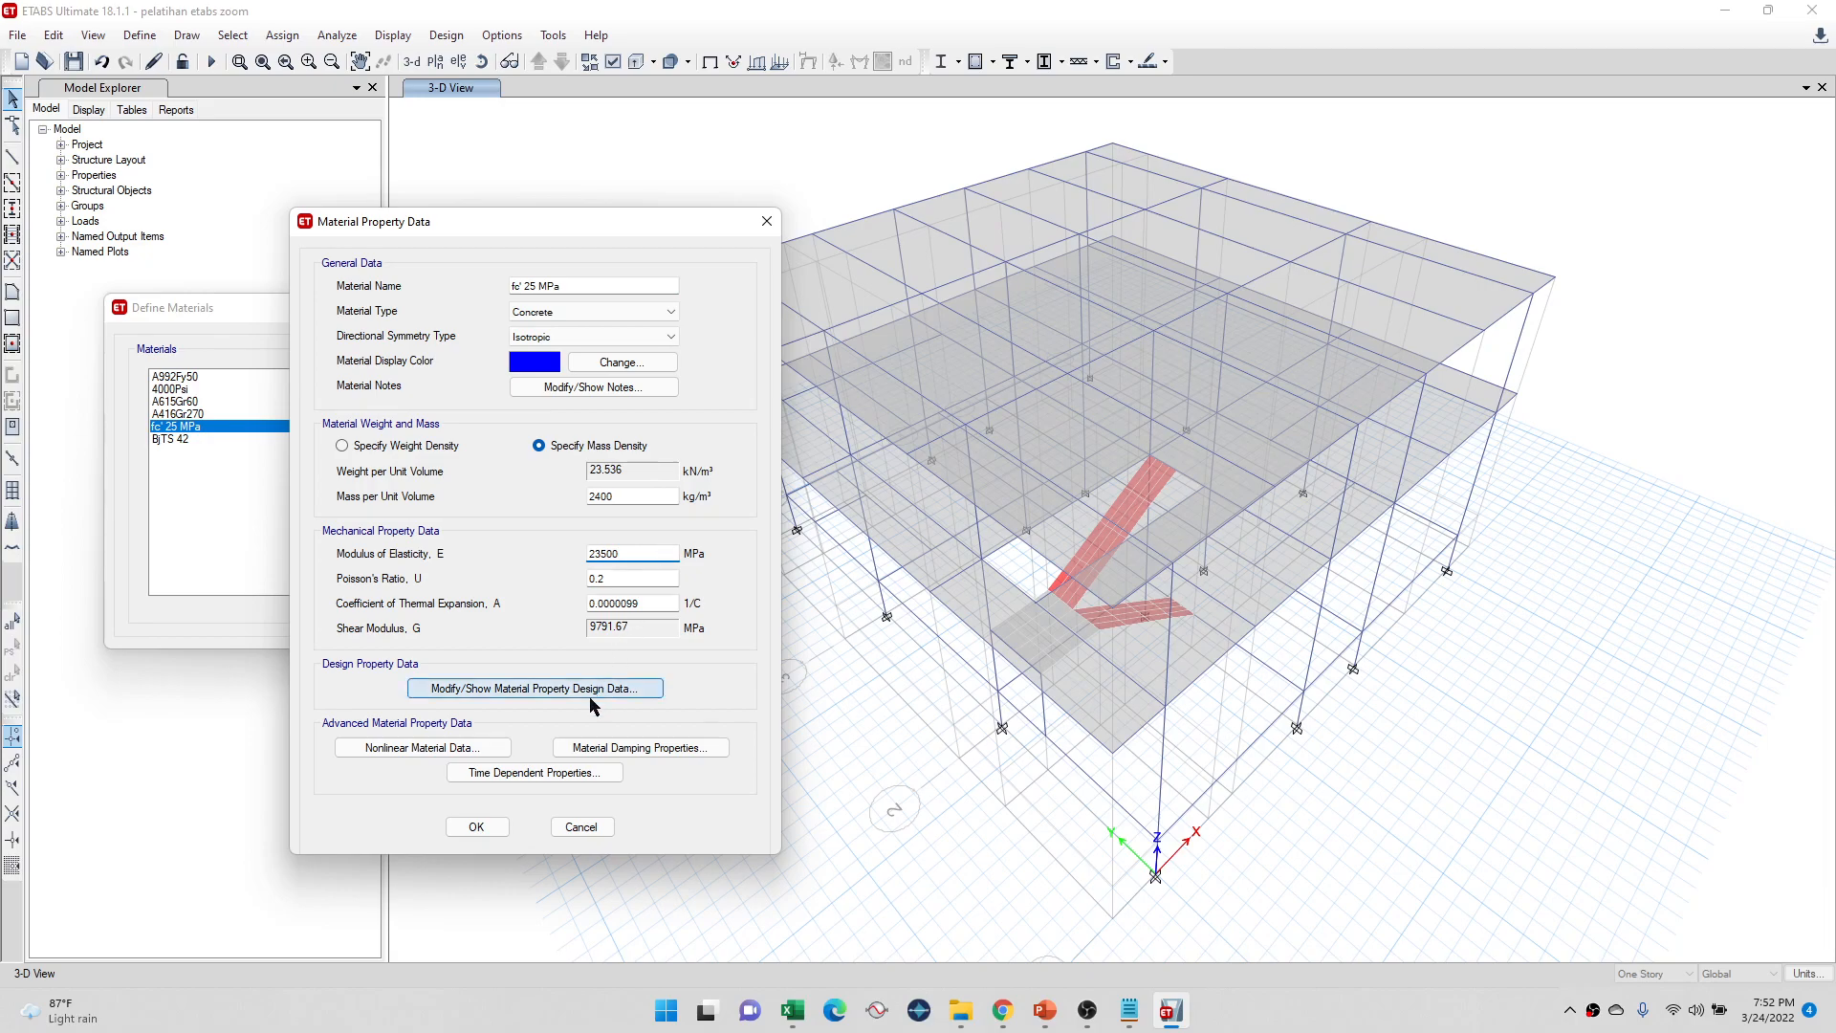
left_click(476, 827)
Step: Open the properties of the BjTS 42 rebar material for modification
left_click(263, 439)
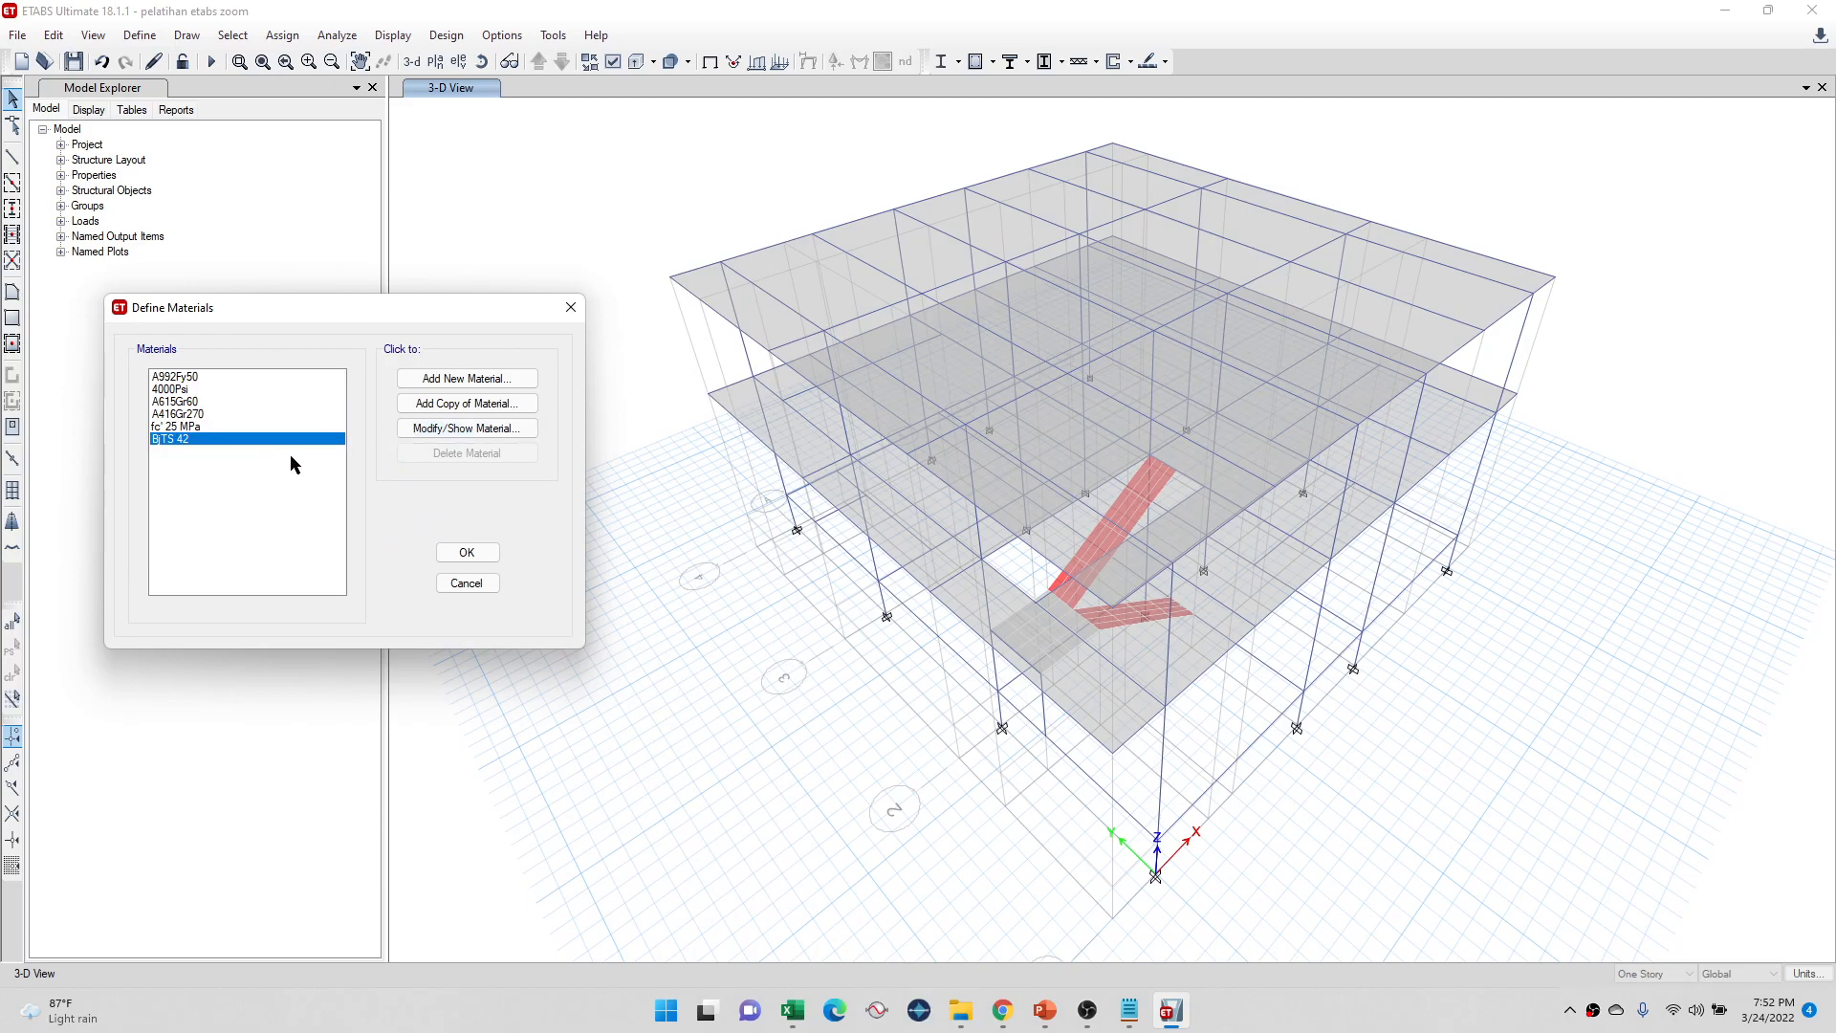
left_click(500, 427)
left_click_drag(922, 149, 649, 280)
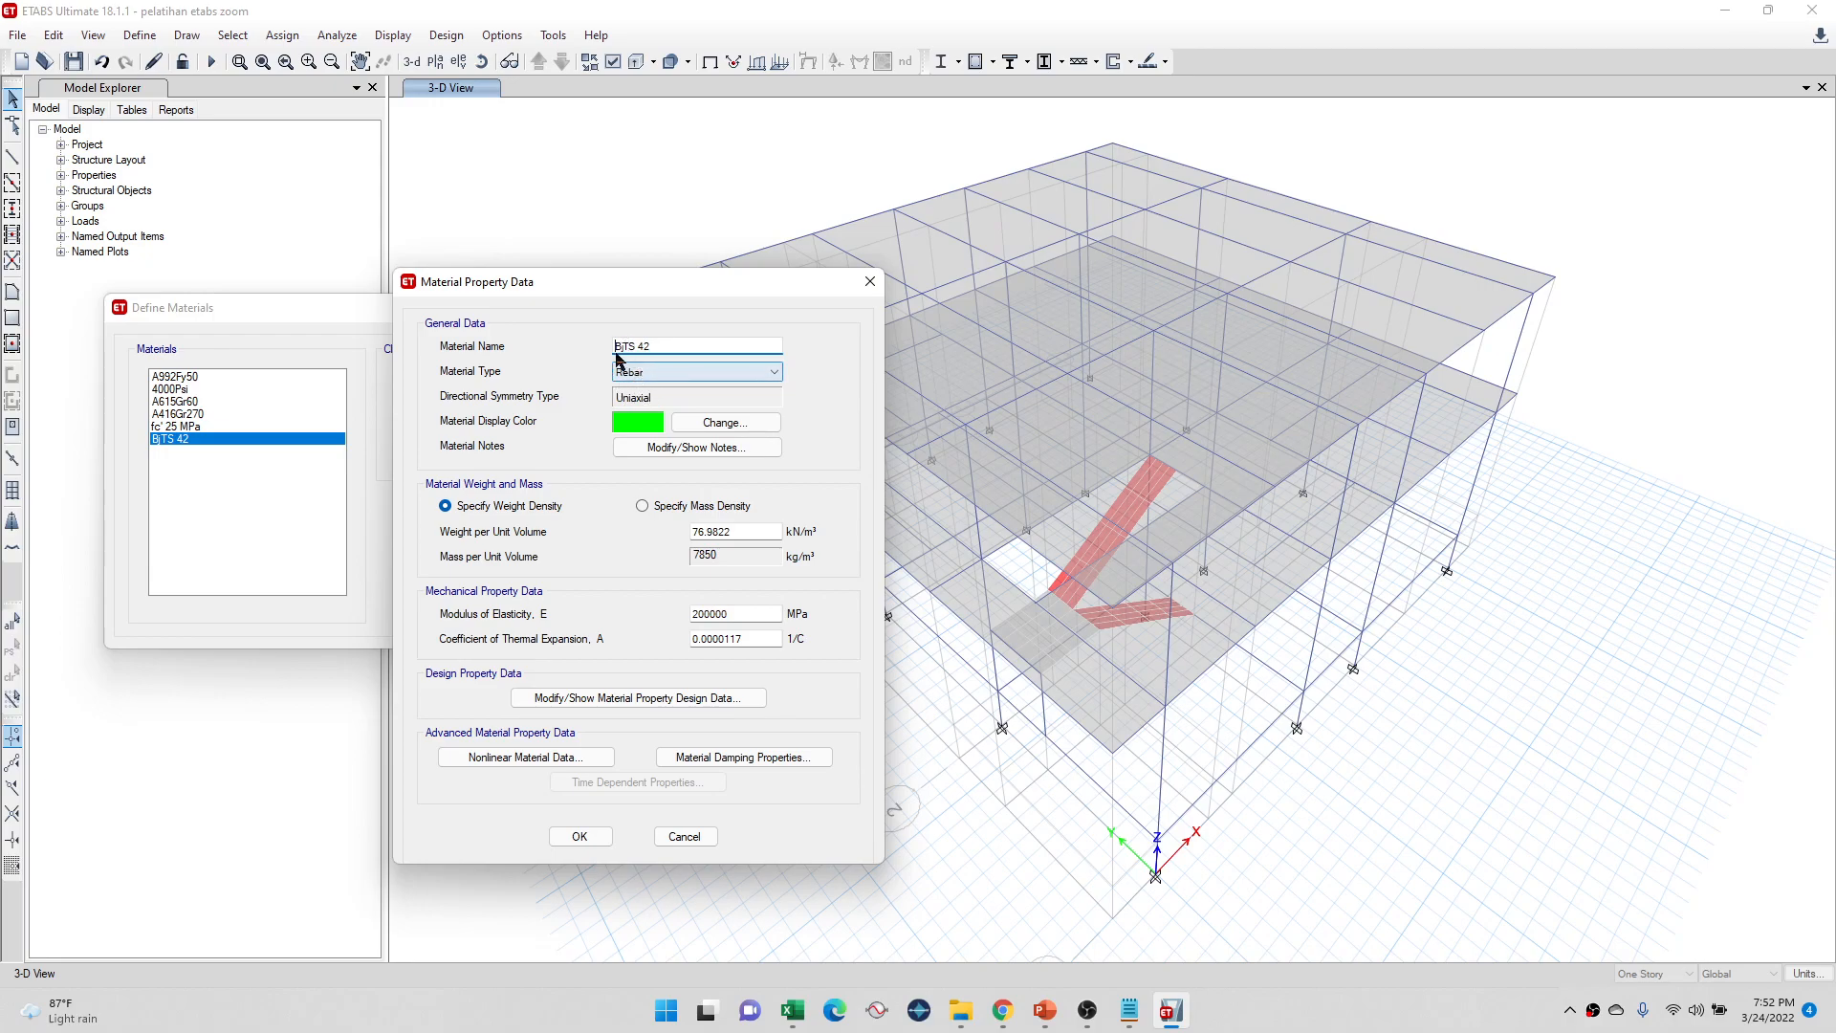
Step: Set the weight per unit volume of the BjTS 42 rebar to 78.5 kN/m³ using weight density
left_click(696, 507)
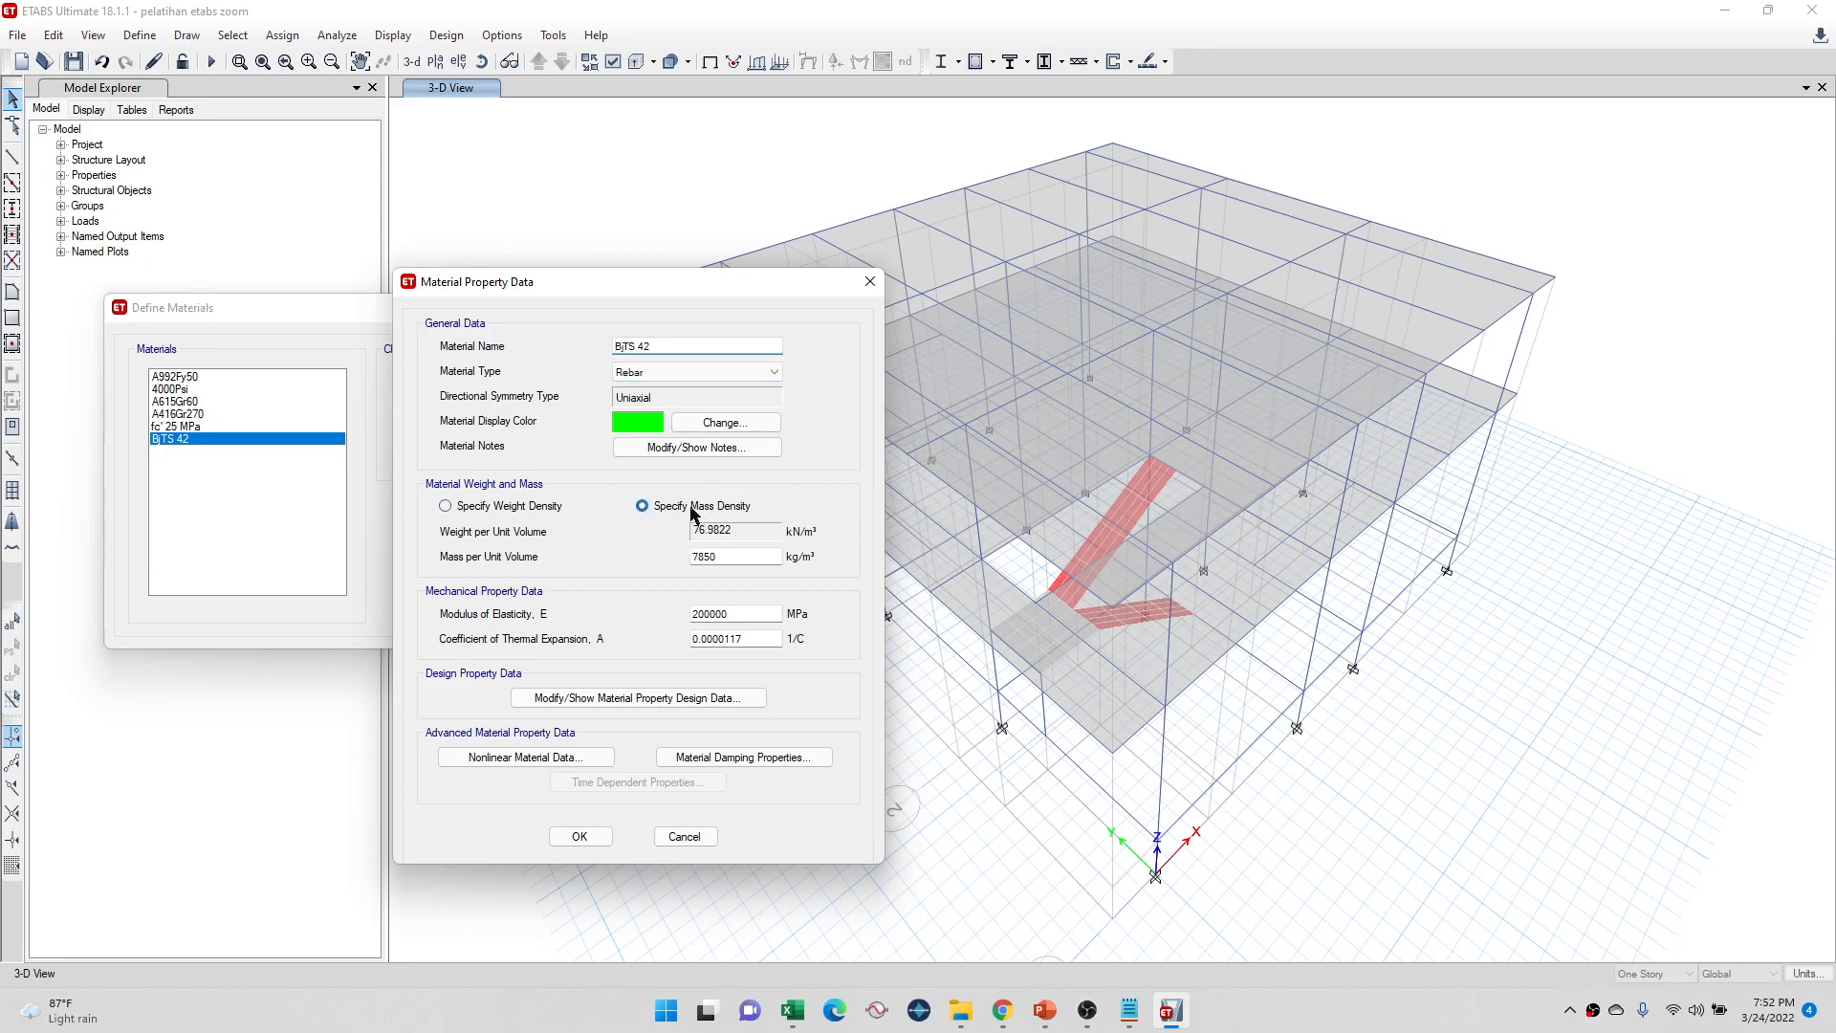
left_click_drag(738, 555, 666, 555)
left_click(733, 556)
left_click(524, 506)
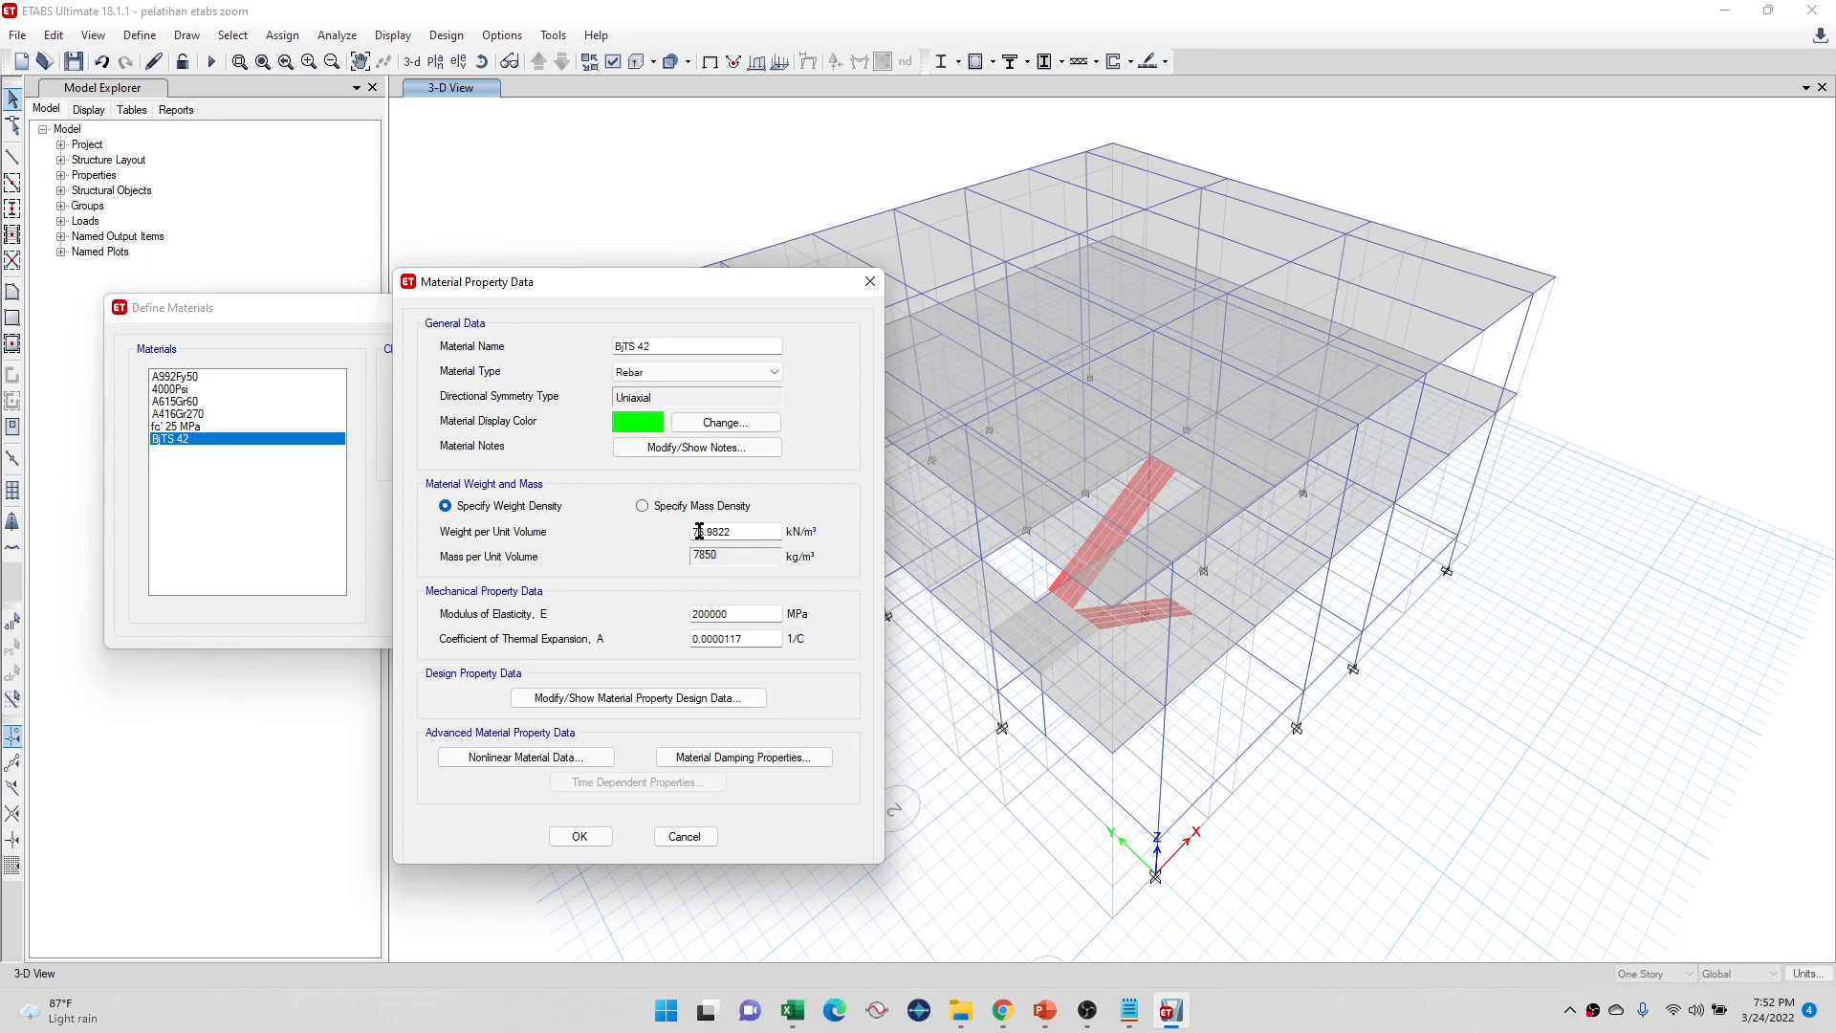
left_click_drag(735, 534, 642, 534)
type("78.5")
left_click(752, 344)
left_click(742, 530)
Step: Specify the BjTS 42 rebar by mass density with 7850 kg/m³
left_click(719, 507)
left_click_drag(763, 555, 626, 570)
type("7850")
left_click(691, 347)
right_click(689, 349)
left_click(686, 344)
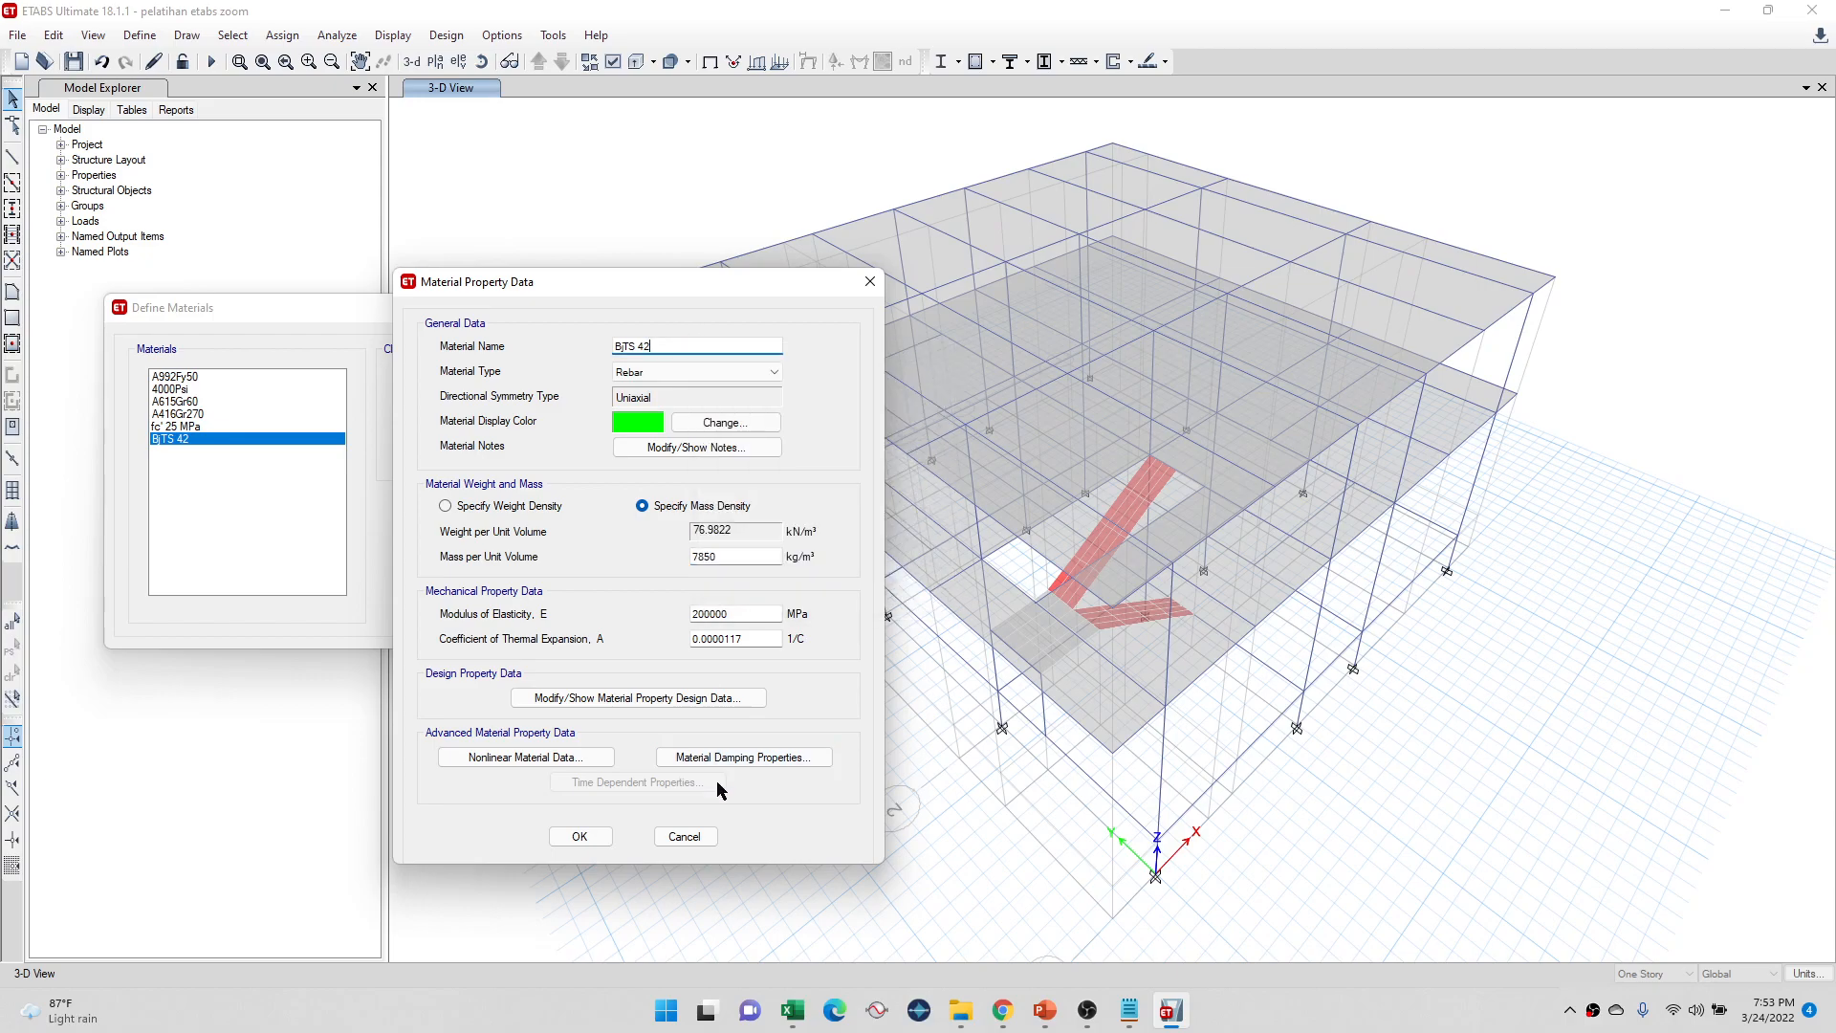
Step: Open the design property data of the BjTS 42 rebar and examine its minimum yield strength Fy
left_click(689, 710)
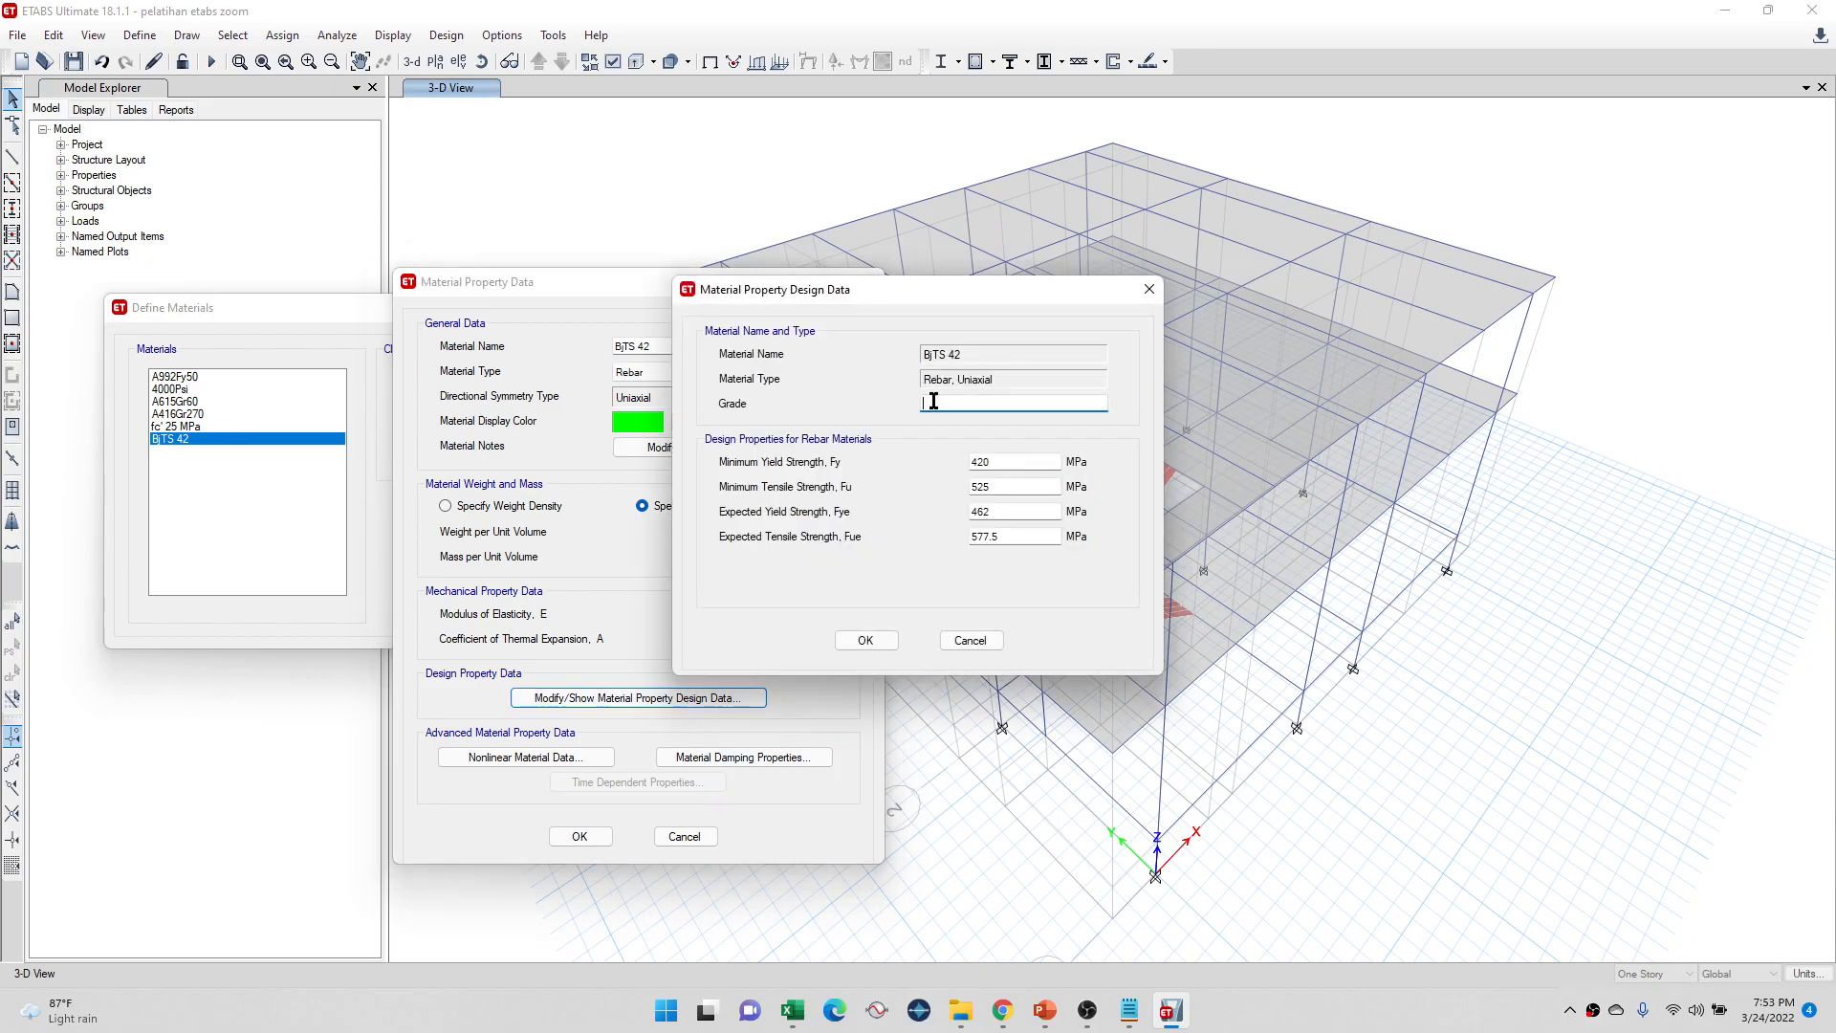
left_click_drag(965, 300, 1026, 485)
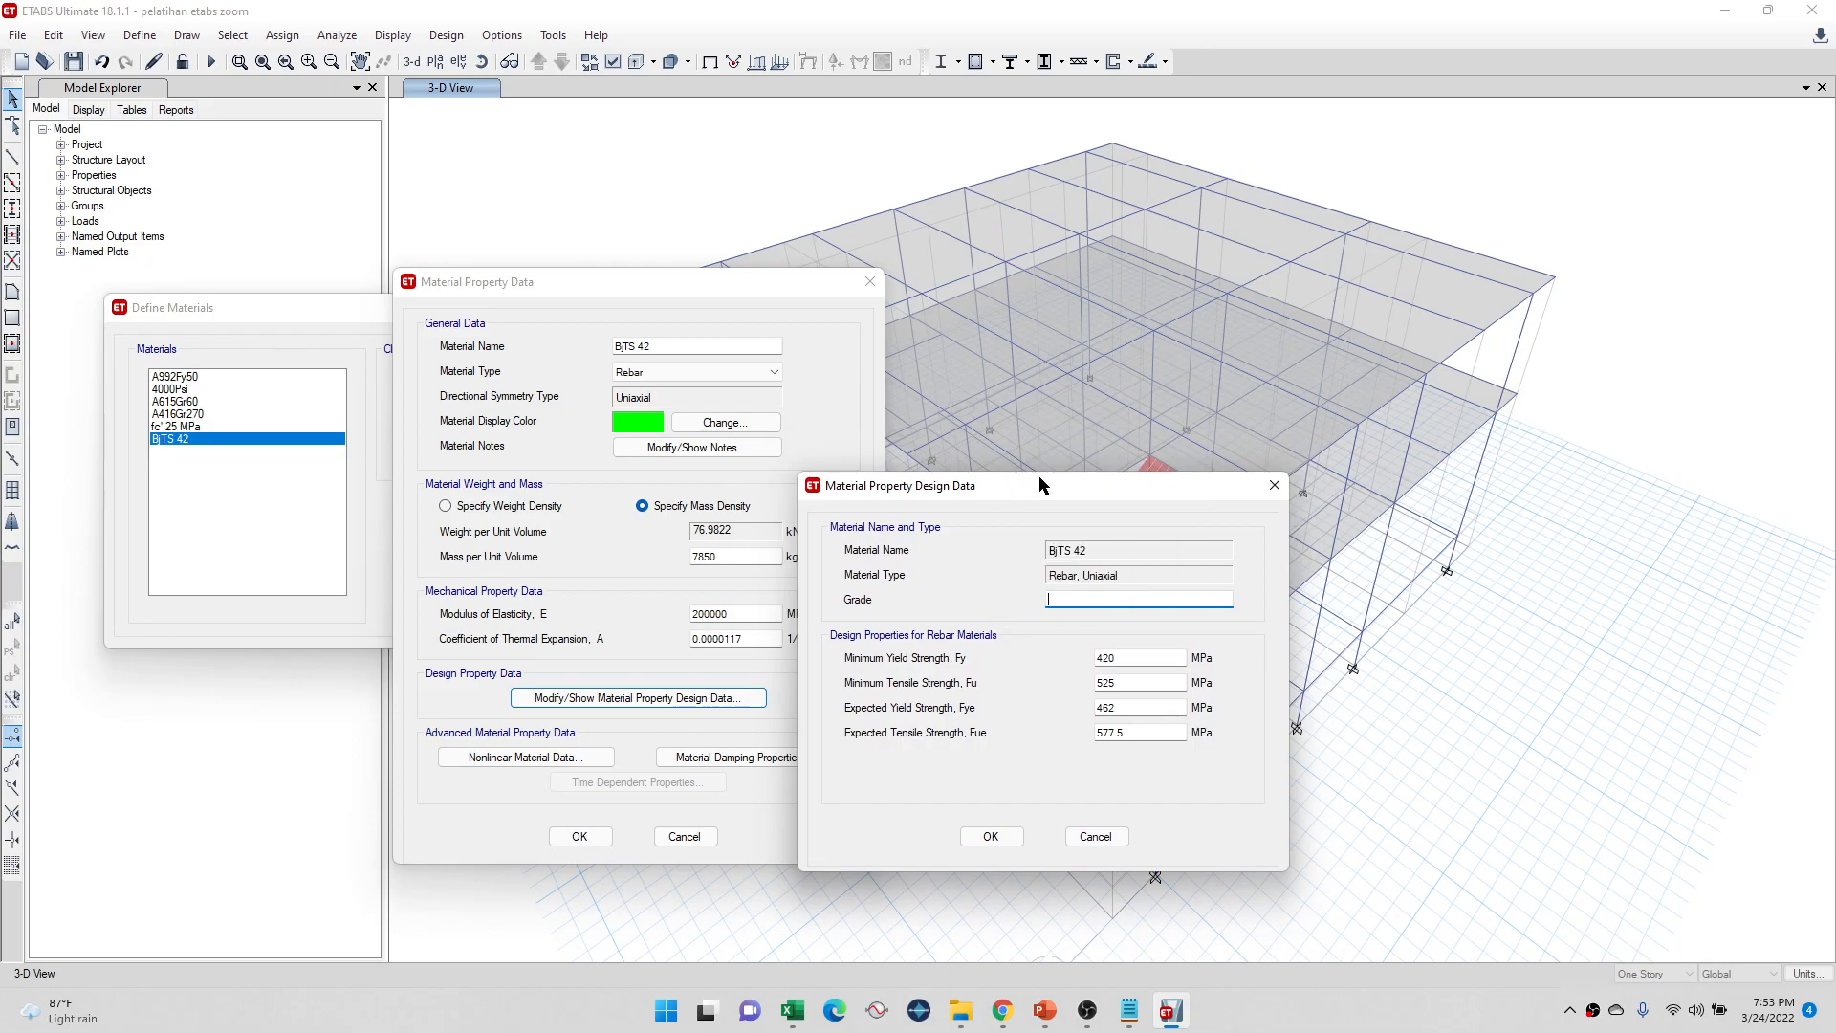
right_click(1012, 487)
right_click(996, 487)
left_click(992, 487)
right_click(933, 487)
left_click(1123, 629)
left_click(1129, 656)
left_click_drag(1128, 655, 1082, 655)
left_click(1128, 658)
left_click_drag(1127, 657, 1083, 656)
left_click(1125, 657)
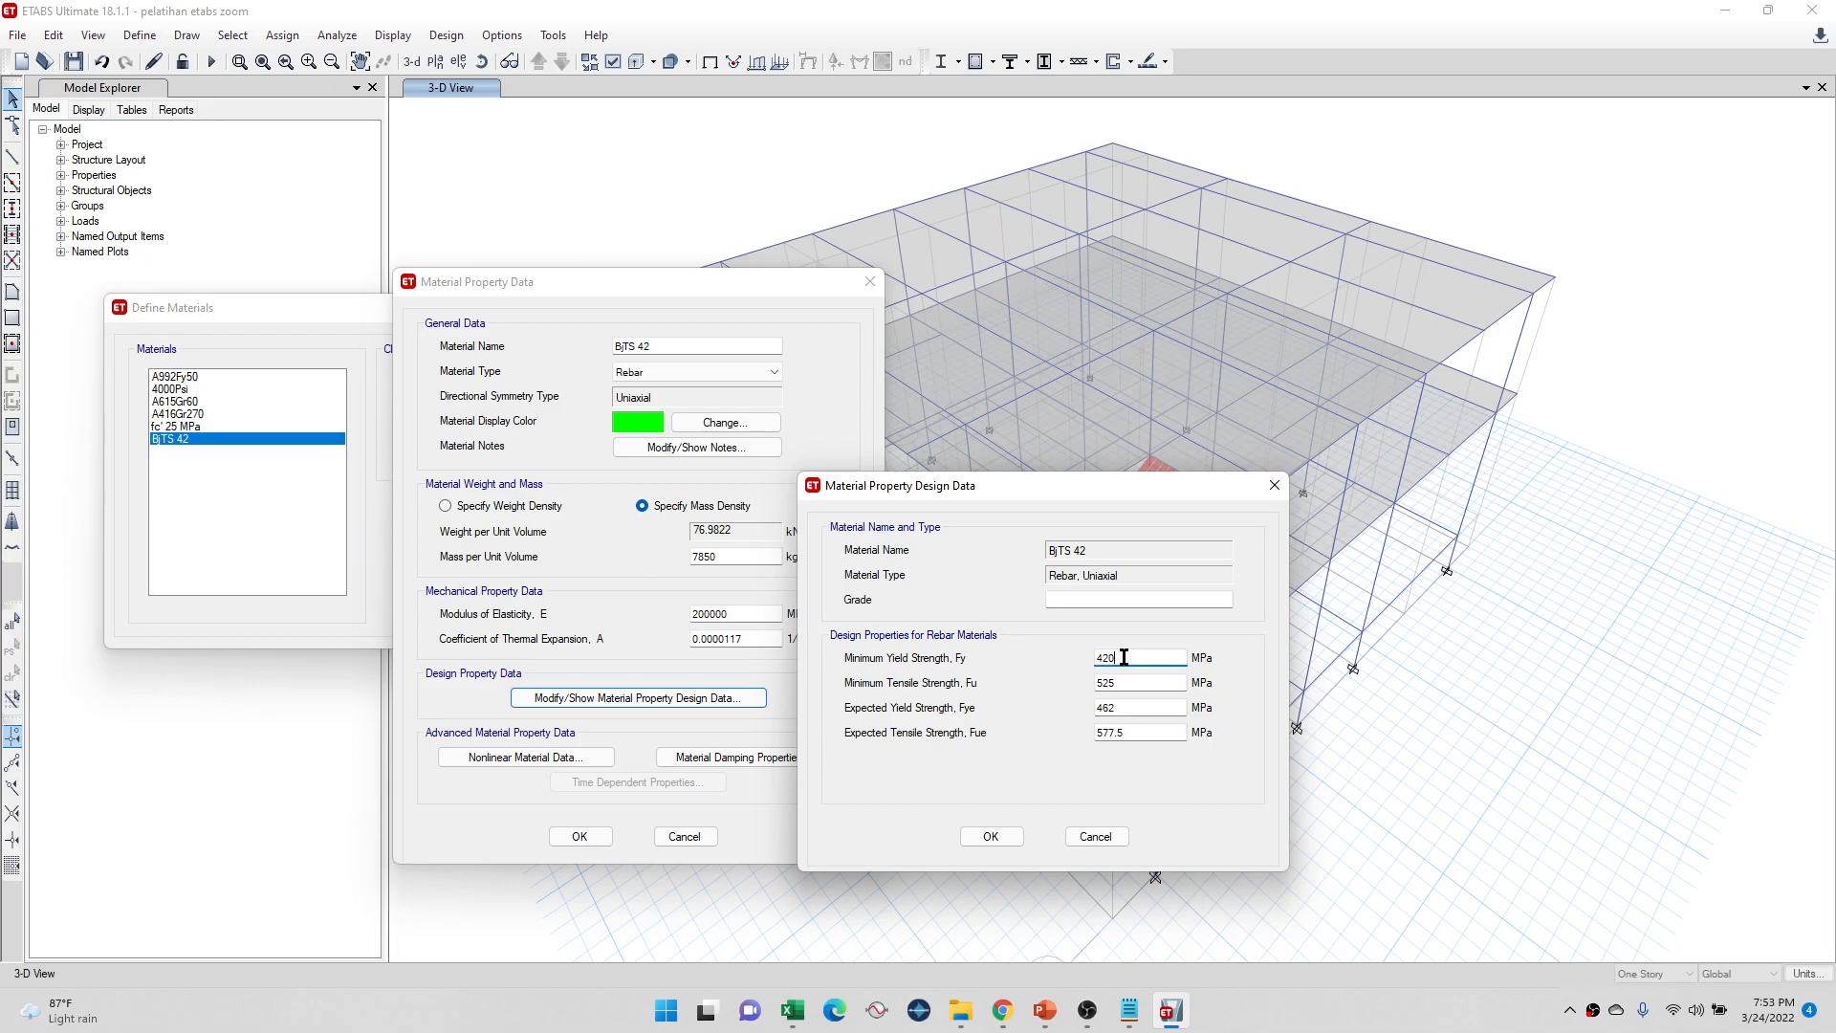
right_click(1196, 484)
right_click(1219, 492)
right_click(1207, 485)
right_click(1202, 485)
left_click(1202, 485)
right_click(1203, 485)
left_click(1193, 484)
right_click(1203, 484)
left_click(1203, 484)
right_click(1208, 485)
left_click(1207, 486)
right_click(1202, 485)
left_click(1201, 486)
right_click(1195, 486)
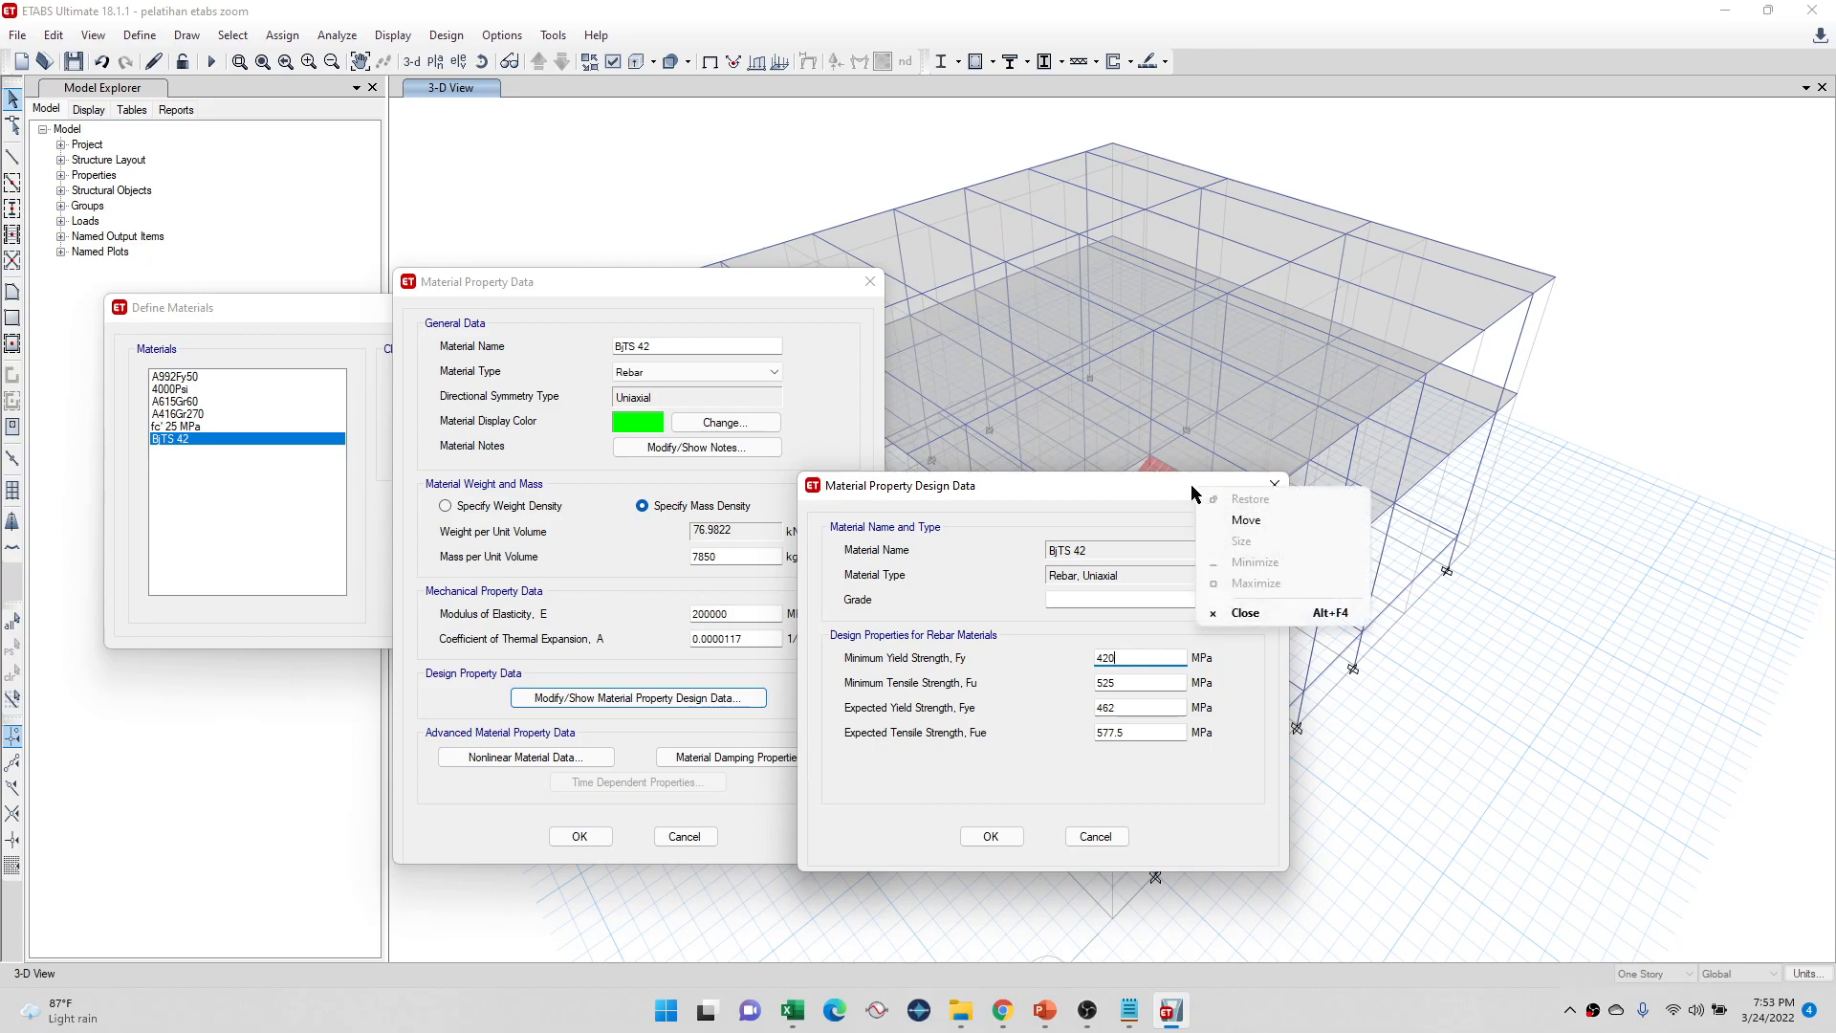
left_click(1186, 484)
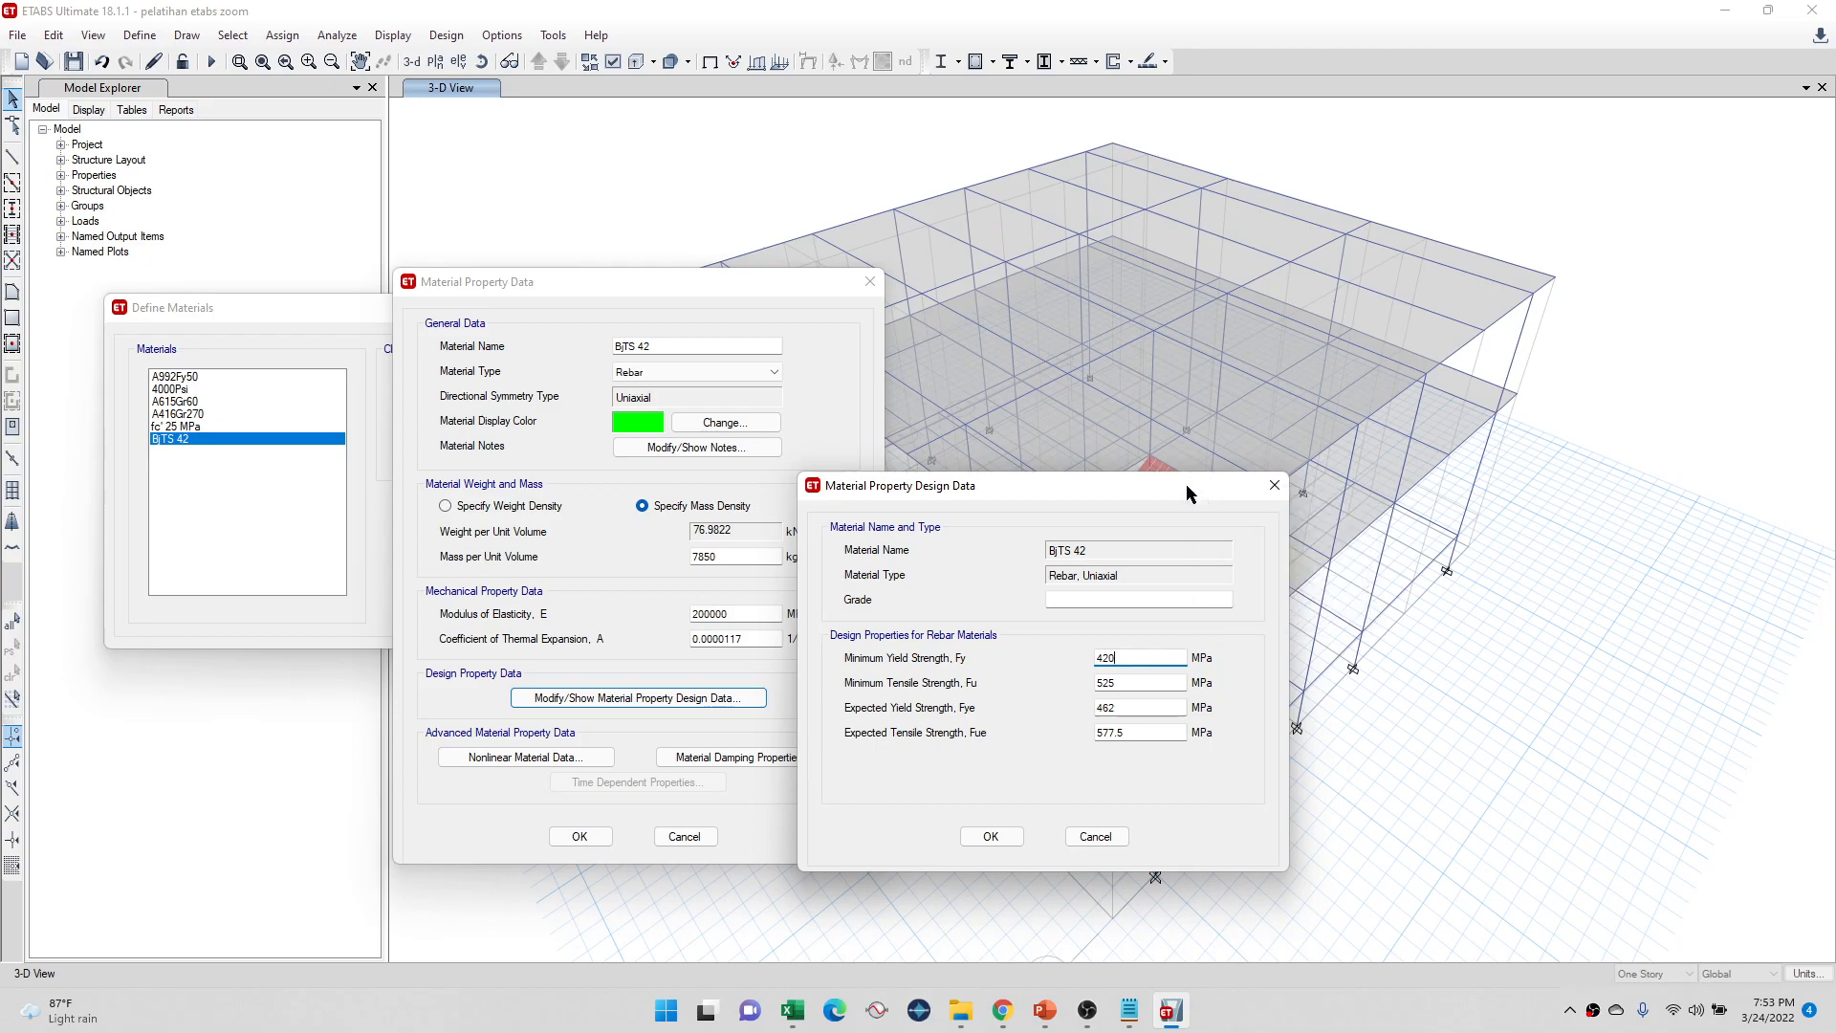
right_click(1201, 484)
left_click(1194, 484)
right_click(1193, 484)
left_click(1180, 486)
mouse_move(1186, 486)
left_mouse_down()
mouse_move(1167, 468)
mouse_move(1165, 488)
left_mouse_up()
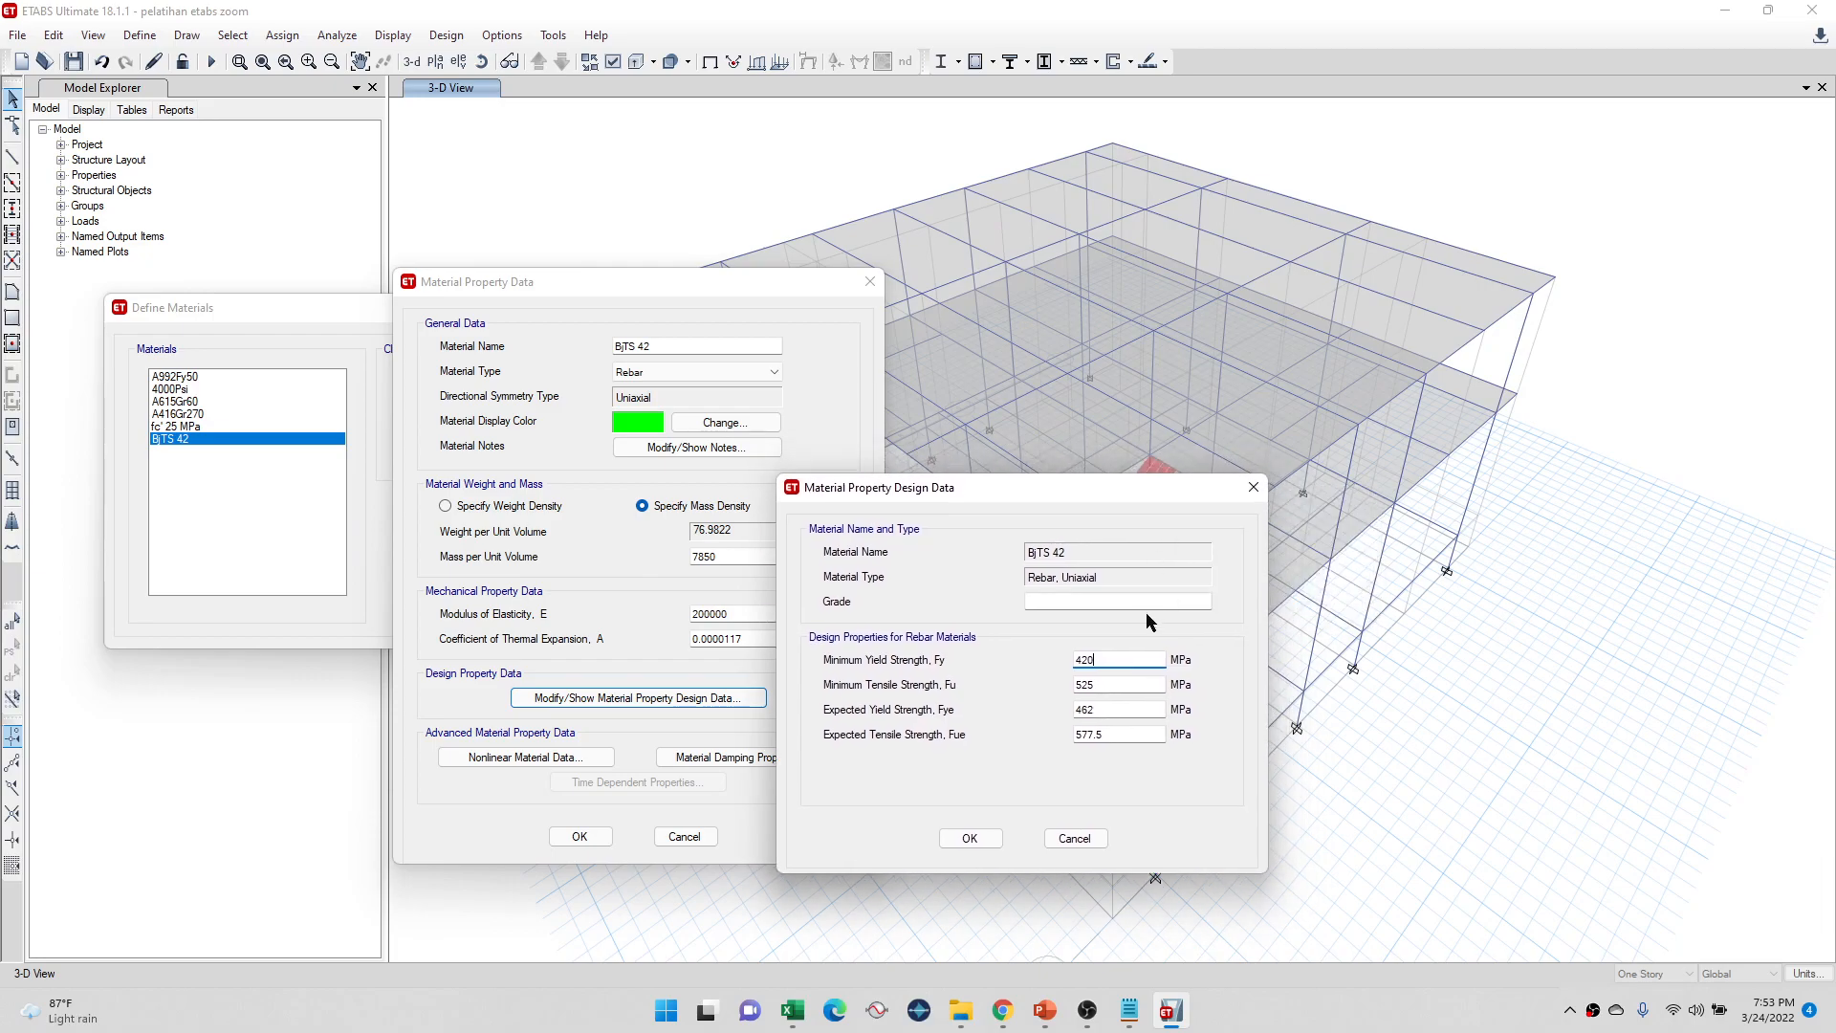
right_click(1230, 483)
right_click(1216, 487)
left_click(1213, 488)
Step: Accept the BjTS 42 design data and material properties, and close the material definitions
left_click(978, 840)
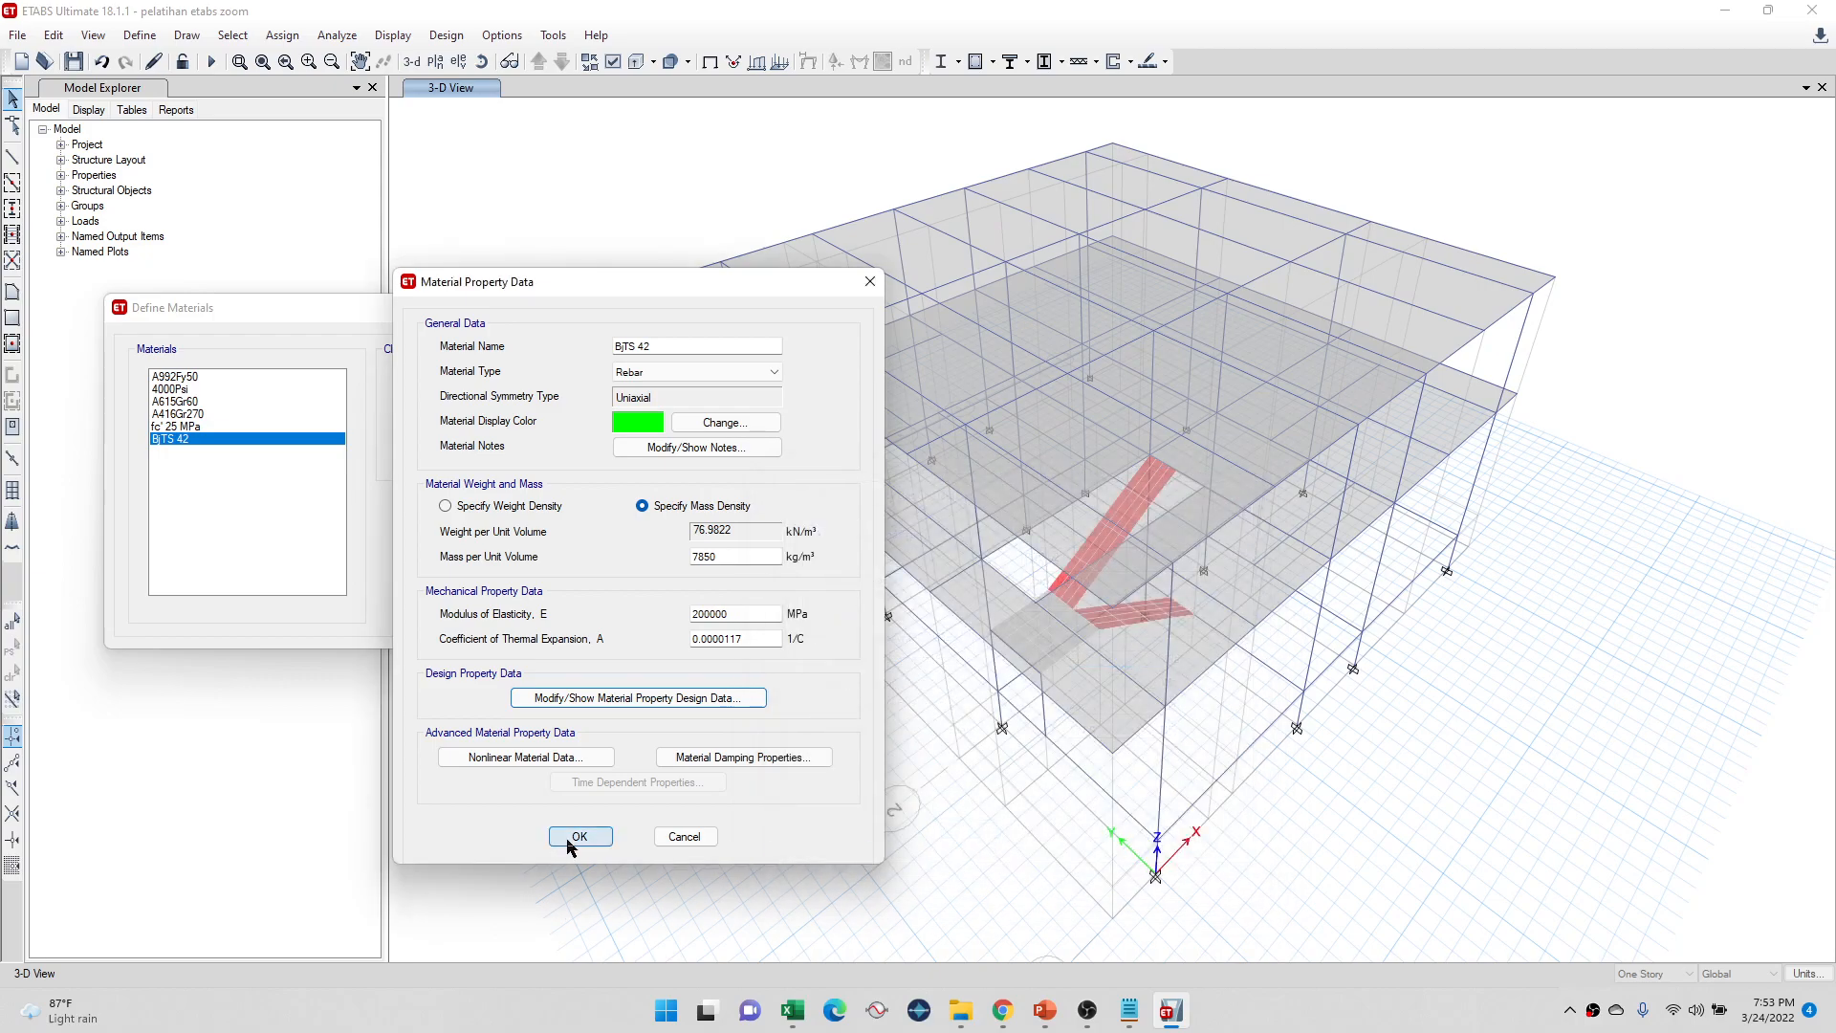
left_click(579, 838)
left_click(491, 559)
right_click(523, 277)
left_click(490, 258)
Step: Open the frame section Balok 200x400 for modification
left_click(134, 38)
mouse_move(220, 91)
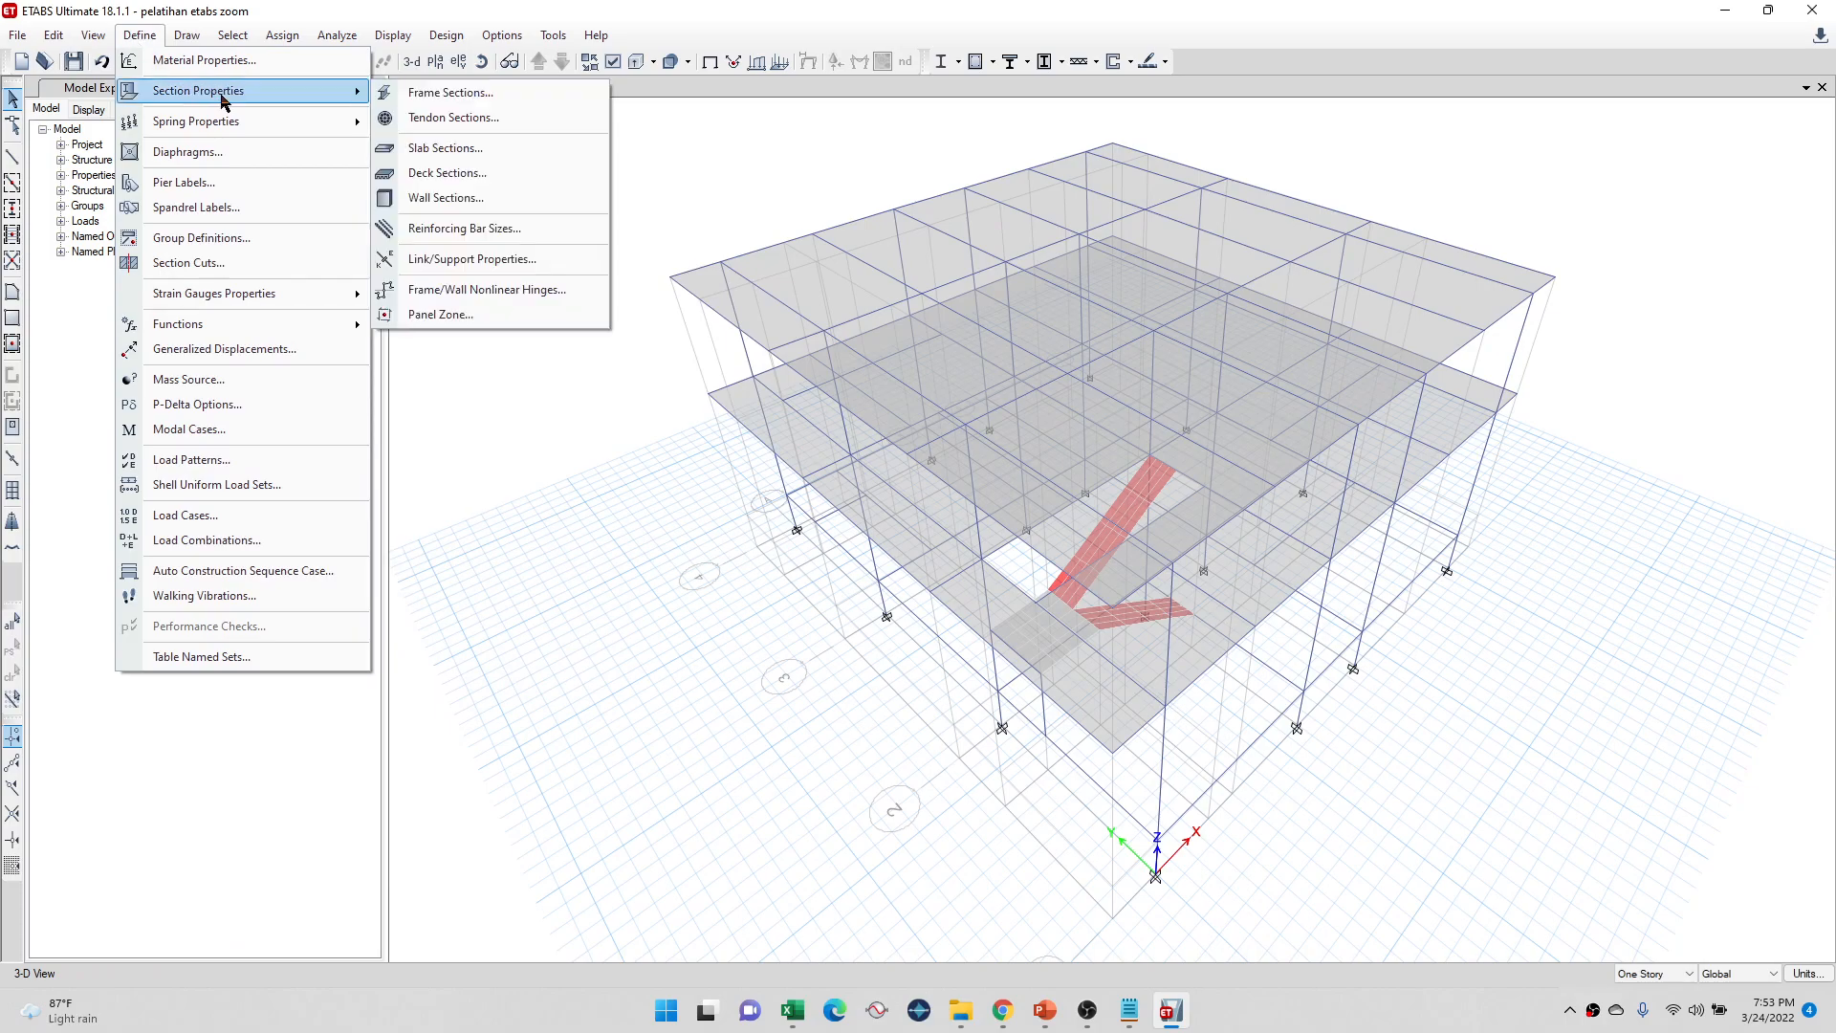
left_click(462, 93)
left_click_drag(950, 248, 490, 230)
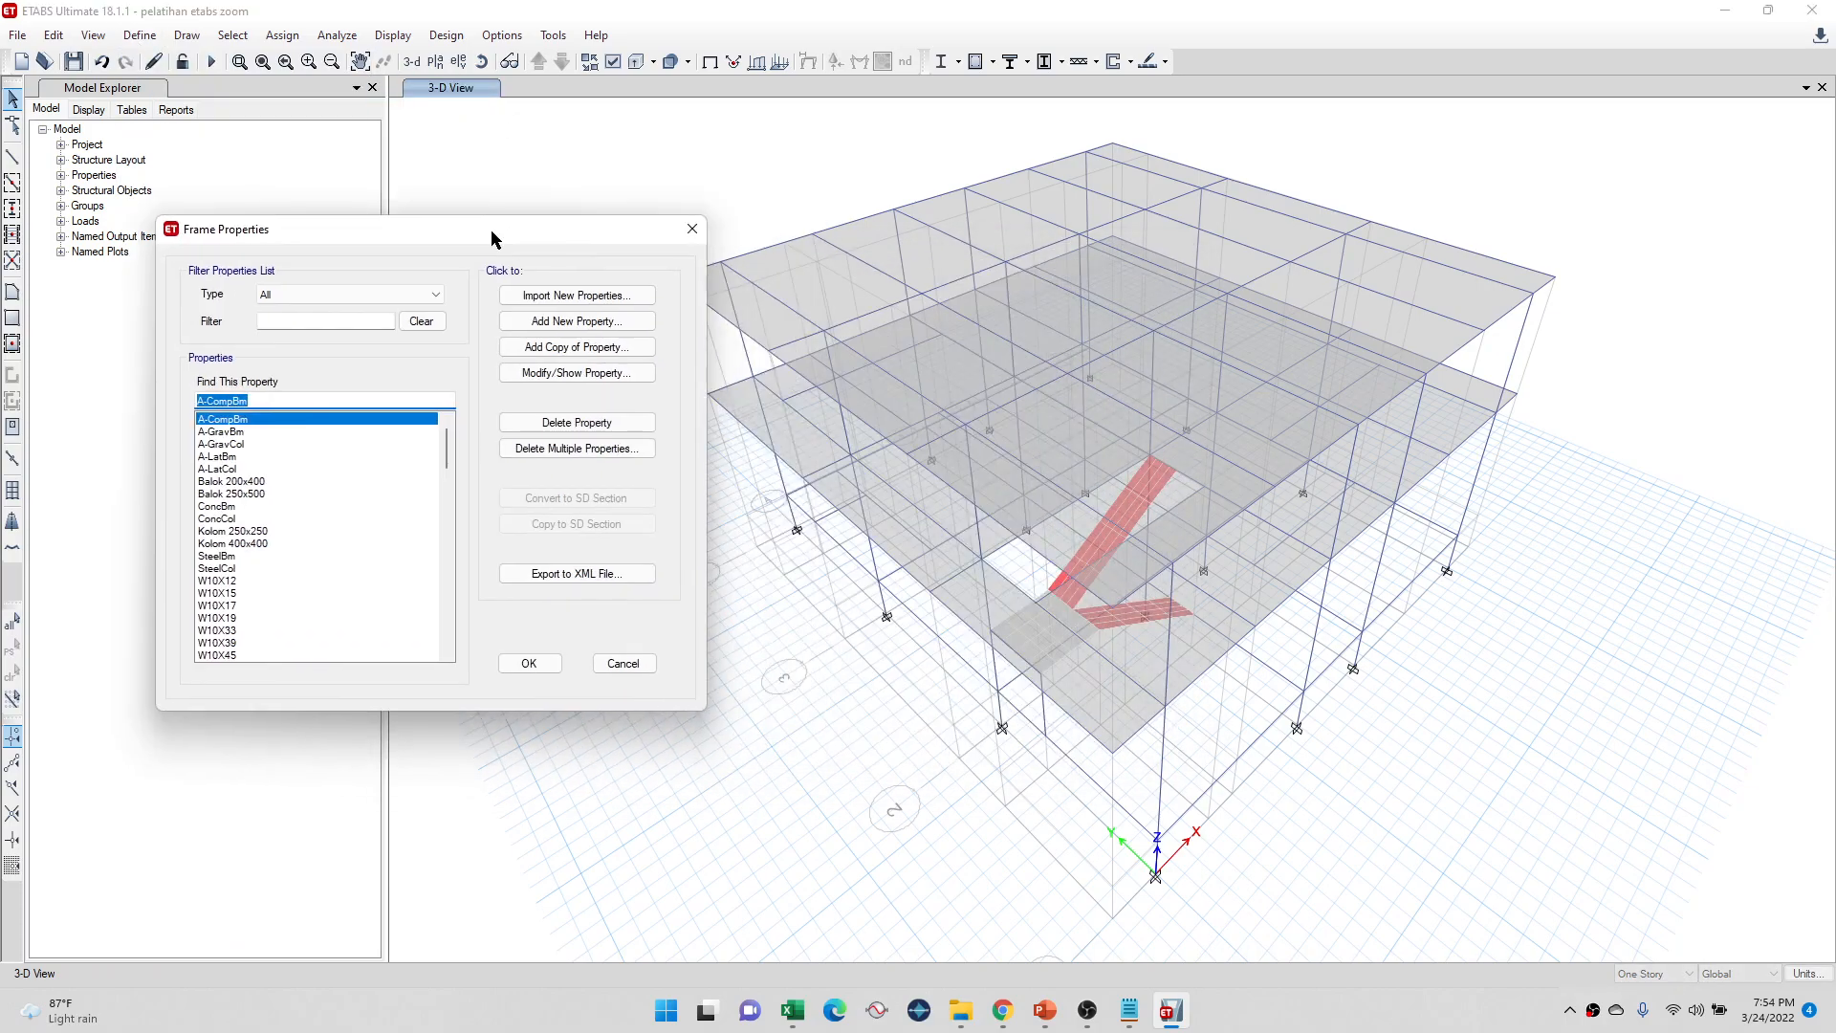
left_click(270, 481)
left_click(574, 373)
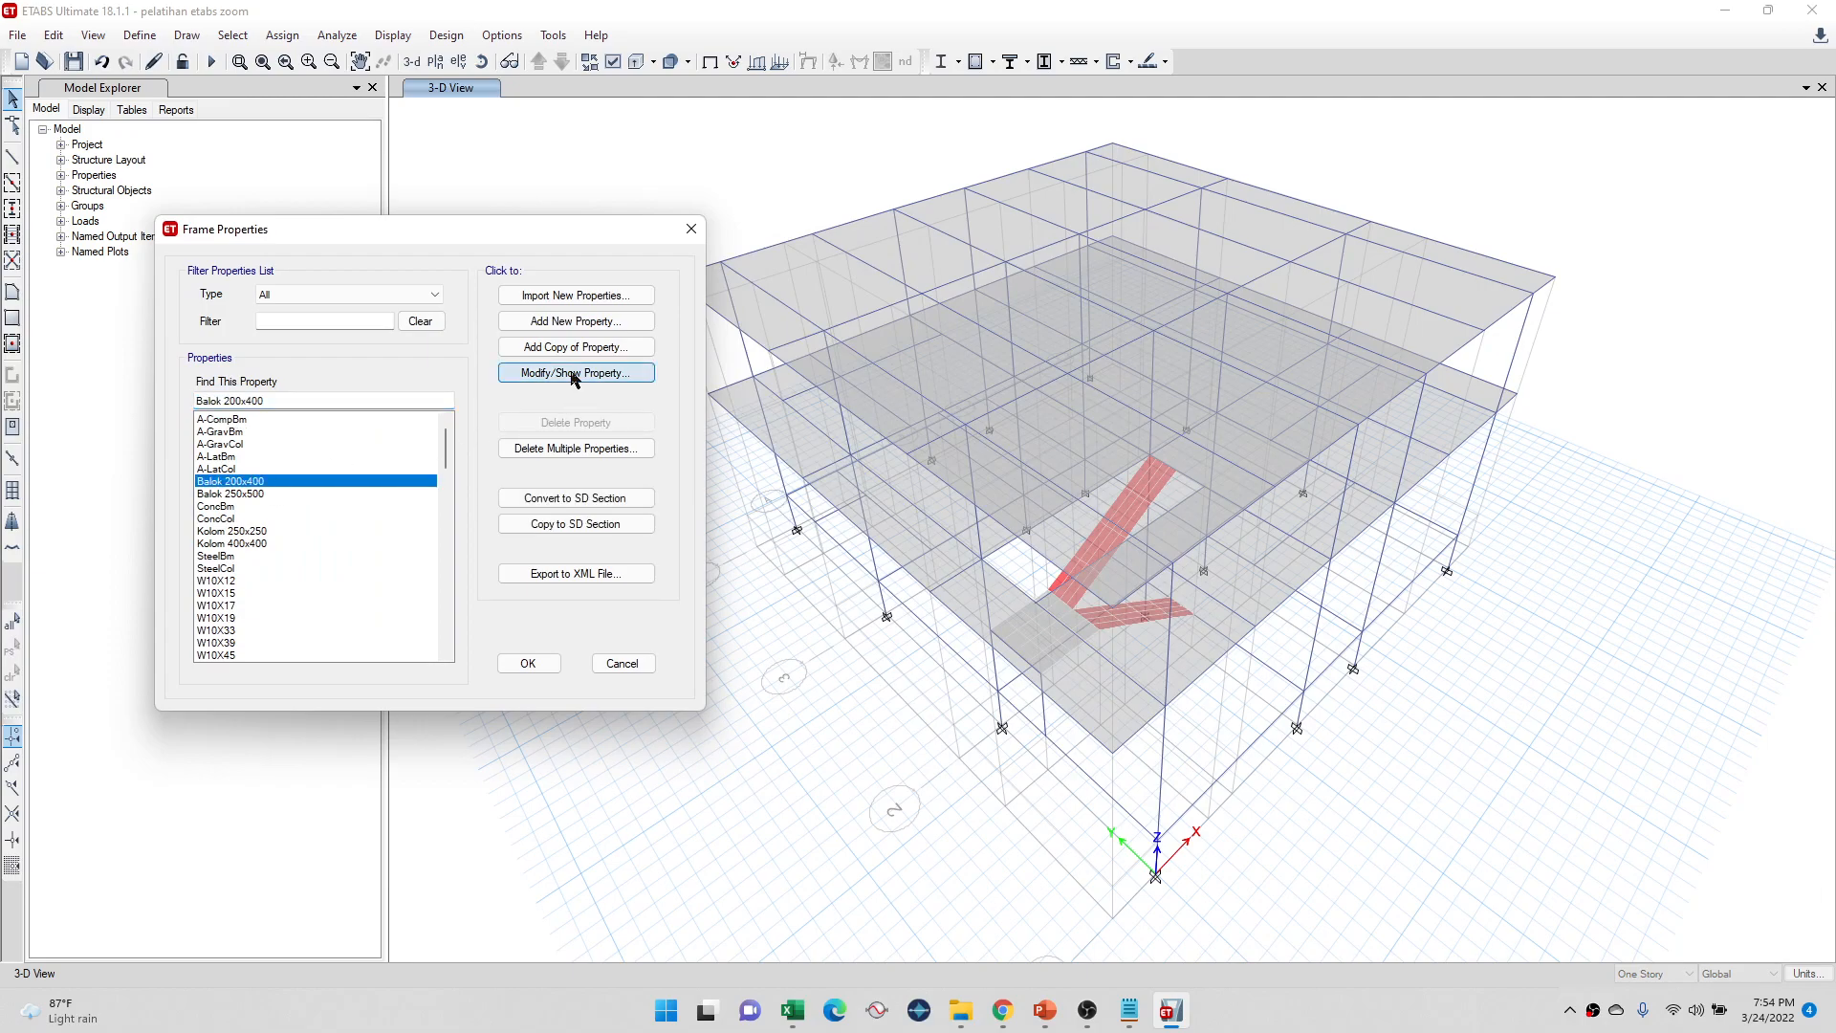
left_click_drag(968, 201, 341, 314)
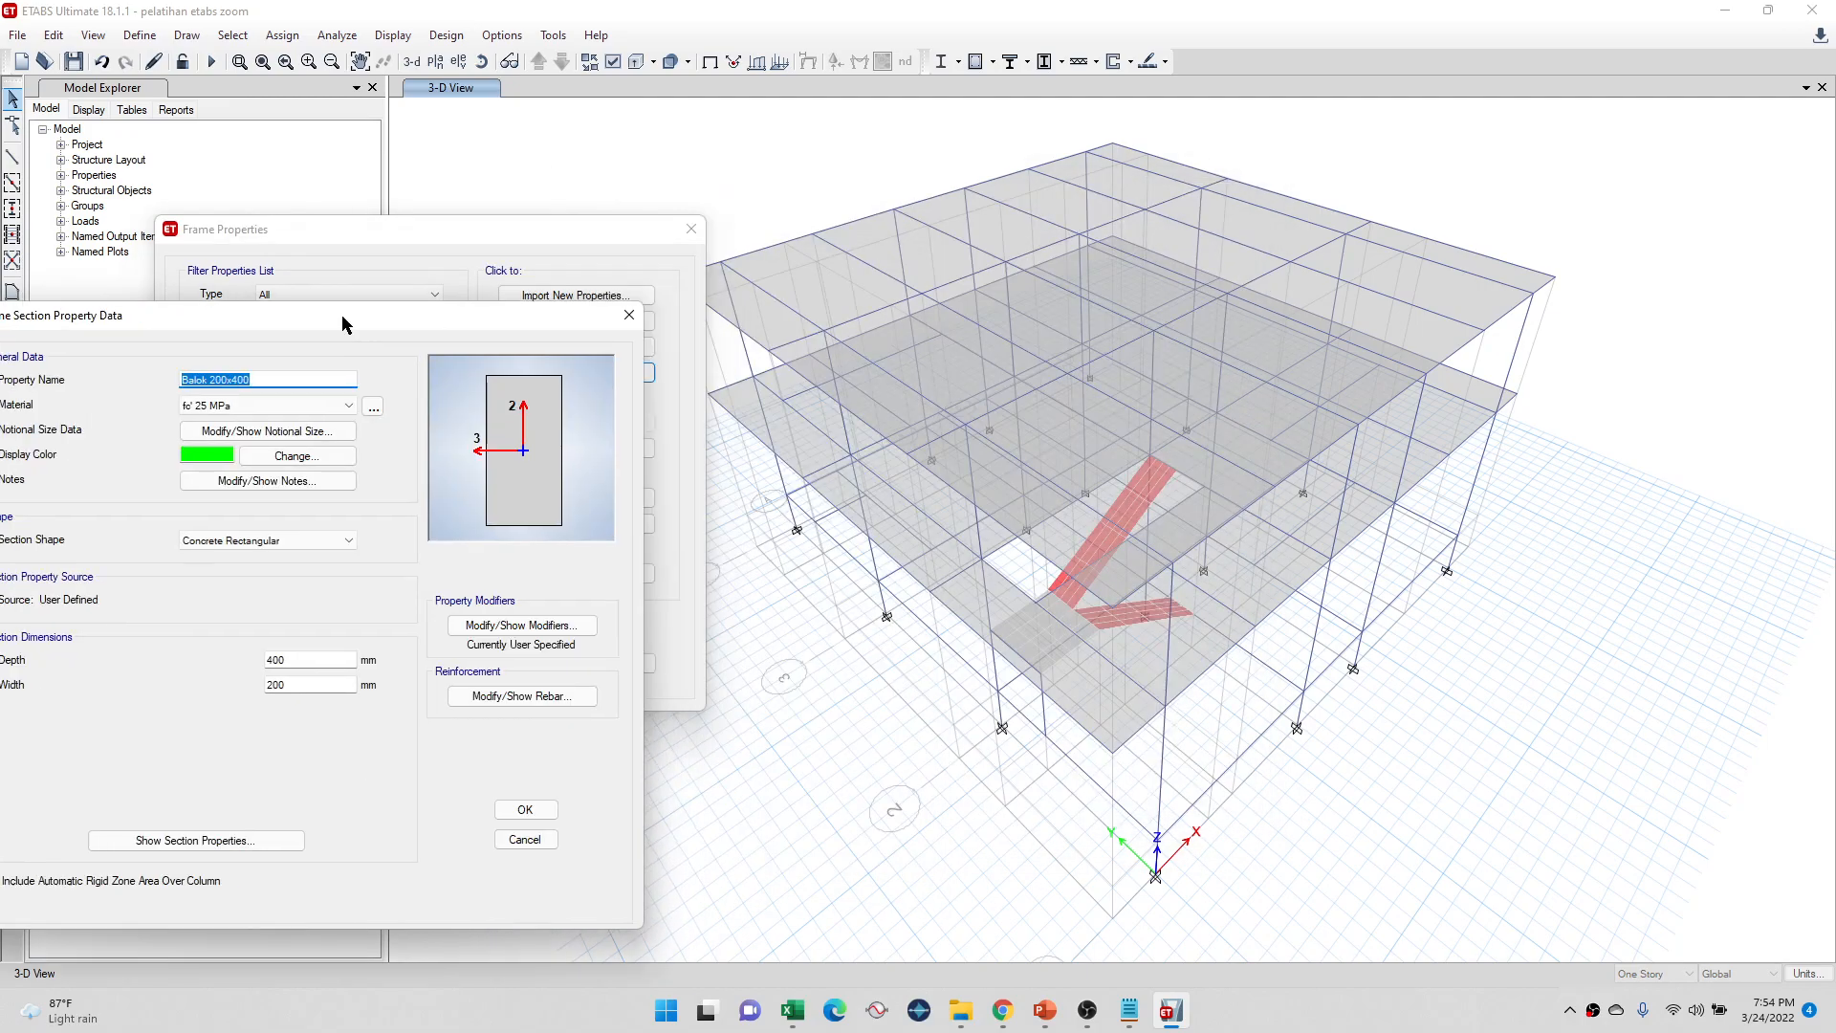
left_click_drag(531, 310, 858, 297)
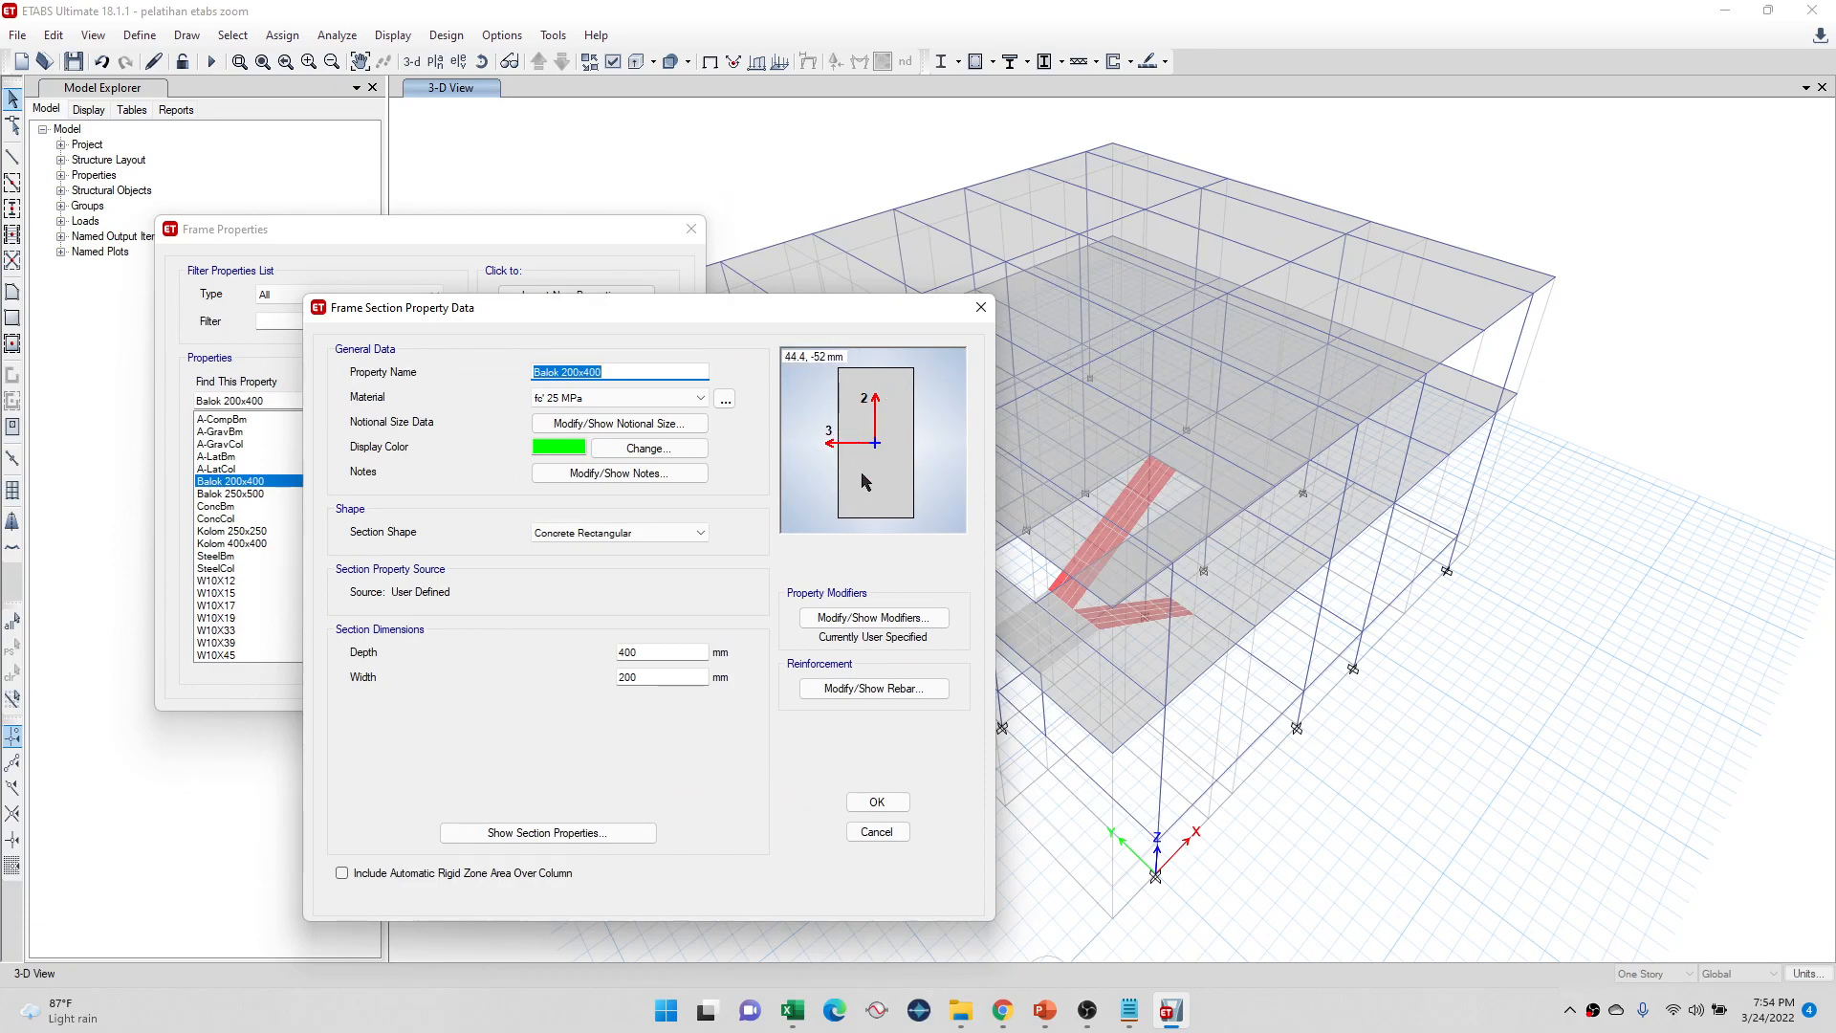
Step: Try the P-M2-M3 column design type for the Balok 200x400 reinforcement, and return it to M3 Design Only (Beam)
left_click(863, 691)
left_click(718, 275)
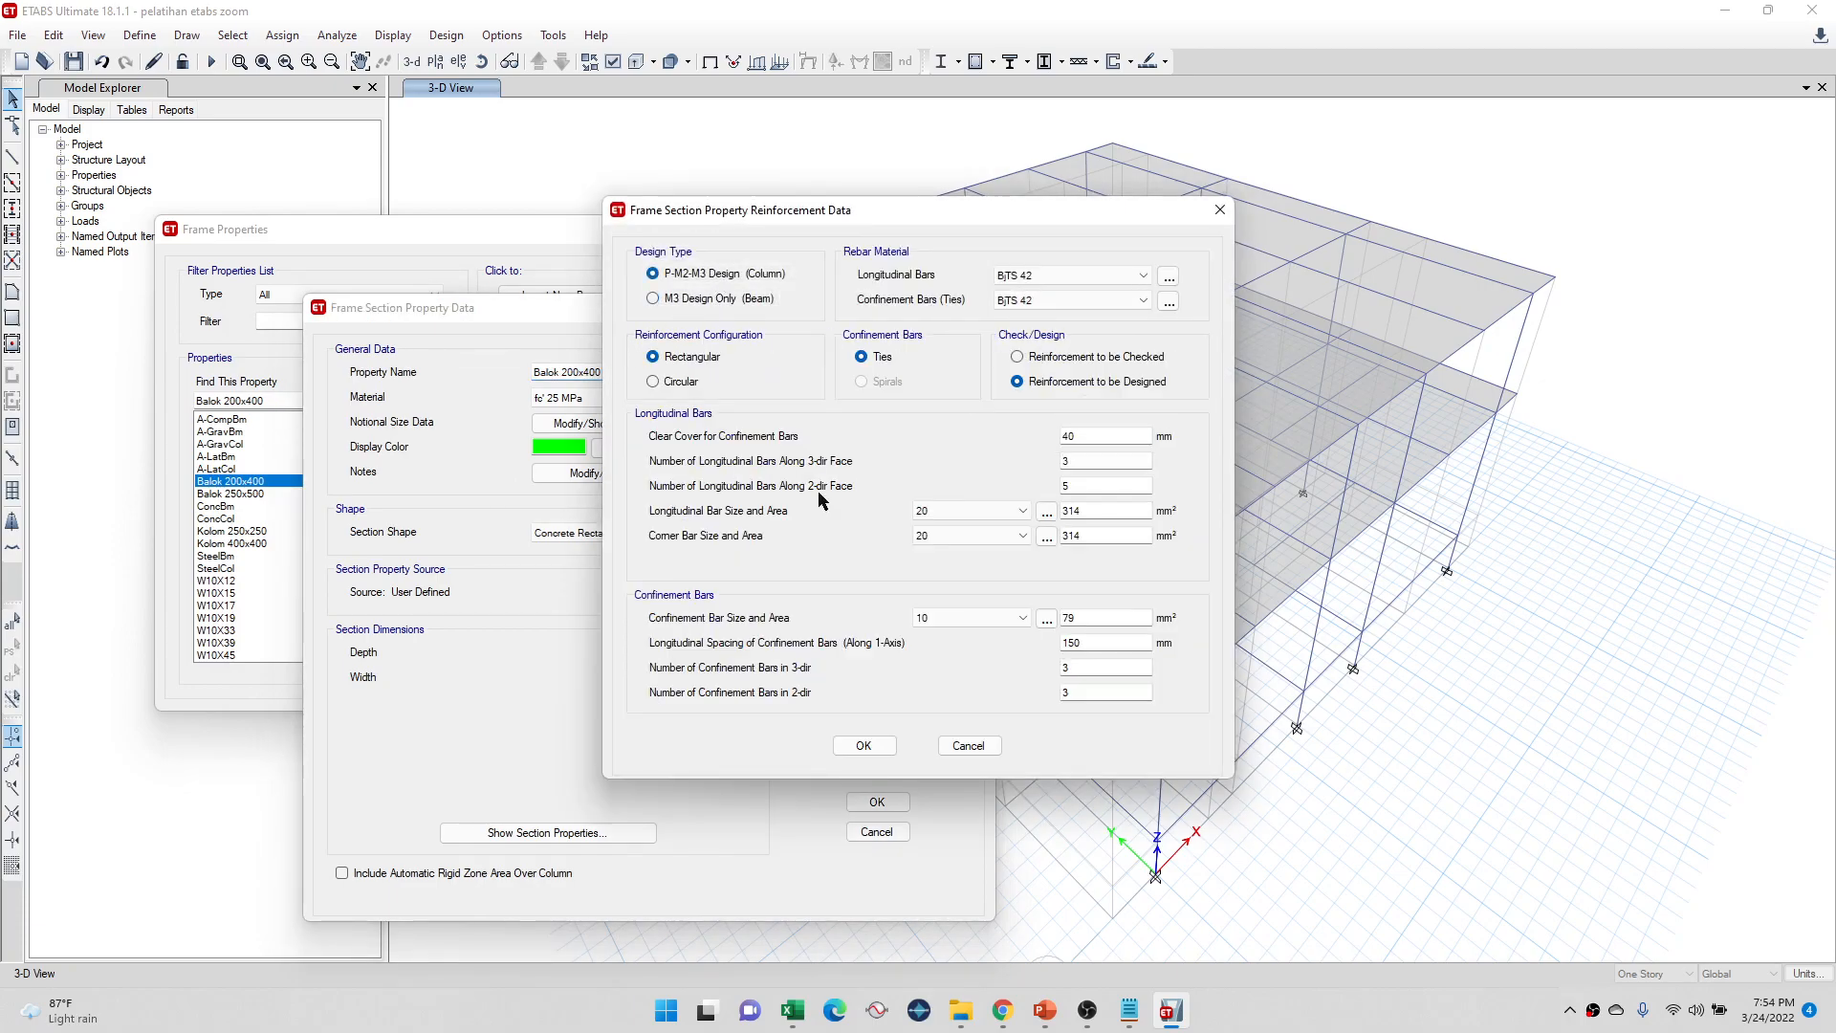
left_click(861, 746)
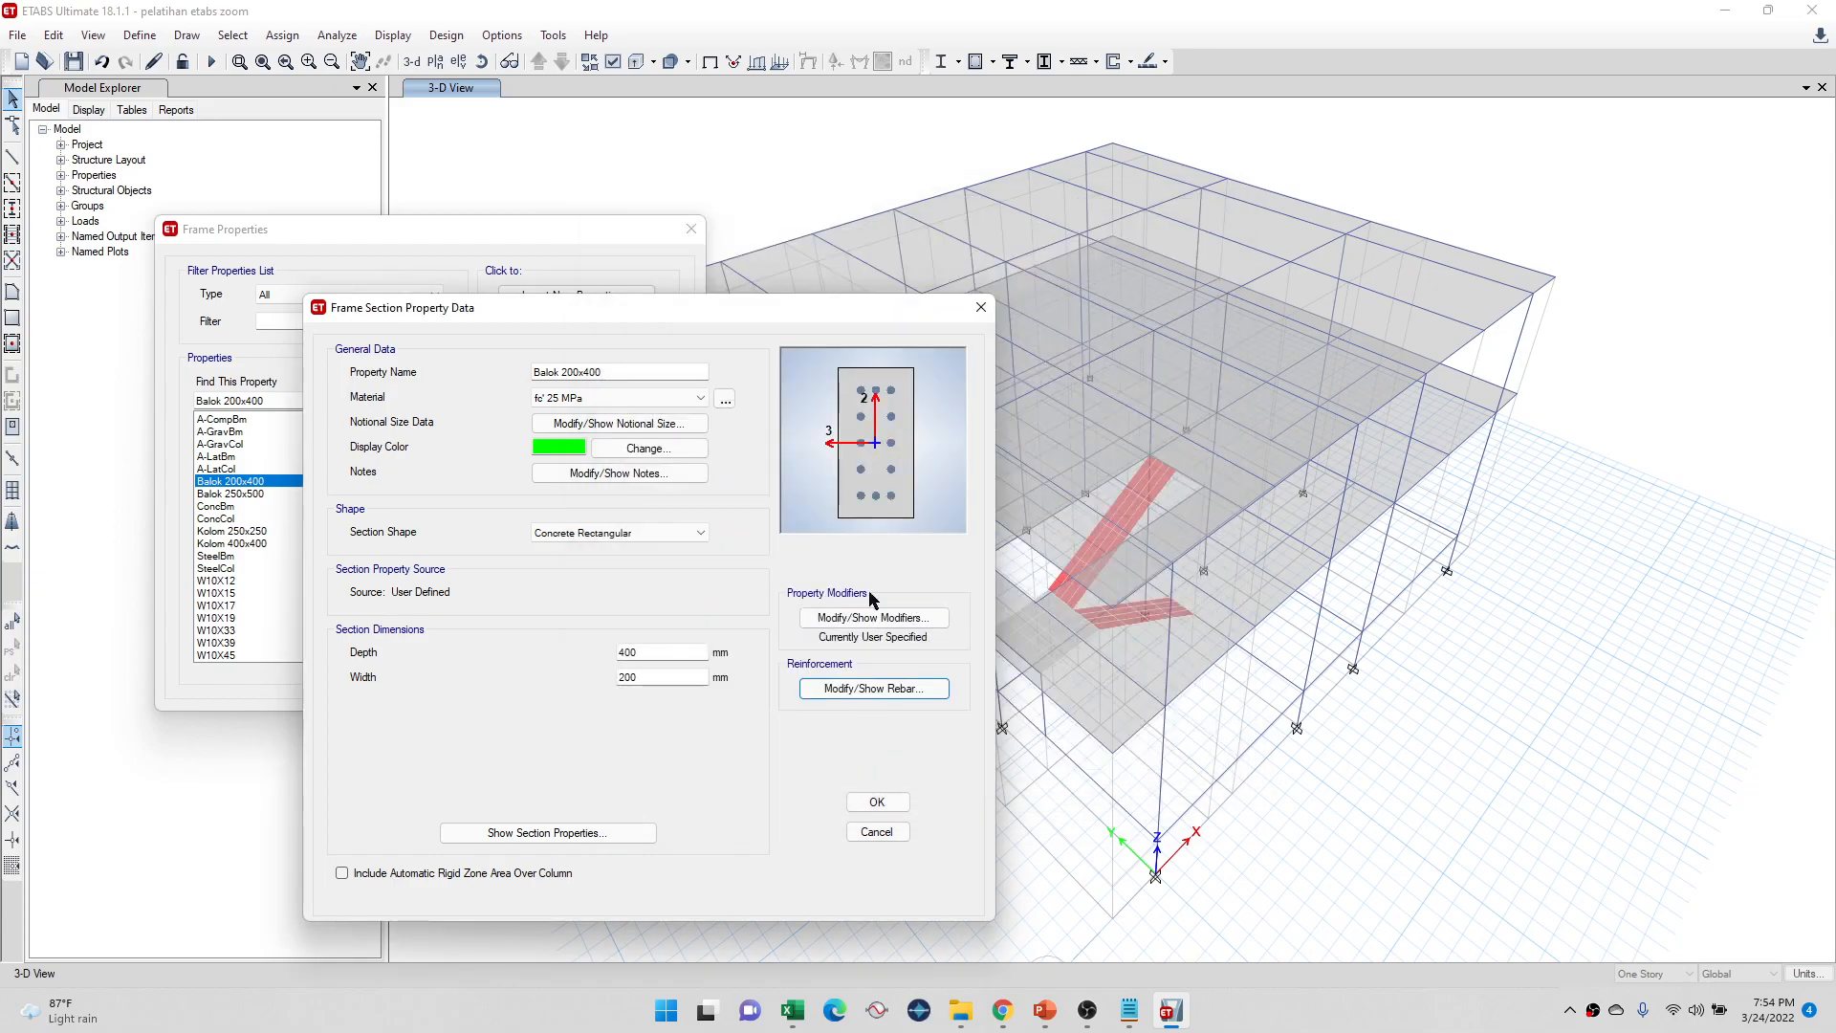
left_click(881, 699)
left_click(751, 304)
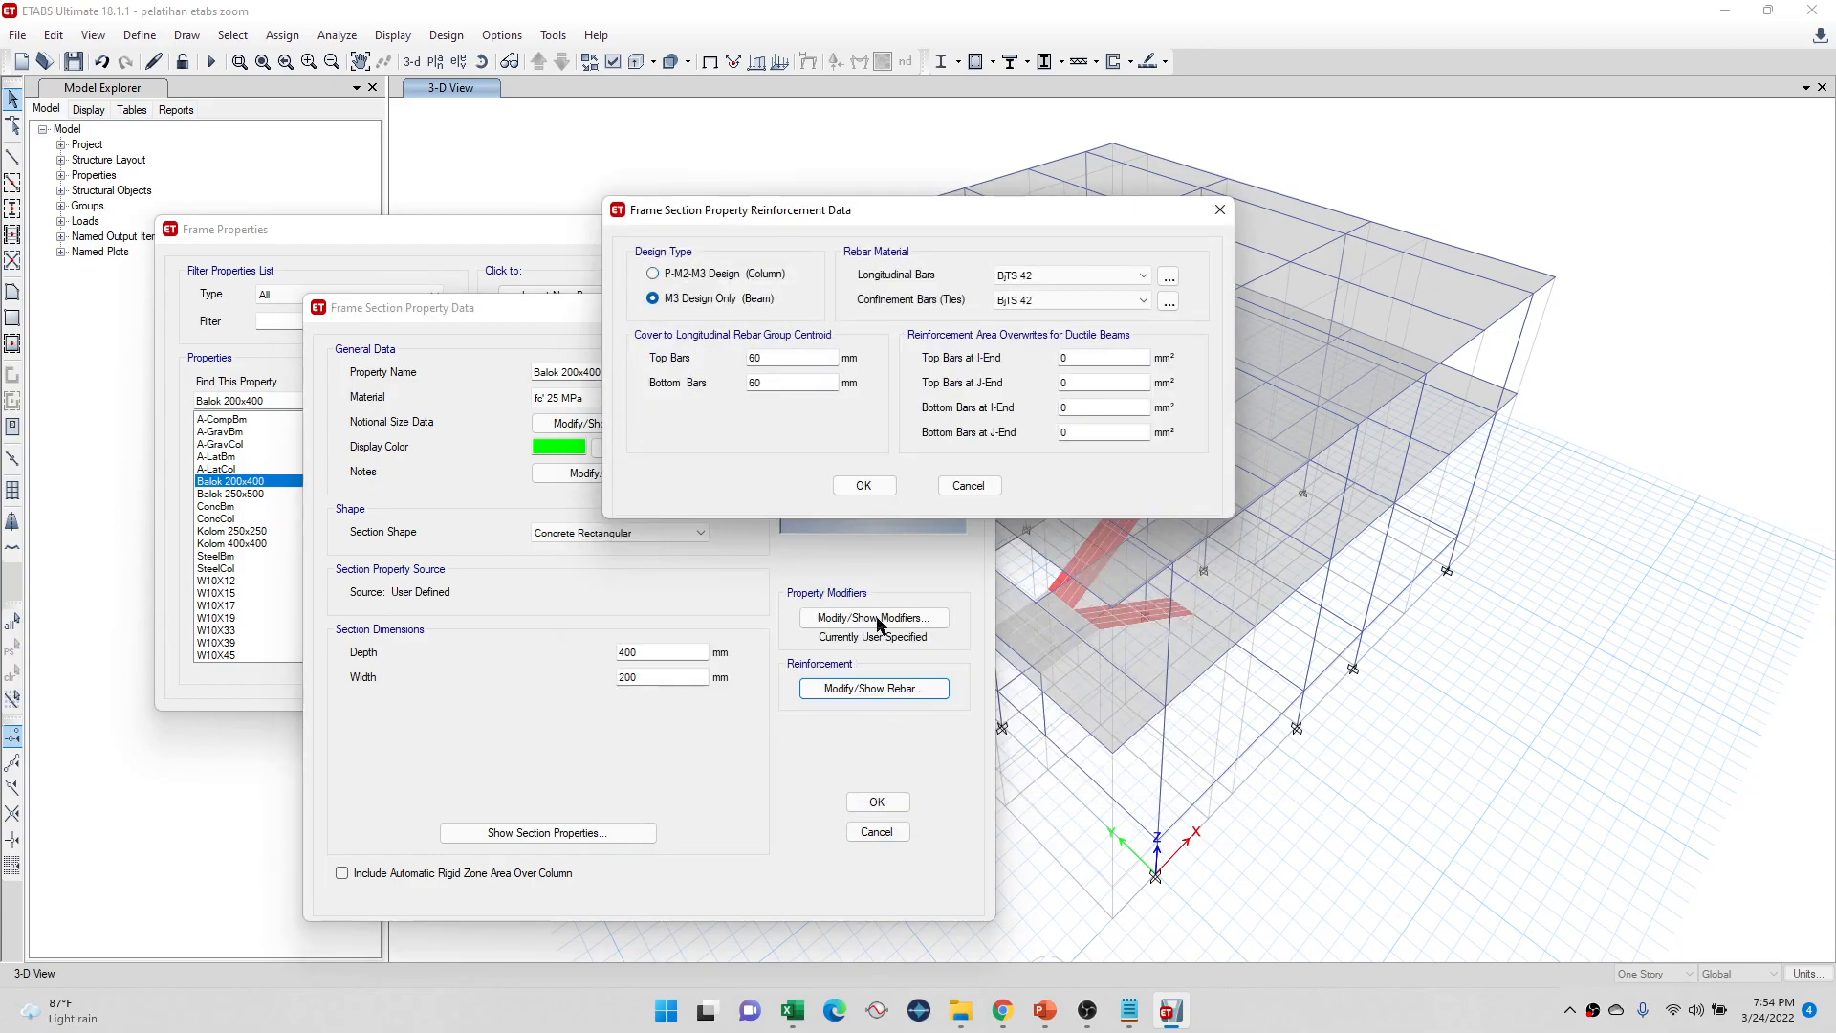
left_click(863, 486)
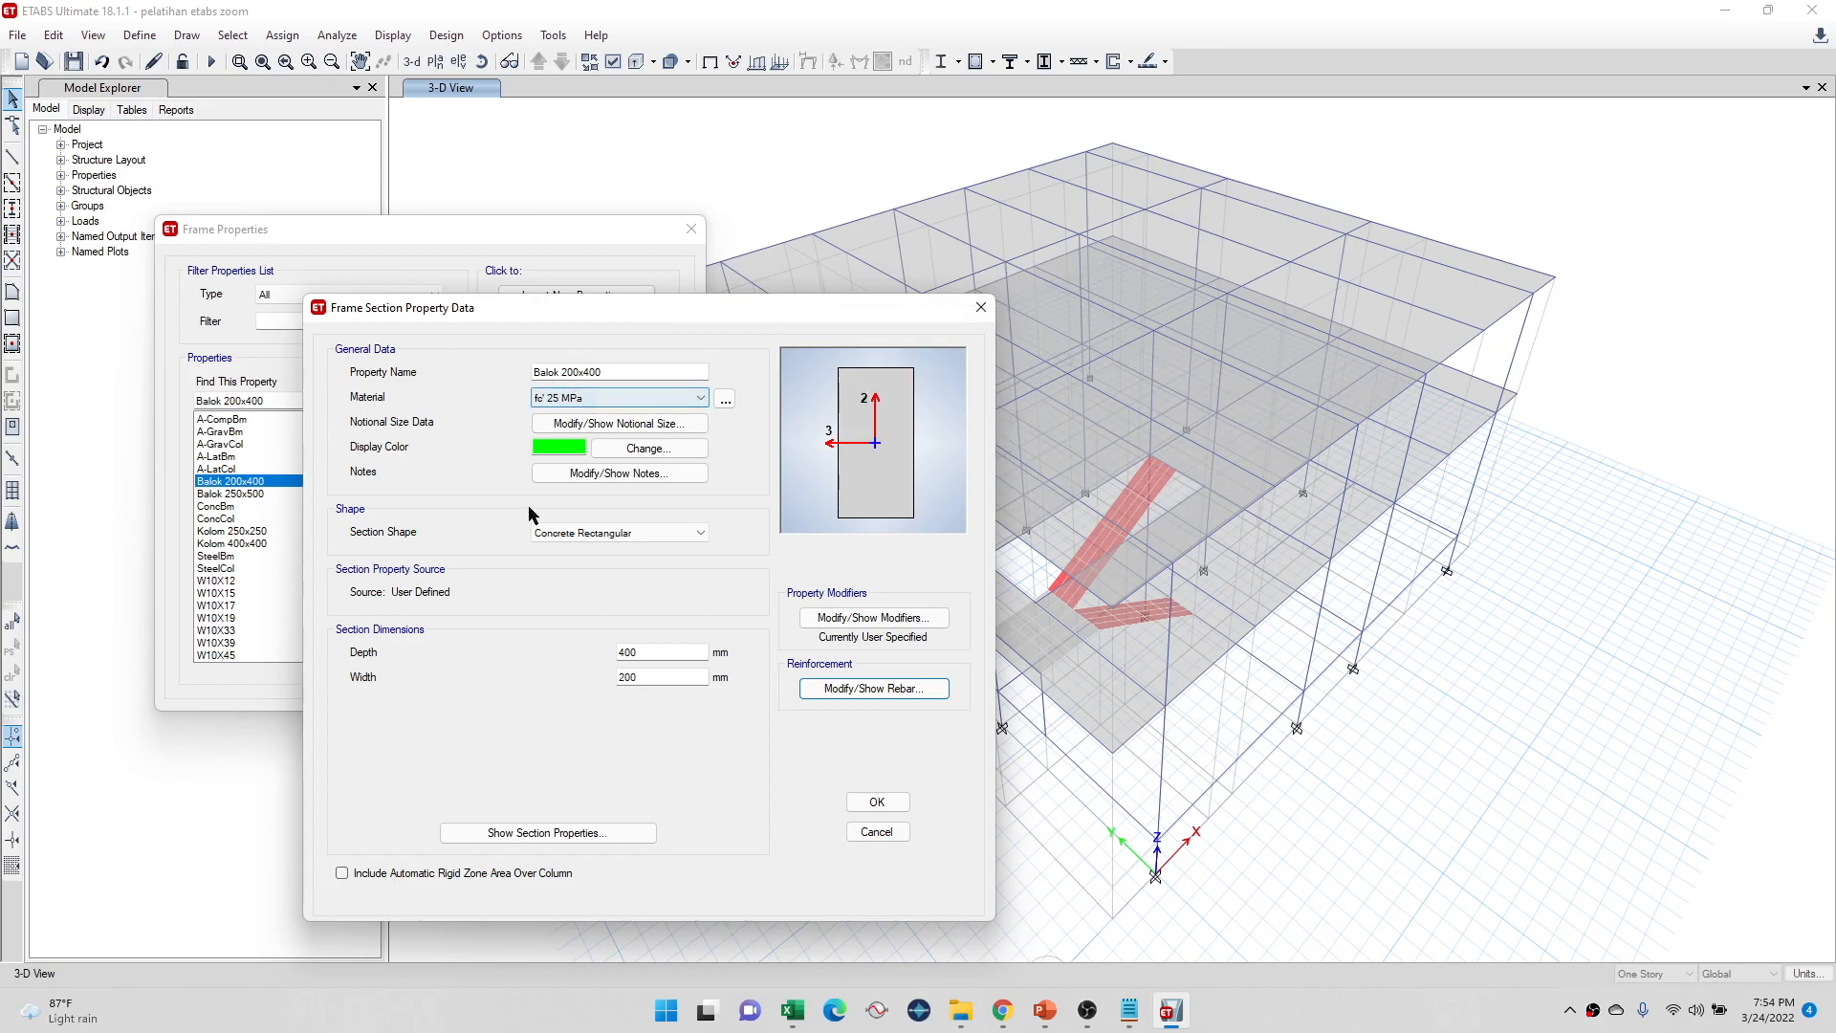
Step: Examine the stiffness modifiers of Balok 200x400 for shear area, torsional constant and moments of inertia, and accept the section data
left_click(835, 622)
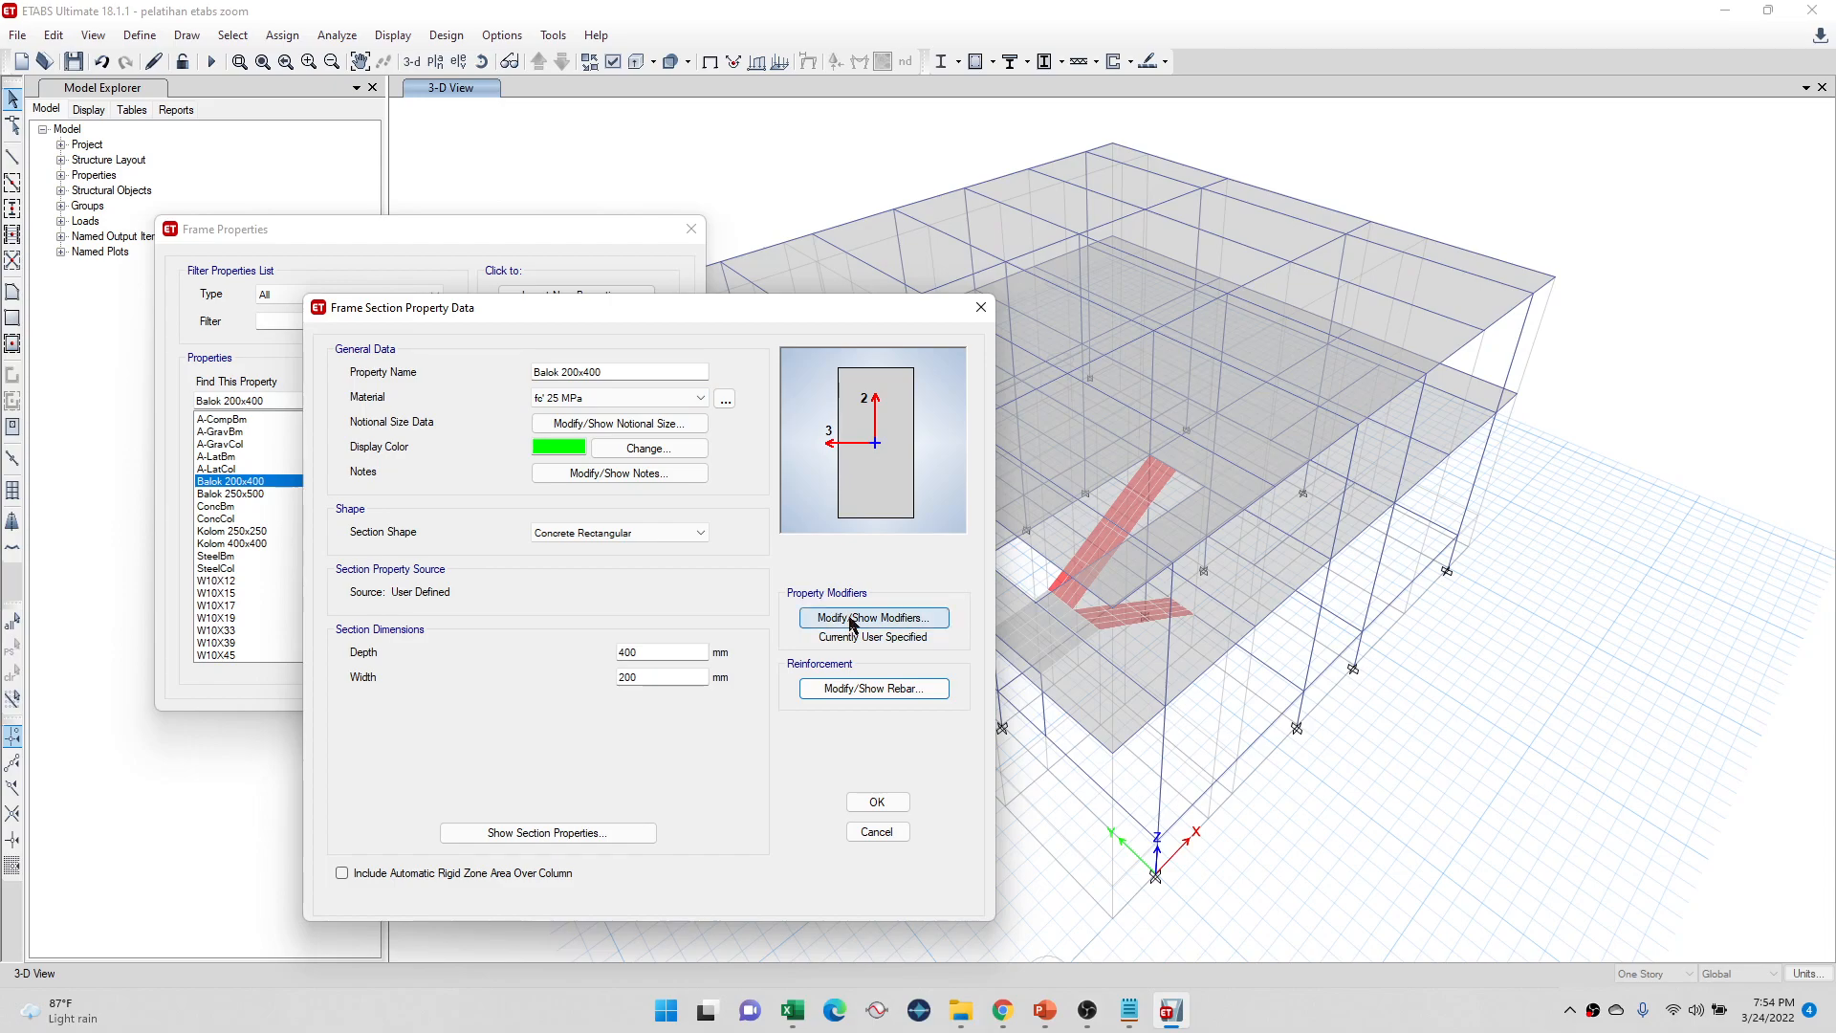
left_click_drag(921, 312, 643, 394)
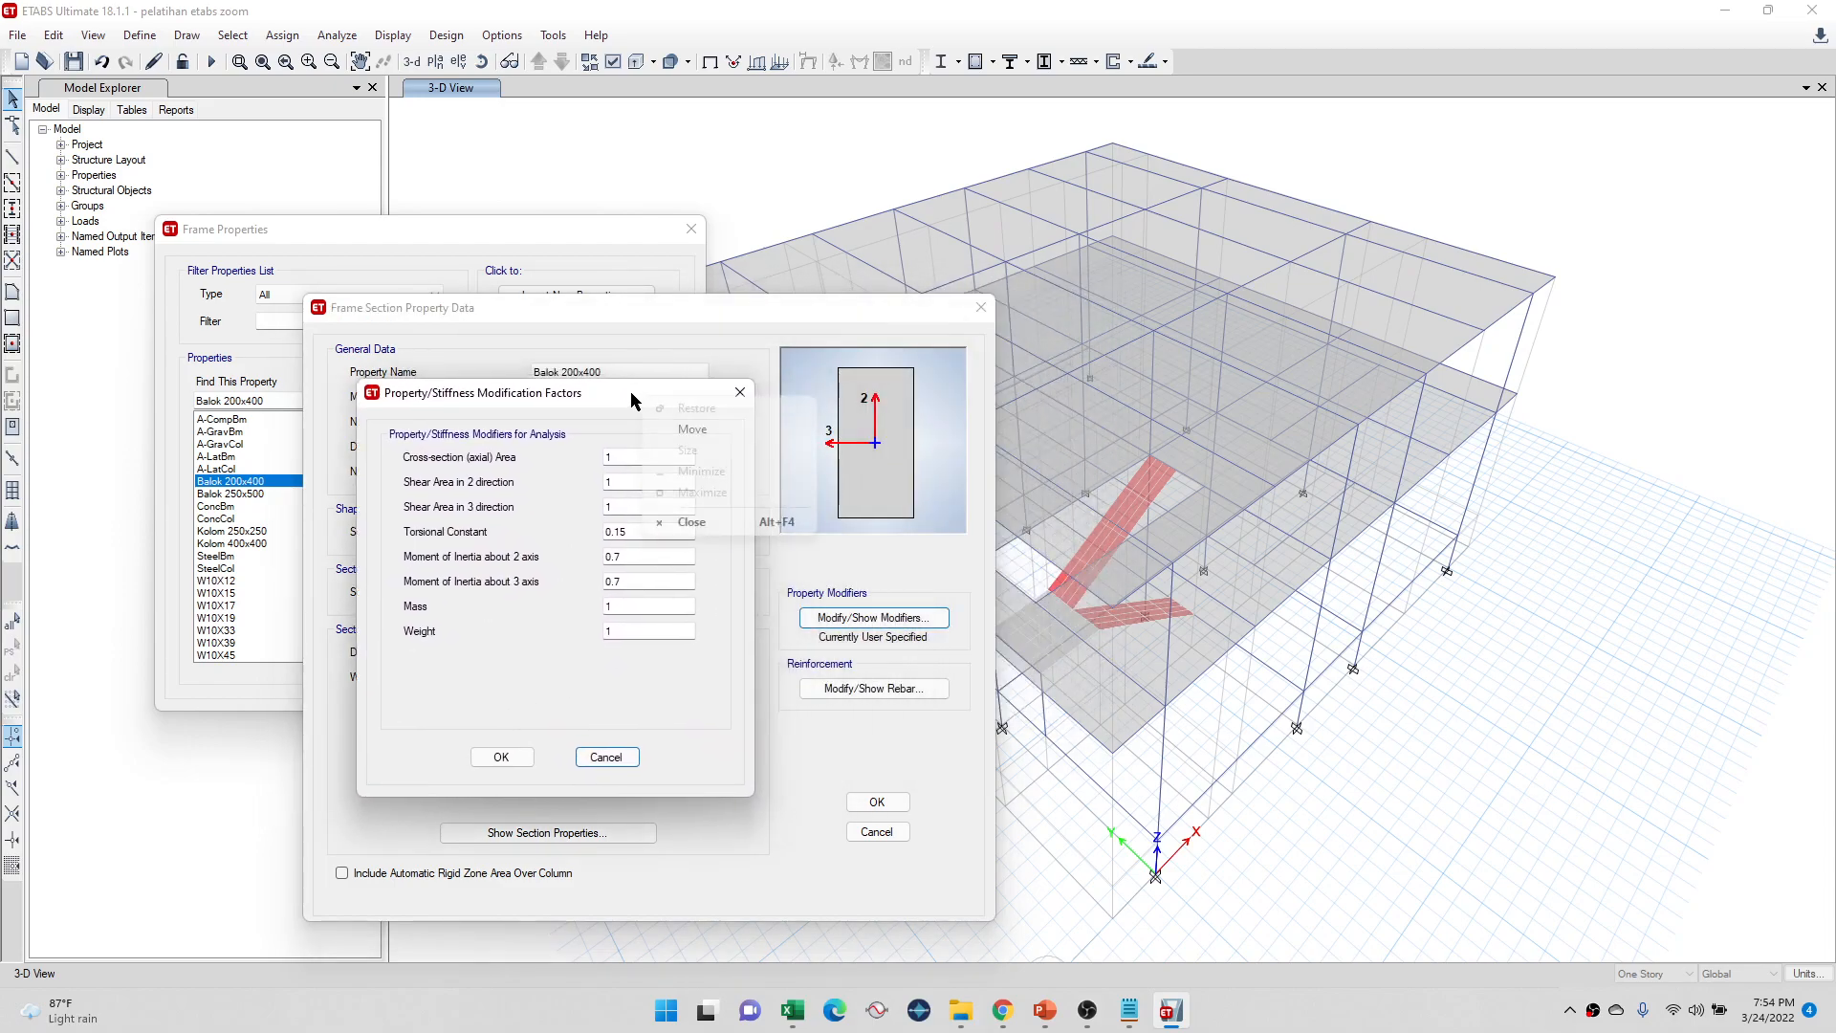
left_click(648, 559)
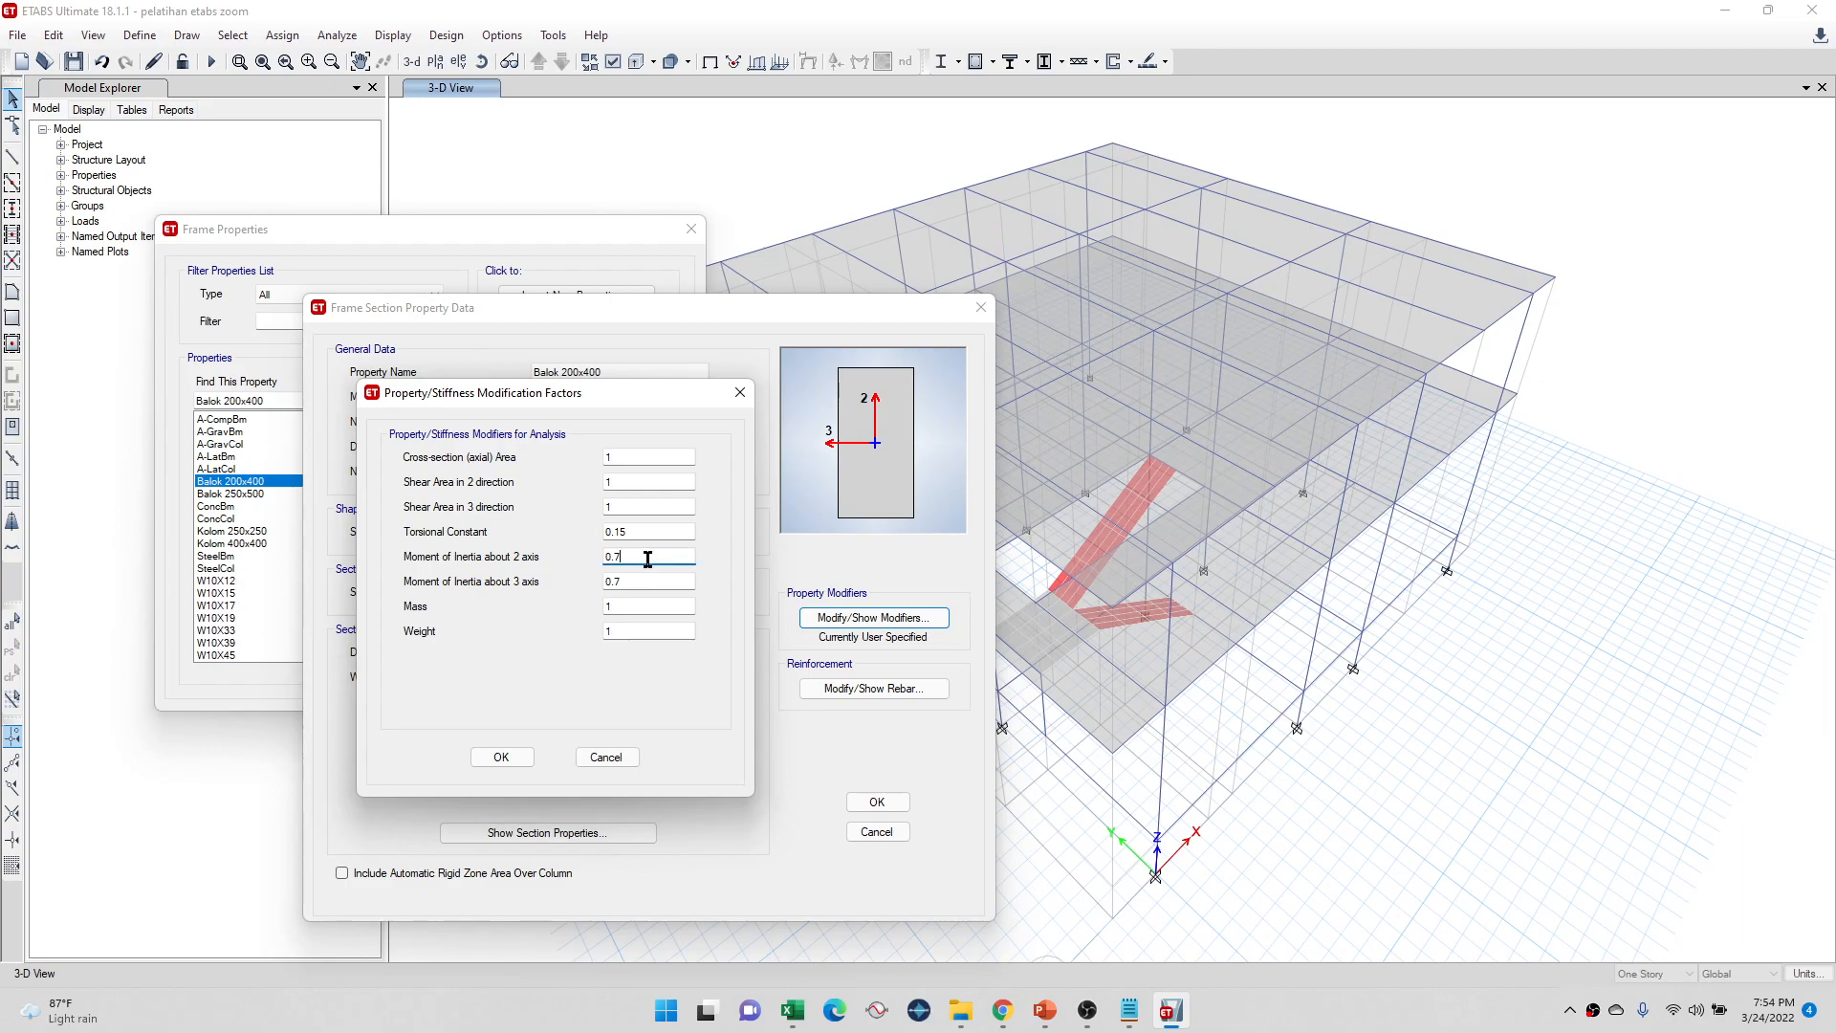
right_click(632, 557)
left_click(627, 557)
right_click(674, 565)
left_click(669, 563)
right_click(667, 560)
left_click(661, 559)
right_click(661, 559)
left_click(641, 557)
left_click(660, 532)
left_click(650, 482)
right_click(640, 488)
left_click(638, 483)
right_click(638, 483)
left_click(629, 483)
left_click_drag(643, 558, 578, 581)
left_click(643, 555)
left_click(675, 480)
right_click(692, 392)
left_click(642, 556)
left_click_drag(642, 560, 583, 562)
left_click(639, 557)
left_click(658, 537)
left_click_drag(641, 530, 591, 536)
left_click(648, 529)
left_click(501, 756)
left_click(877, 803)
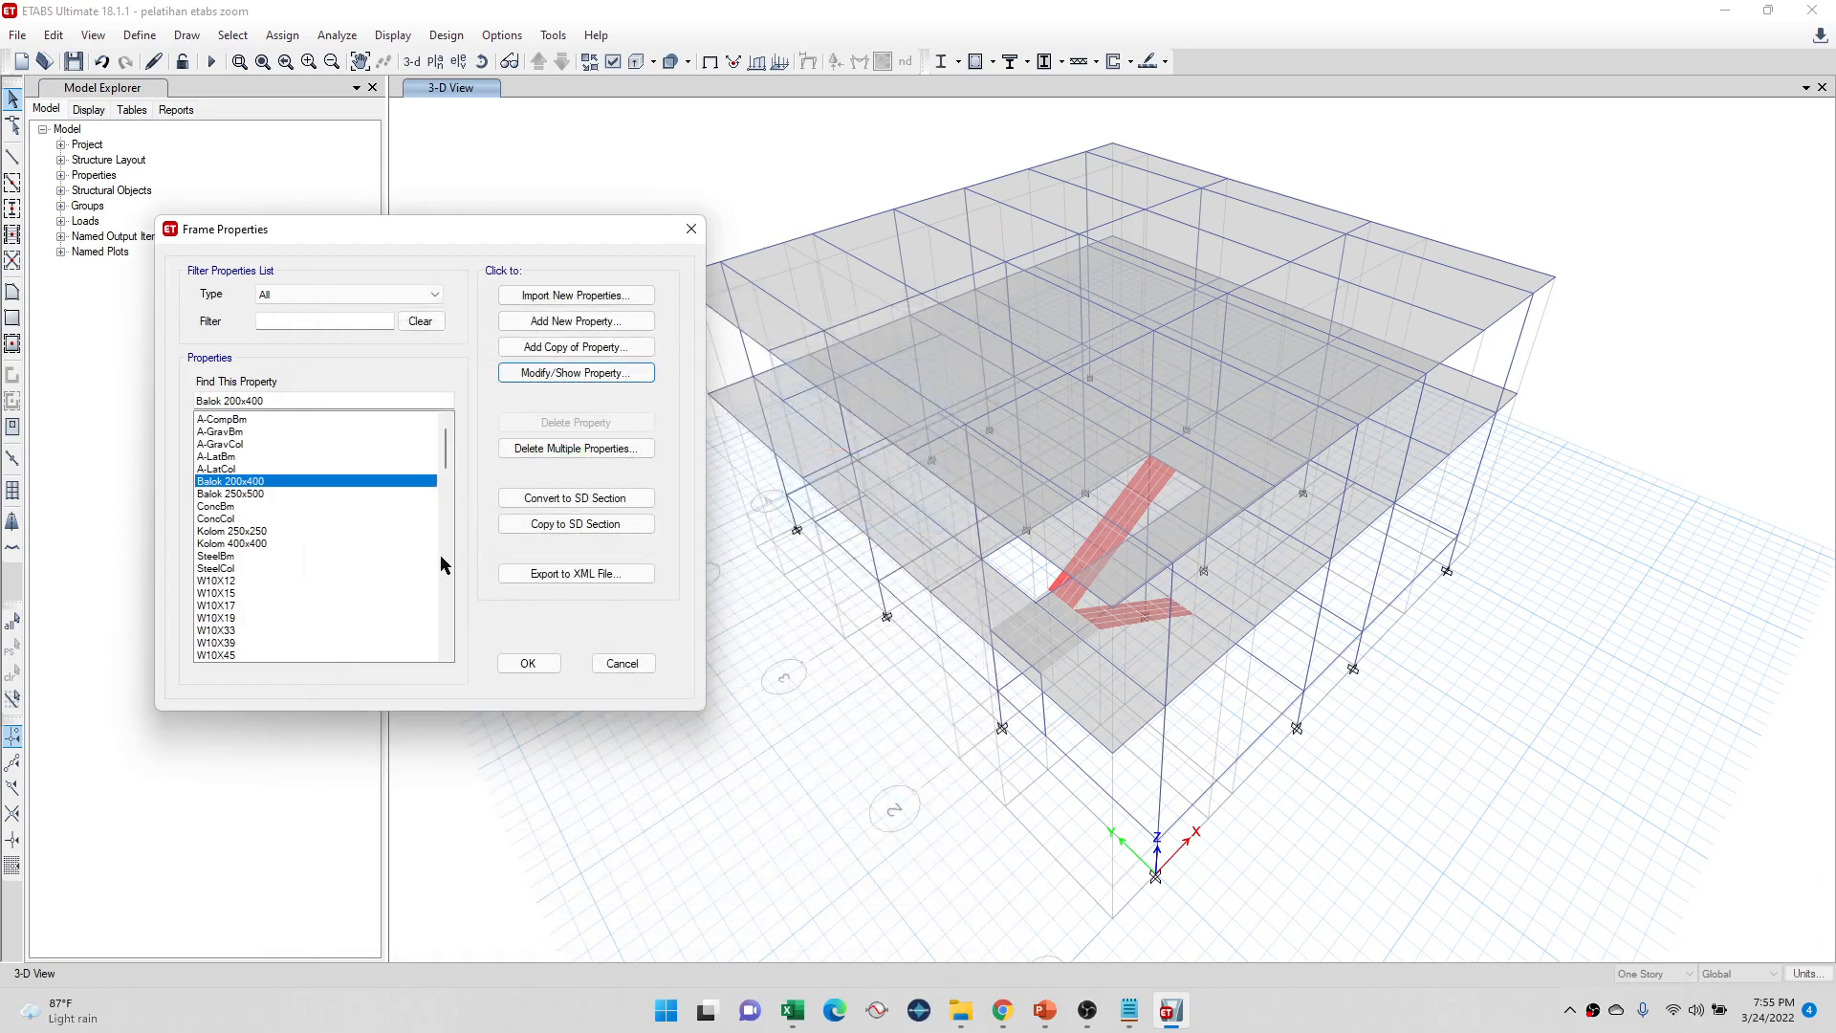
Step: Open the frame section Kolom 250x250 and examine its stiffness modifiers for moment of inertia about the 2 and 3 axes
left_click(302, 531)
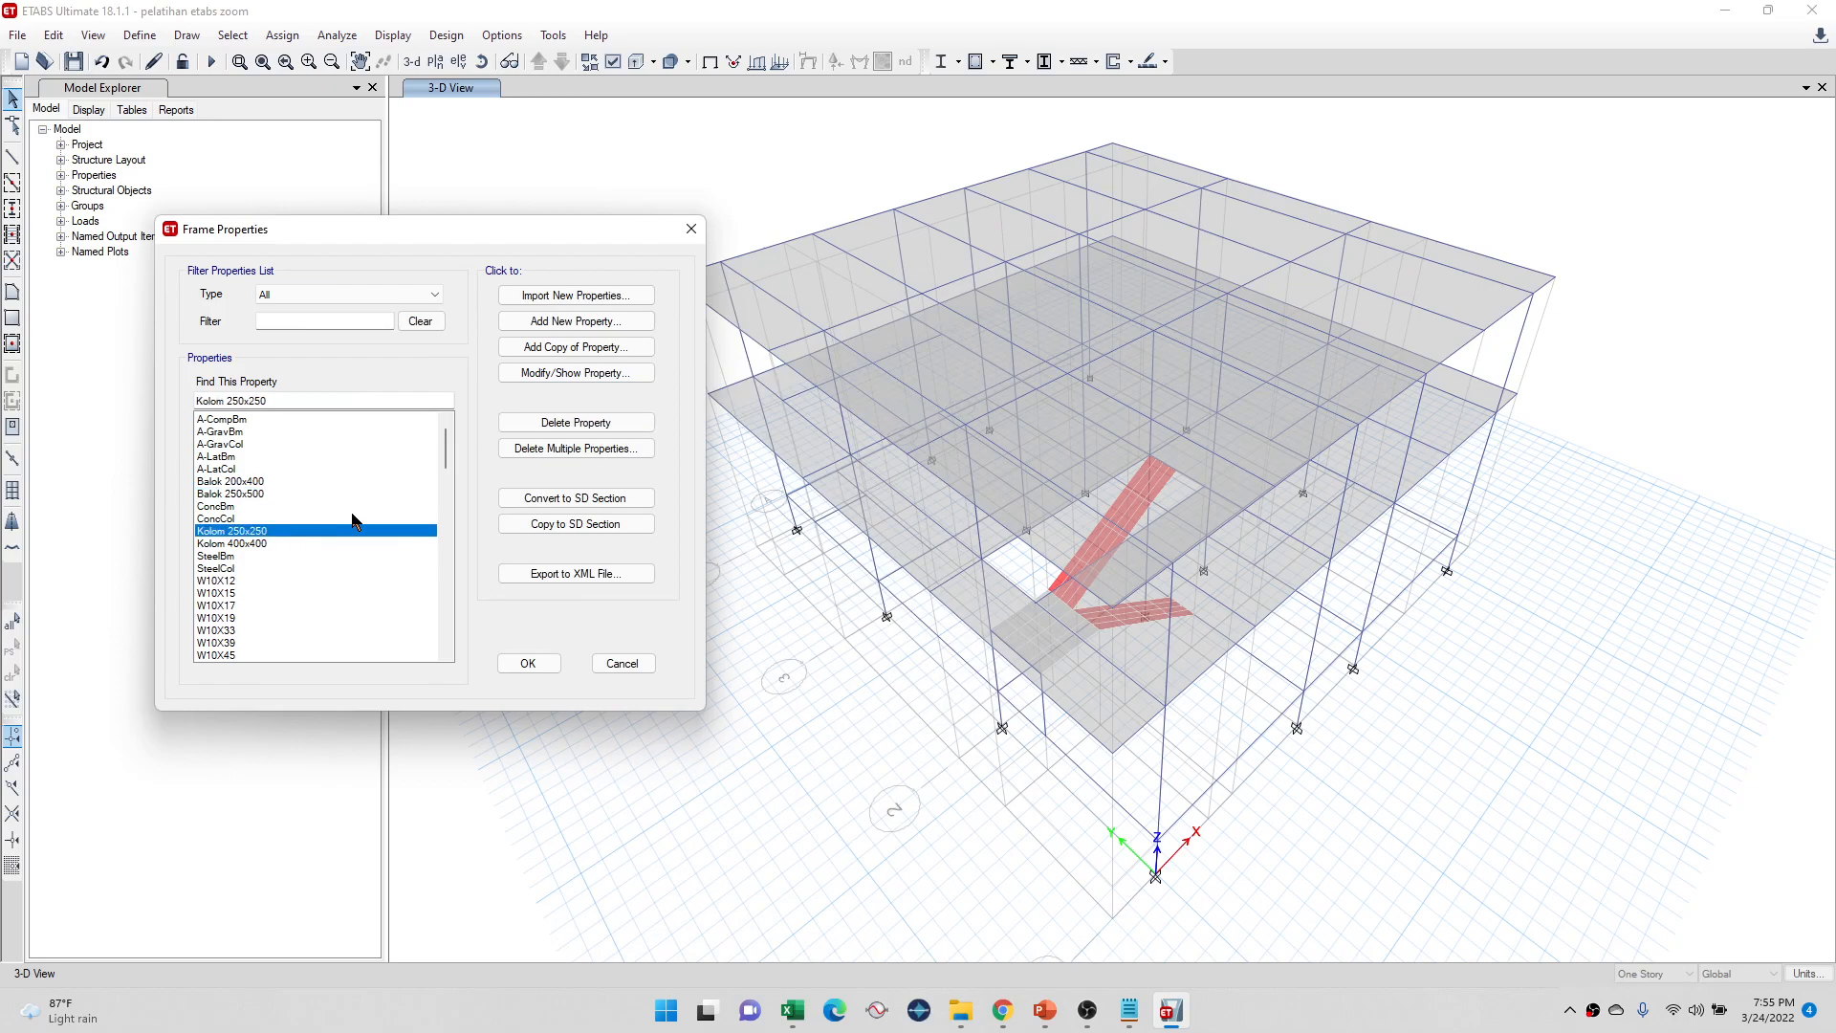
left_click(570, 373)
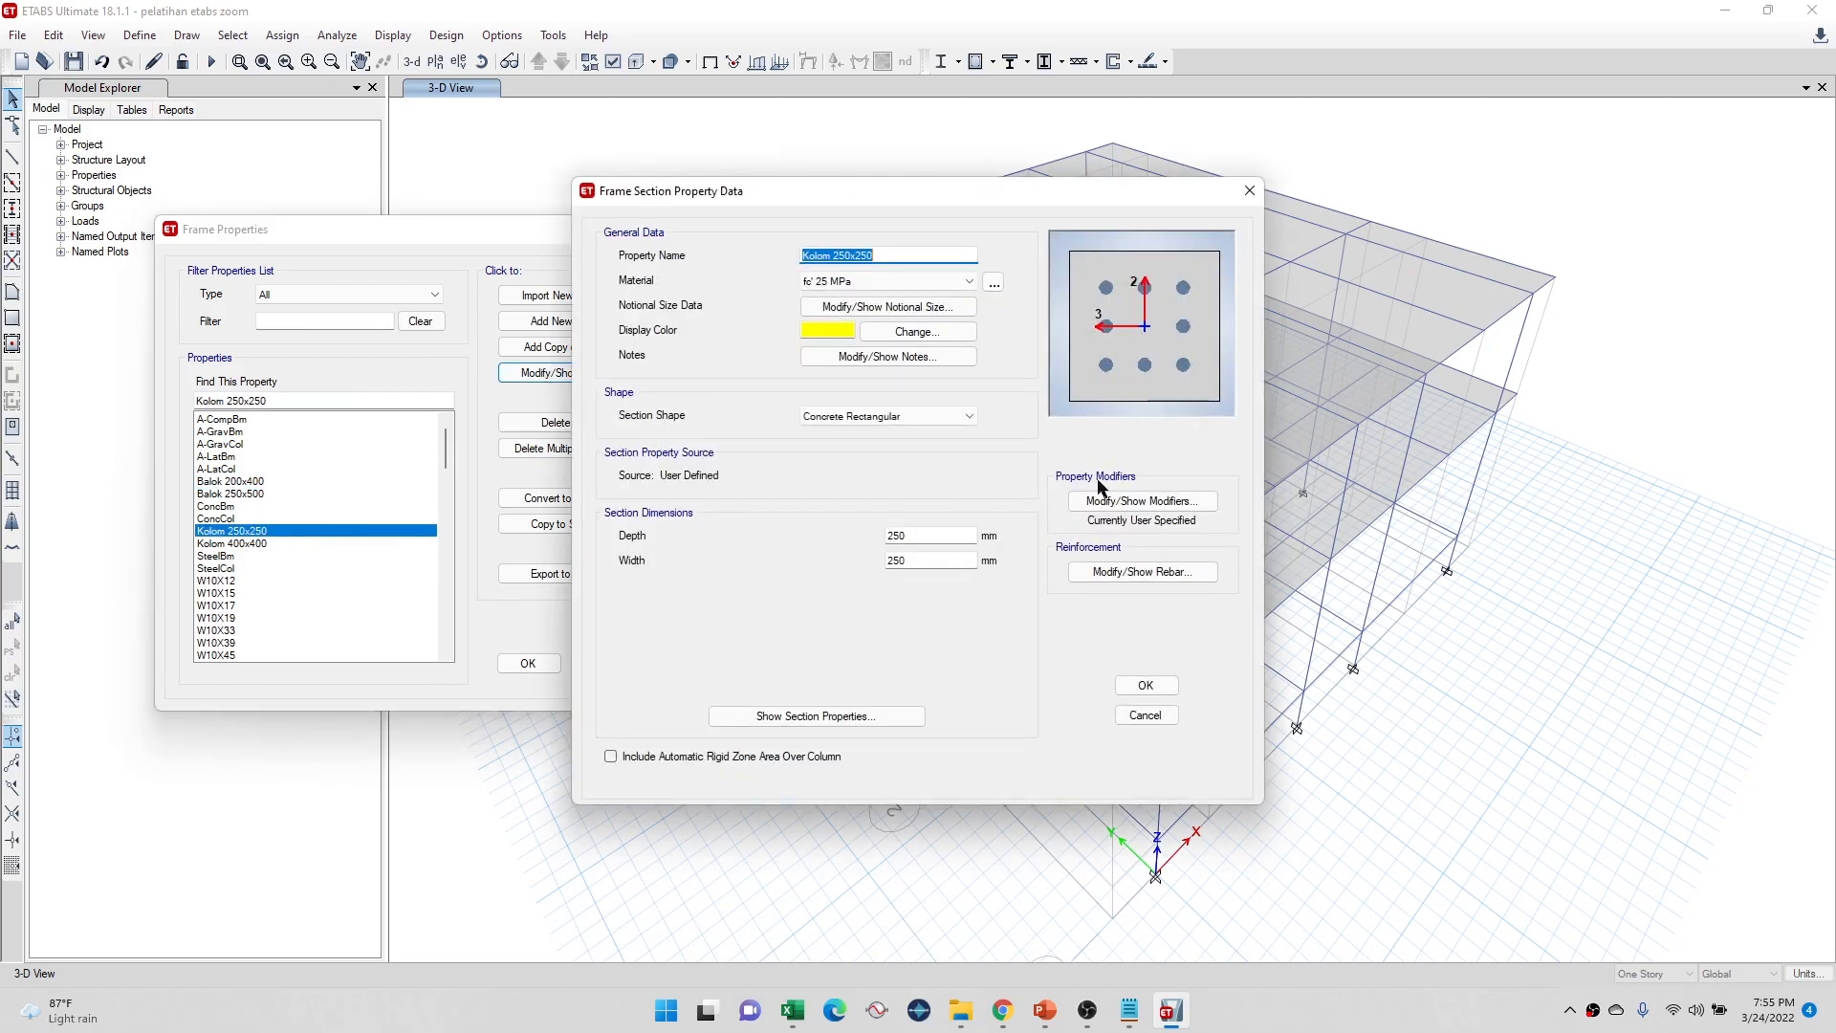
left_click_drag(1030, 198, 676, 260)
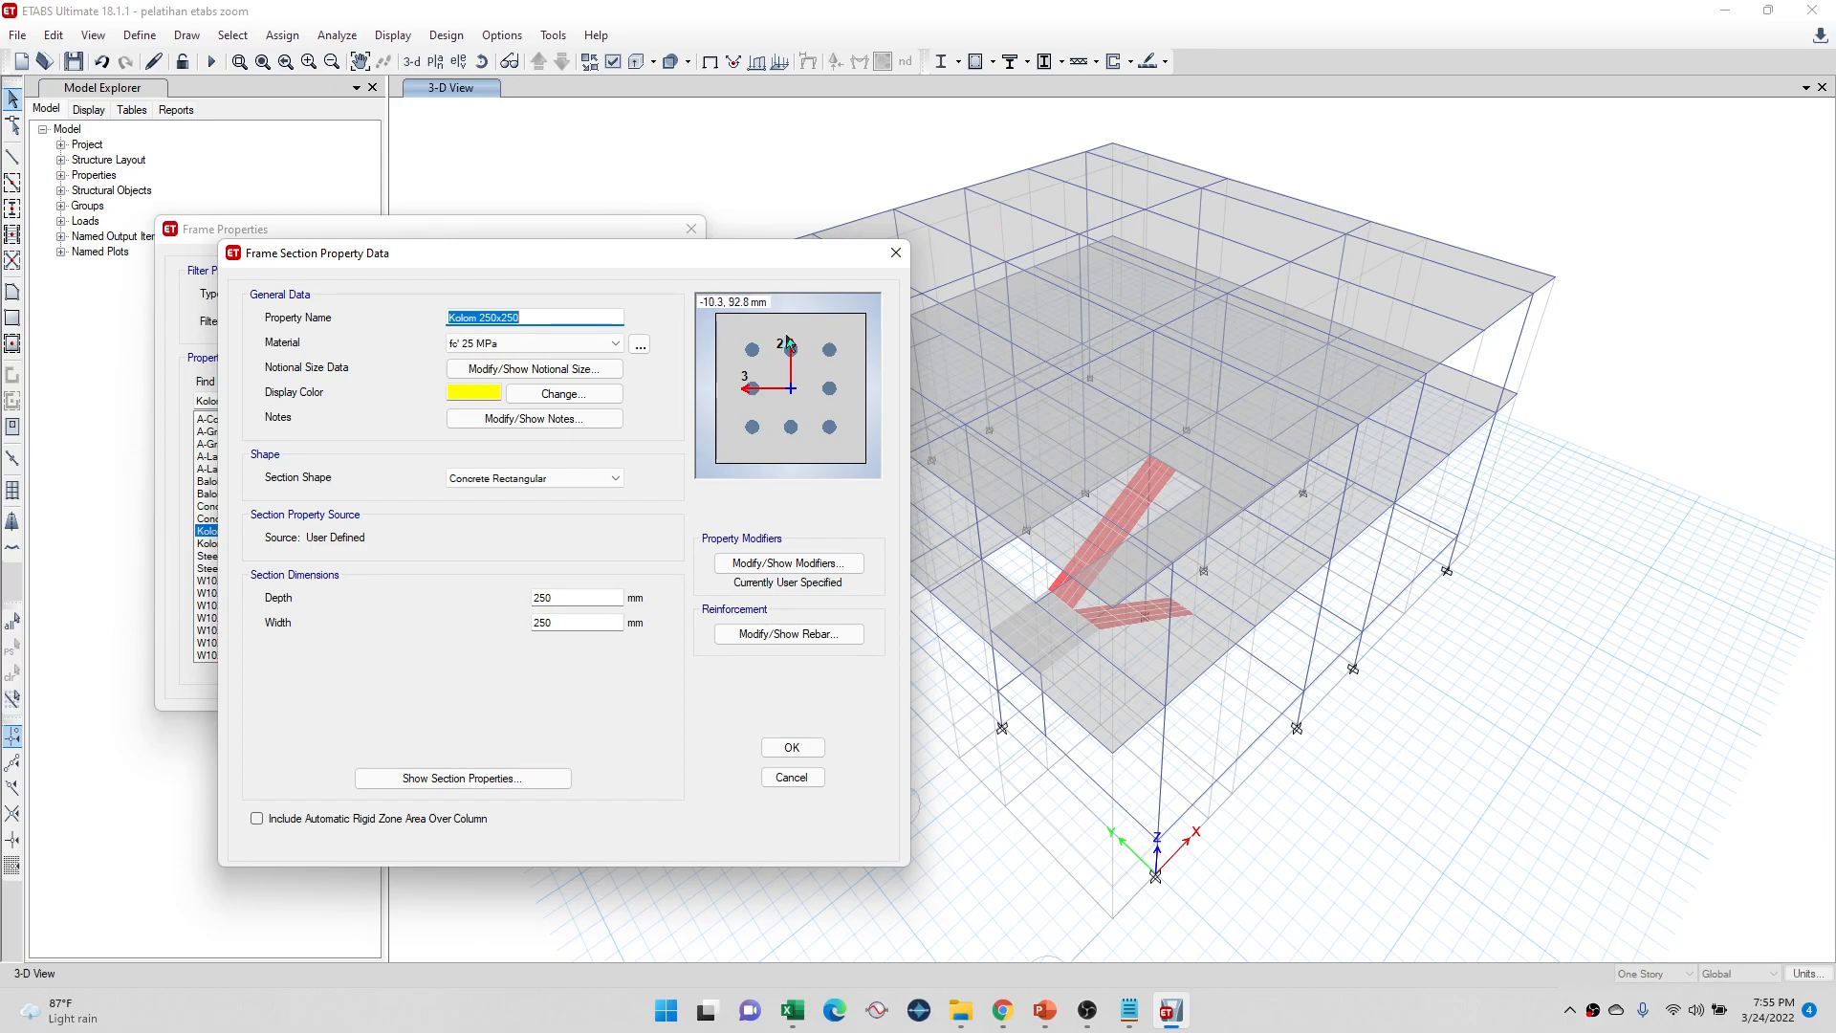
left_click(765, 566)
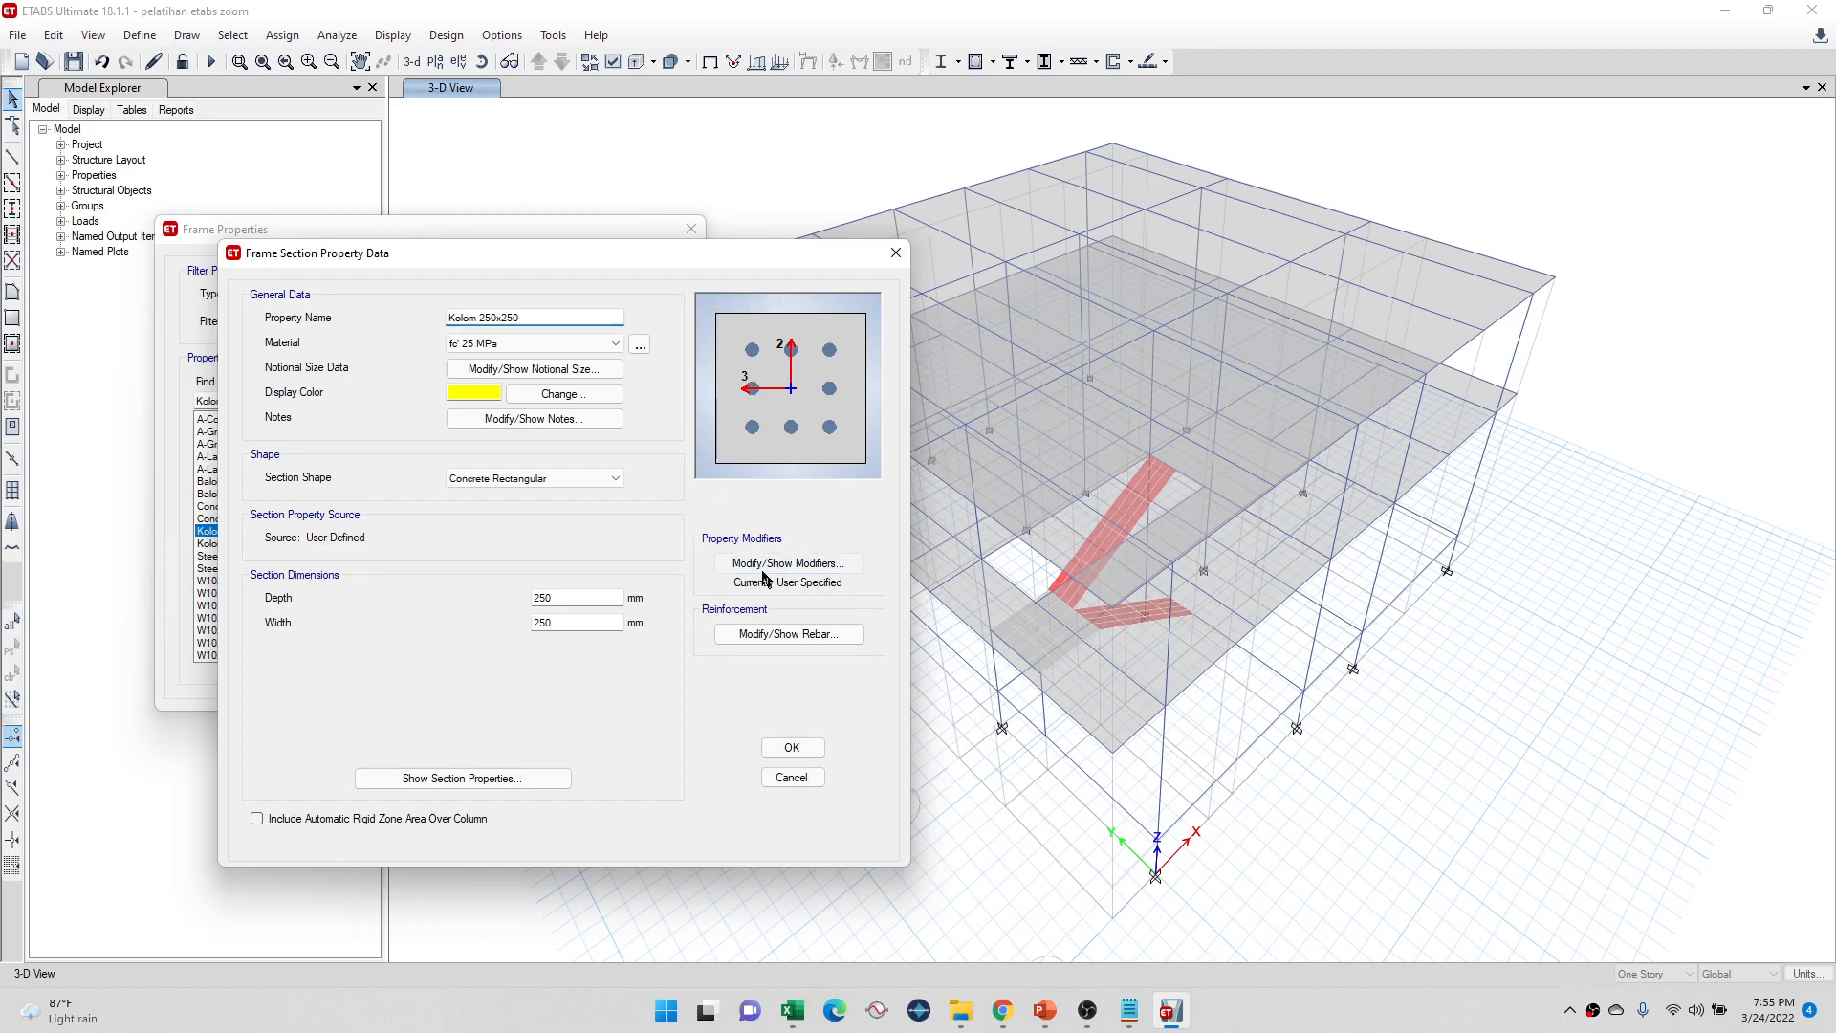
double_click(972, 458)
left_click_drag(1020, 485, 937, 485)
left_click(1003, 458)
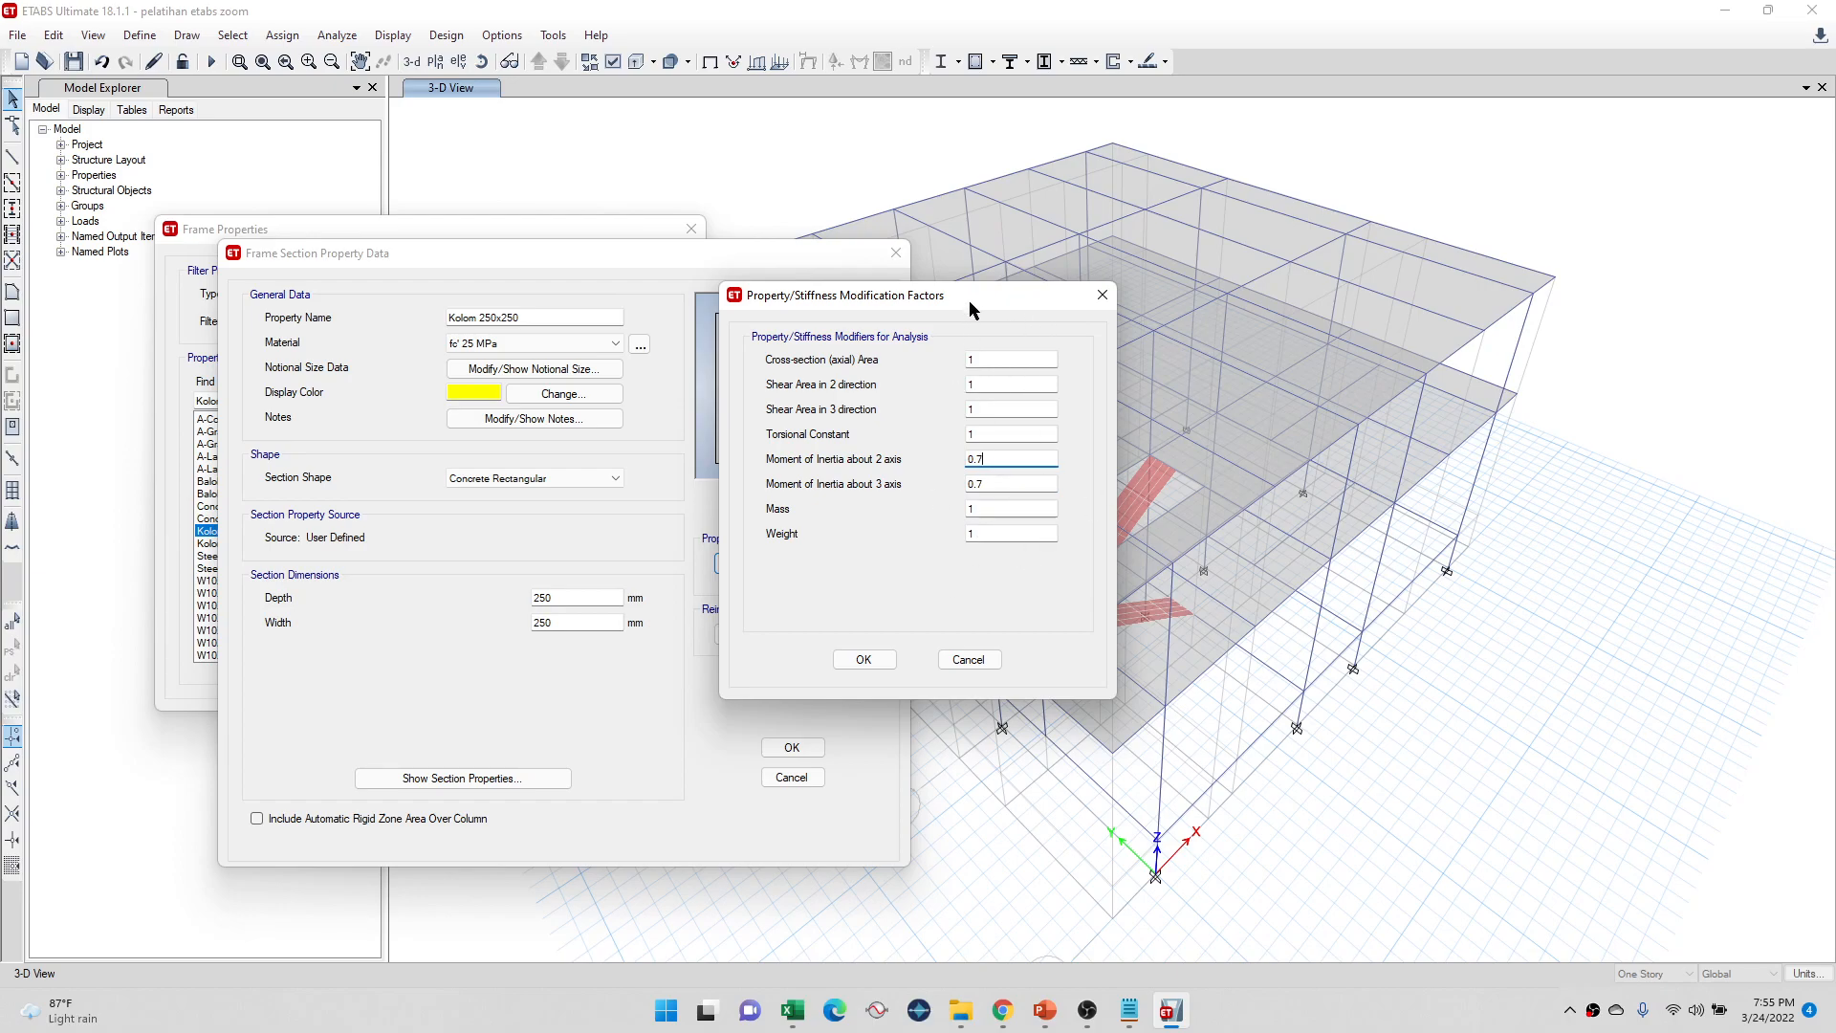
left_click_drag(968, 302, 1157, 354)
right_click(1147, 353)
right_click(1090, 355)
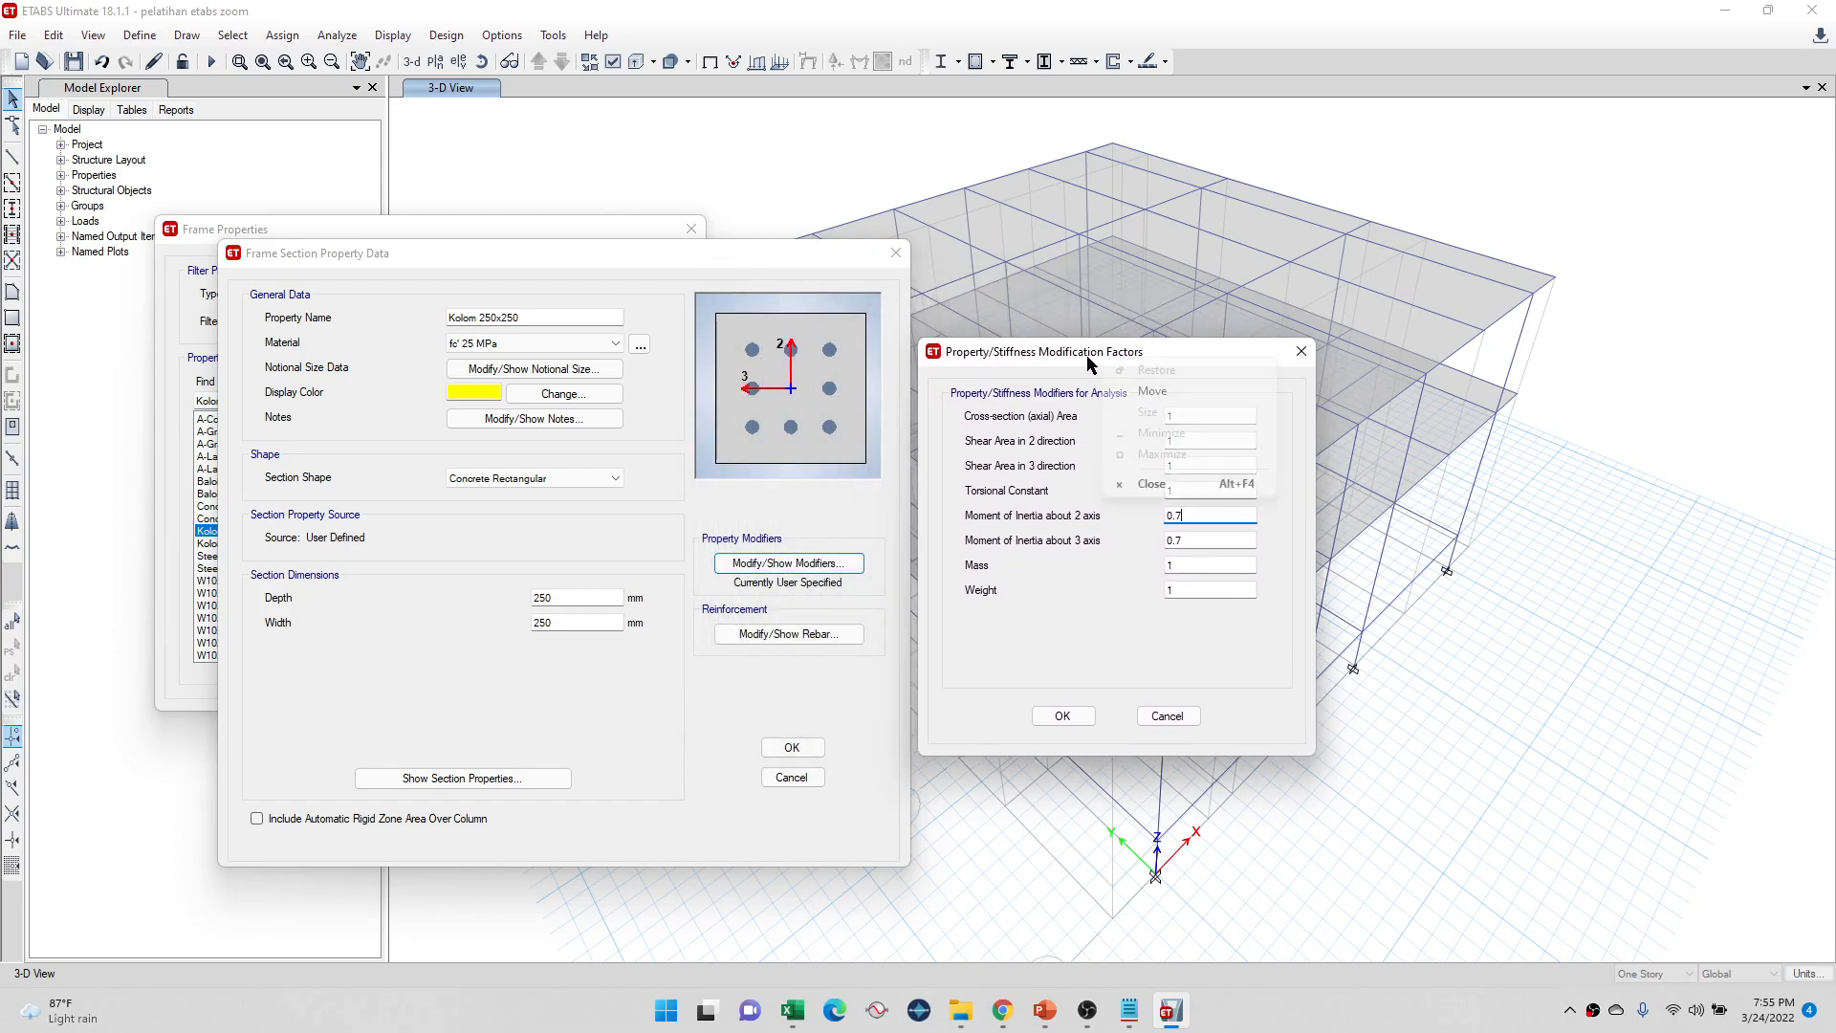
left_click(1186, 540)
left_click(1062, 717)
Step: Examine the reinforcement data of Kolom 250x250, including the clear cover for confinement bars
left_click(789, 634)
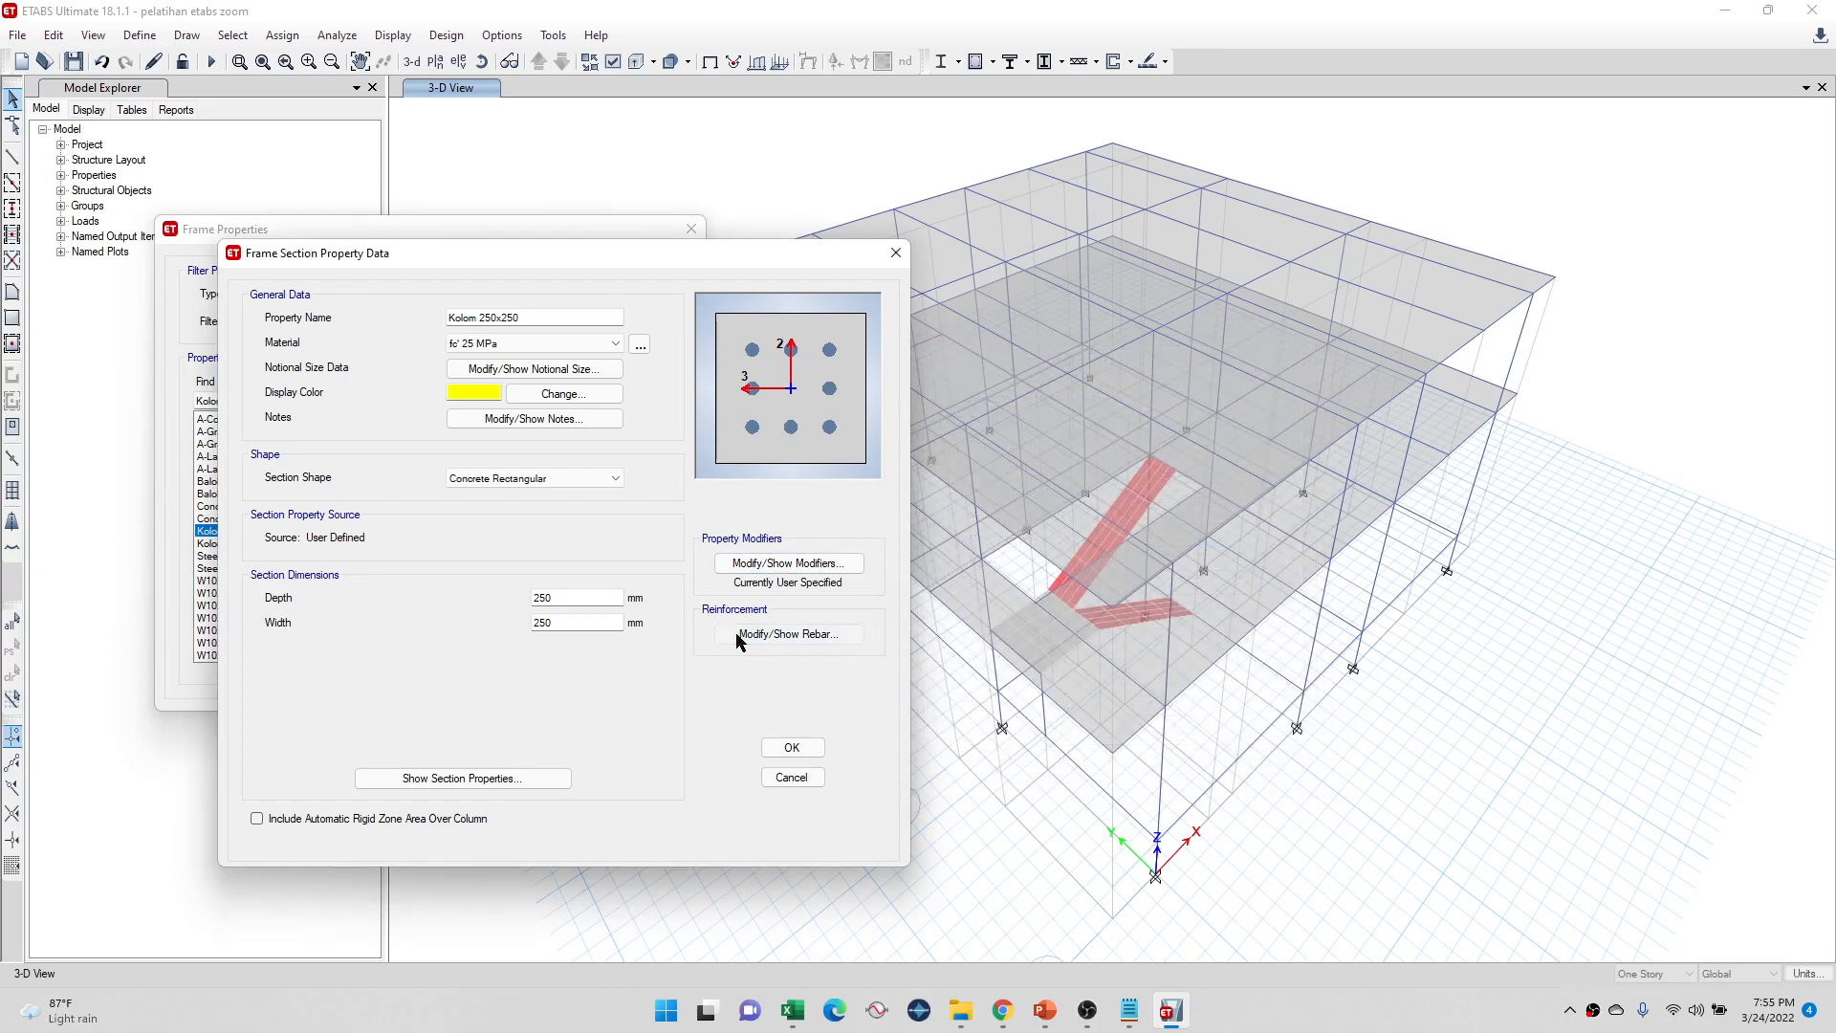
left_click_drag(1075, 214, 938, 291)
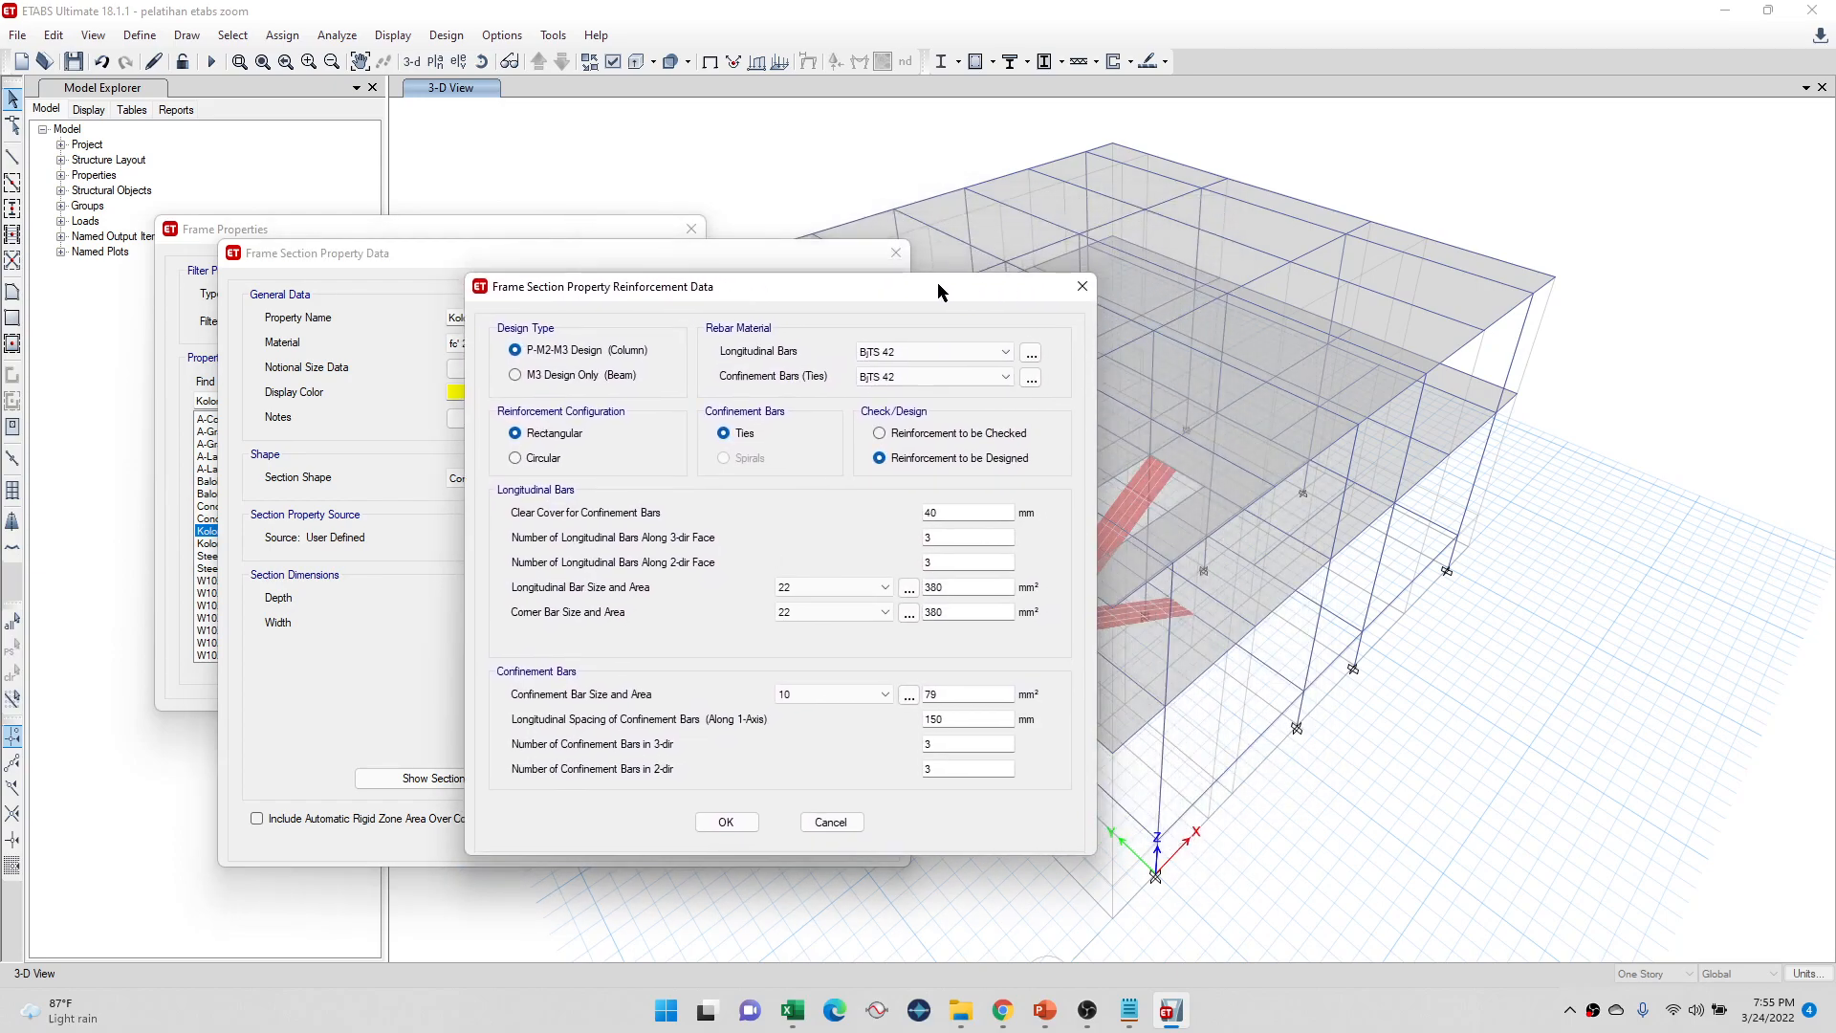
double_click(957, 514)
left_click(954, 513)
left_click(1082, 286)
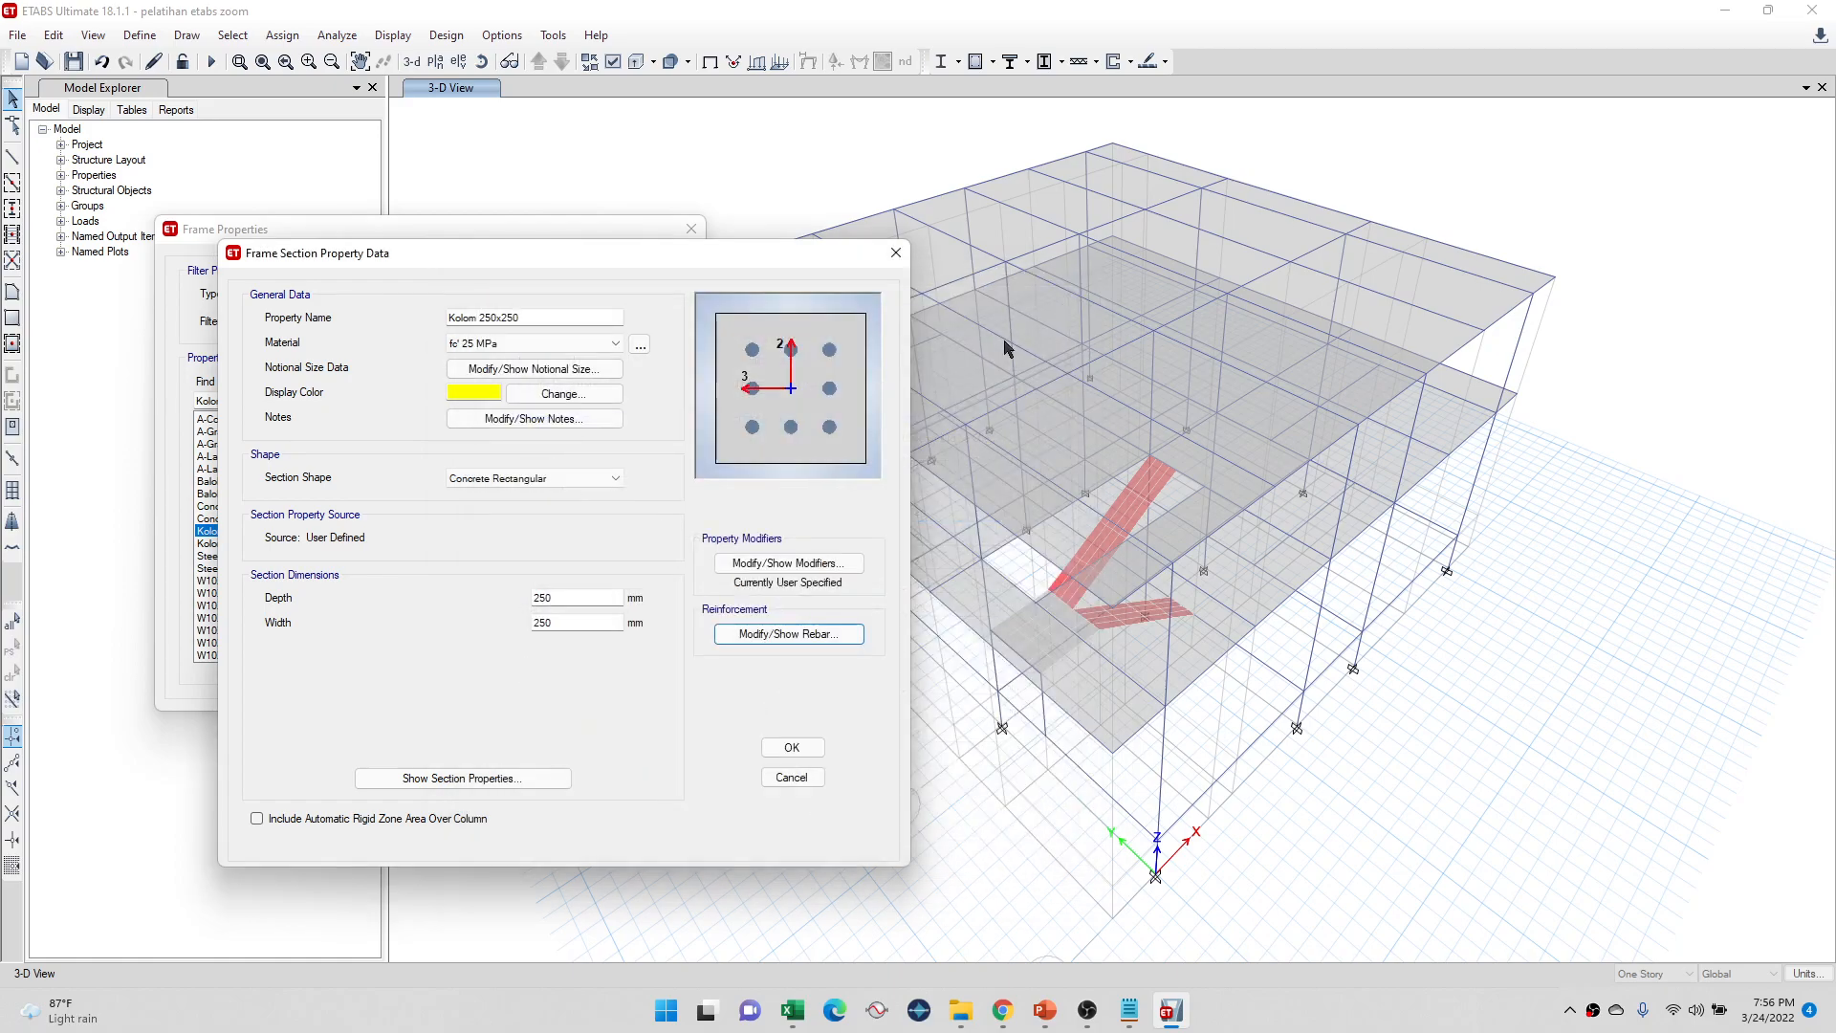
Step: Set the clear cover for confinement bars of Kolom 250x250 to 20 mm
left_click(808, 636)
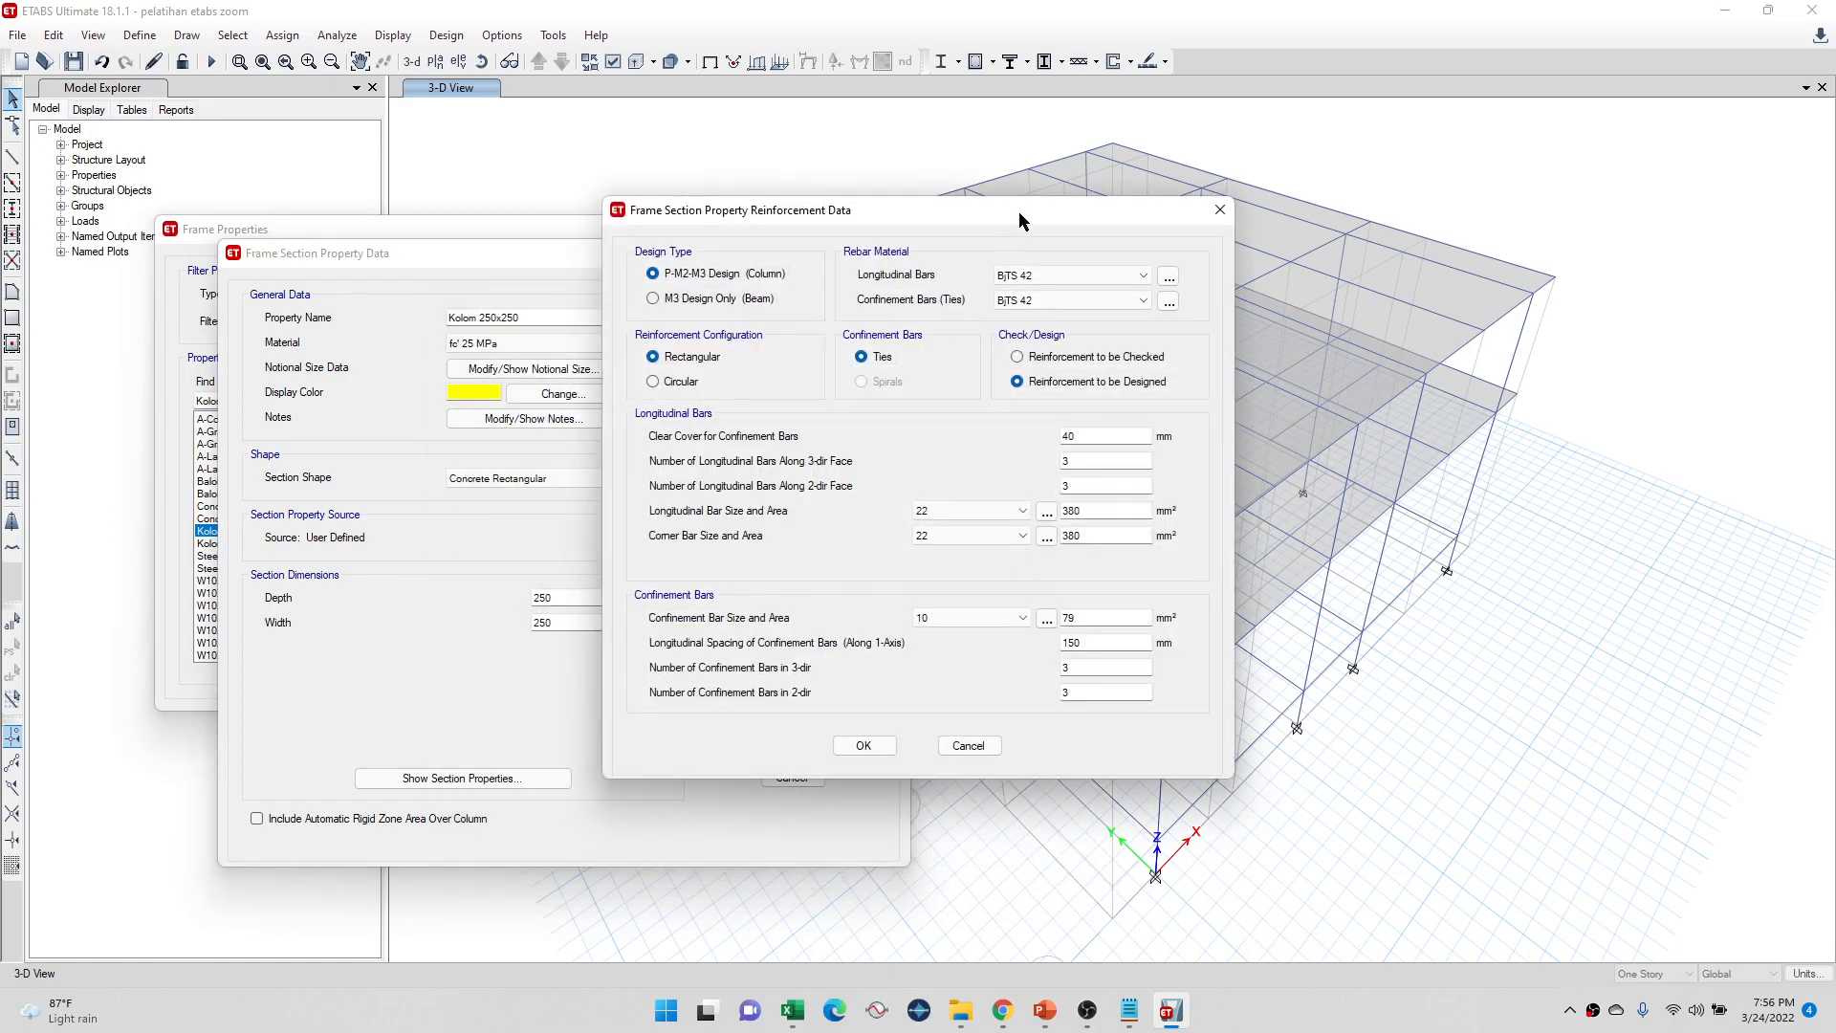
left_click_drag(1019, 209, 1251, 280)
double_click(1294, 491)
type("20")
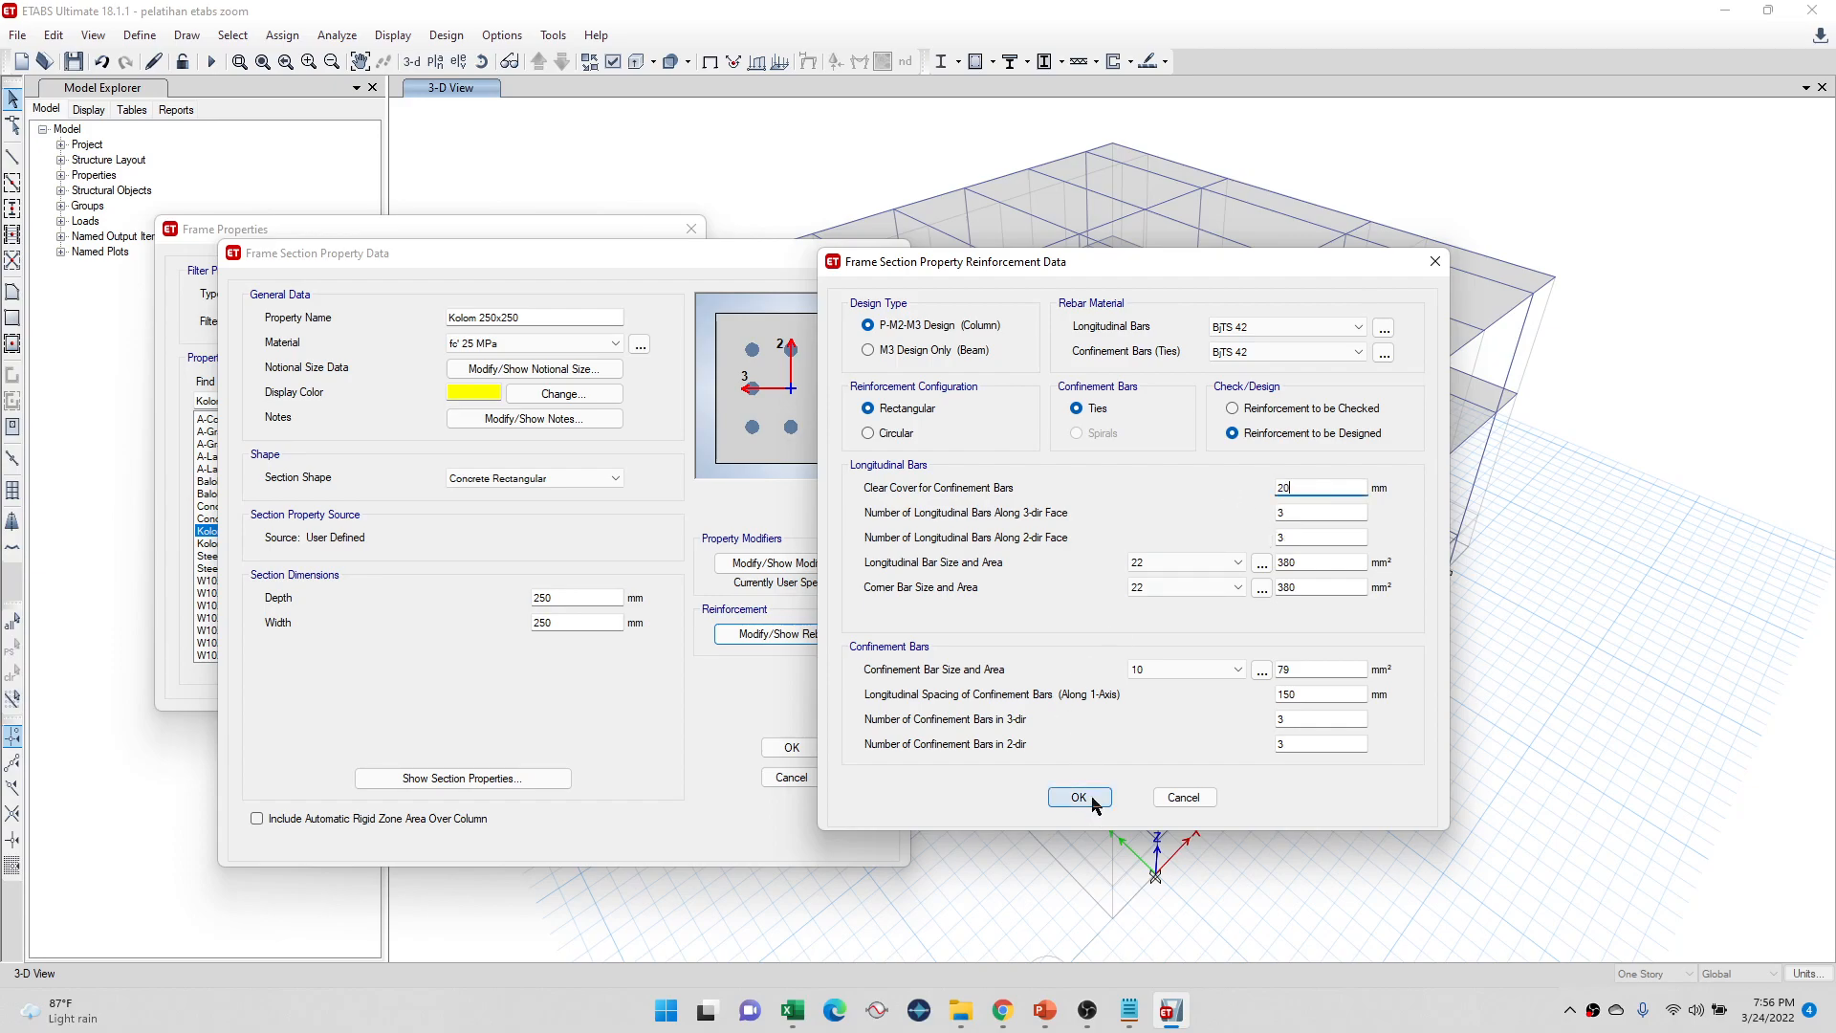
left_click(1079, 796)
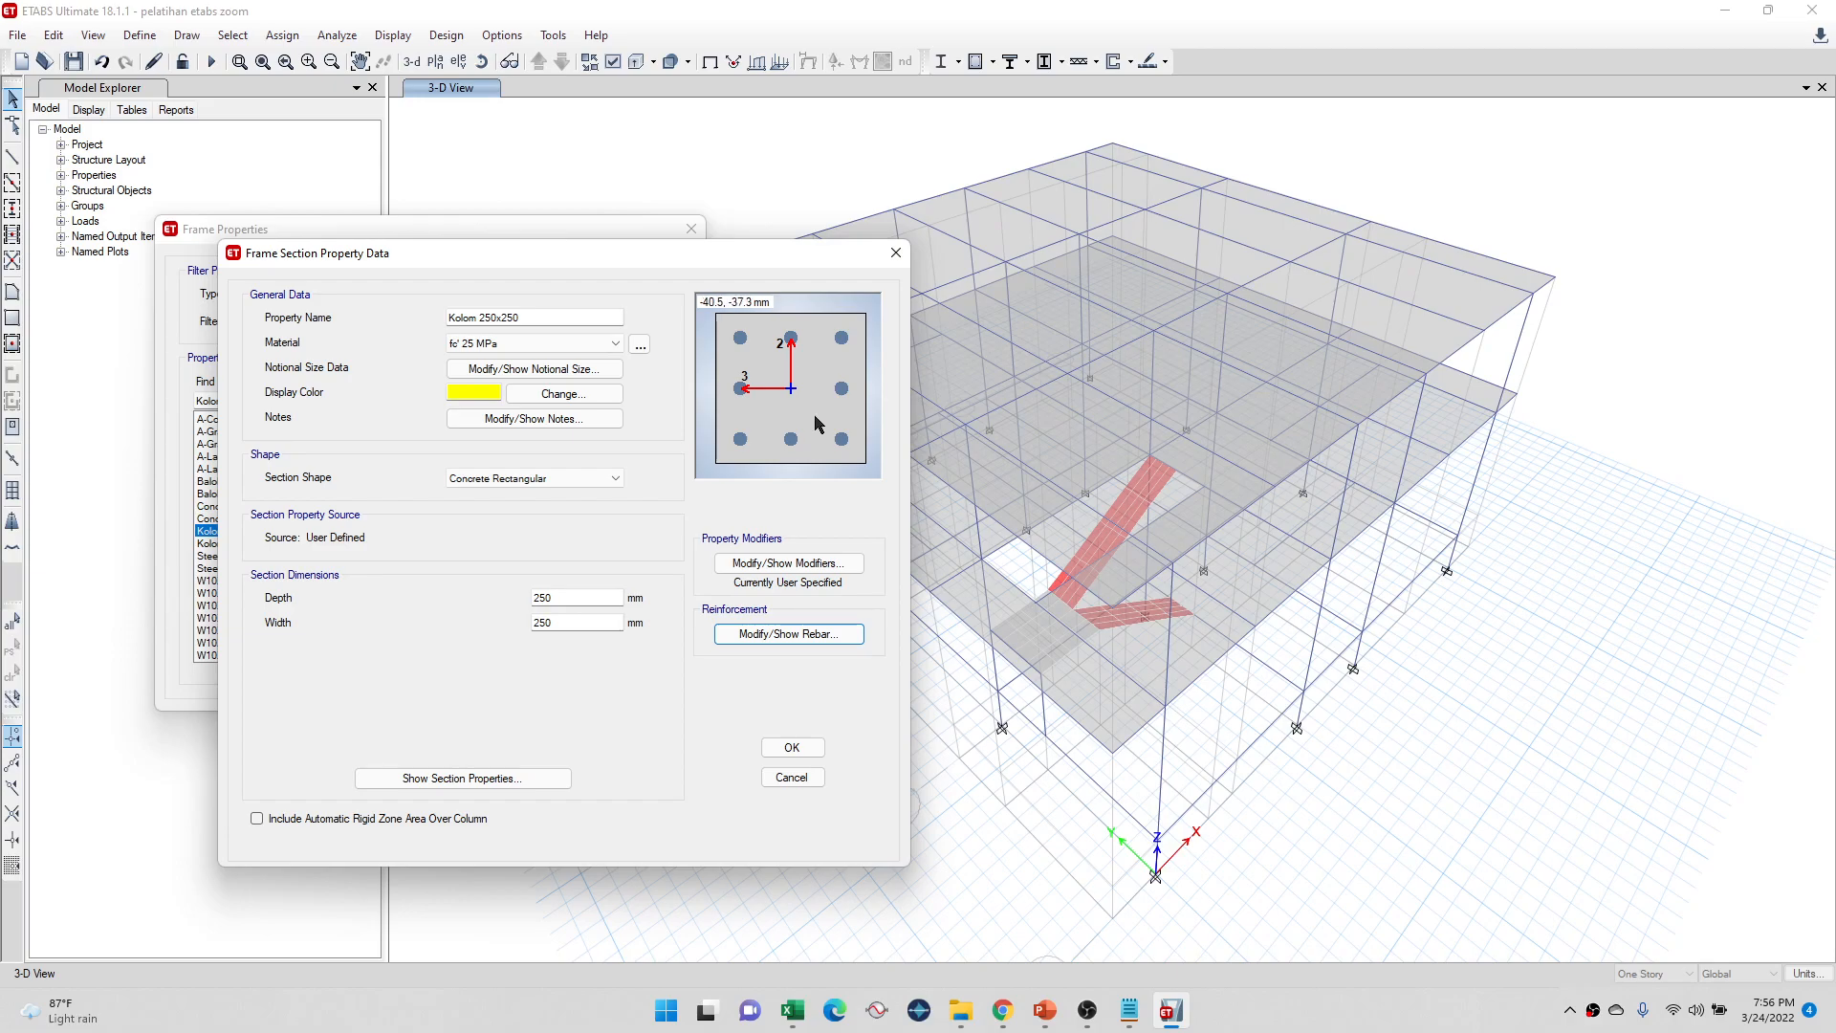
Step: Set the clear cover for confinement bars of Kolom 250x250 to 40 mm and accept the section data
left_click(814, 632)
left_click_drag(930, 227, 1265, 279)
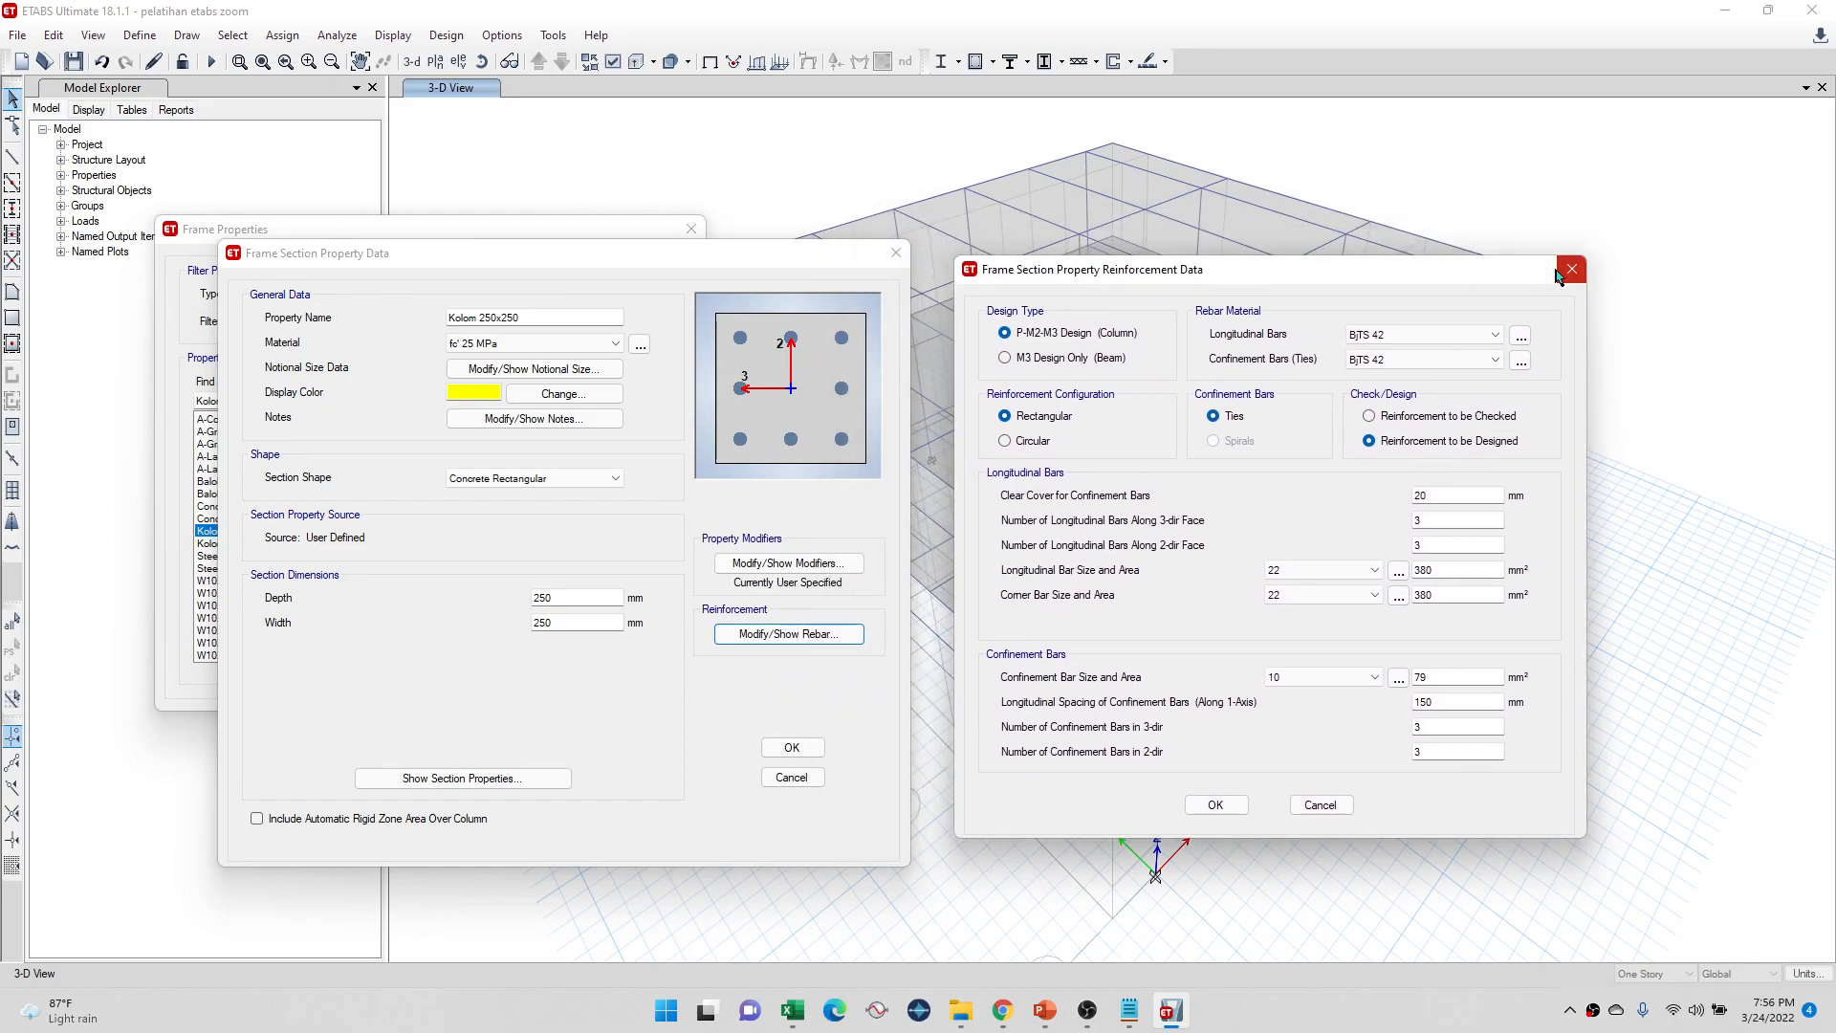
double_click(1464, 495)
type("40")
left_click(1215, 805)
left_click(792, 747)
Step: Set the top bar cover to the longitudinal rebar group centroid of Balok 200x400 to 80 mm and accept the section
left_click(274, 481)
left_click(532, 373)
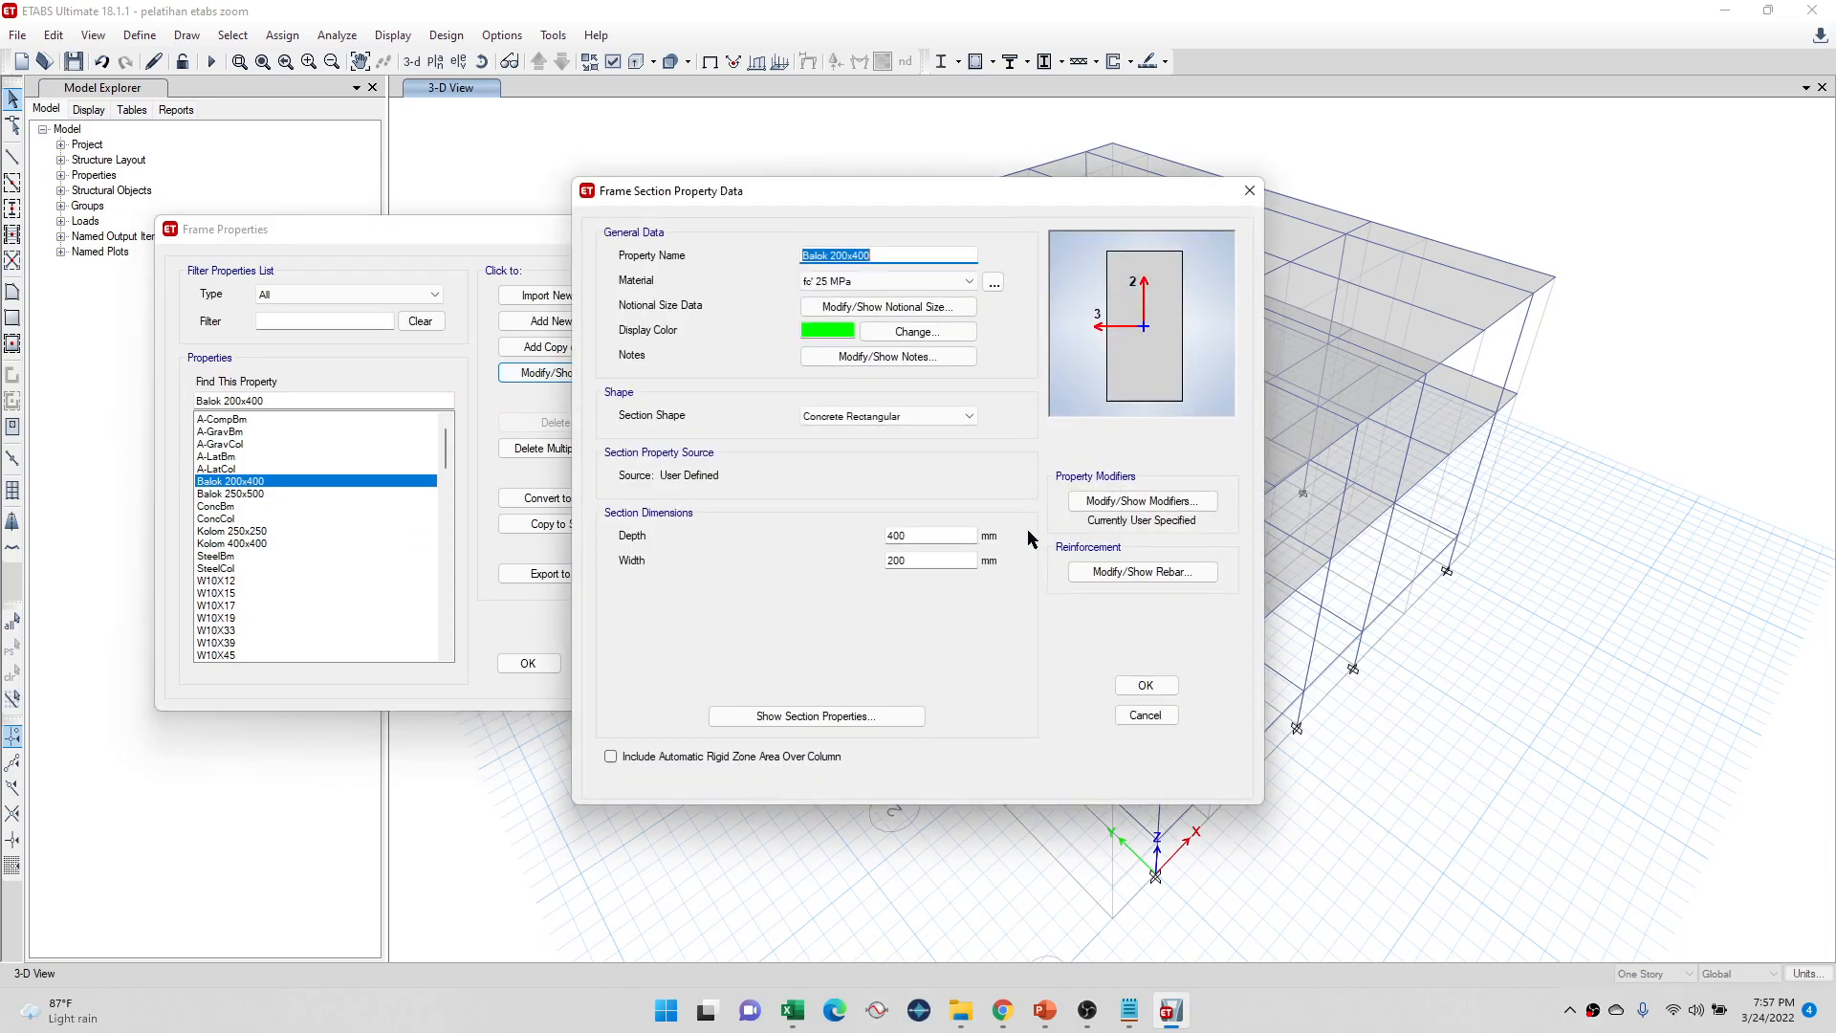
left_click(1142, 572)
left_click_drag(809, 356, 660, 356)
left_click(798, 358)
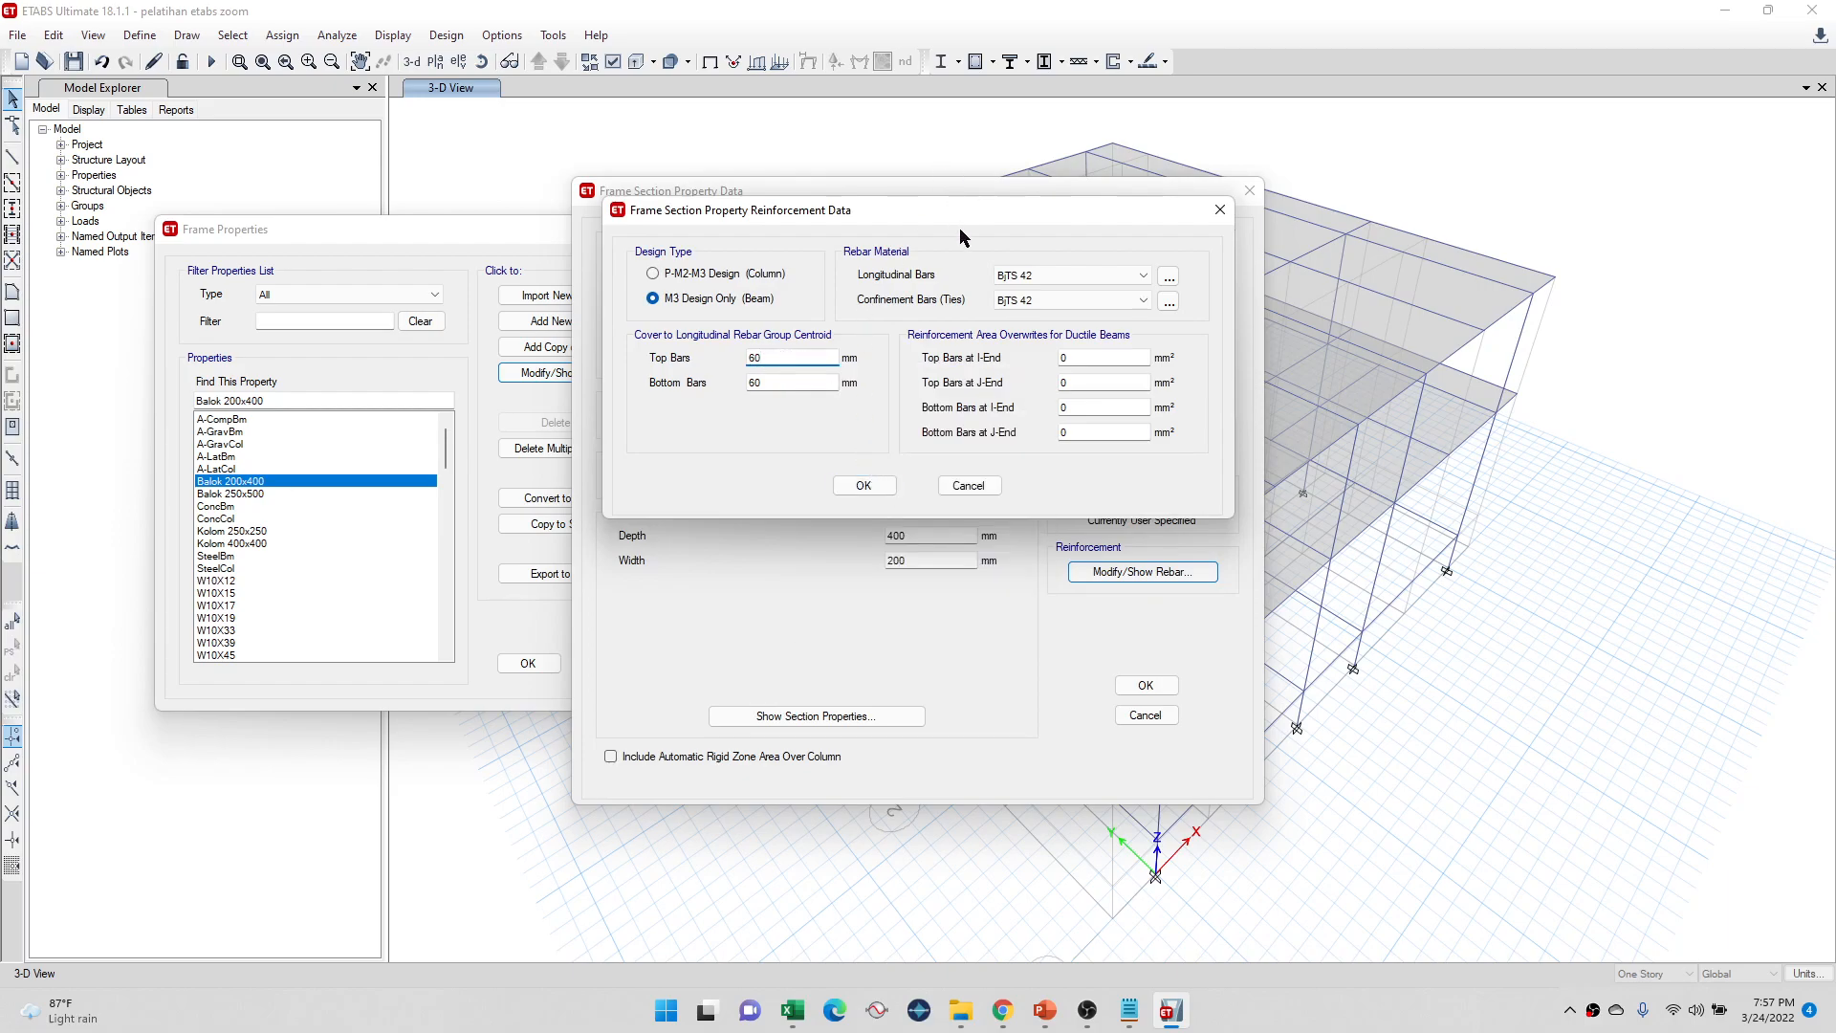
left_click_drag(812, 354, 722, 353)
type("80")
key("Return")
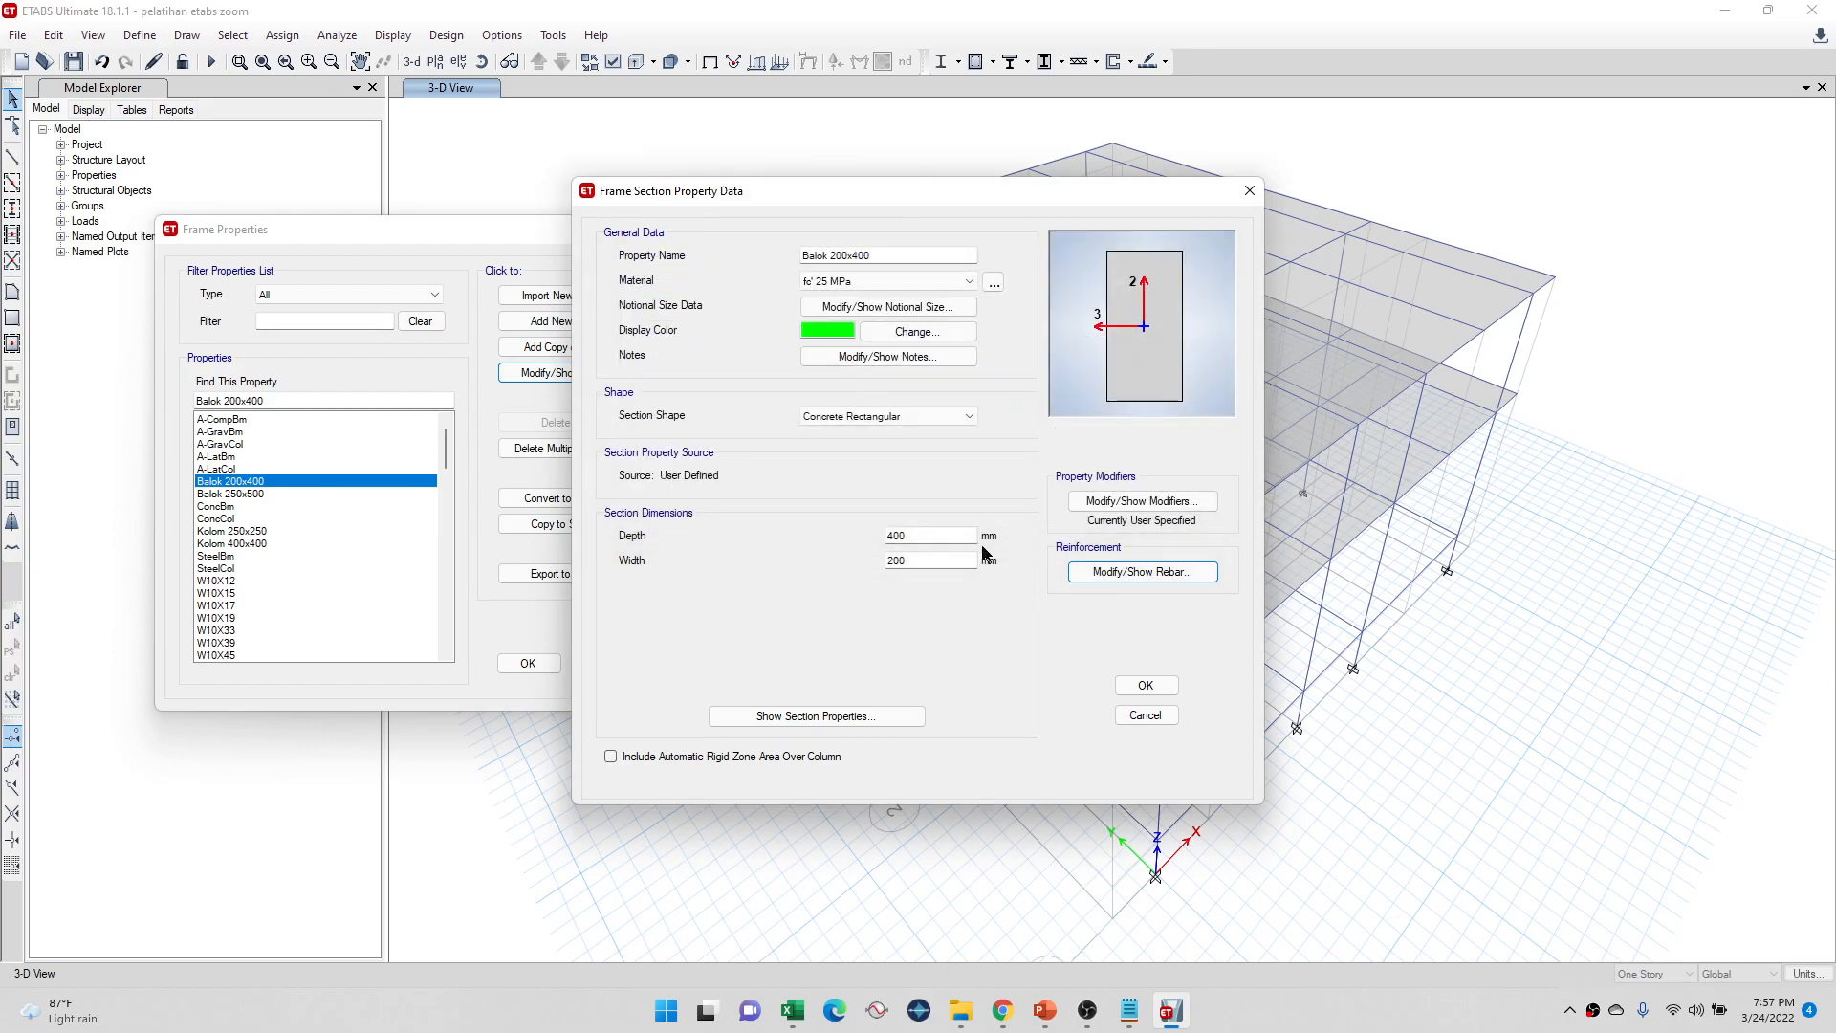
left_click(1143, 685)
Step: Review the reinforcement data of Kolom 250x250, then accept the section and close the frame section definitions
left_click(232, 531)
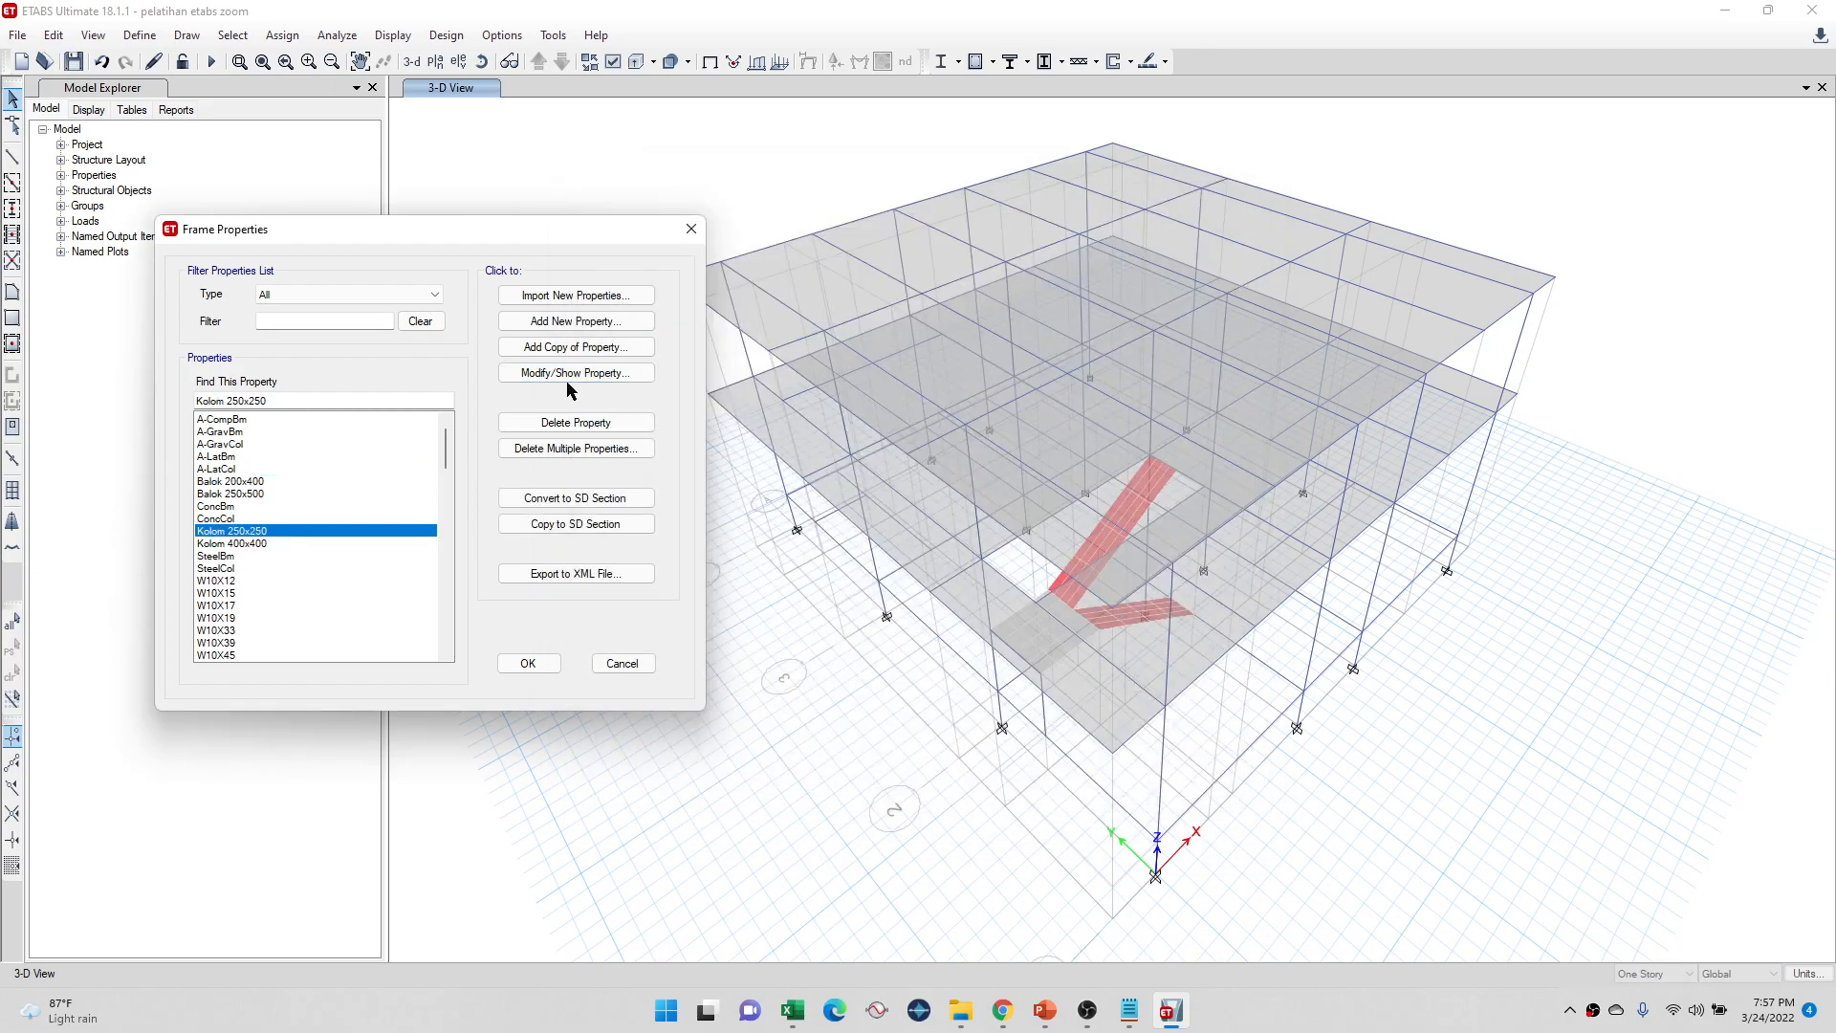
left_click(575, 373)
left_click(1113, 570)
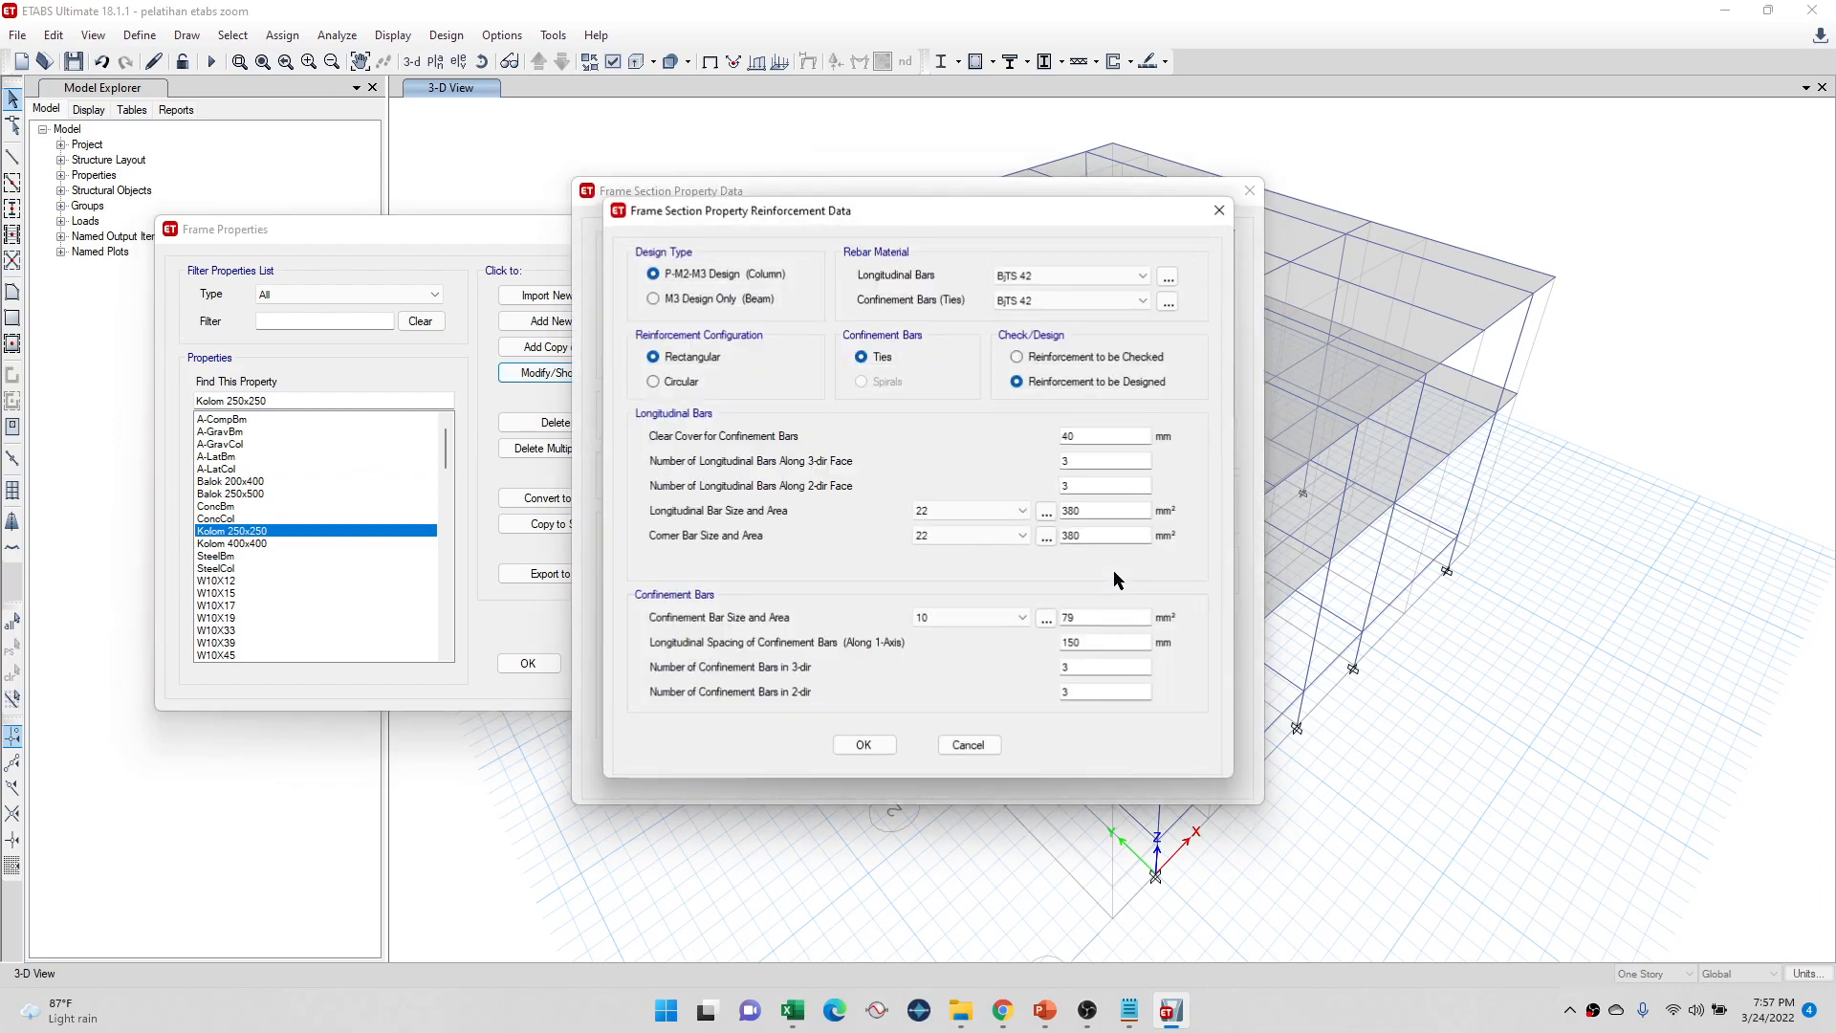
left_click_drag(1094, 212, 1031, 233)
left_click(1156, 229)
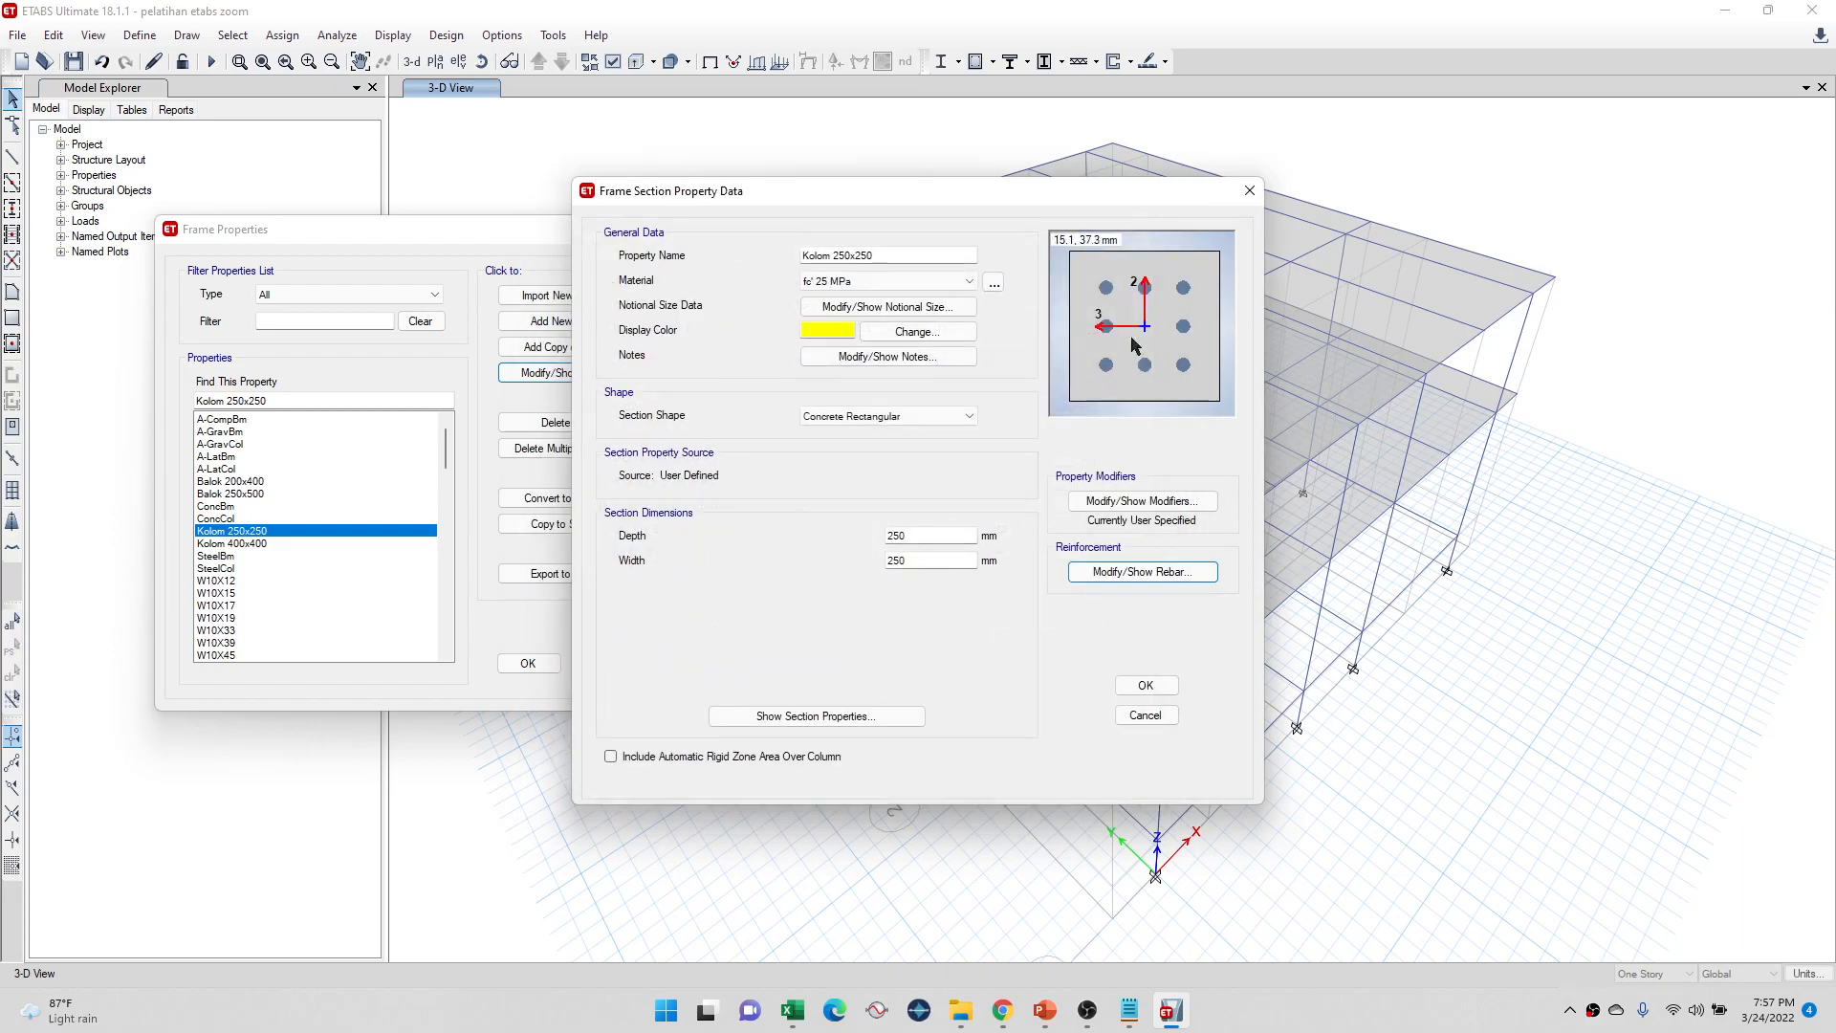
left_click(1146, 685)
key("Return")
Step: Open the slab section definitions
left_click(140, 35)
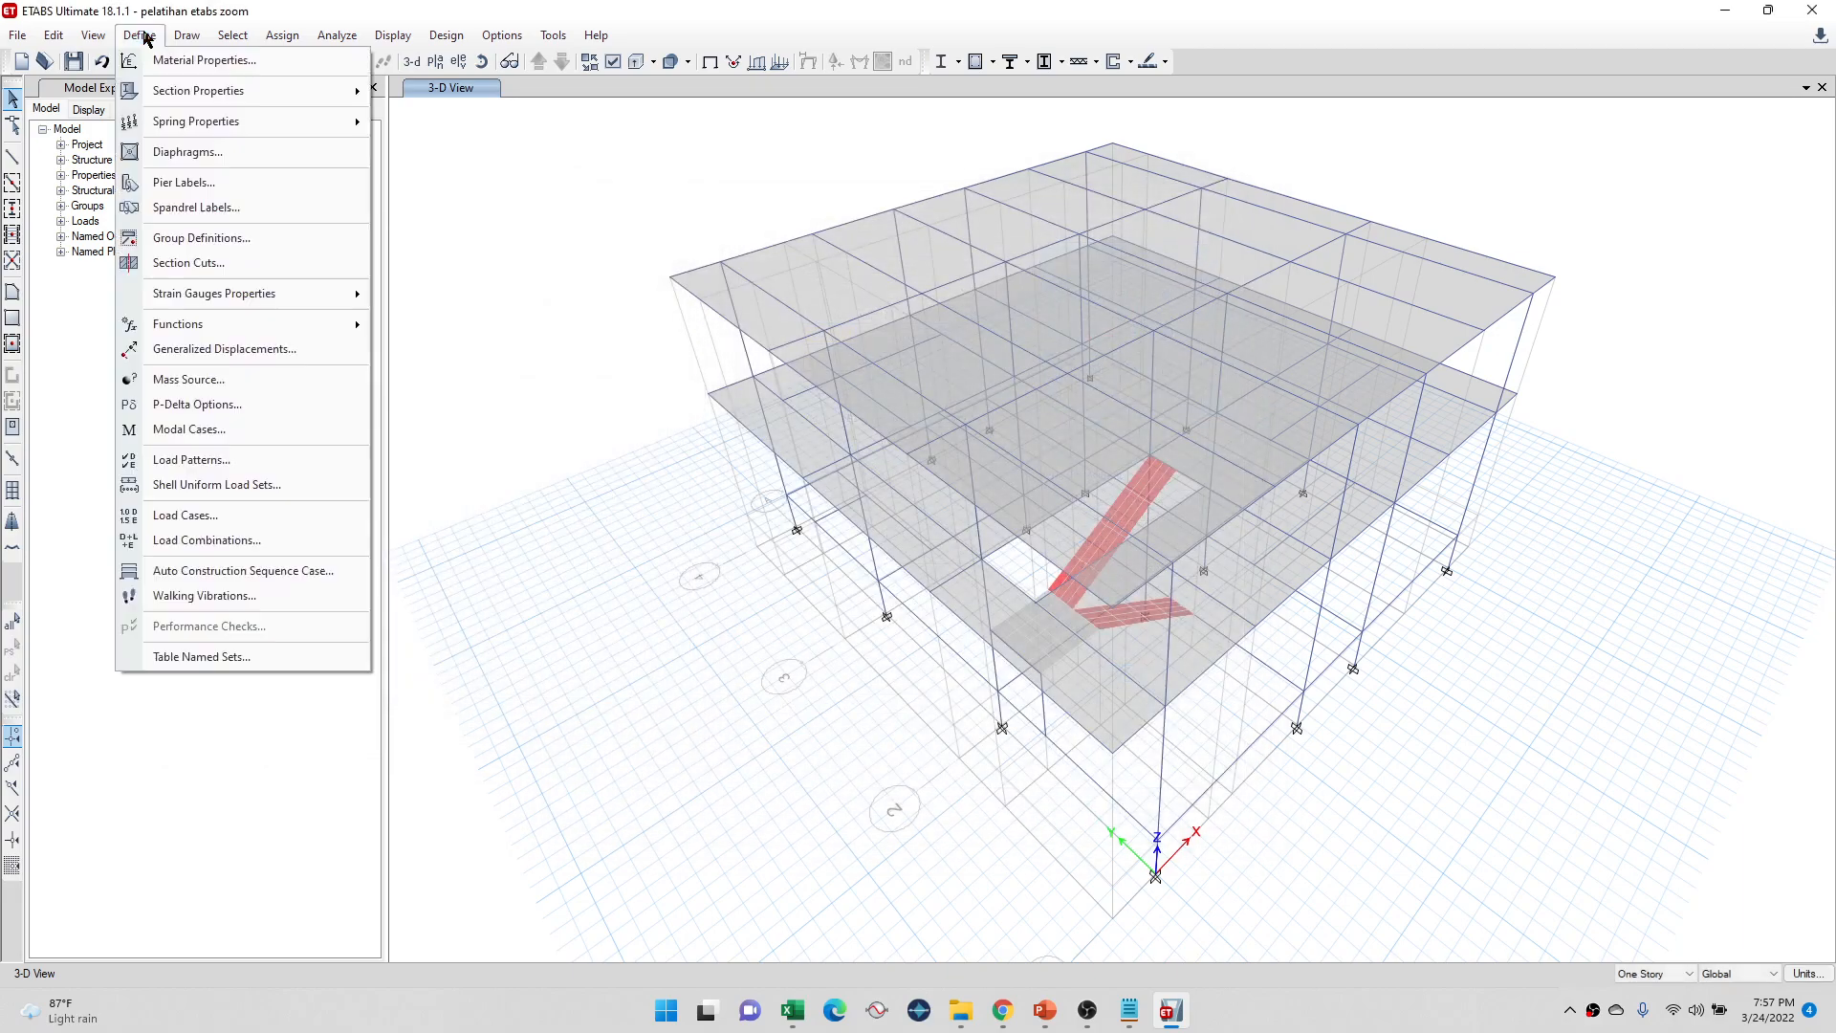
mouse_move(185, 95)
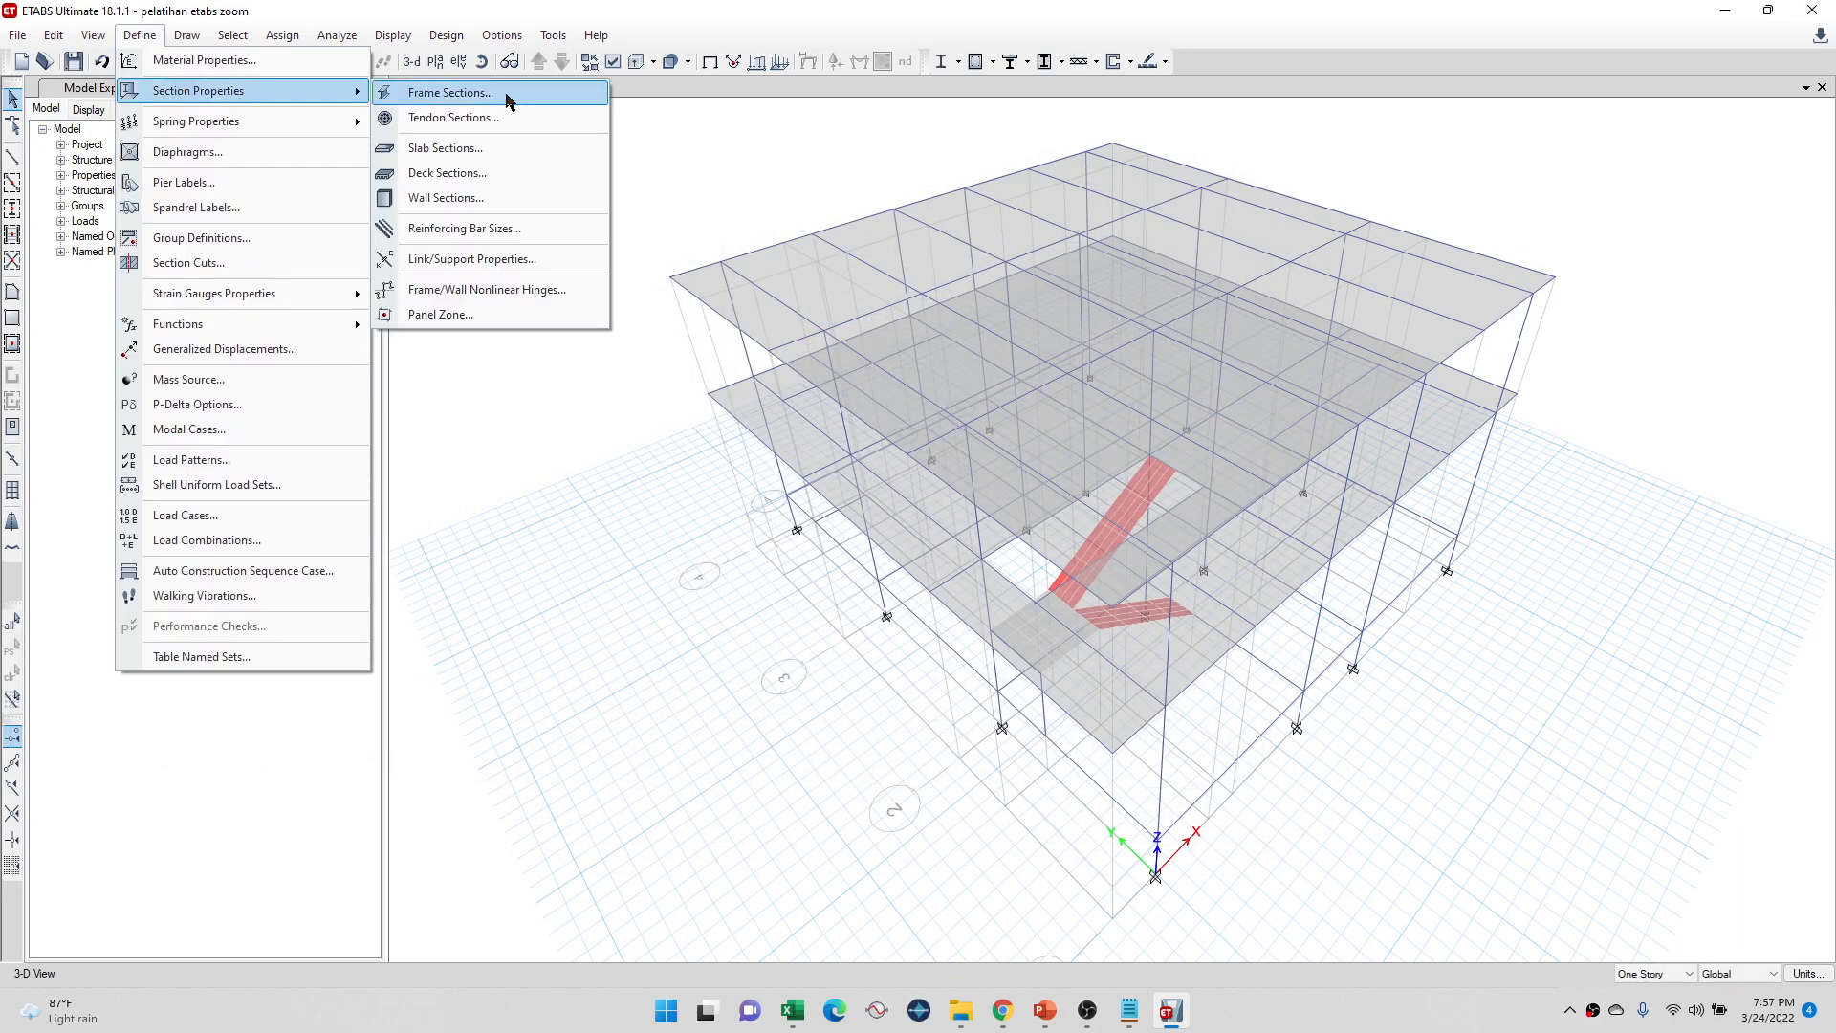
left_click(514, 155)
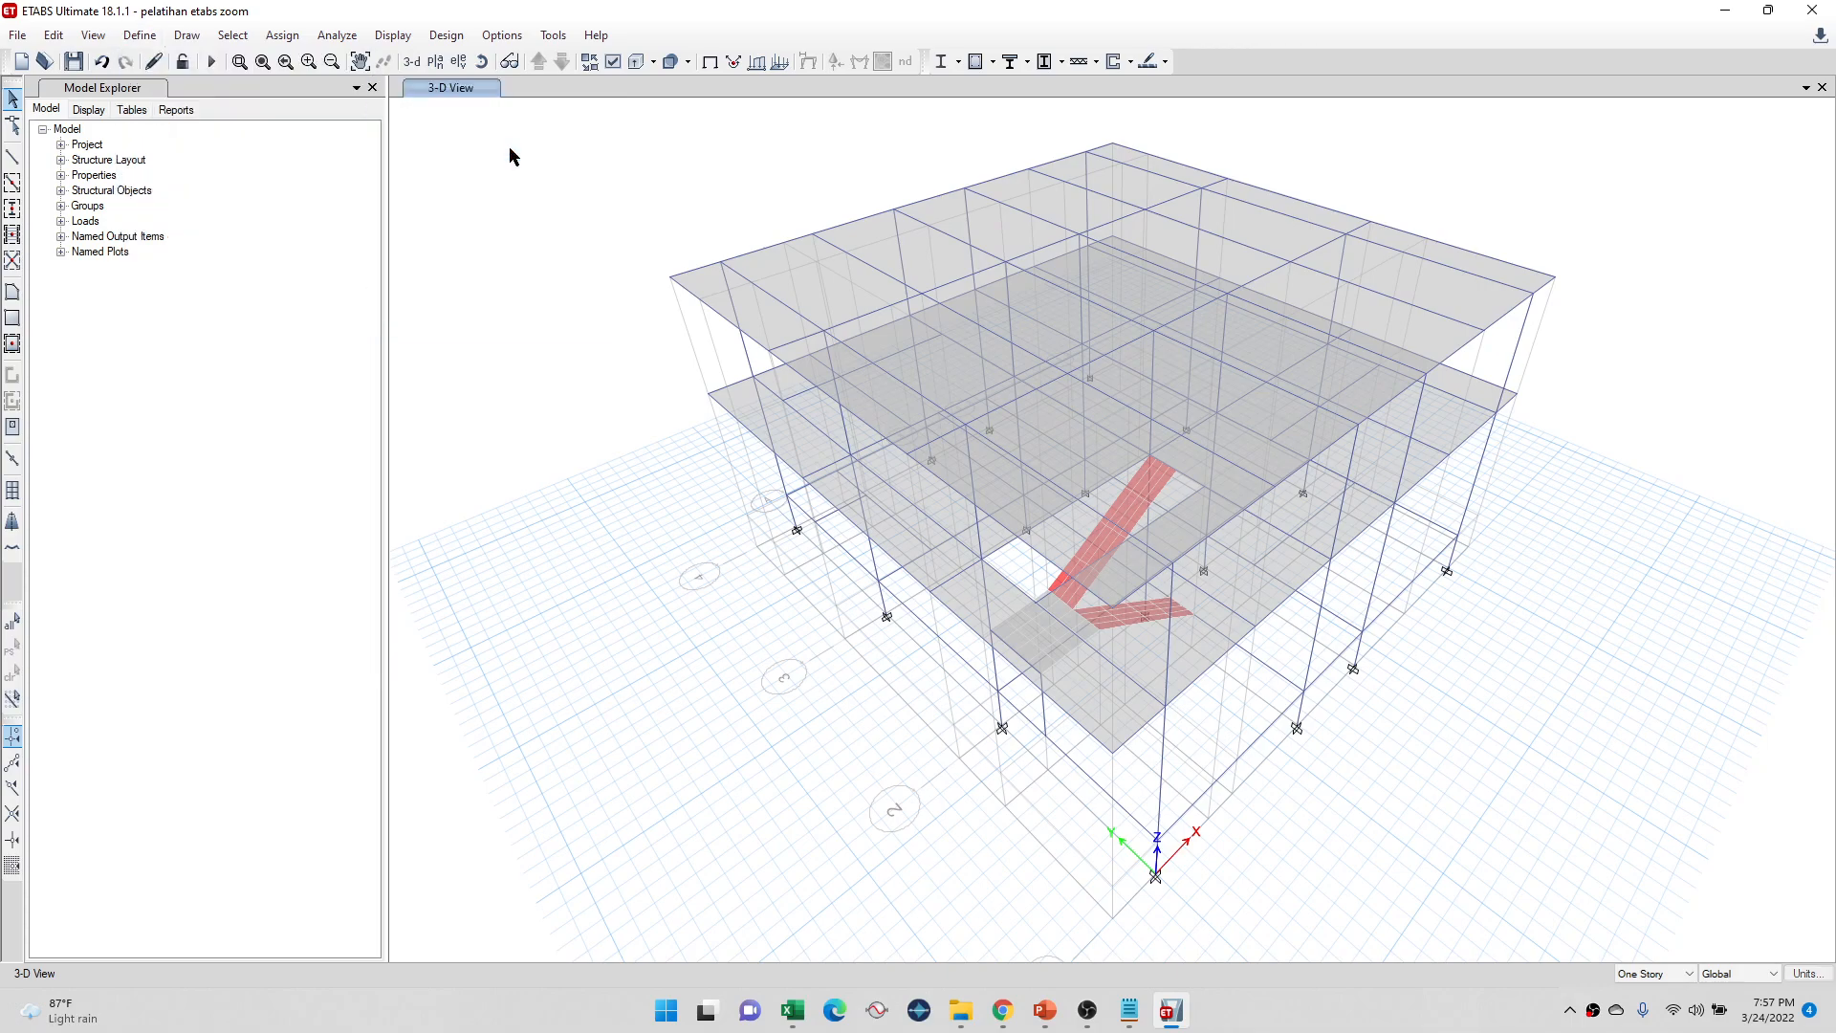
left_click_drag(871, 364, 490, 367)
right_click(476, 362)
left_click(459, 362)
right_click(431, 362)
left_click(419, 364)
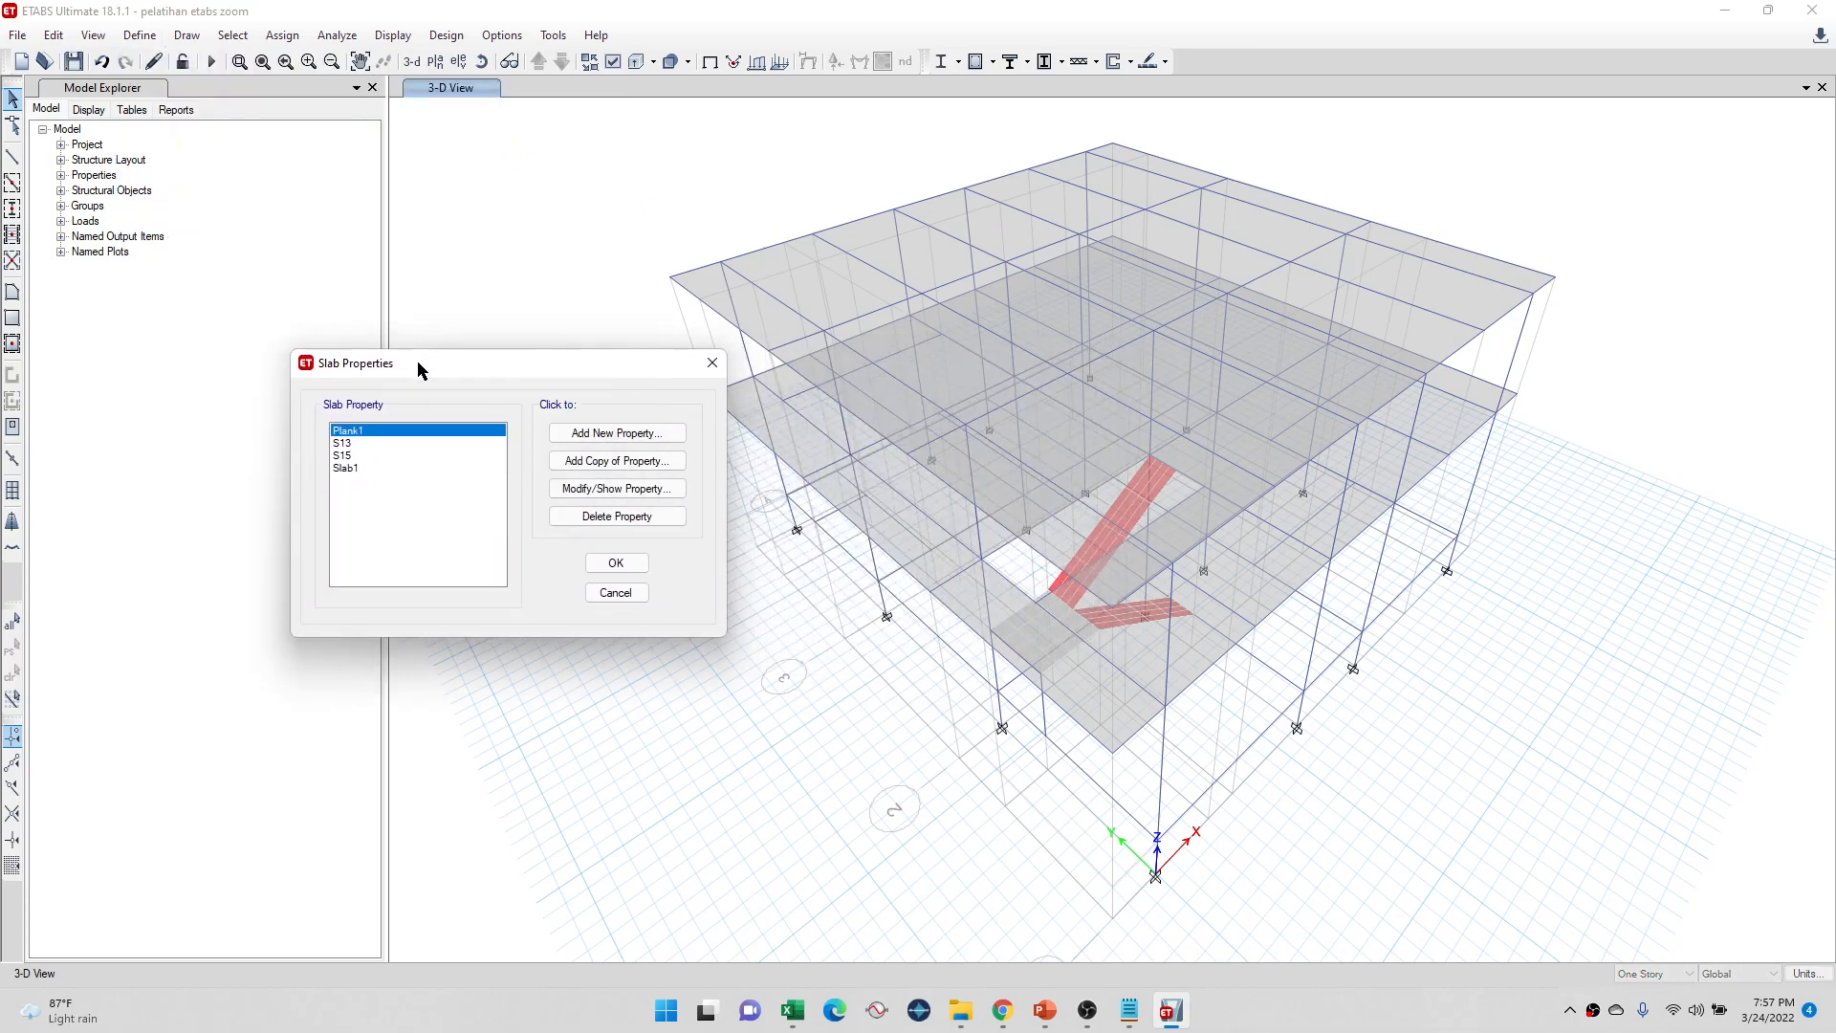
Step: Examine the material, modeling type and thickness of slab property S13, and close the slab definitions
left_click(354, 444)
left_click_drag(440, 375, 223, 381)
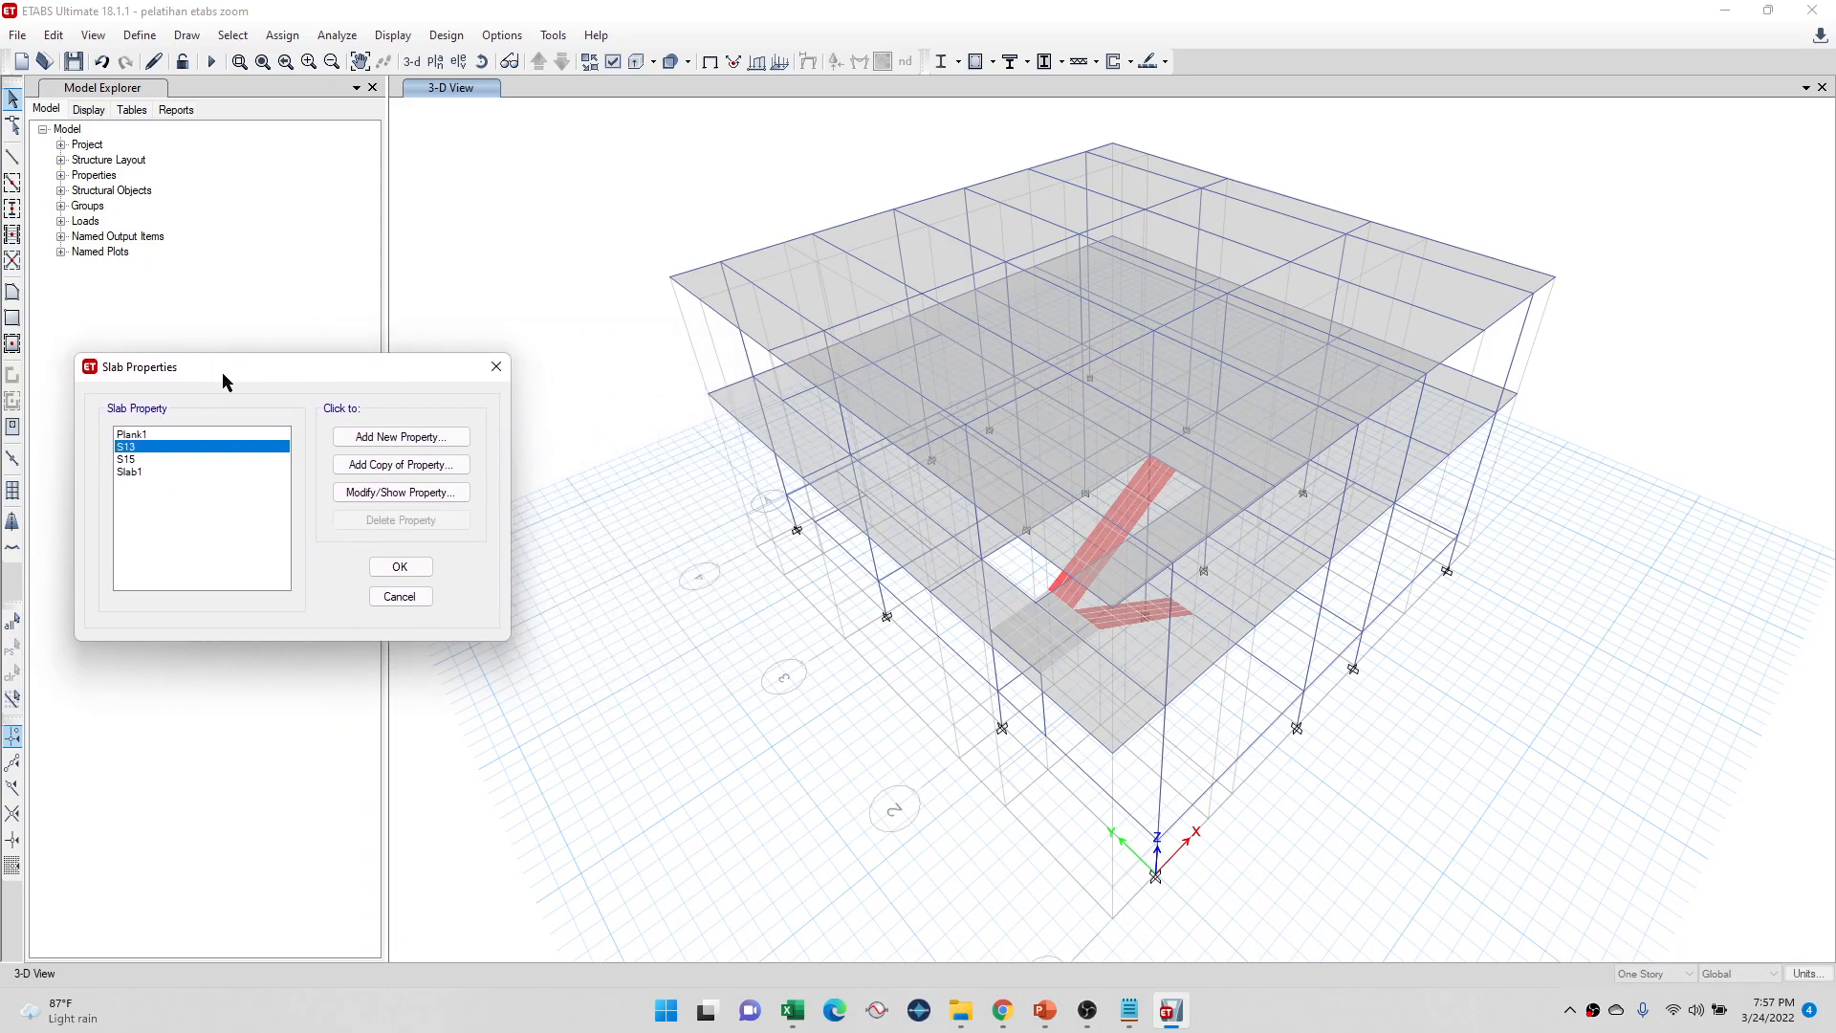
left_click(344, 492)
left_click_drag(903, 244, 529, 290)
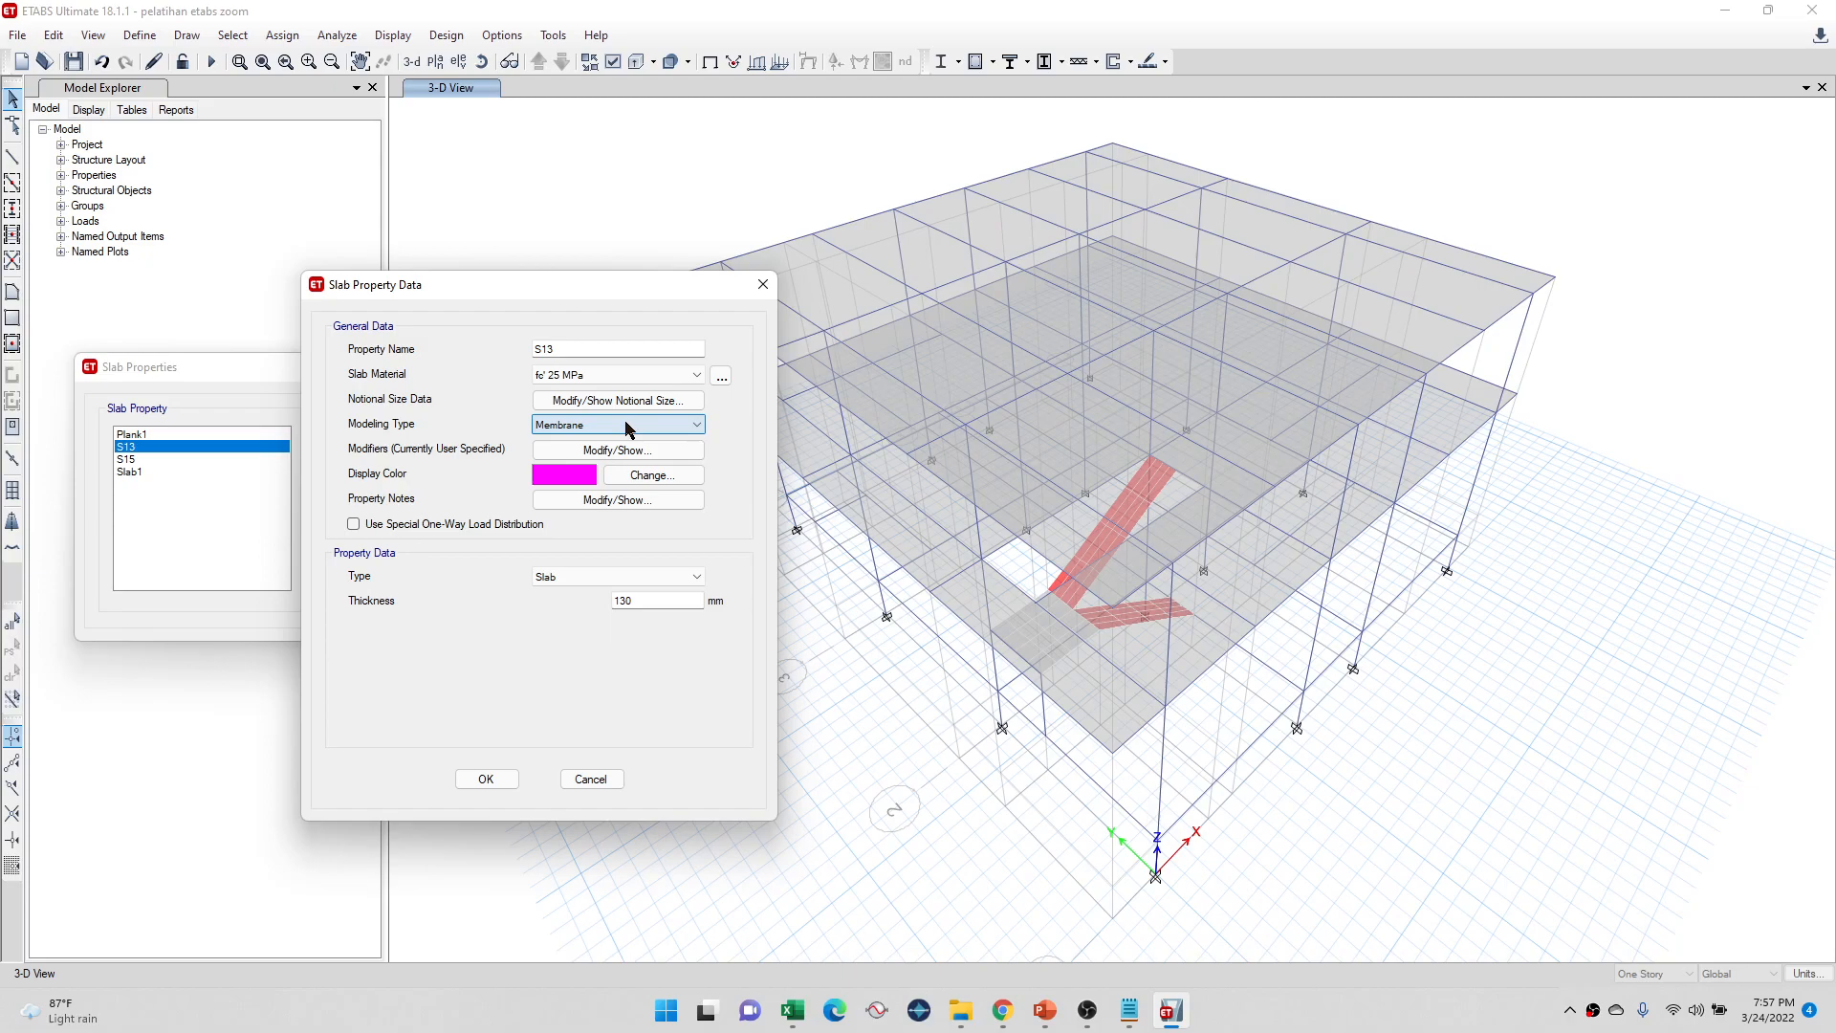
left_click_drag(729, 291, 544, 326)
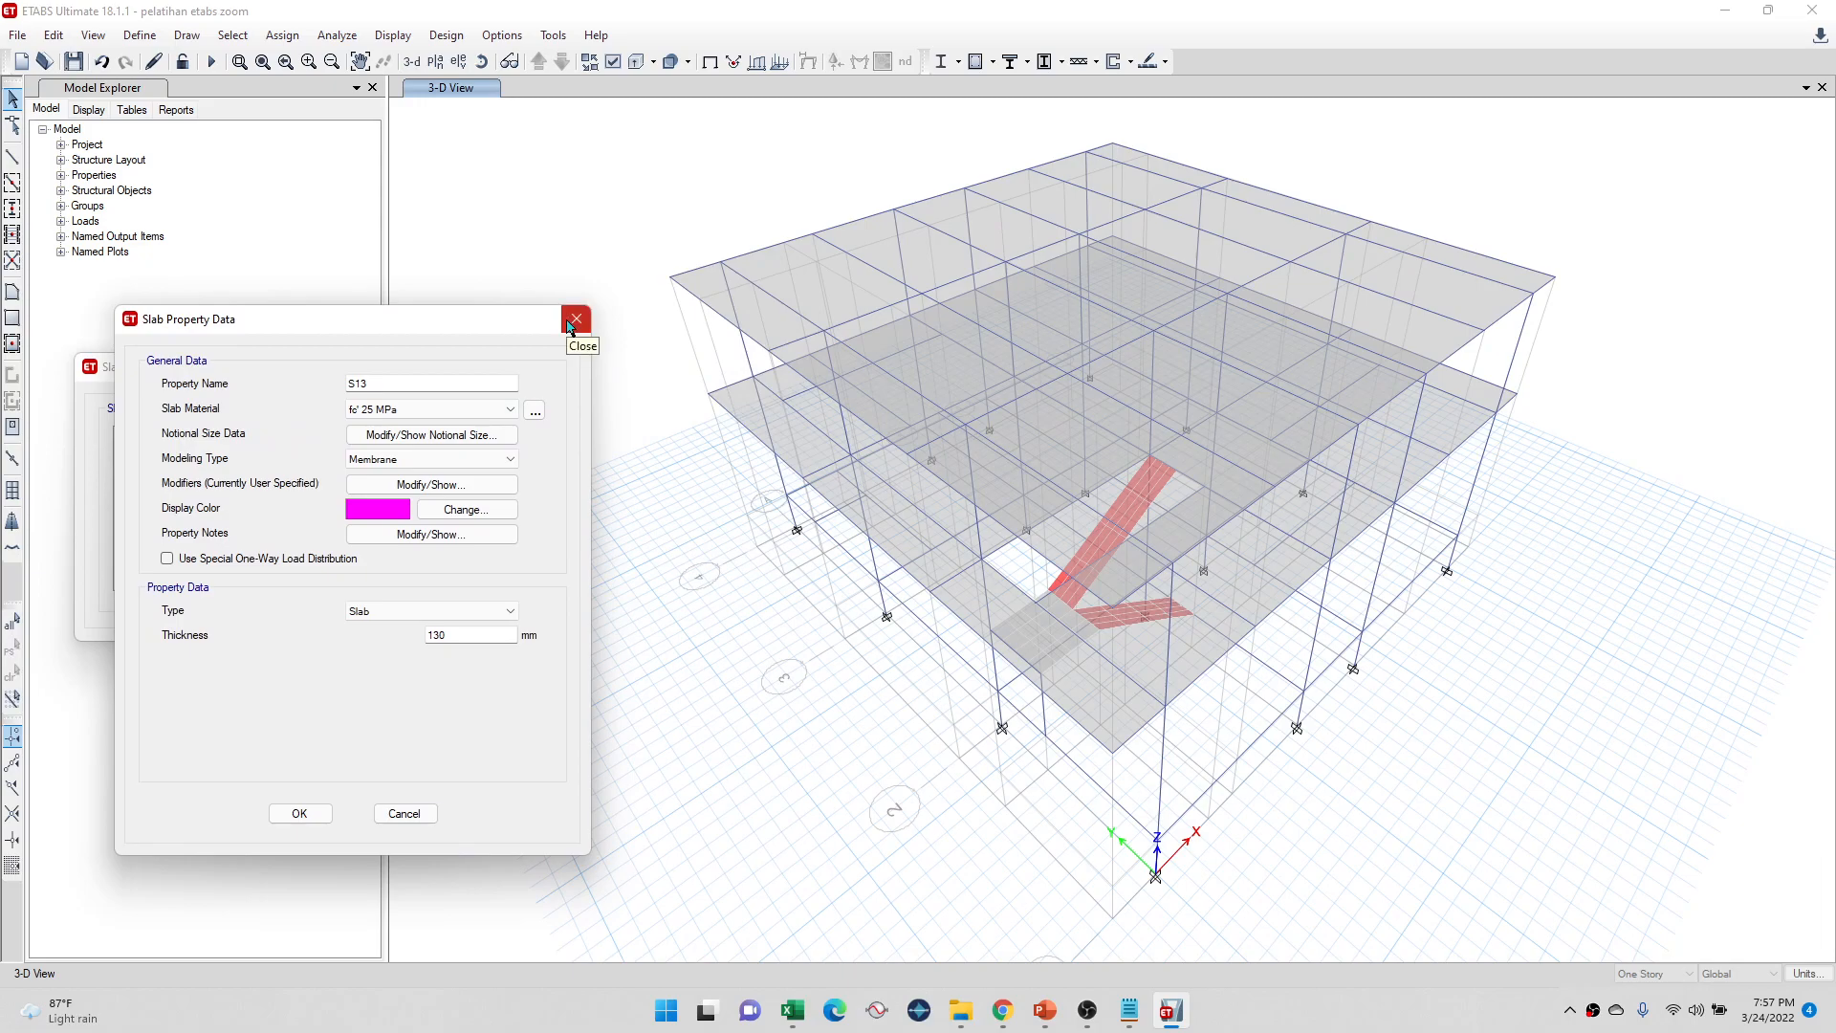
left_click(575, 320)
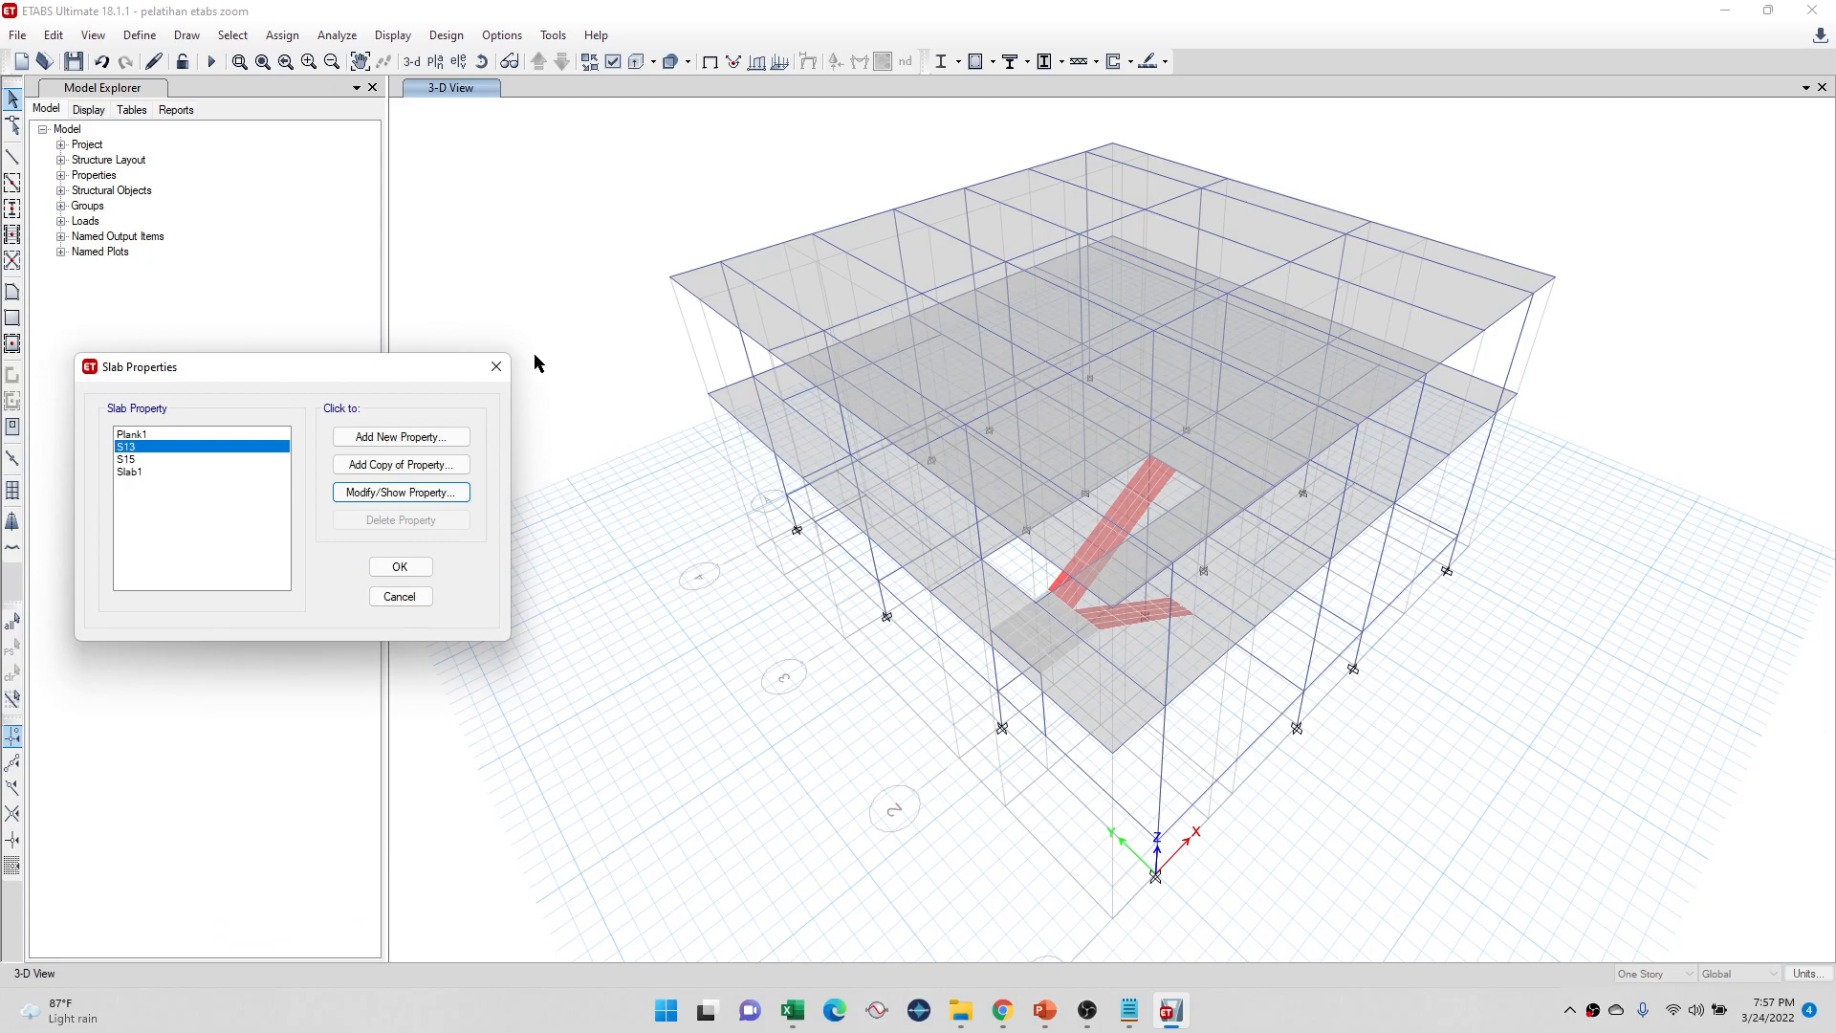
left_click(497, 367)
Step: Show the plan view of Story2 in place of the 3-D view
left_click(436, 63)
left_click(851, 454)
left_click(988, 732)
left_click(1075, 264)
Step: Capture the Story2 plan with its grid labels and paste it into slide 20 of the PowerPoint presentation Statik ekuivalen.pptx
key("super+shift+s")
left_click_drag(703, 137, 1527, 958)
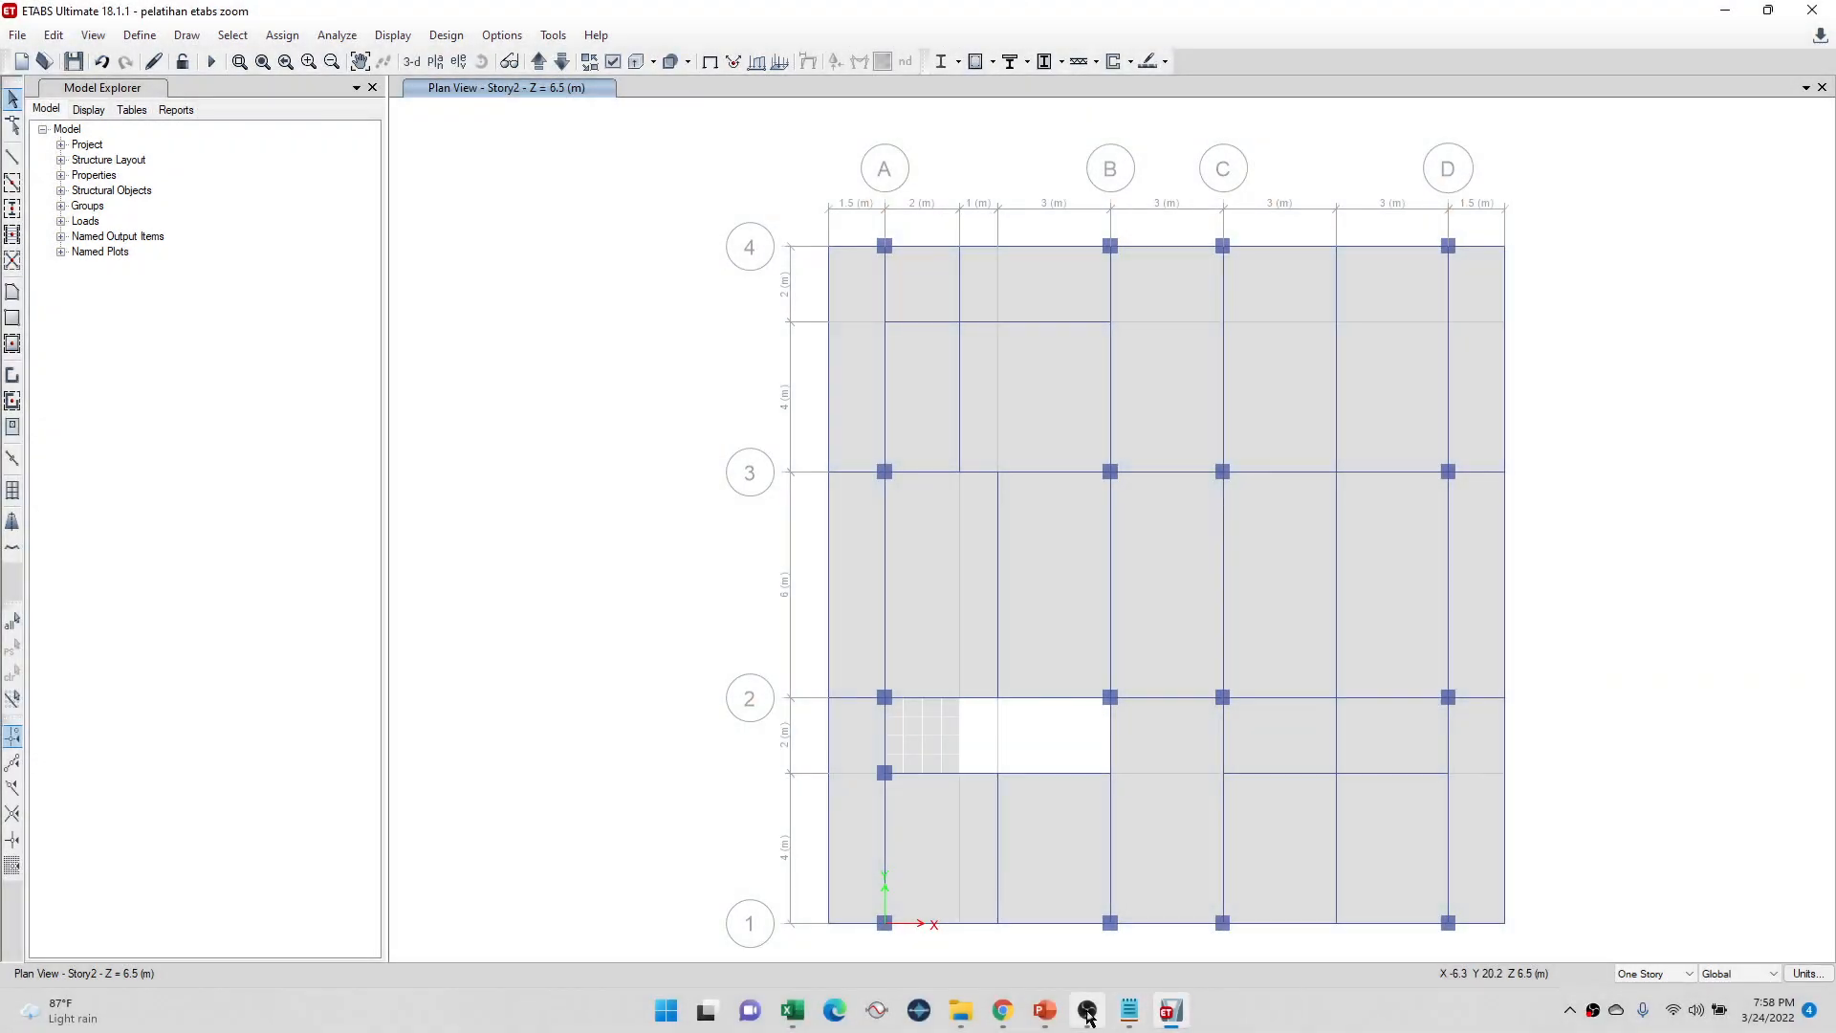
left_click(1045, 1011)
key("ctrl+v")
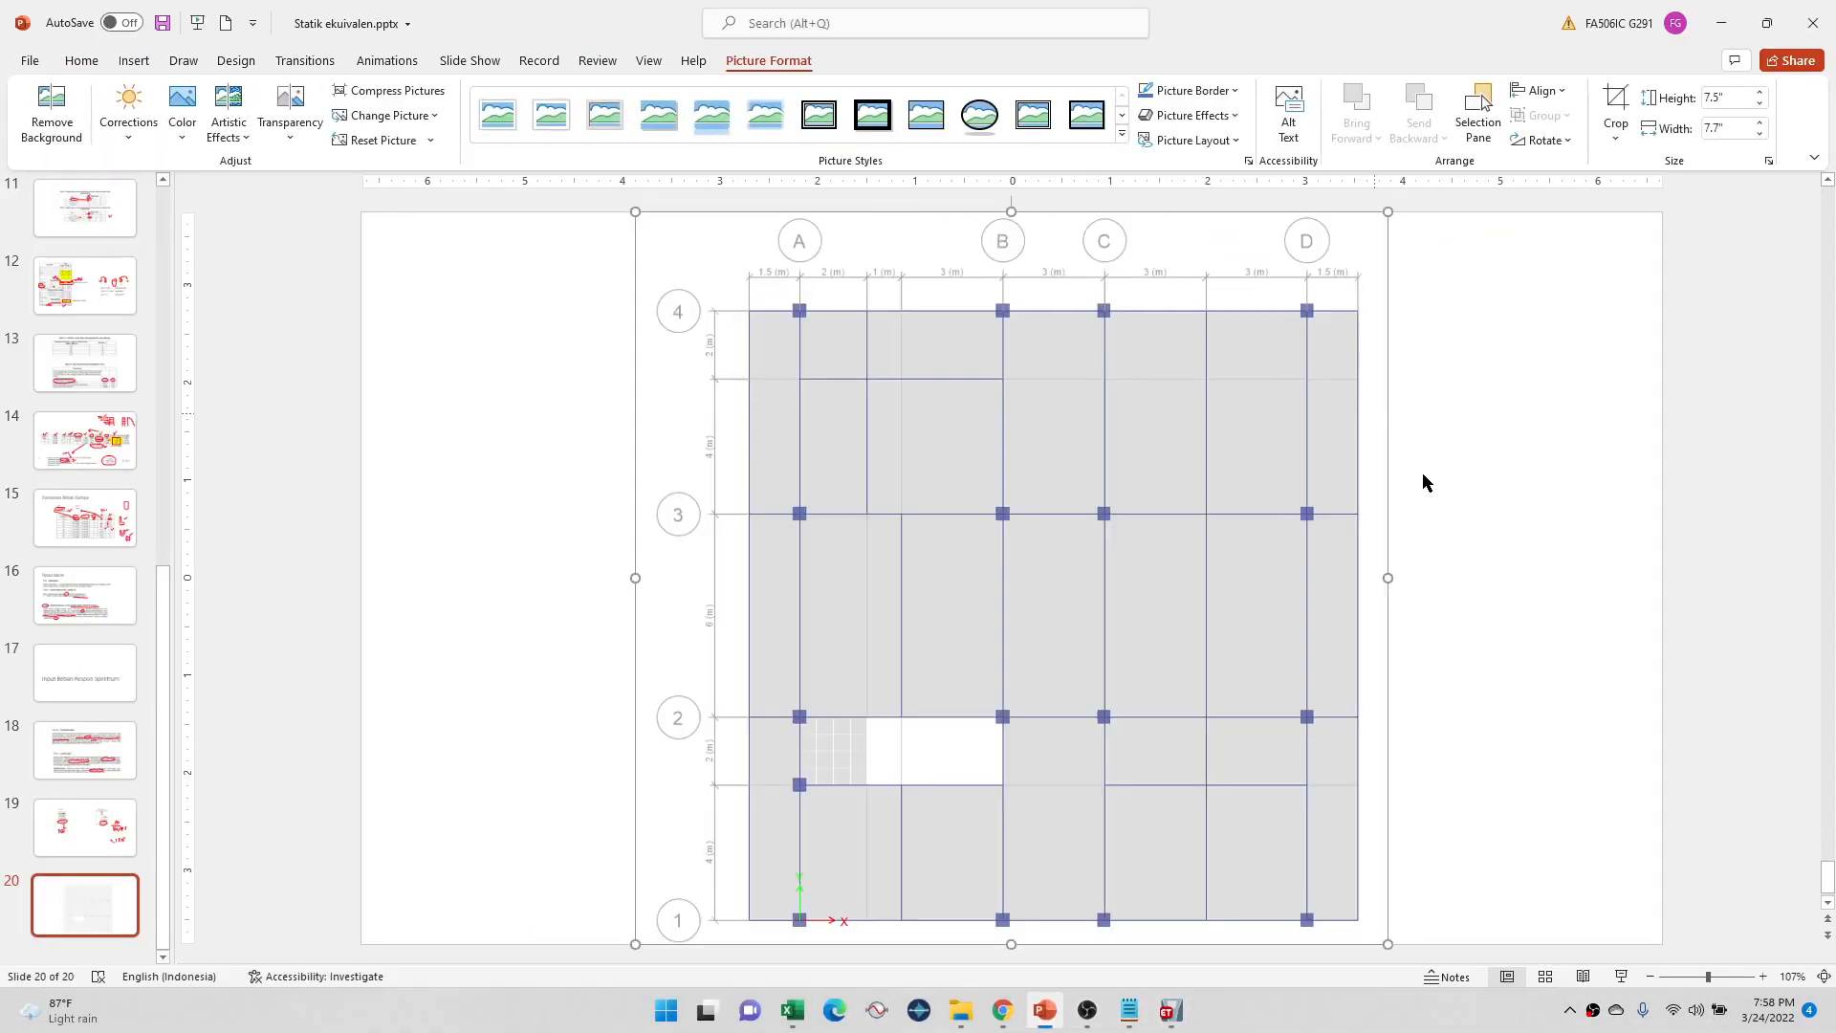
left_click(1521, 517)
Step: Present the slide and draw red load-distribution lines from the corners of the slab panel between grids A-B and 3-4
left_click(1621, 977)
left_click(88, 1014)
left_click(67, 830)
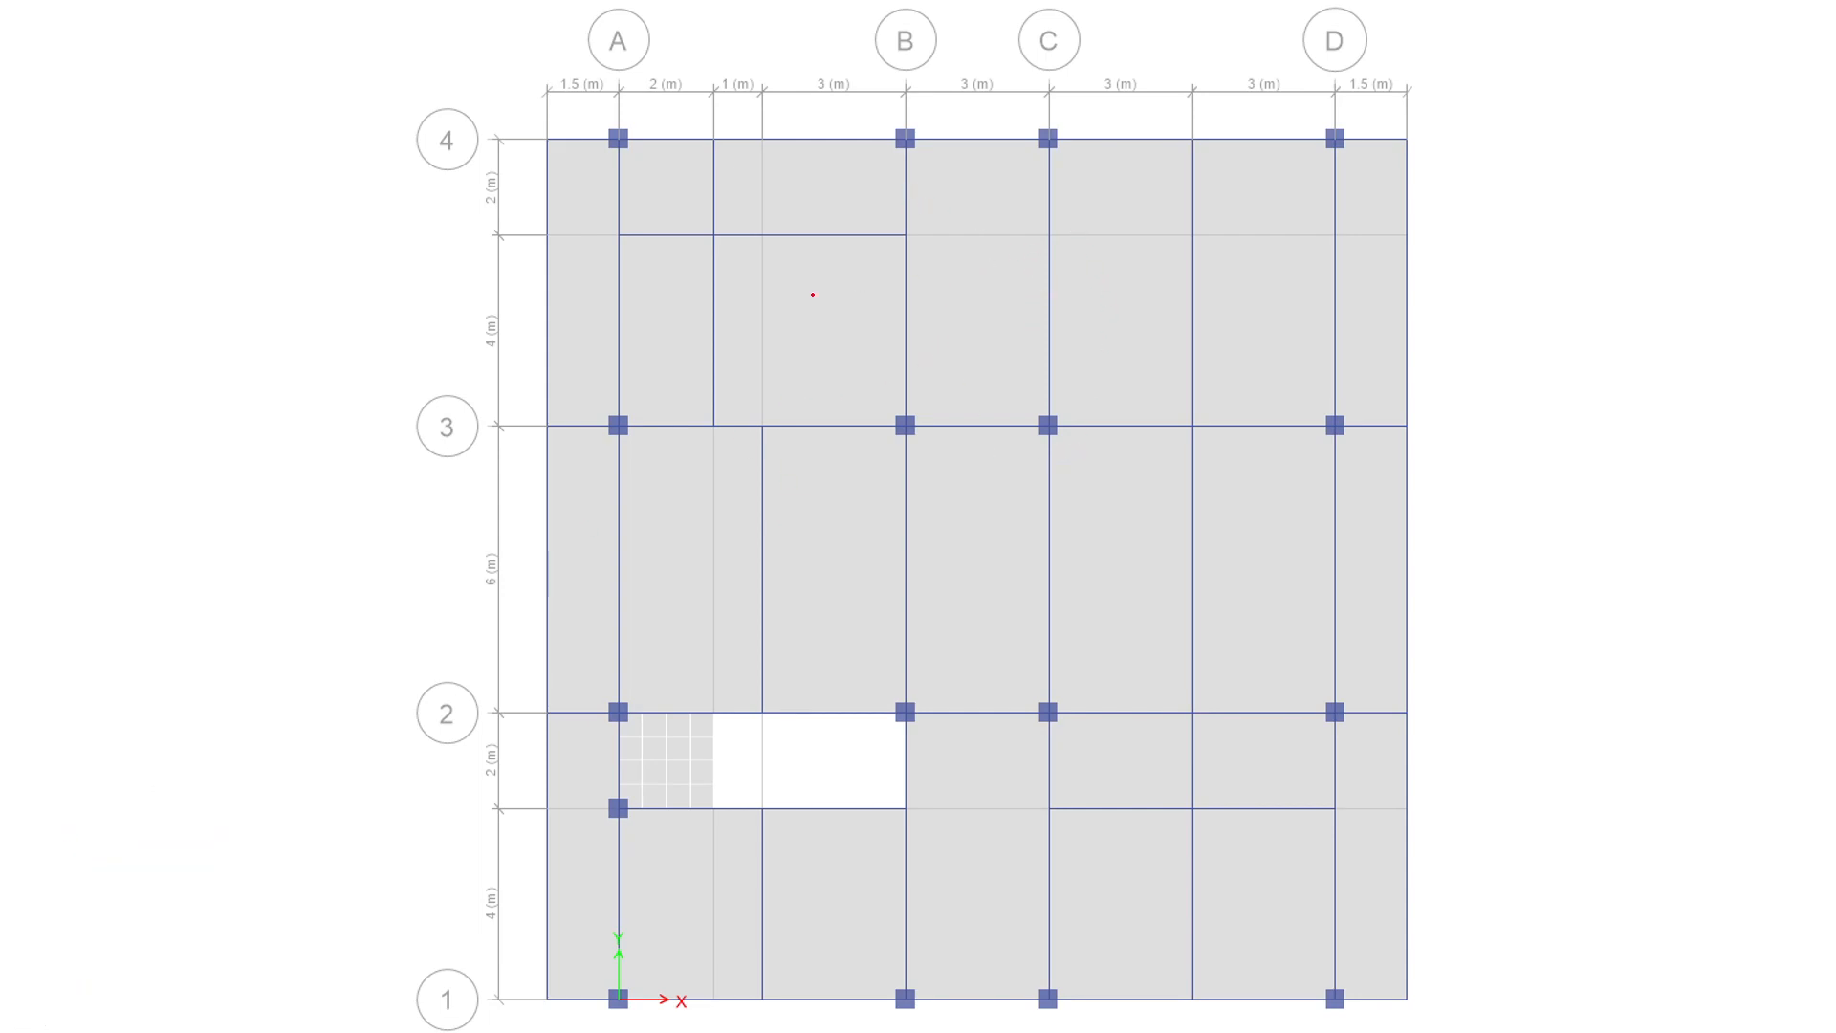
left_click_drag(717, 237, 769, 323)
mouse_move(720, 416)
left_mouse_down()
mouse_move(758, 341)
mouse_move(805, 323)
left_mouse_up()
left_click_drag(841, 325, 880, 368)
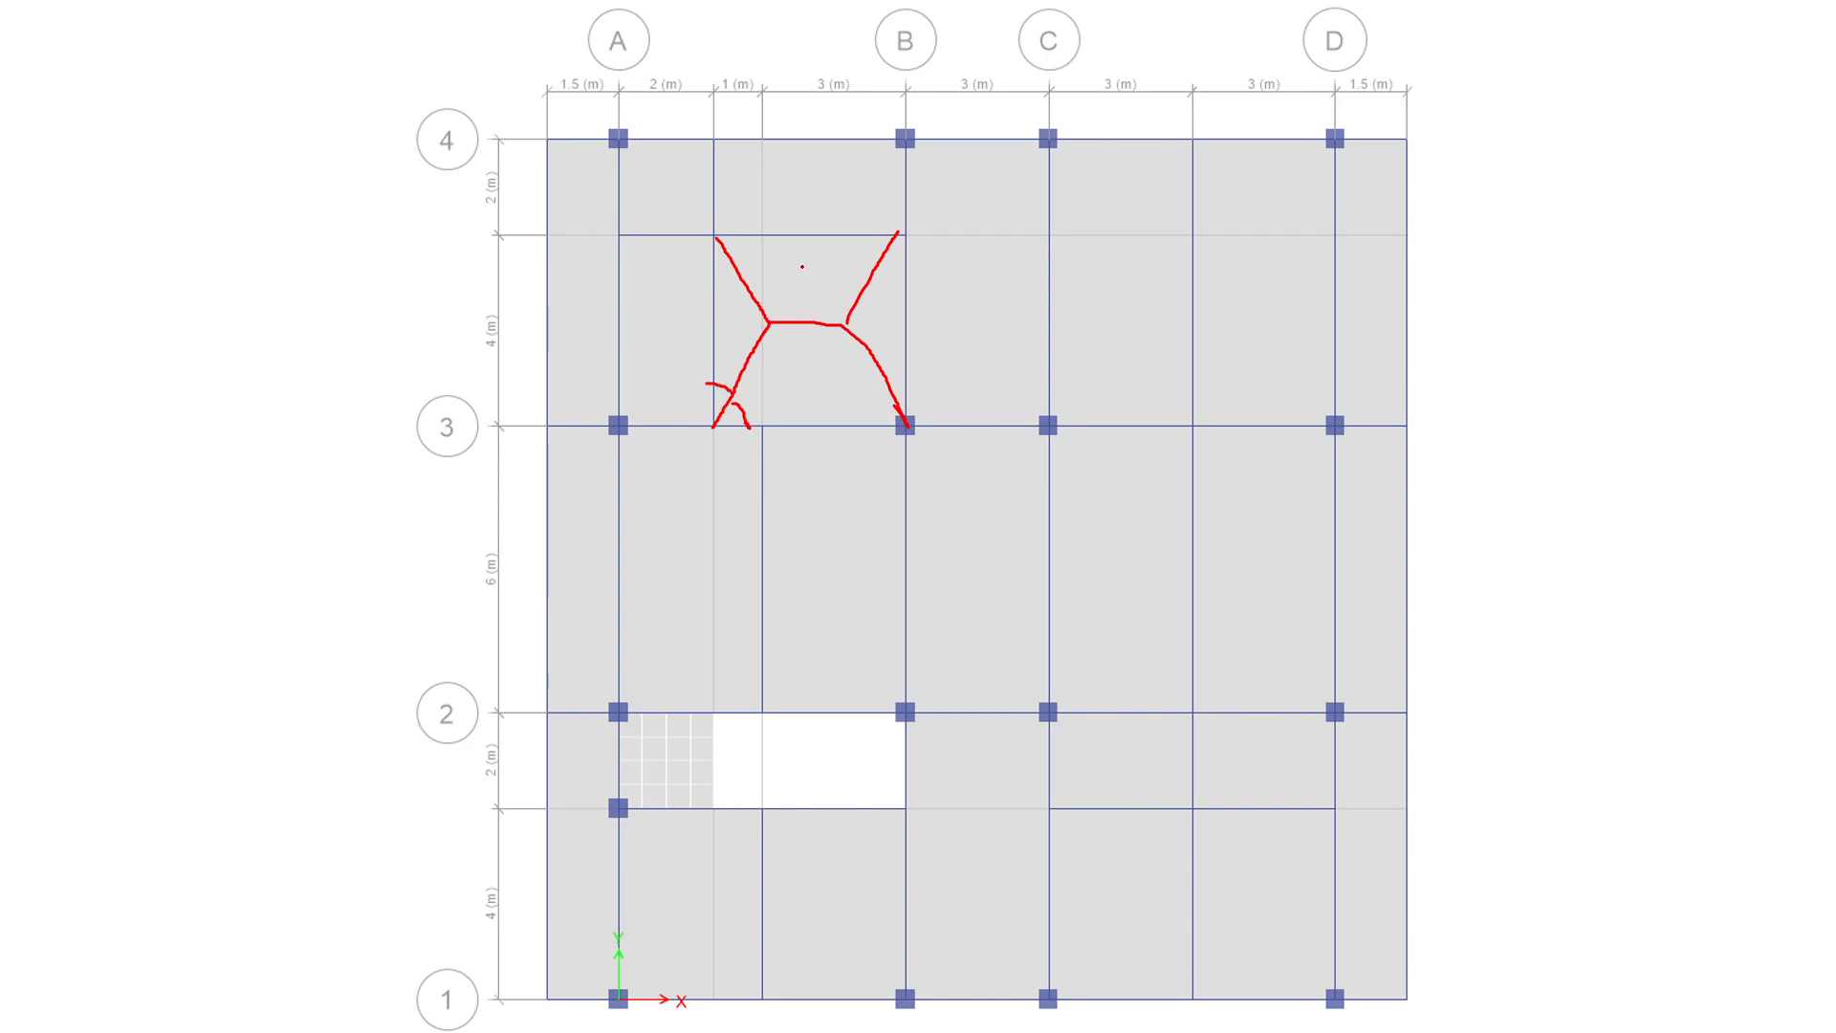
Step: Scribble extra marks over the middle of the slab panel and erase them, leaving the load-distribution lines
left_click_drag(795, 318, 823, 303)
mouse_move(795, 306)
left_mouse_down()
mouse_move(872, 305)
mouse_move(863, 334)
left_mouse_up()
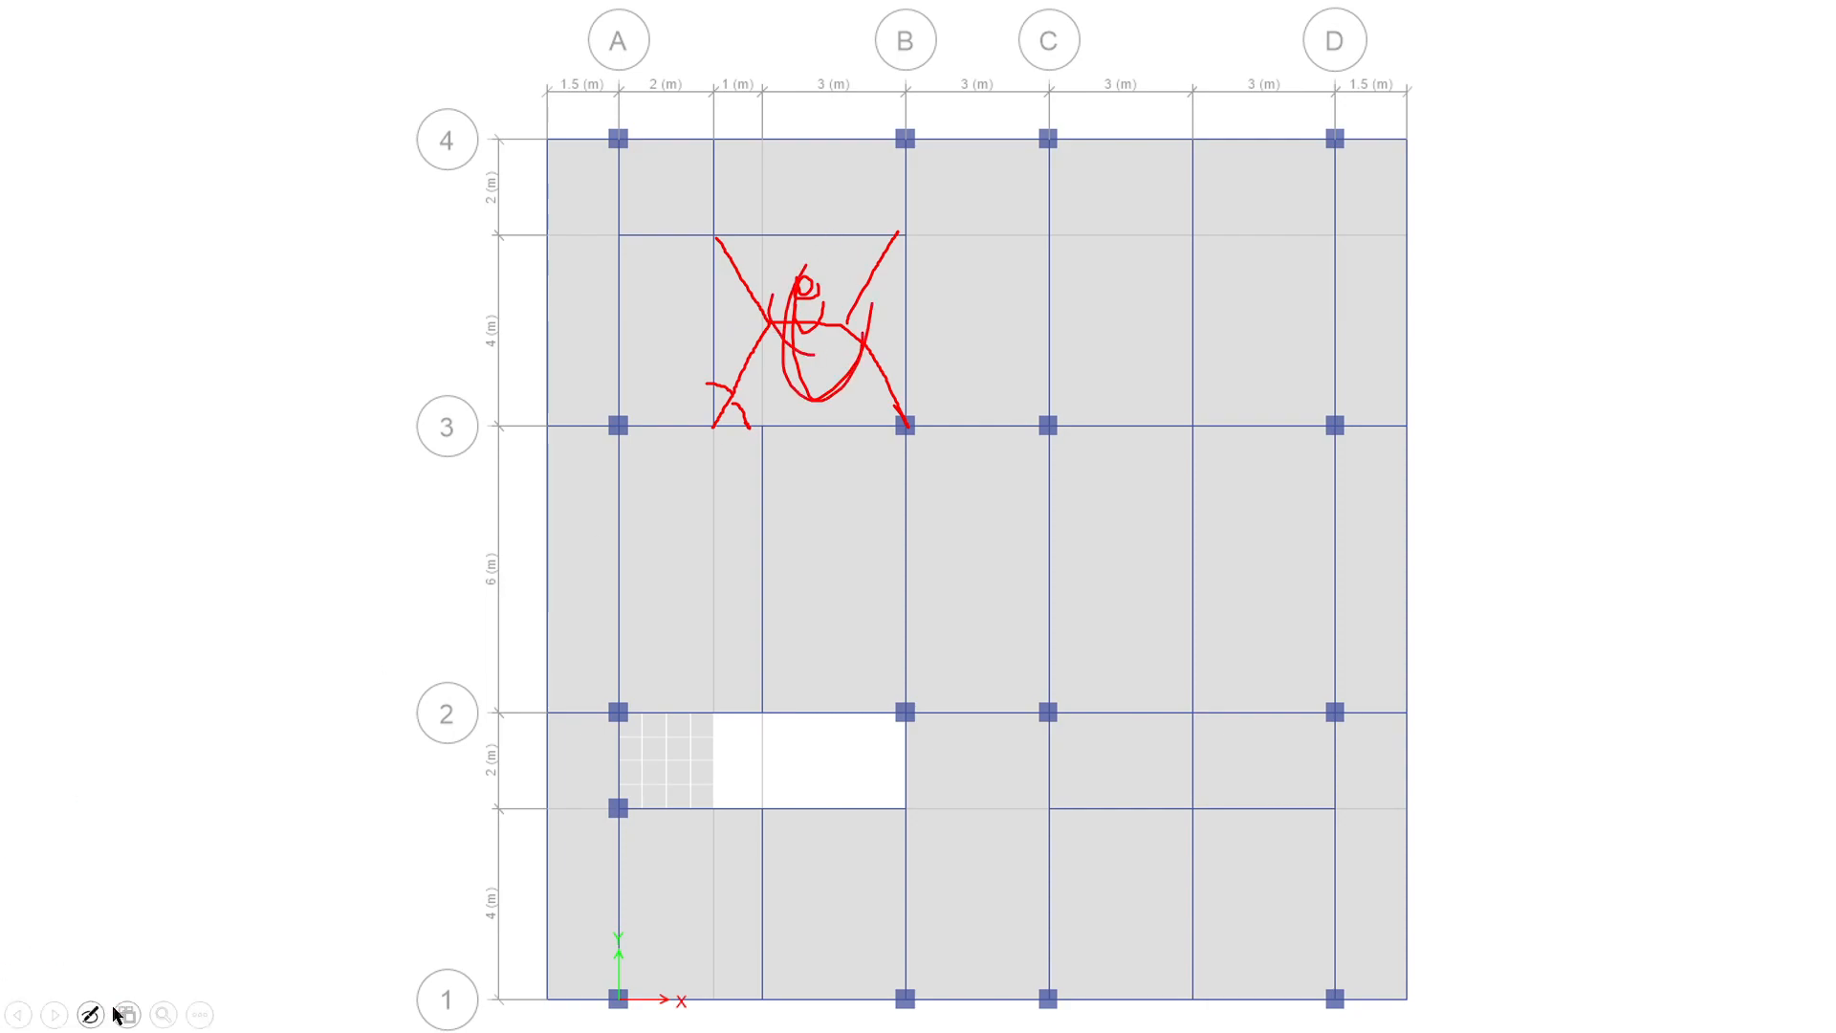
left_click(90, 1014)
left_click(62, 914)
mouse_move(828, 392)
left_mouse_down()
mouse_move(819, 353)
mouse_move(803, 387)
left_mouse_up()
left_click_drag(821, 265, 806, 296)
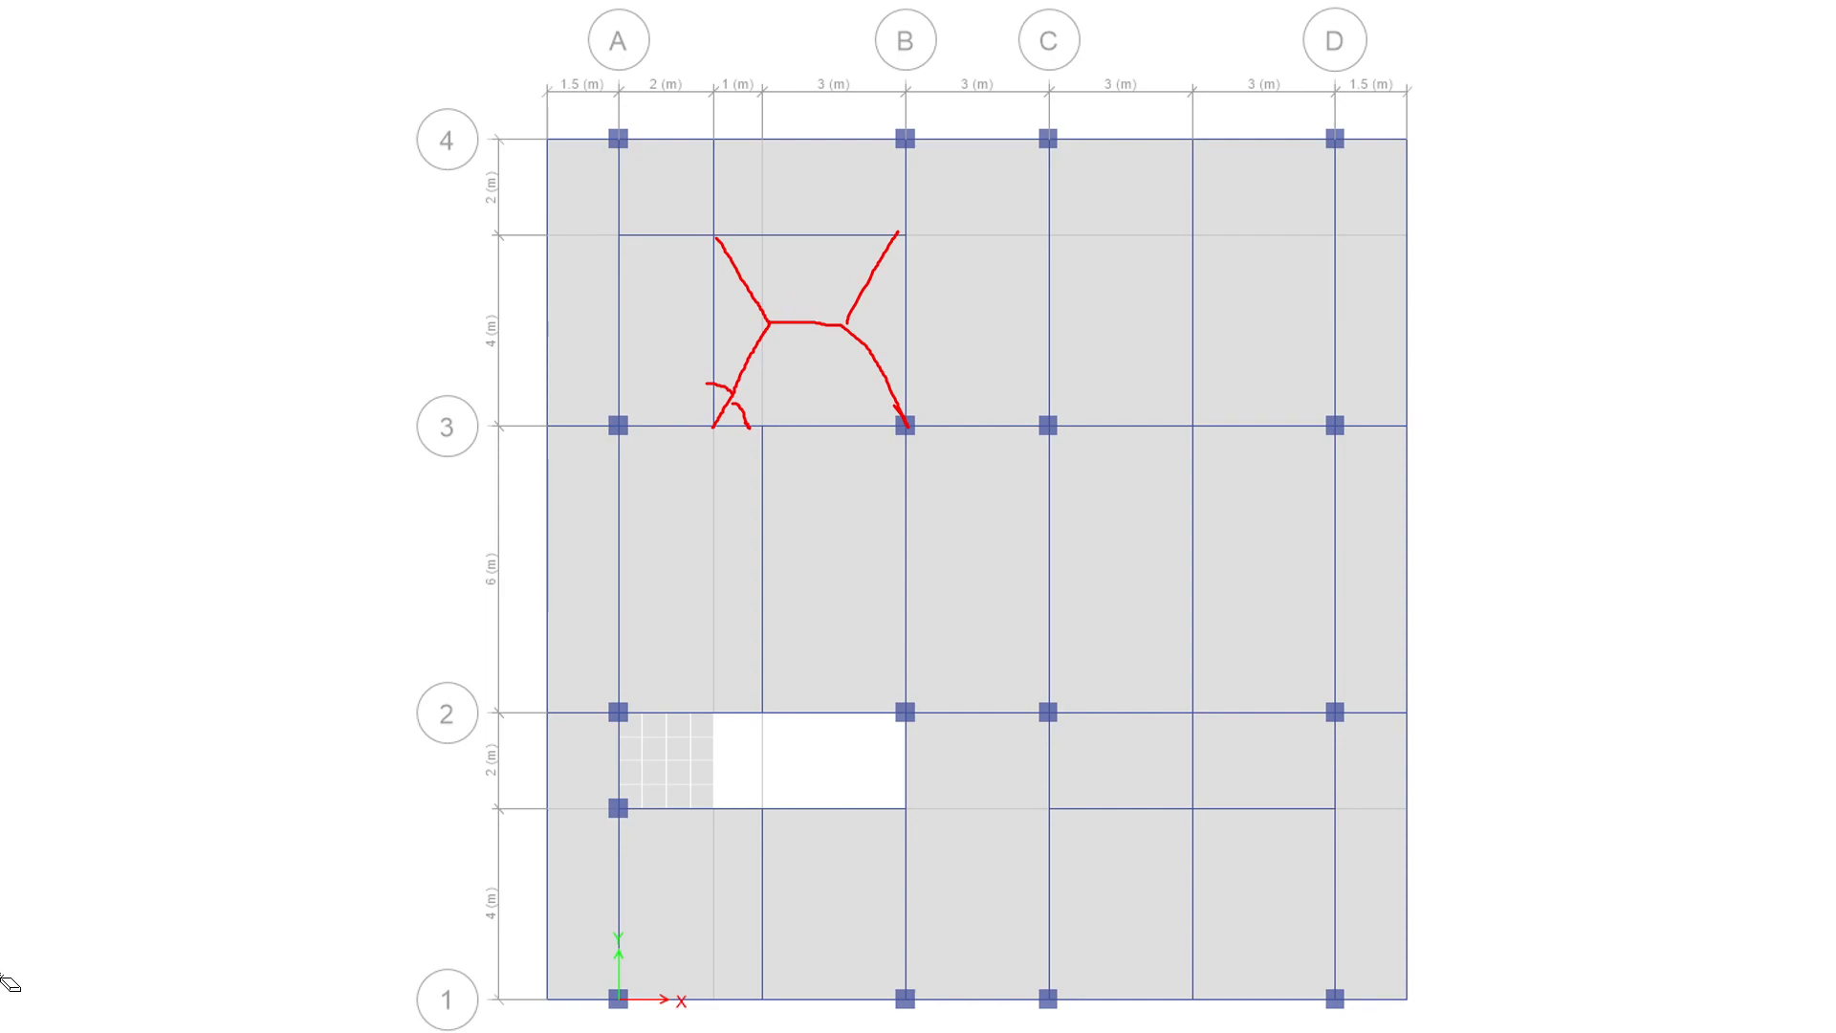
Step: End the slide show keeping the ink annotations, and switch back to the ETABS plan view
left_click(90, 1015)
left_click(111, 849)
key("Escape")
left_click(894, 559)
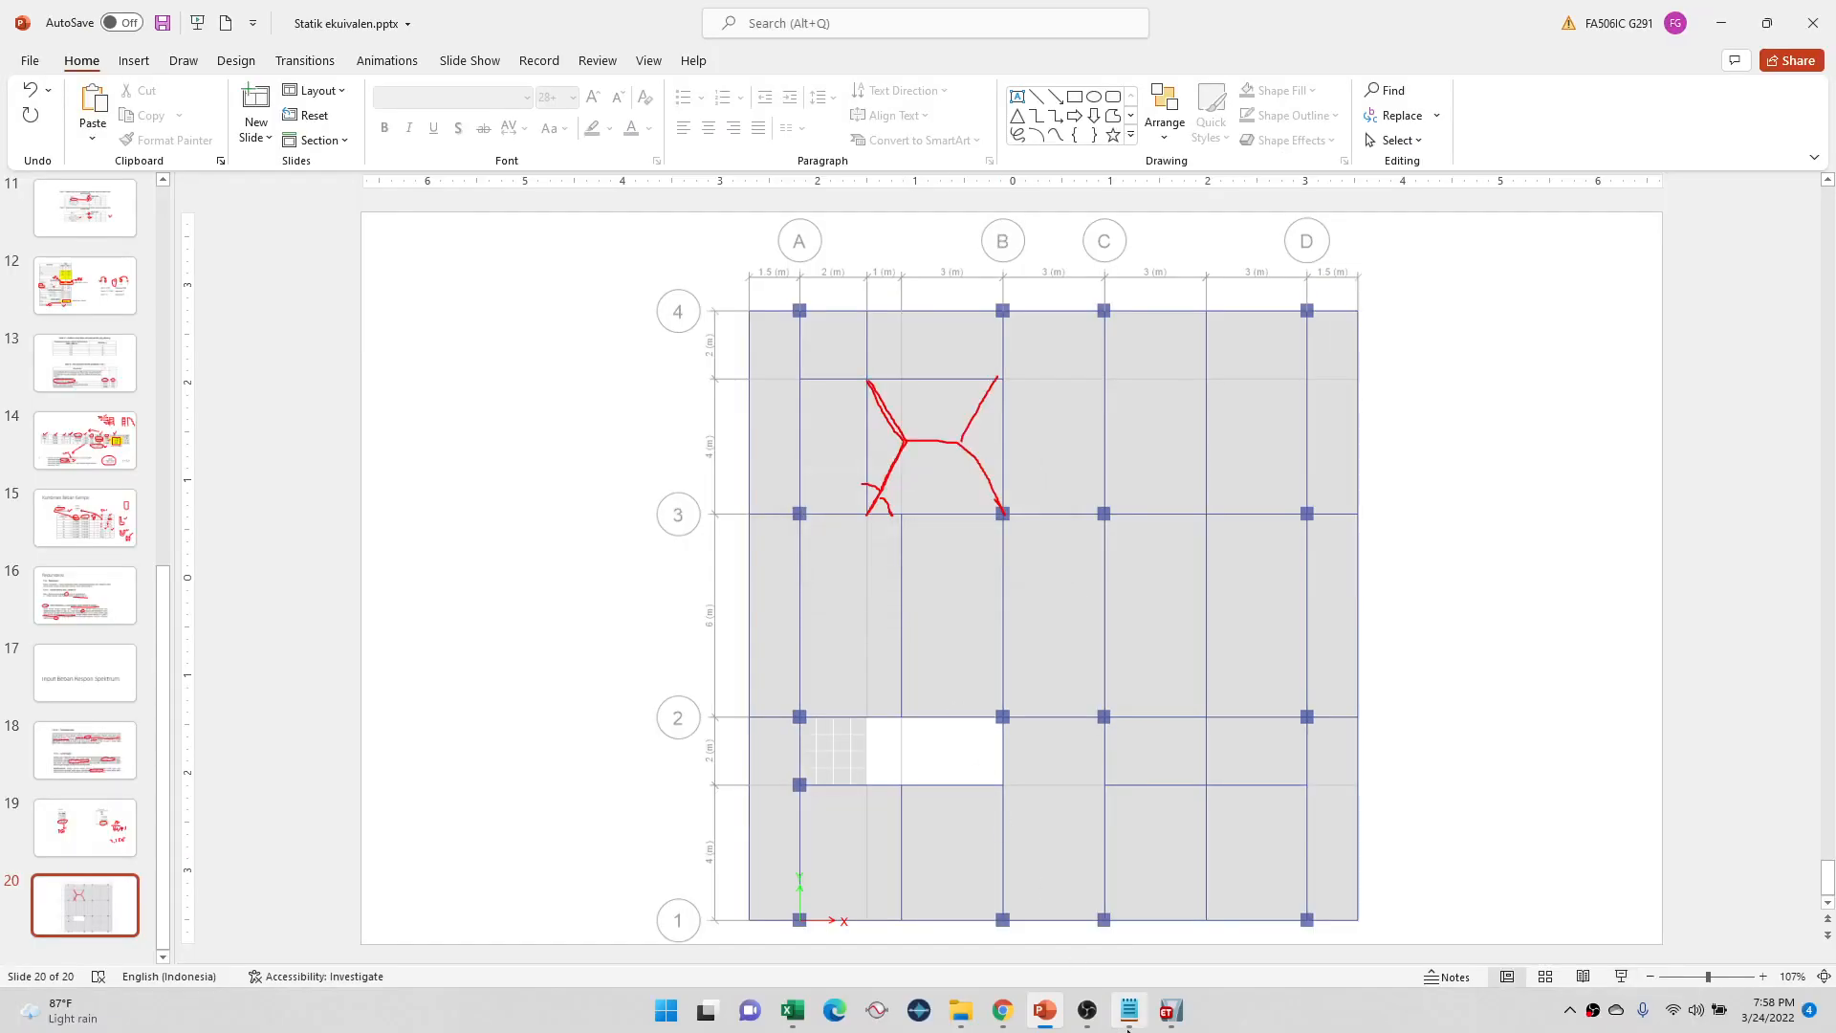
left_click(1171, 1011)
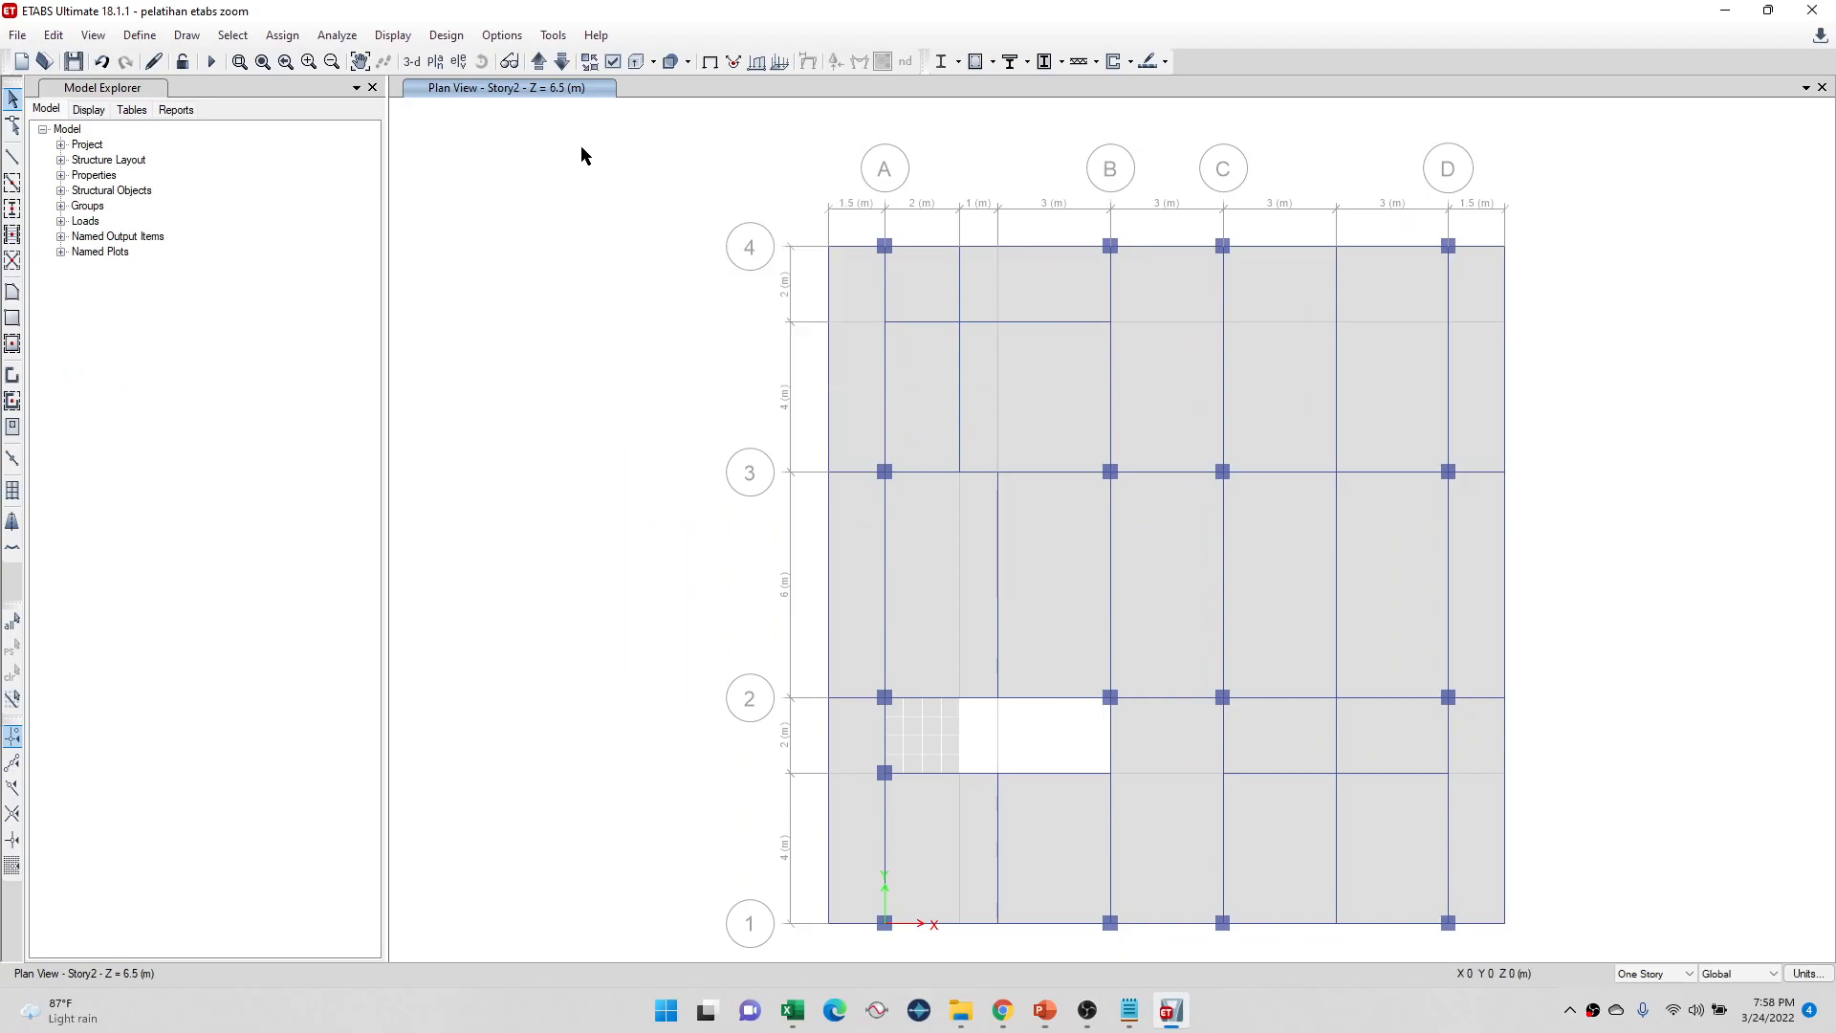
Step: Run the analysis and display the frame Moment 3-3 diagram for the Dead load case on the Story2 plan
left_click(212, 63)
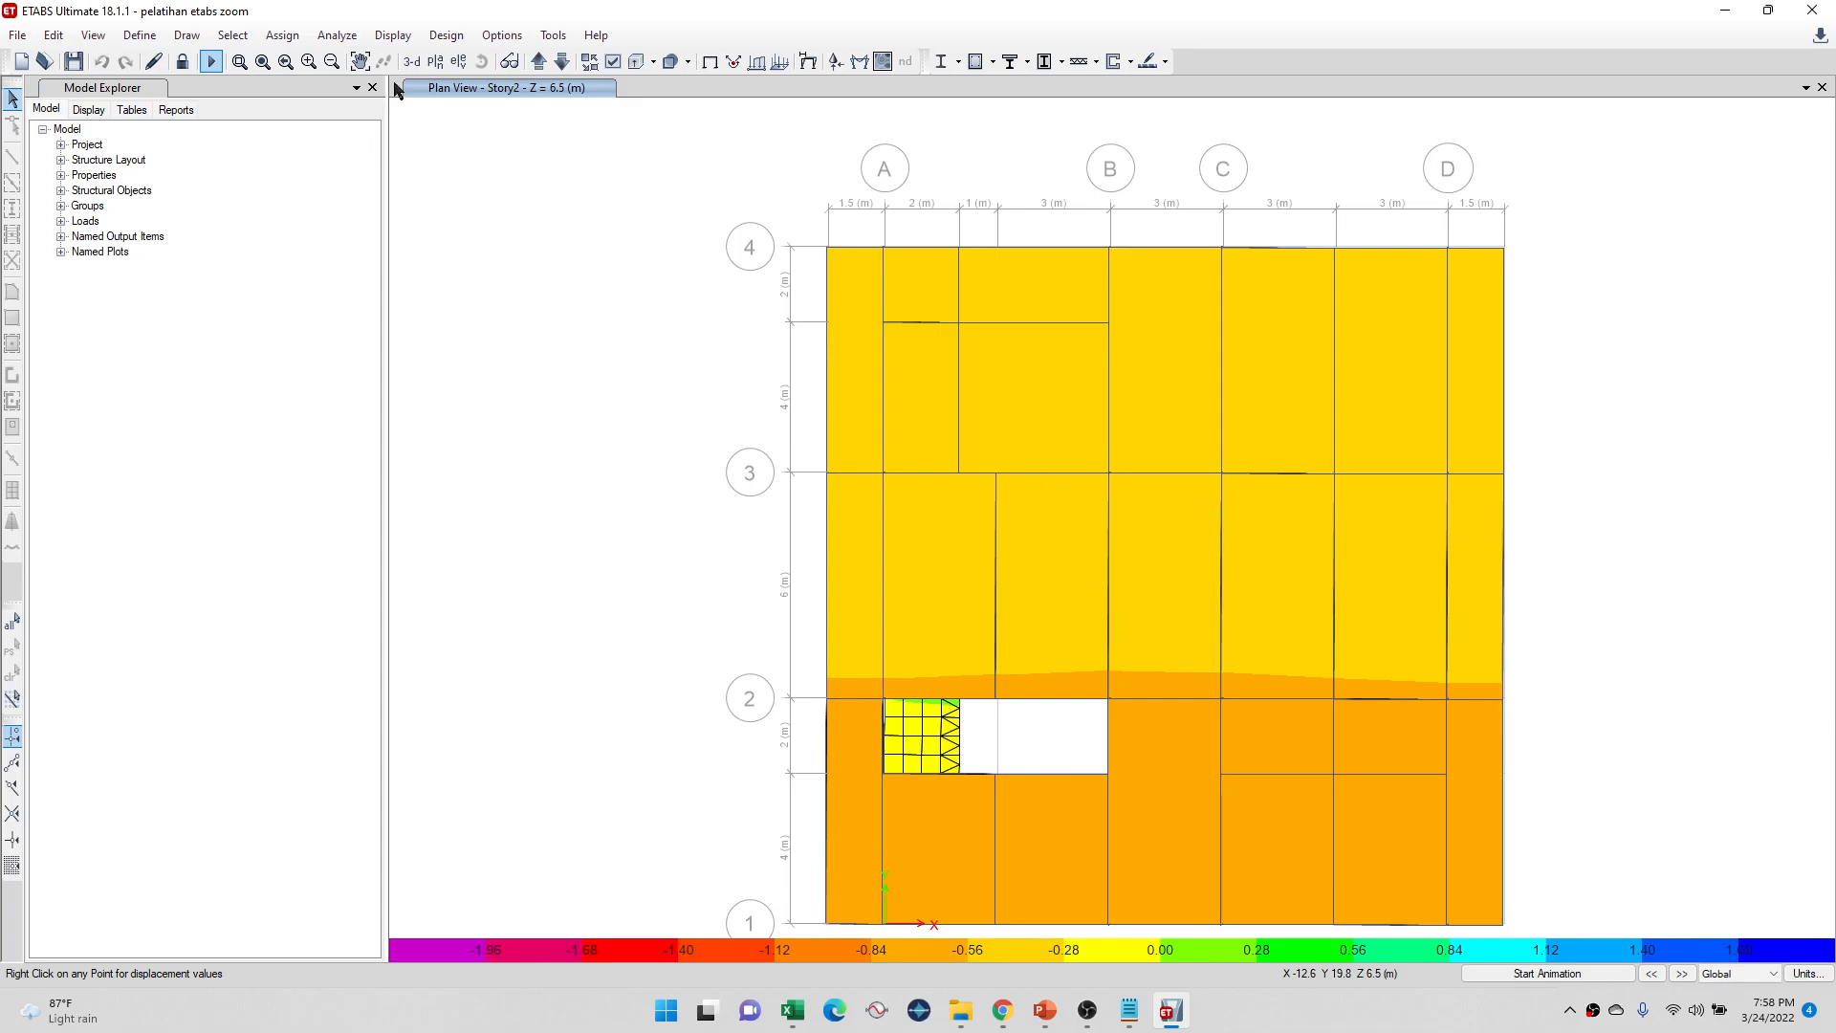
left_click(392, 35)
mouse_move(471, 144)
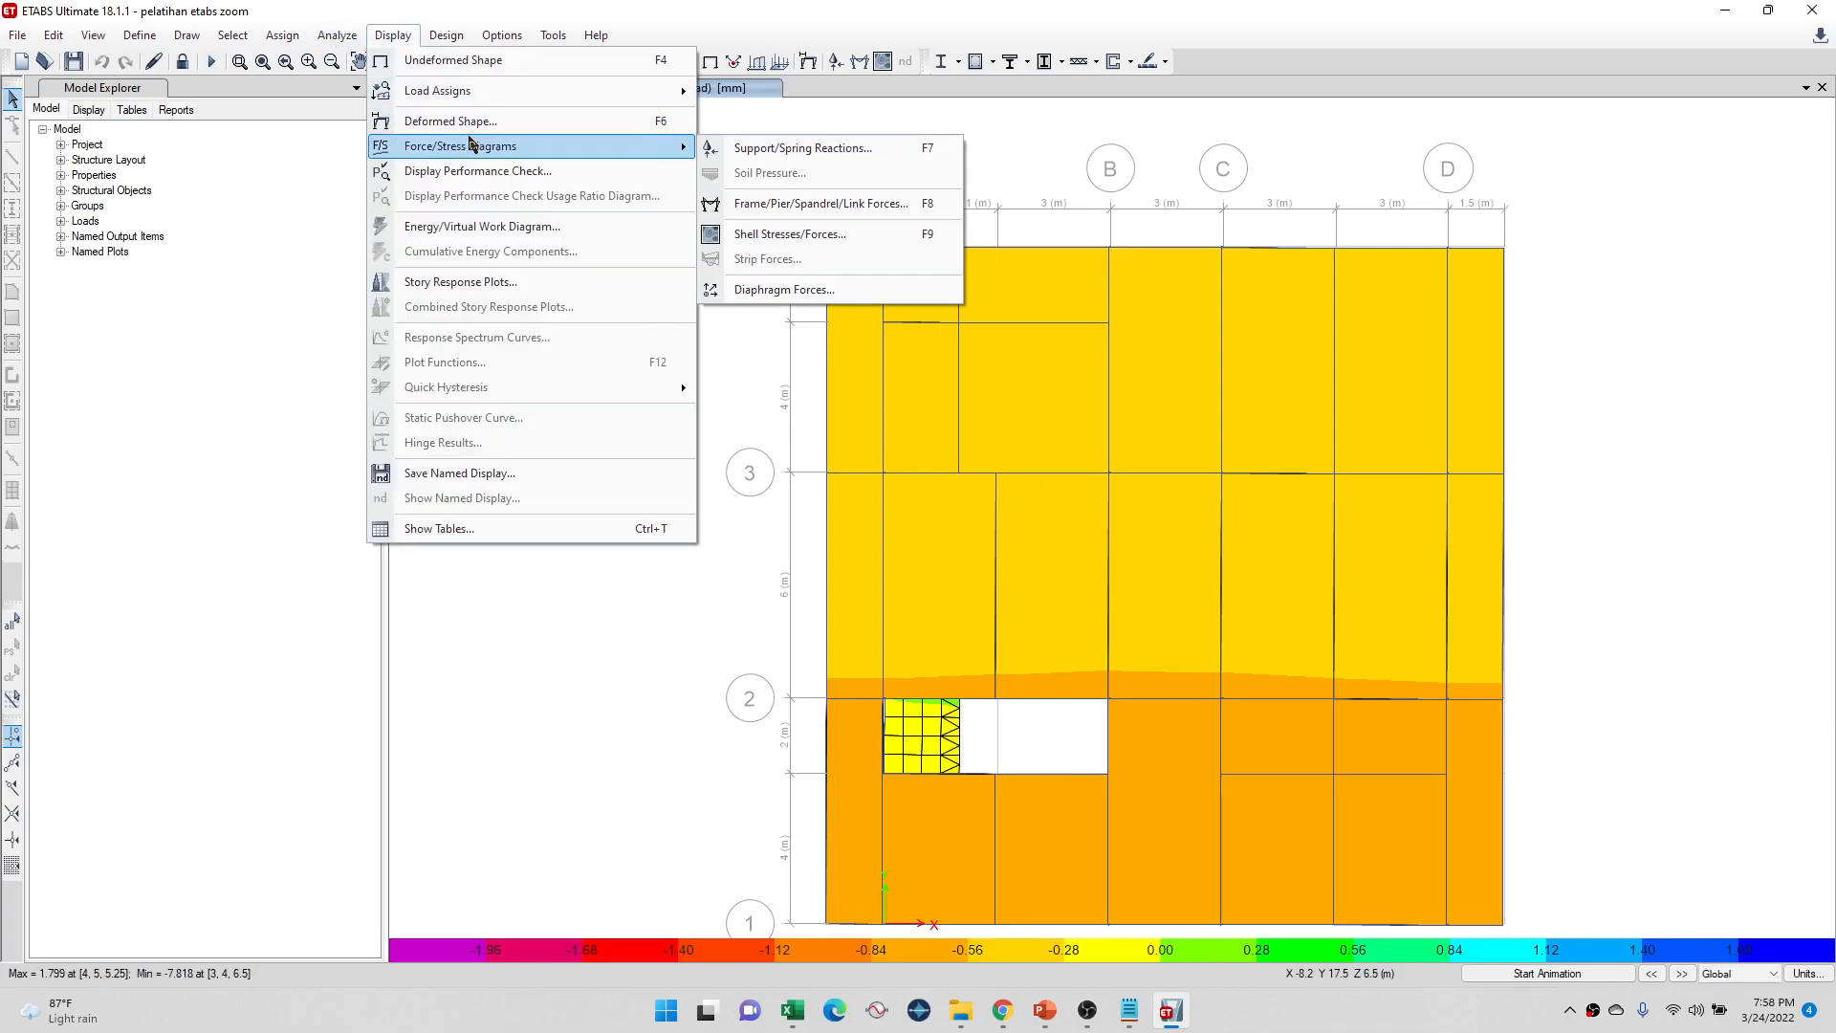
left_click(821, 203)
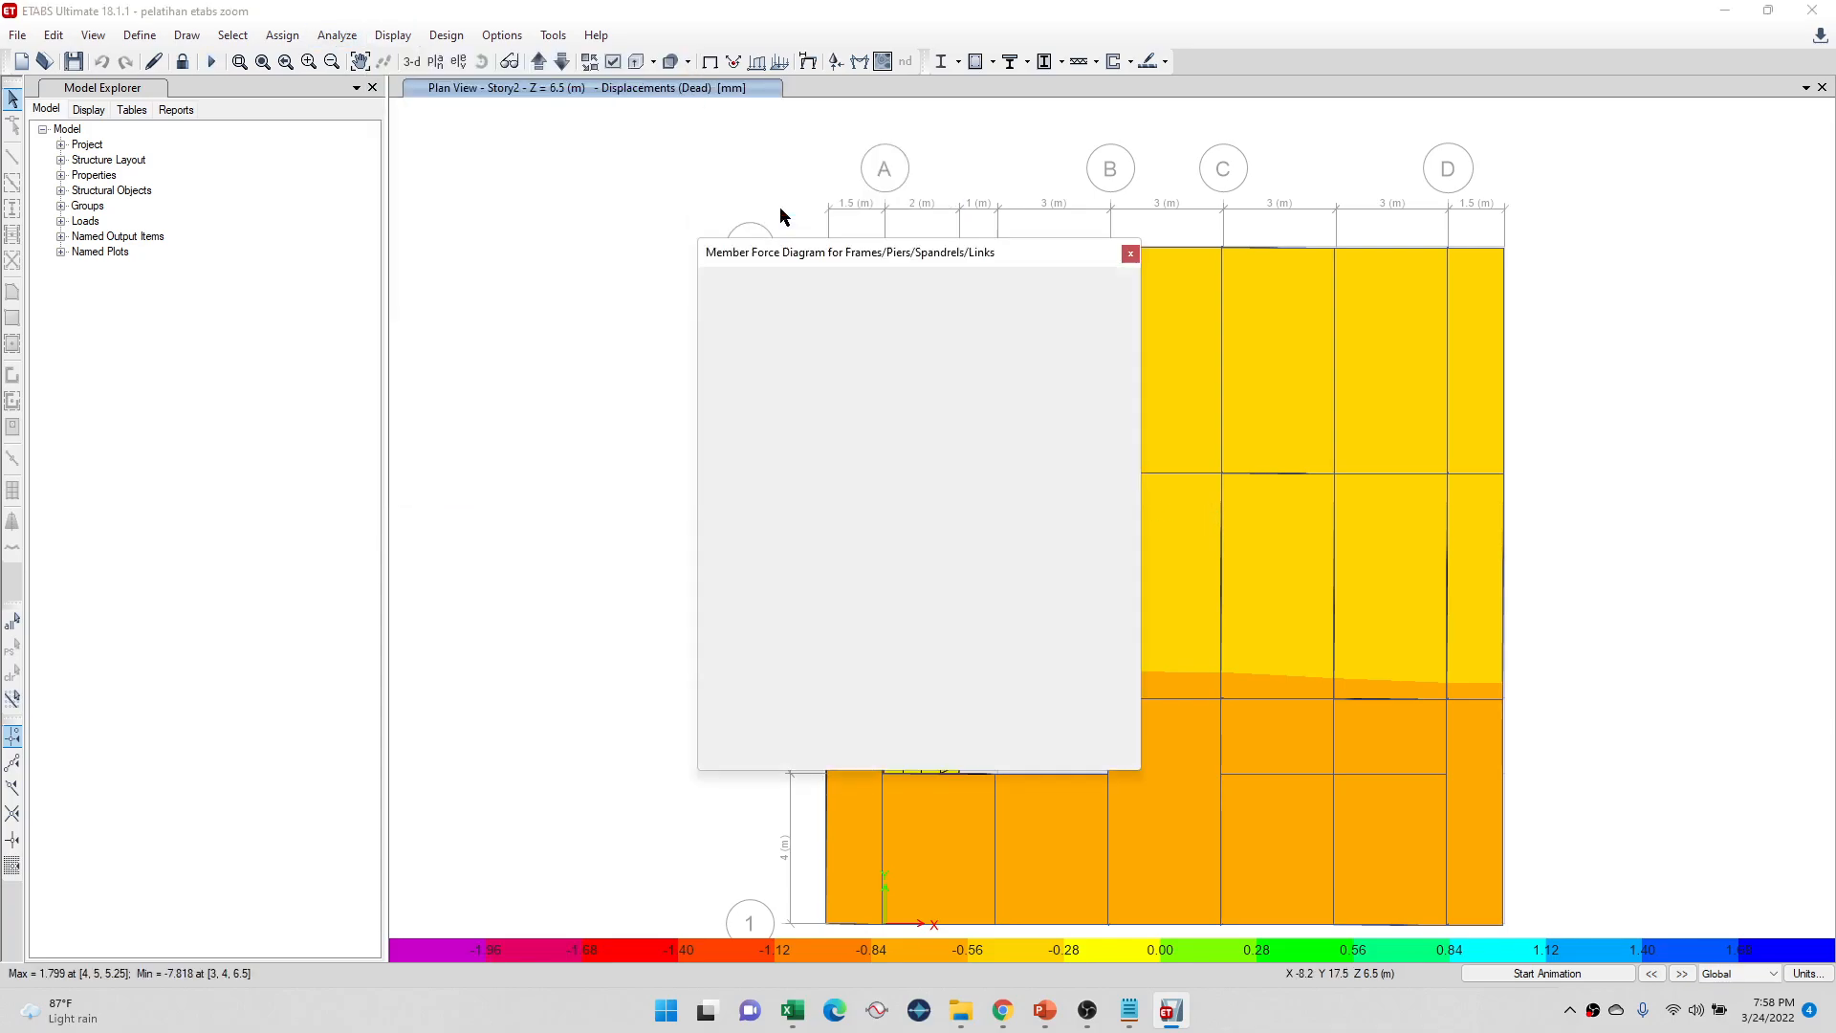
left_click_drag(884, 266, 520, 293)
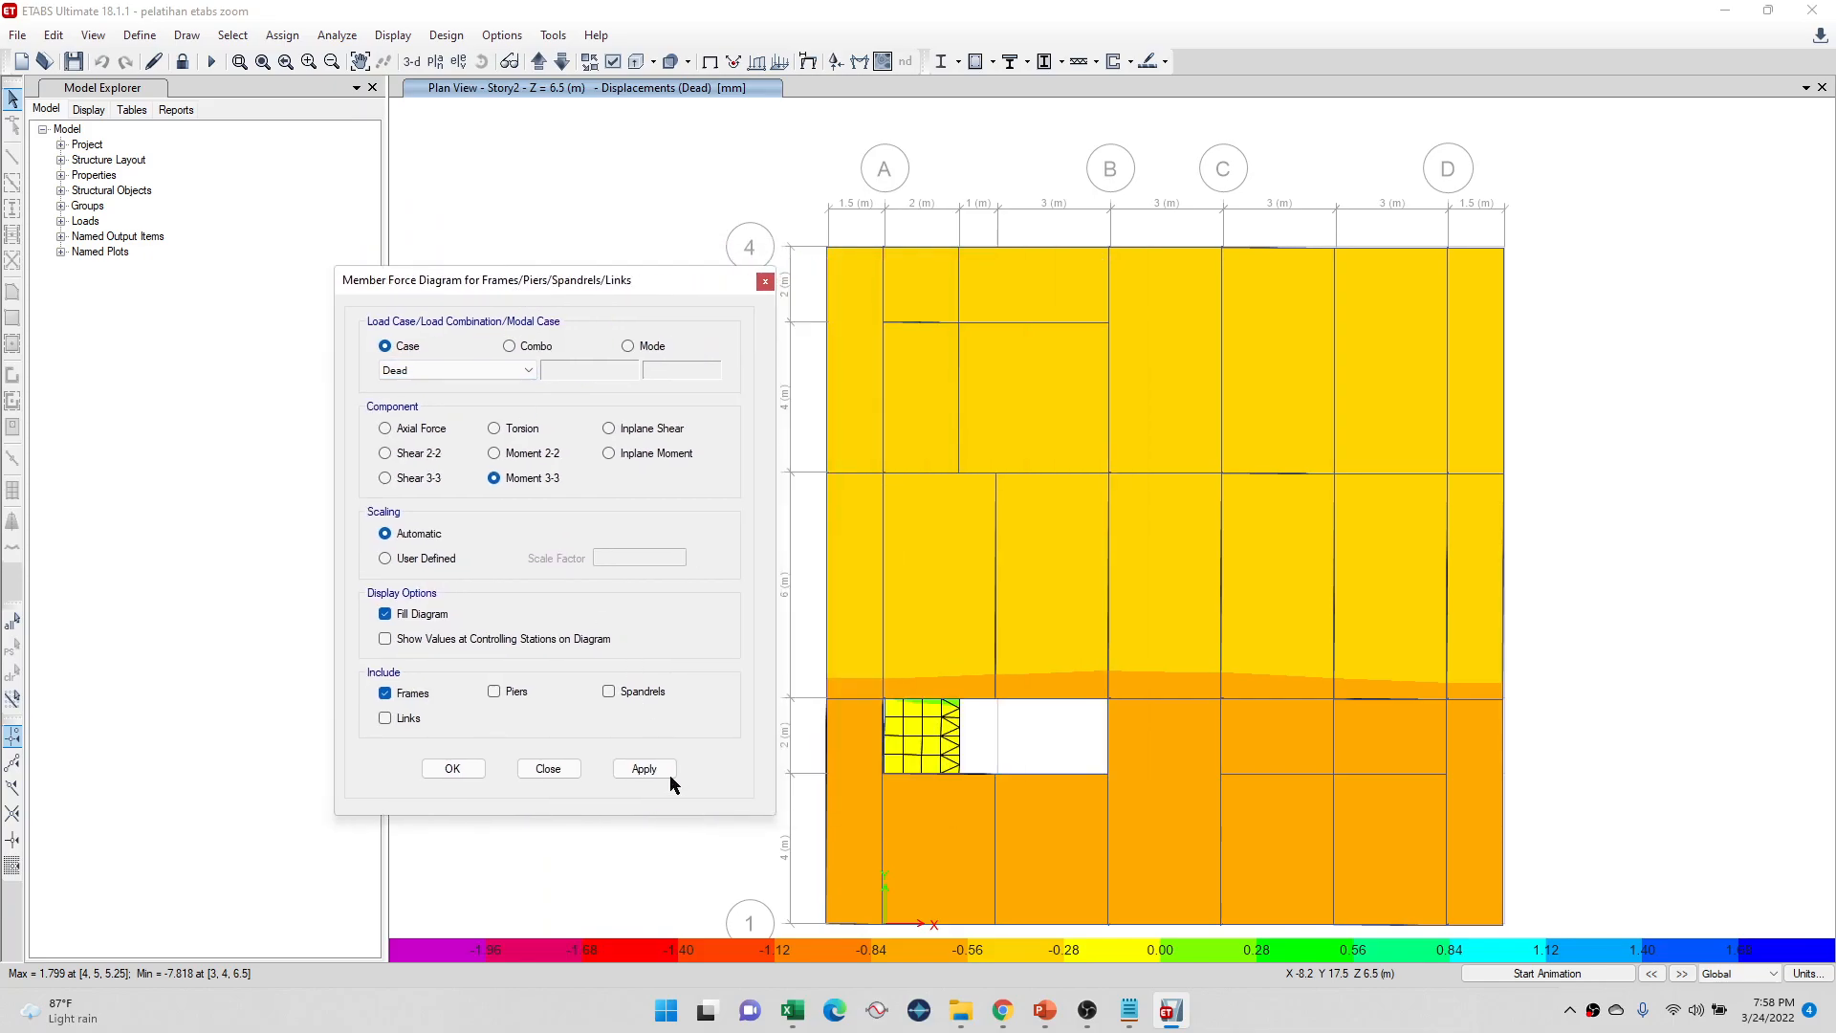
left_click(644, 768)
left_click(765, 281)
Step: Examine the detailed diagrams of the grid 3 beam between A and B and the secondary beam midway between C and D, grids 3-4
left_click(1037, 472)
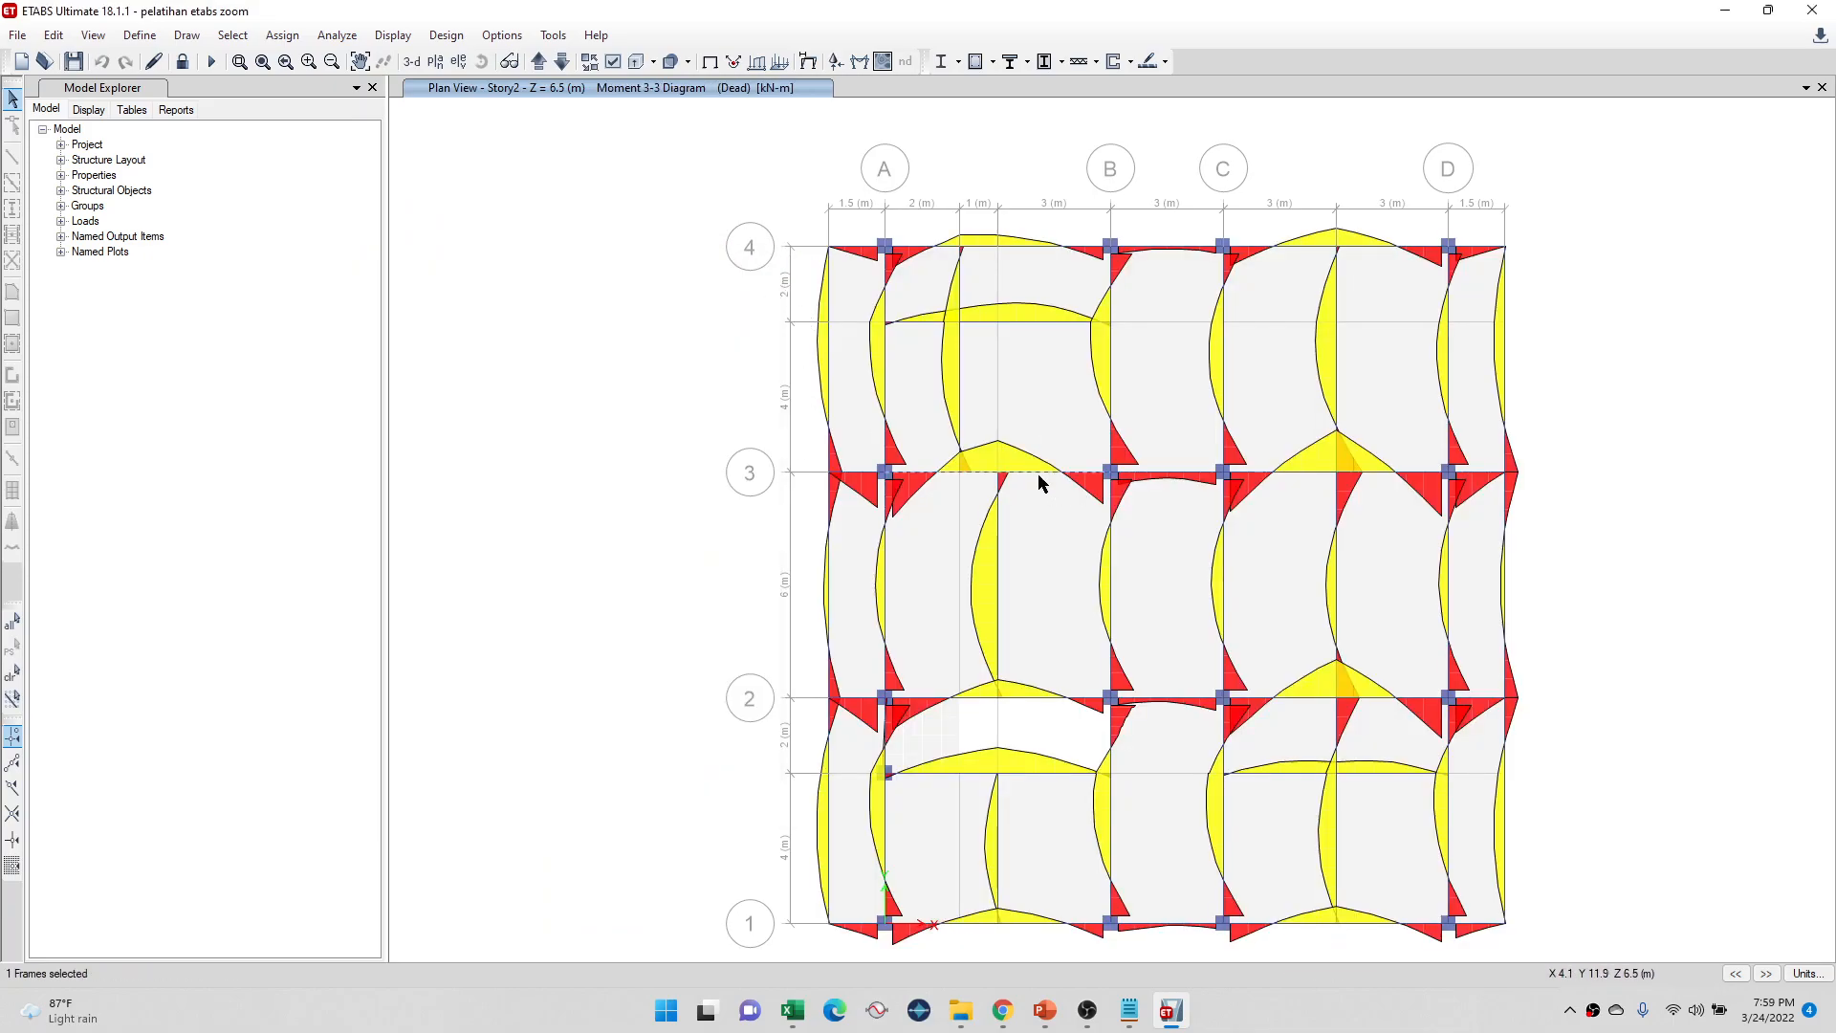
right_click(1039, 477)
left_click(1186, 177)
mouse_move(1338, 404)
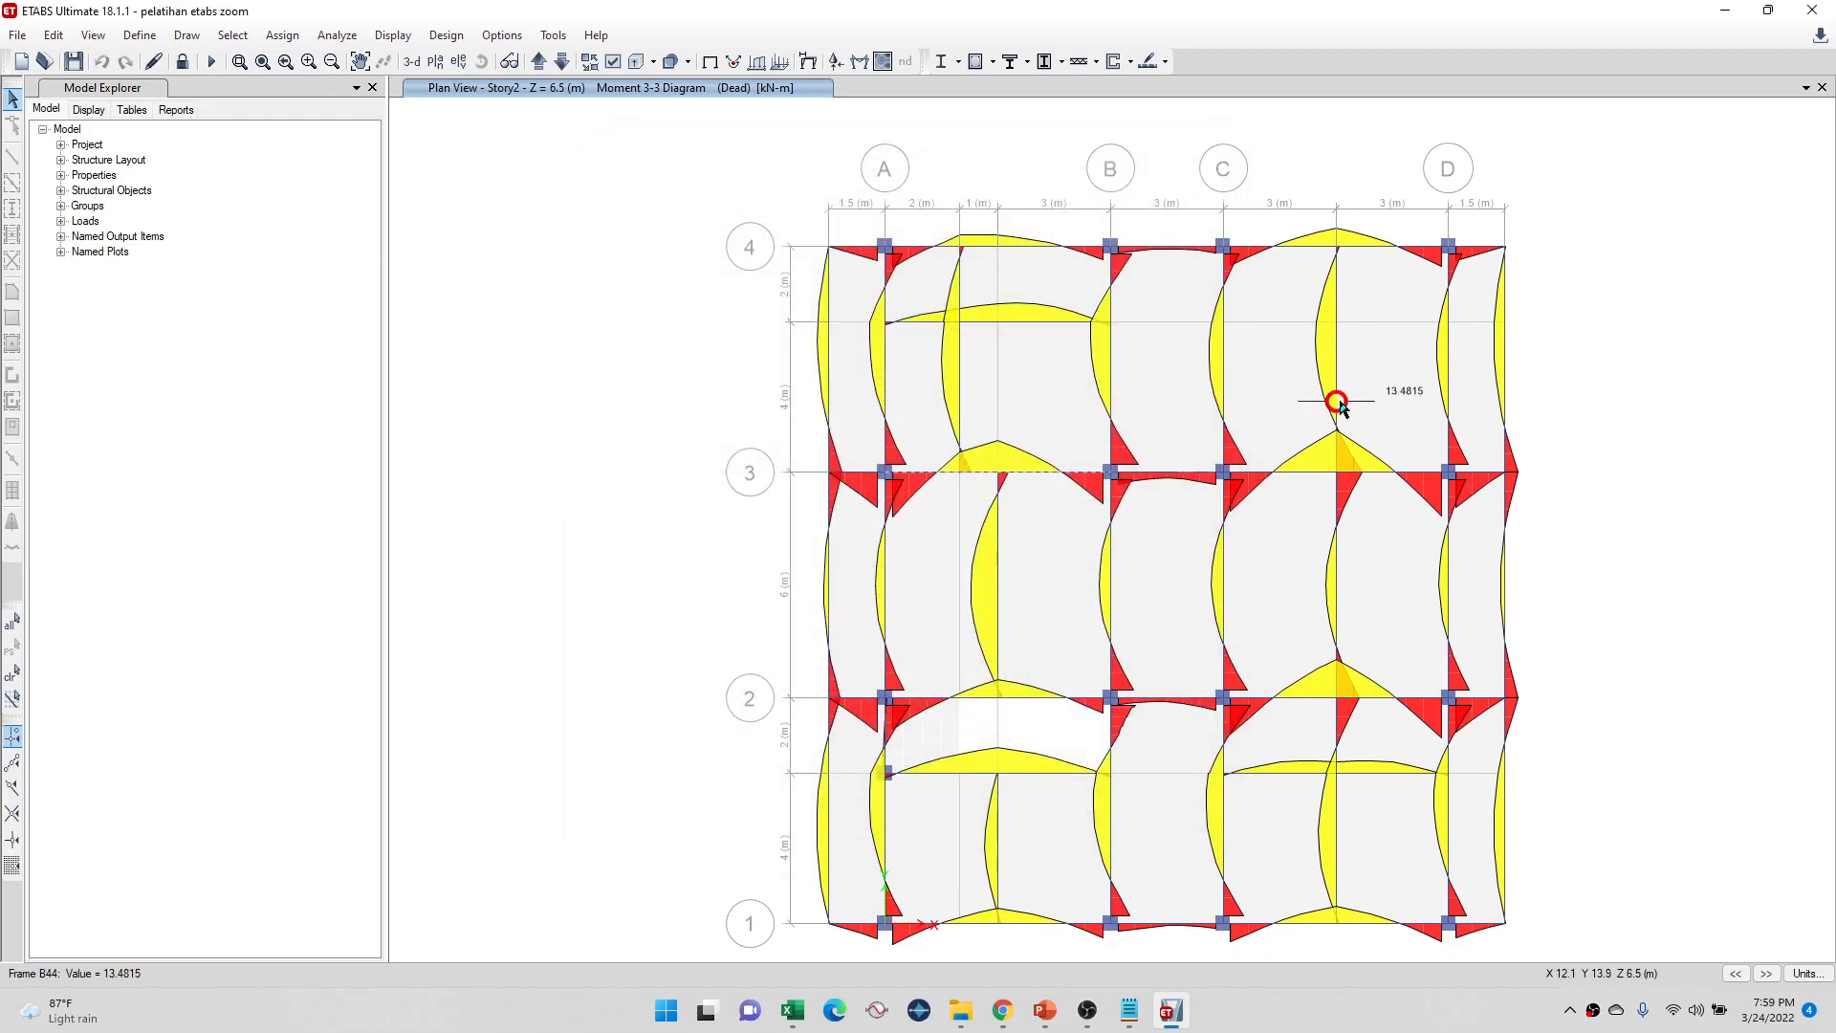
right_click(1339, 368)
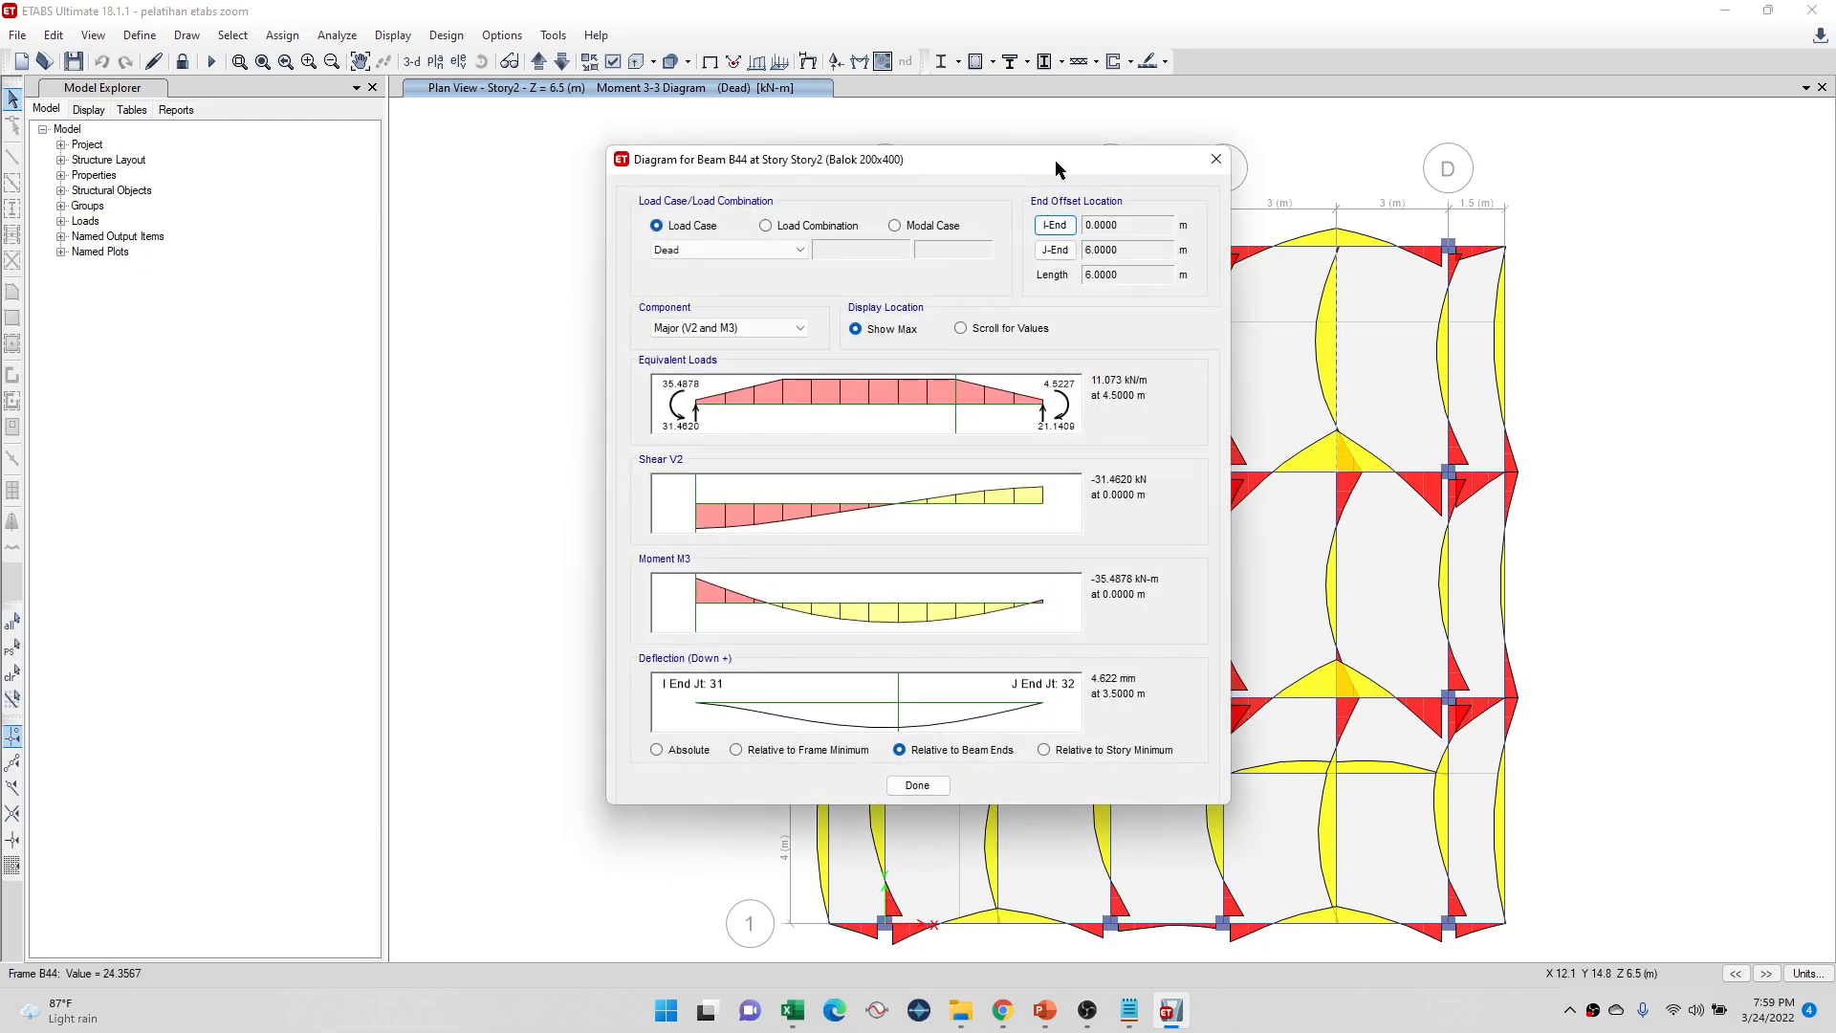
left_click_drag(1054, 159, 756, 155)
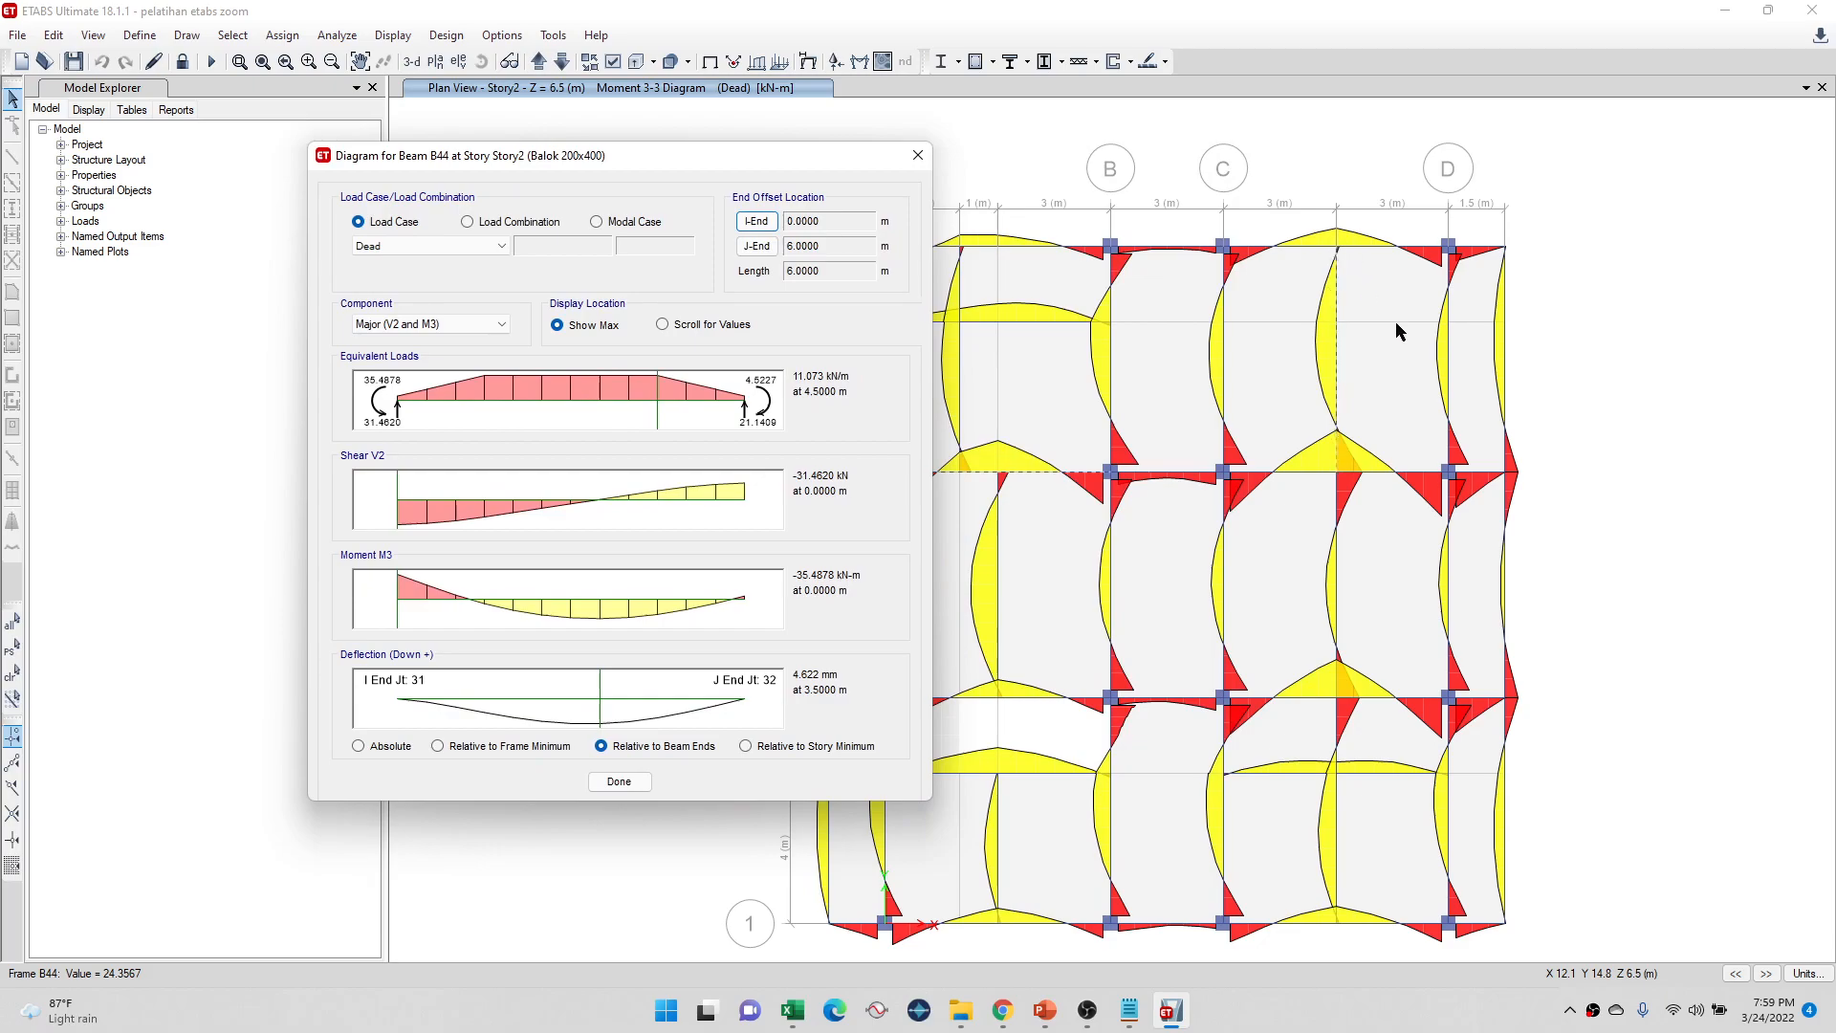
left_click(918, 155)
Step: Show the undeformed Story2 plan, capture the slab area around grid D between 3 and 4, and switch to the PowerPoint presentation
left_click(392, 35)
left_click(387, 60)
key("super+shift+s")
left_click_drag(1170, 187, 1530, 566)
left_click(1044, 1010)
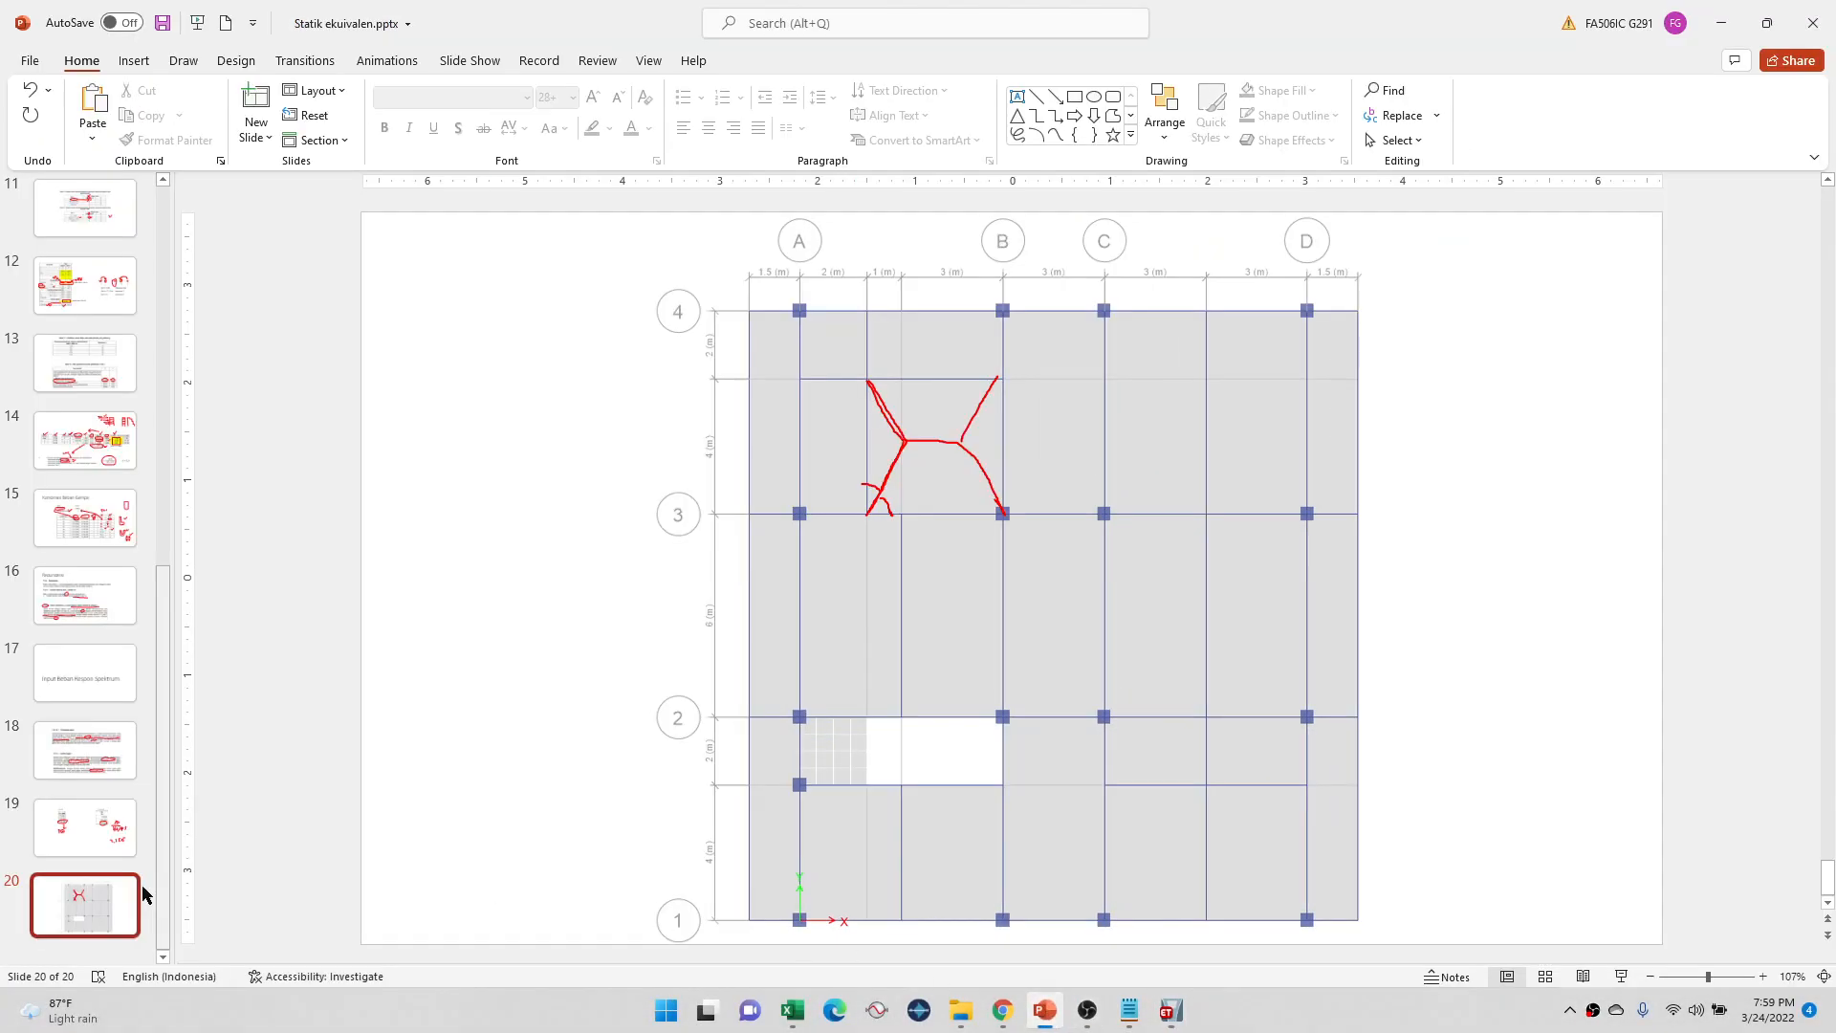
right_click(108, 947)
left_click(583, 734)
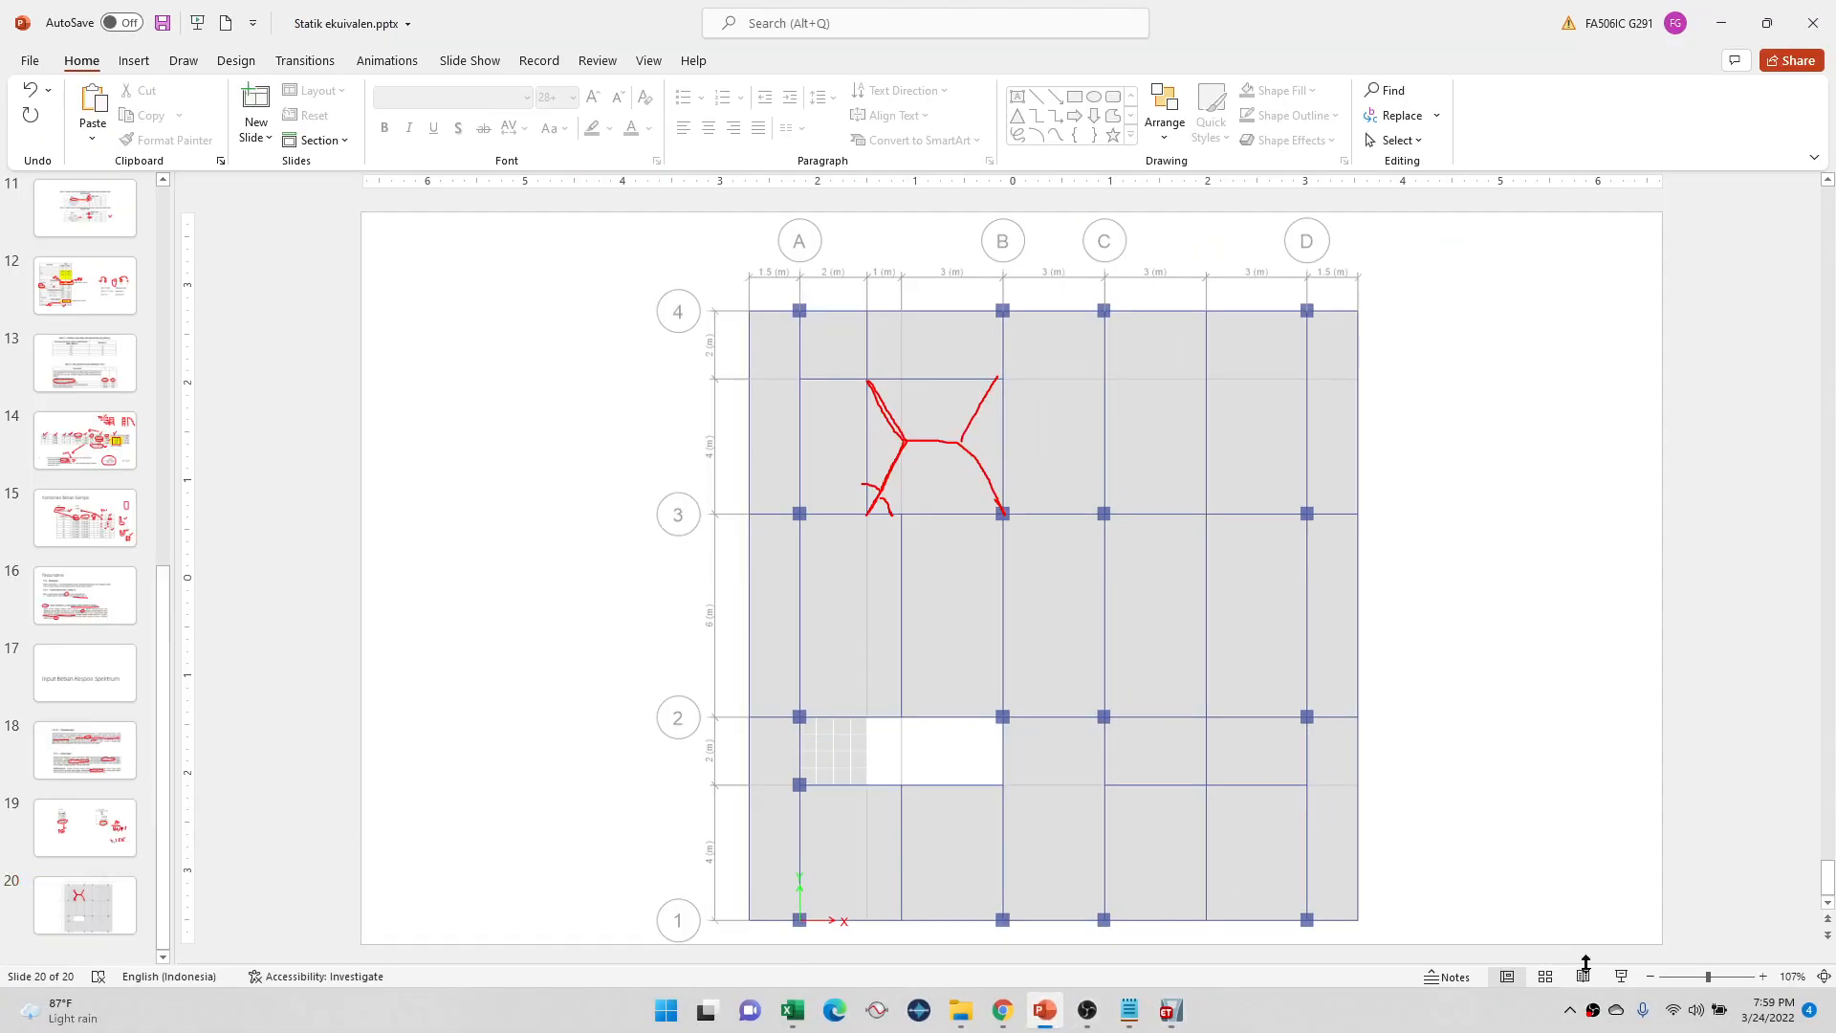
Step: Present slide 20, draw red load-distribution lines on the slab panel beside grid D between 3 and 4, and keep the ink annotations
left_click(1626, 983)
left_click(90, 1014)
left_click(72, 861)
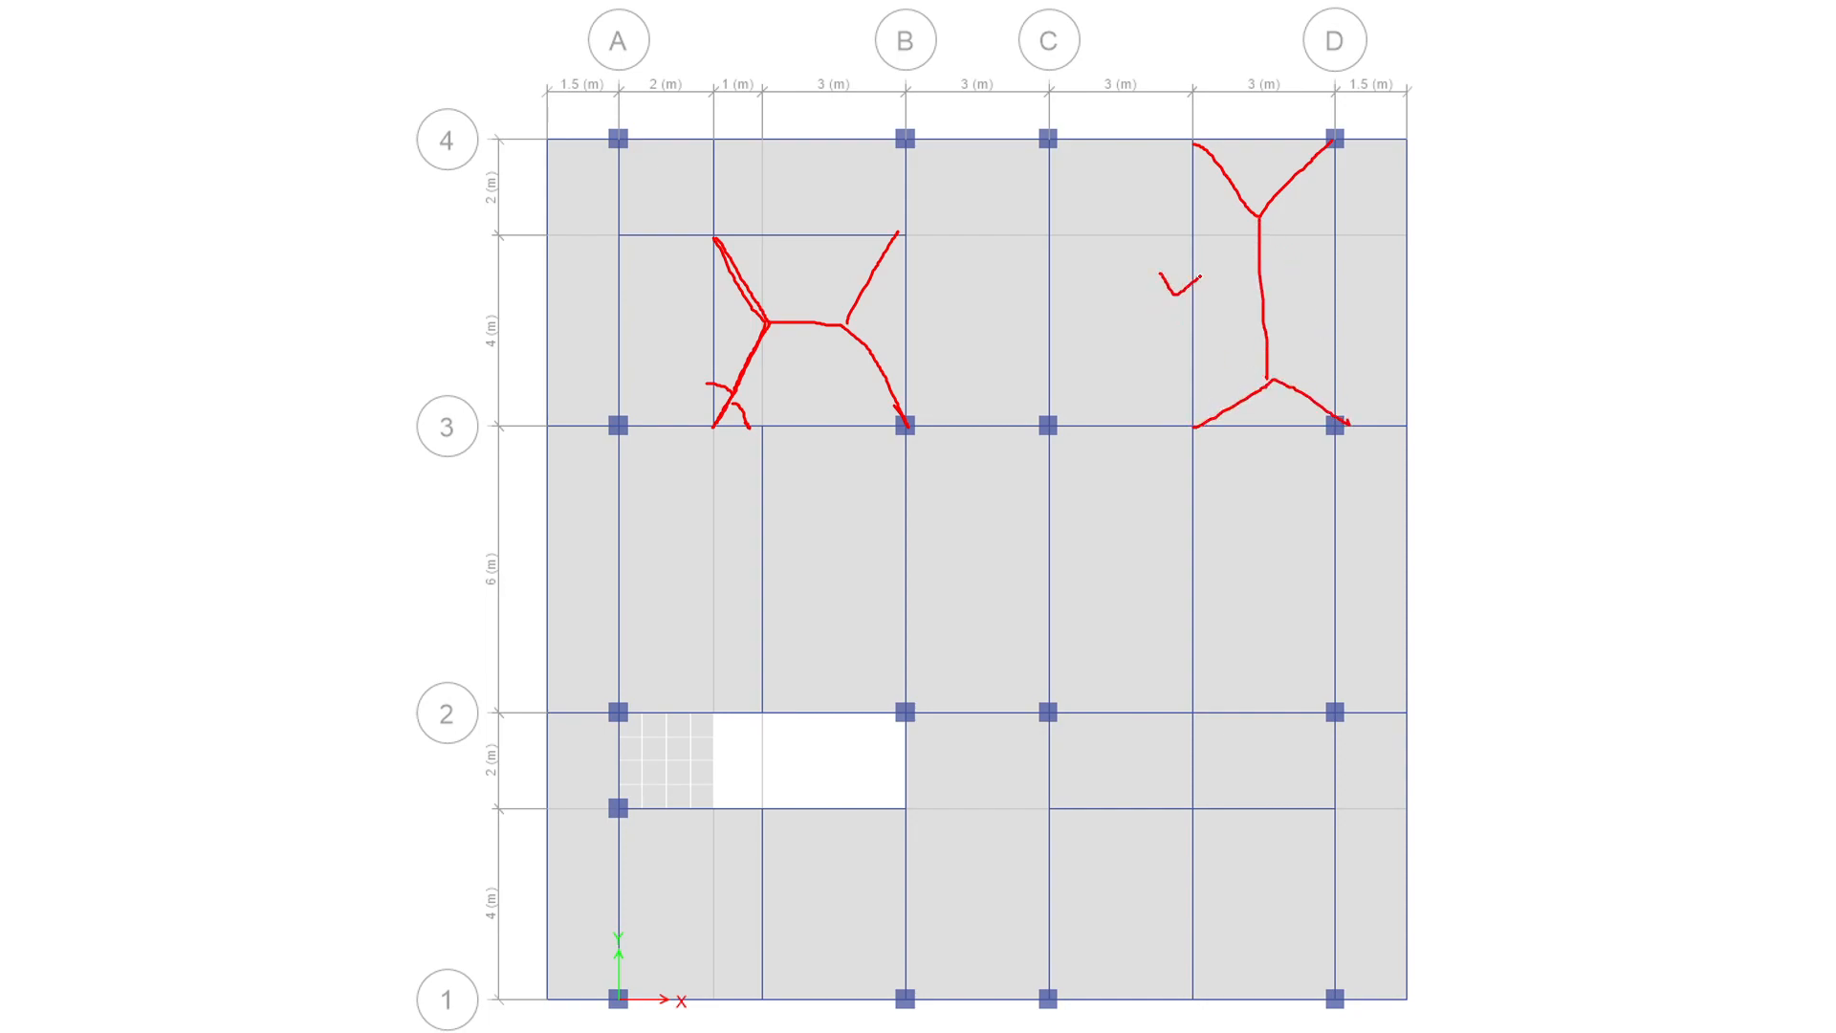
key("Escape")
left_click(877, 554)
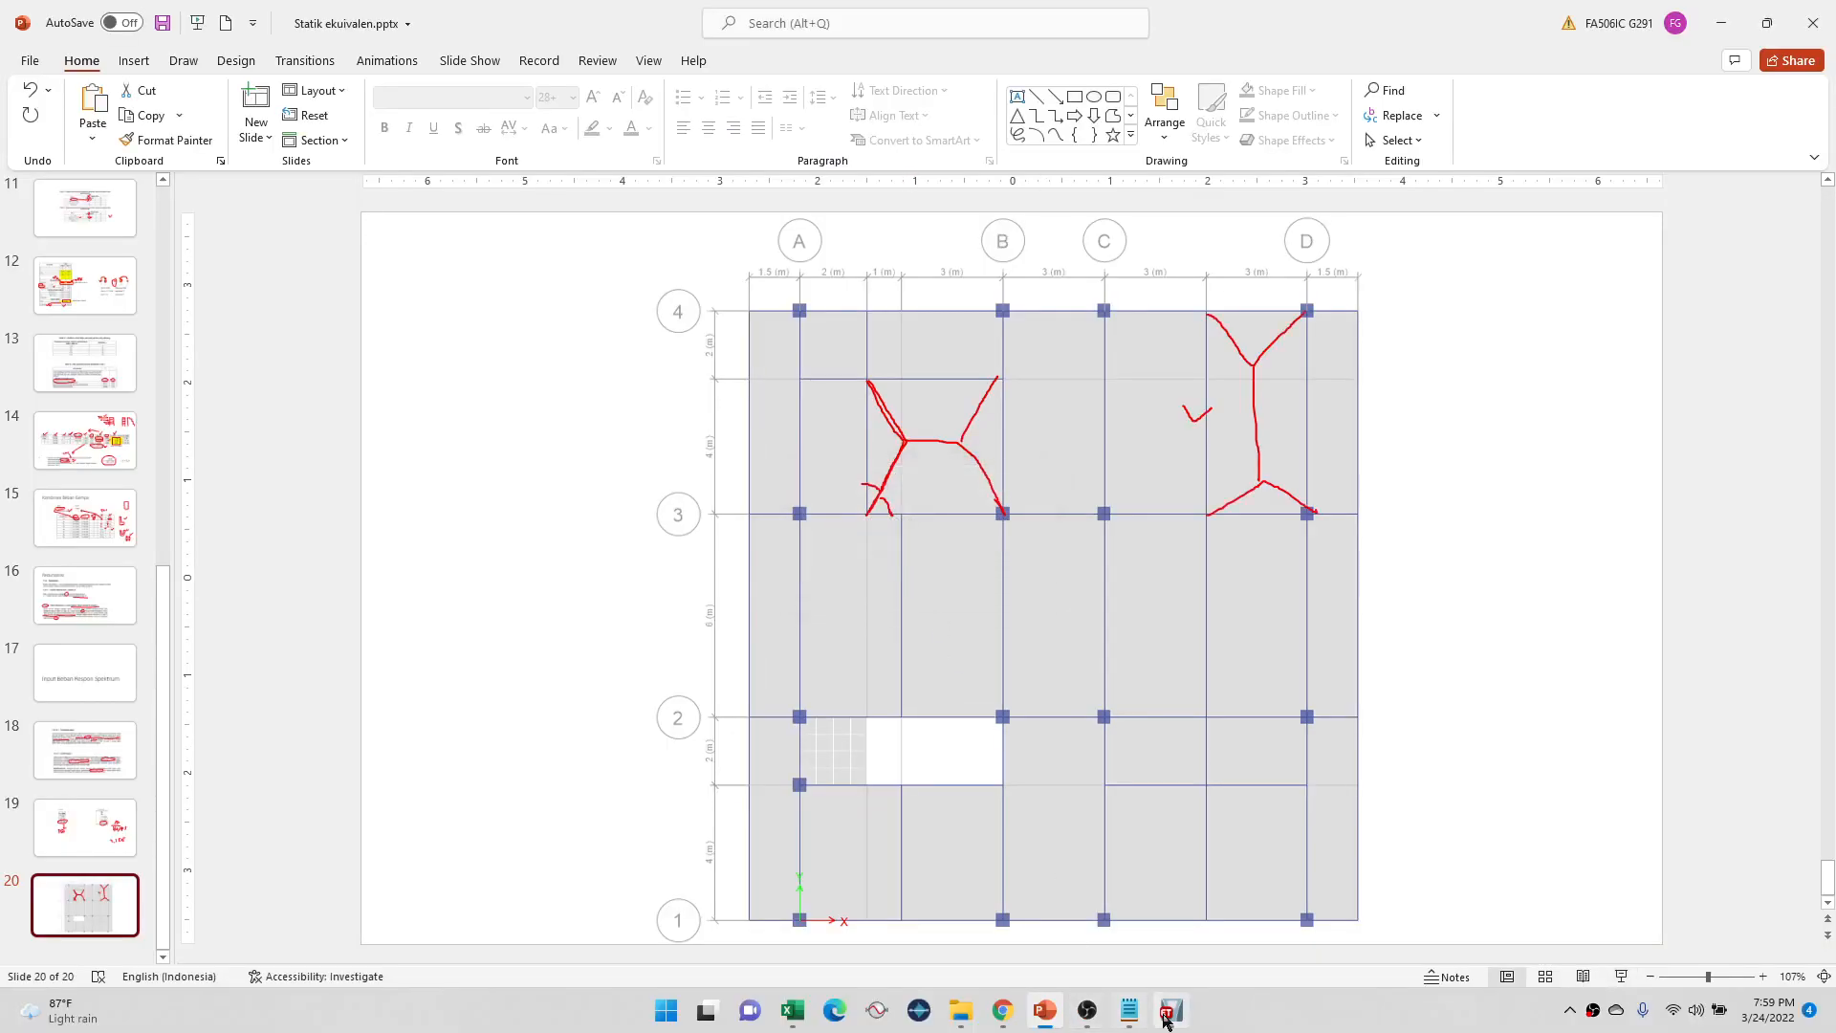
Step: Switch back to ETABS and display the Dead load Moment 3-3 diagram on the Story2 plan again
left_click(1166, 1020)
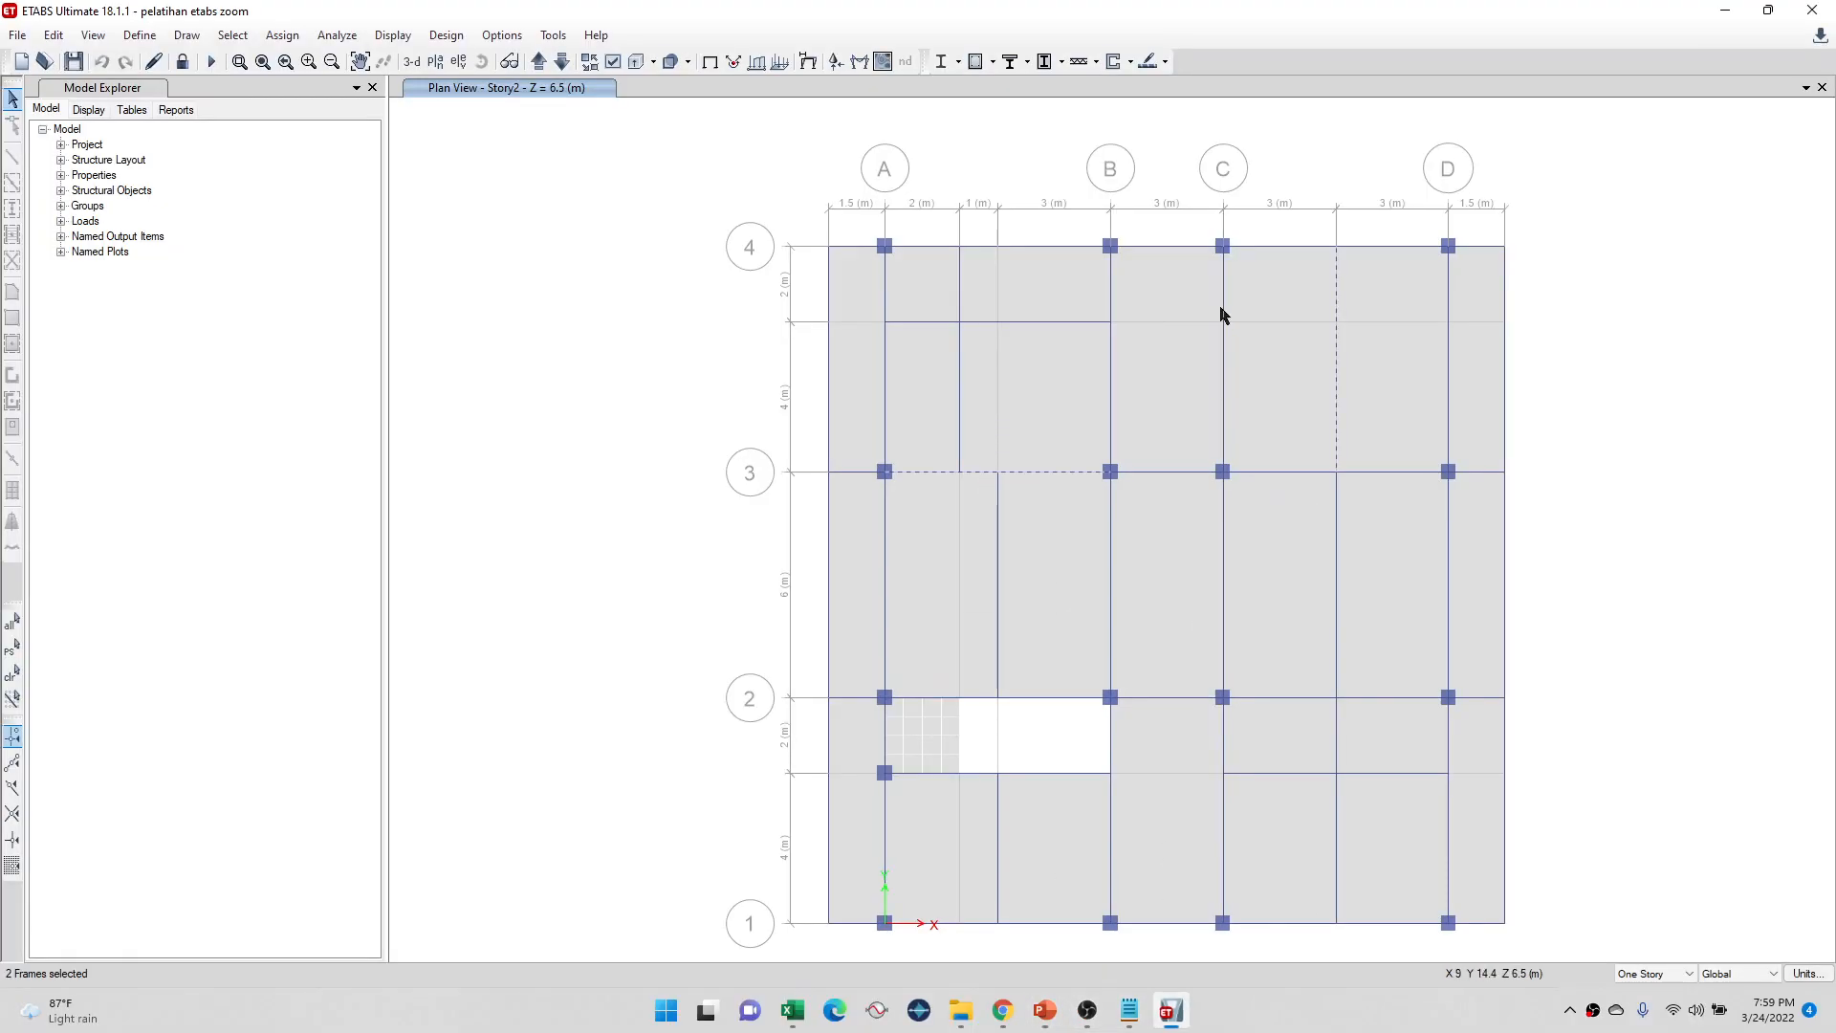
right_click(1339, 314)
key("Escape")
left_click(393, 33)
mouse_move(574, 263)
left_click(820, 312)
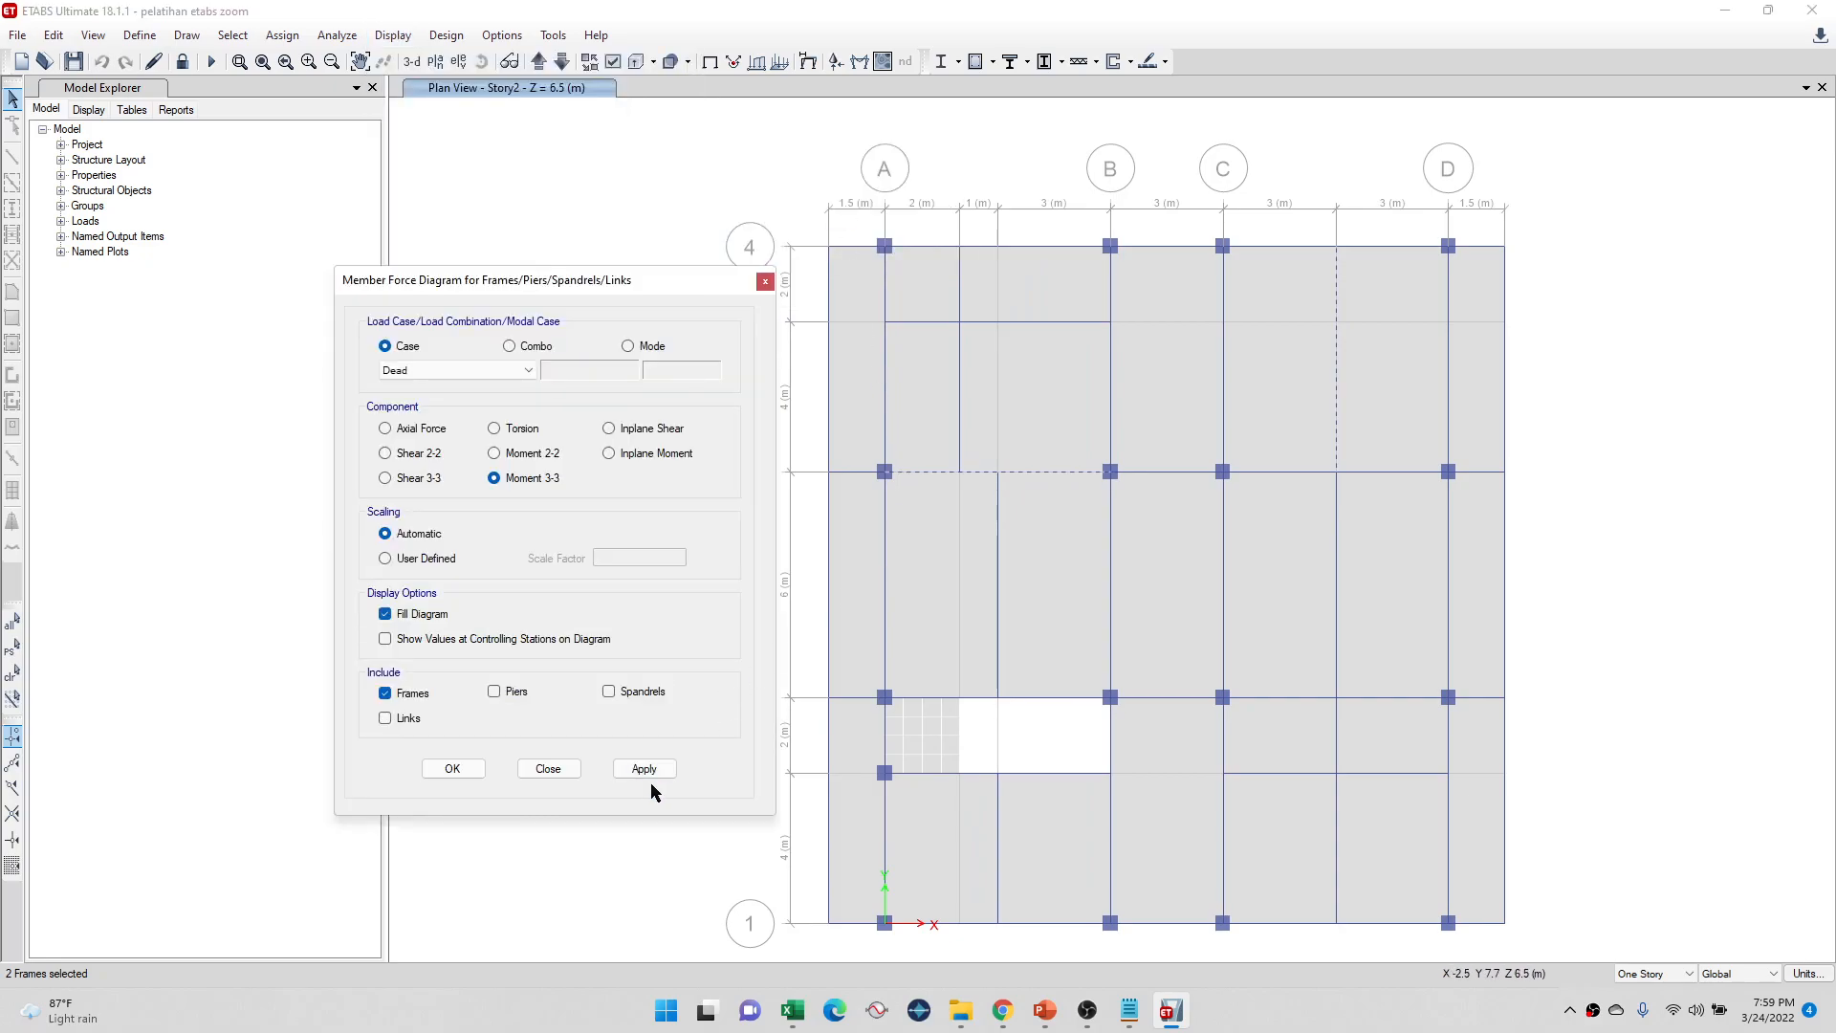
left_click(644, 770)
left_click(765, 281)
Step: Examine the equivalent loads of the secondary beam midway between C and D, grids 3-4, for the Dead, Live and SIDL cases
right_click(1337, 328)
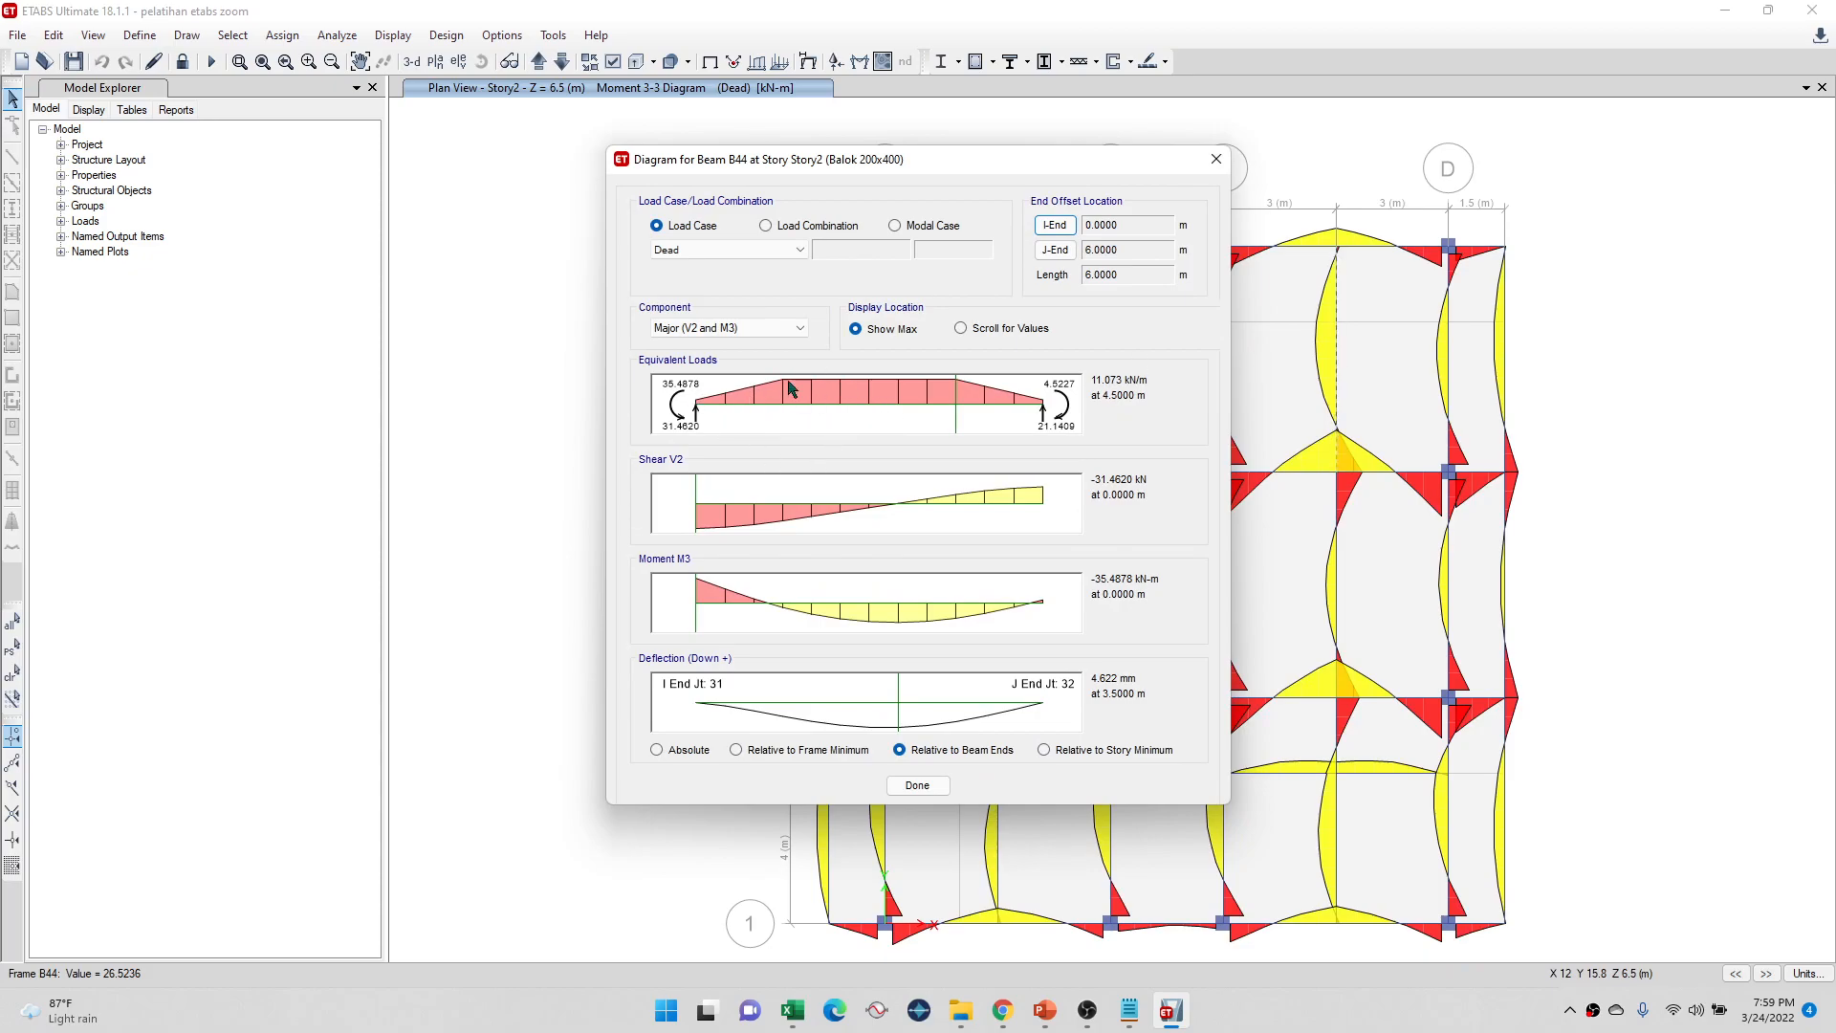
left_click(720, 250)
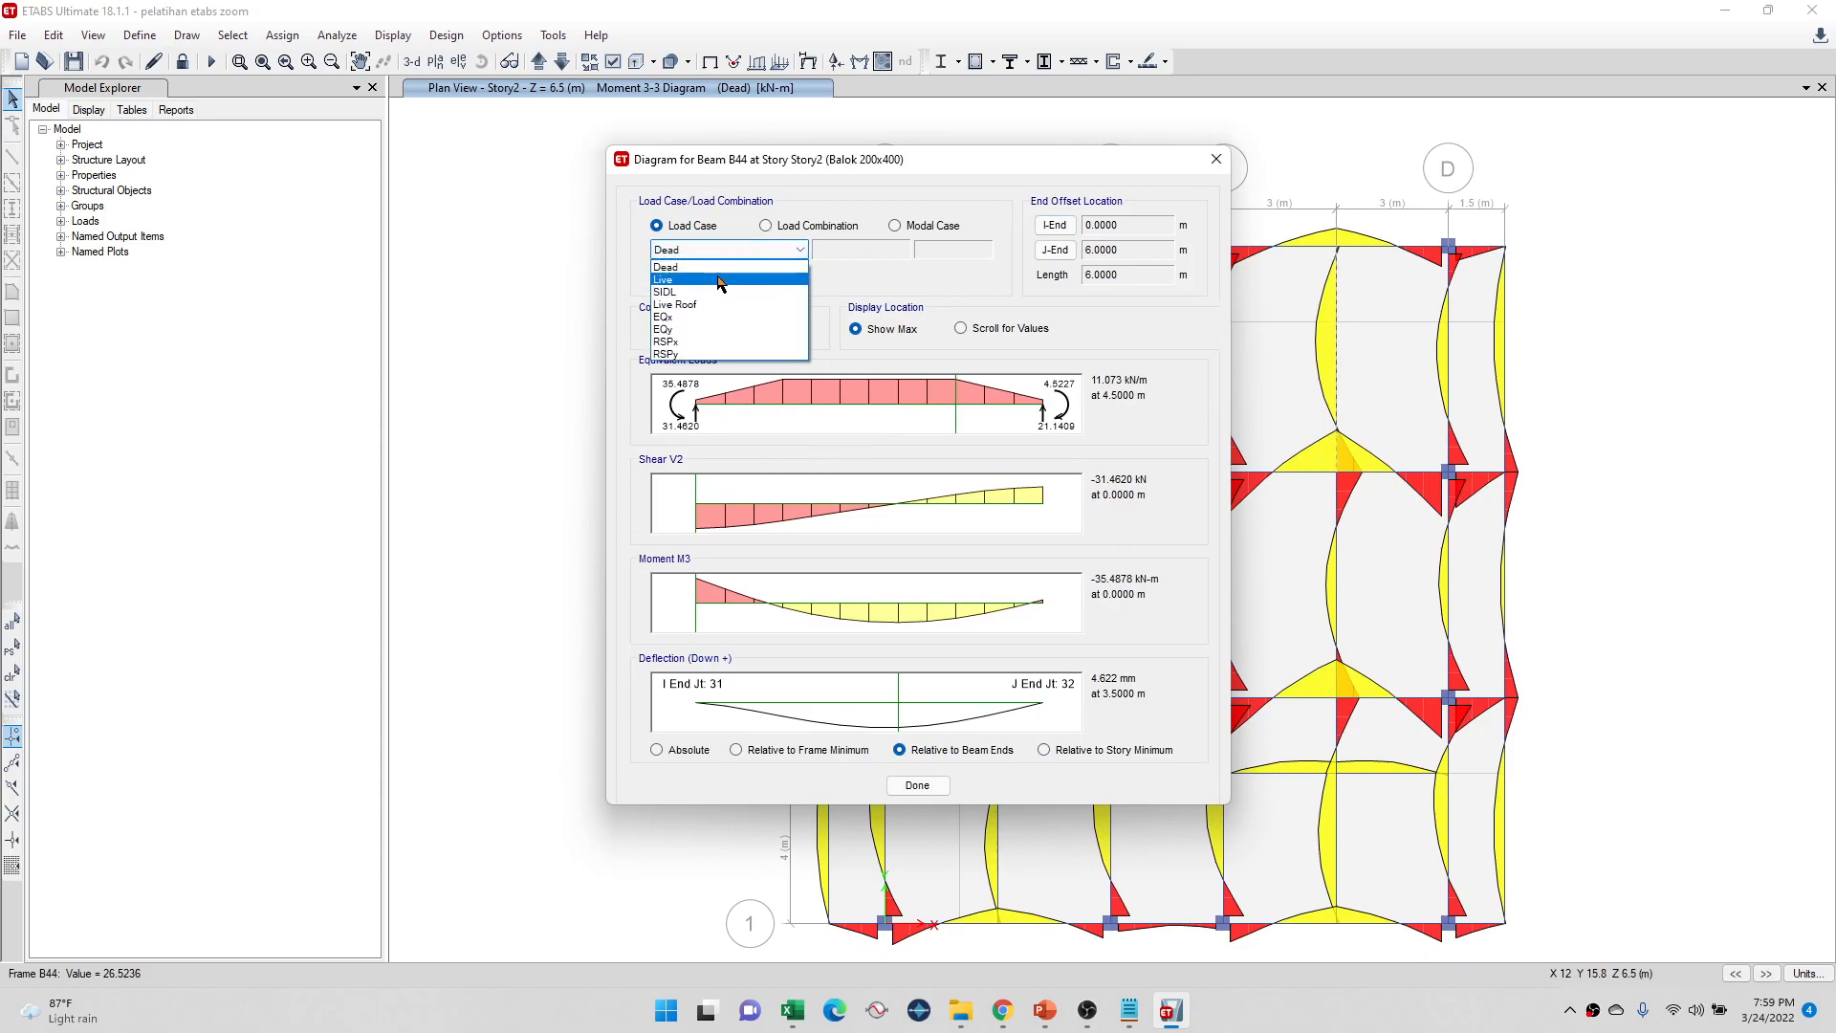
left_click(719, 280)
left_click(754, 251)
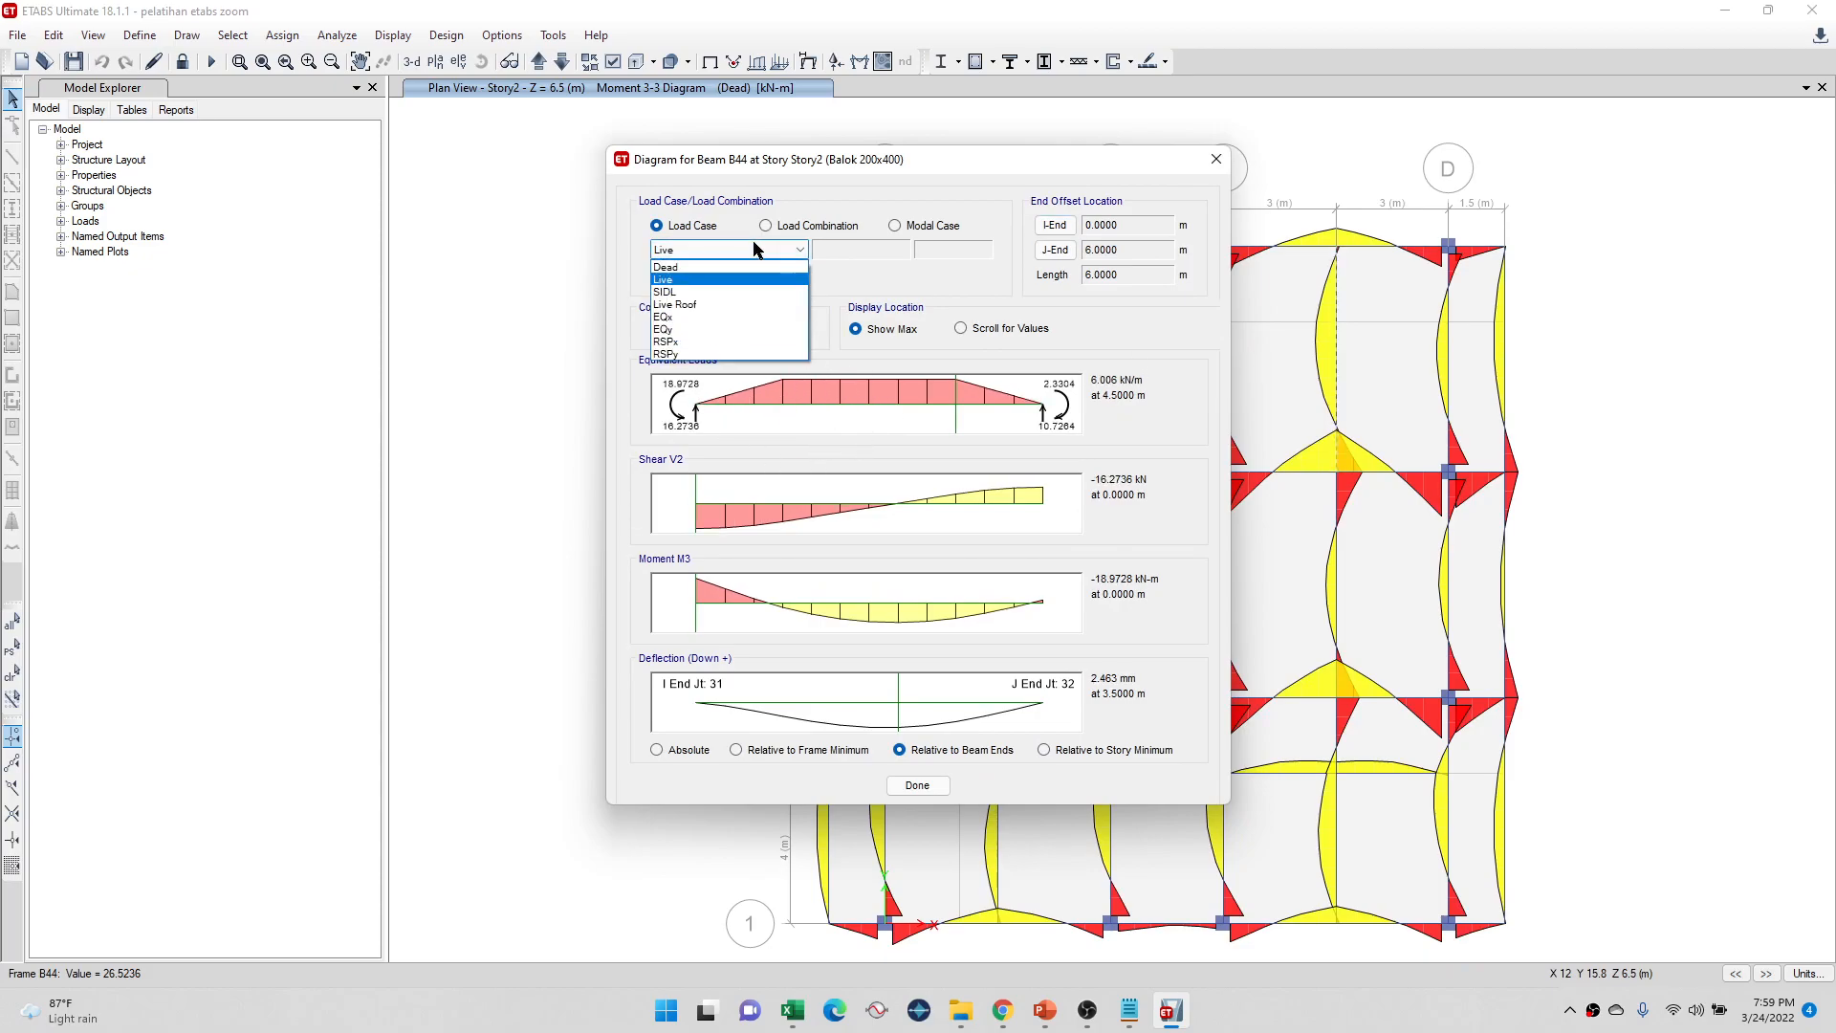
left_click(699, 292)
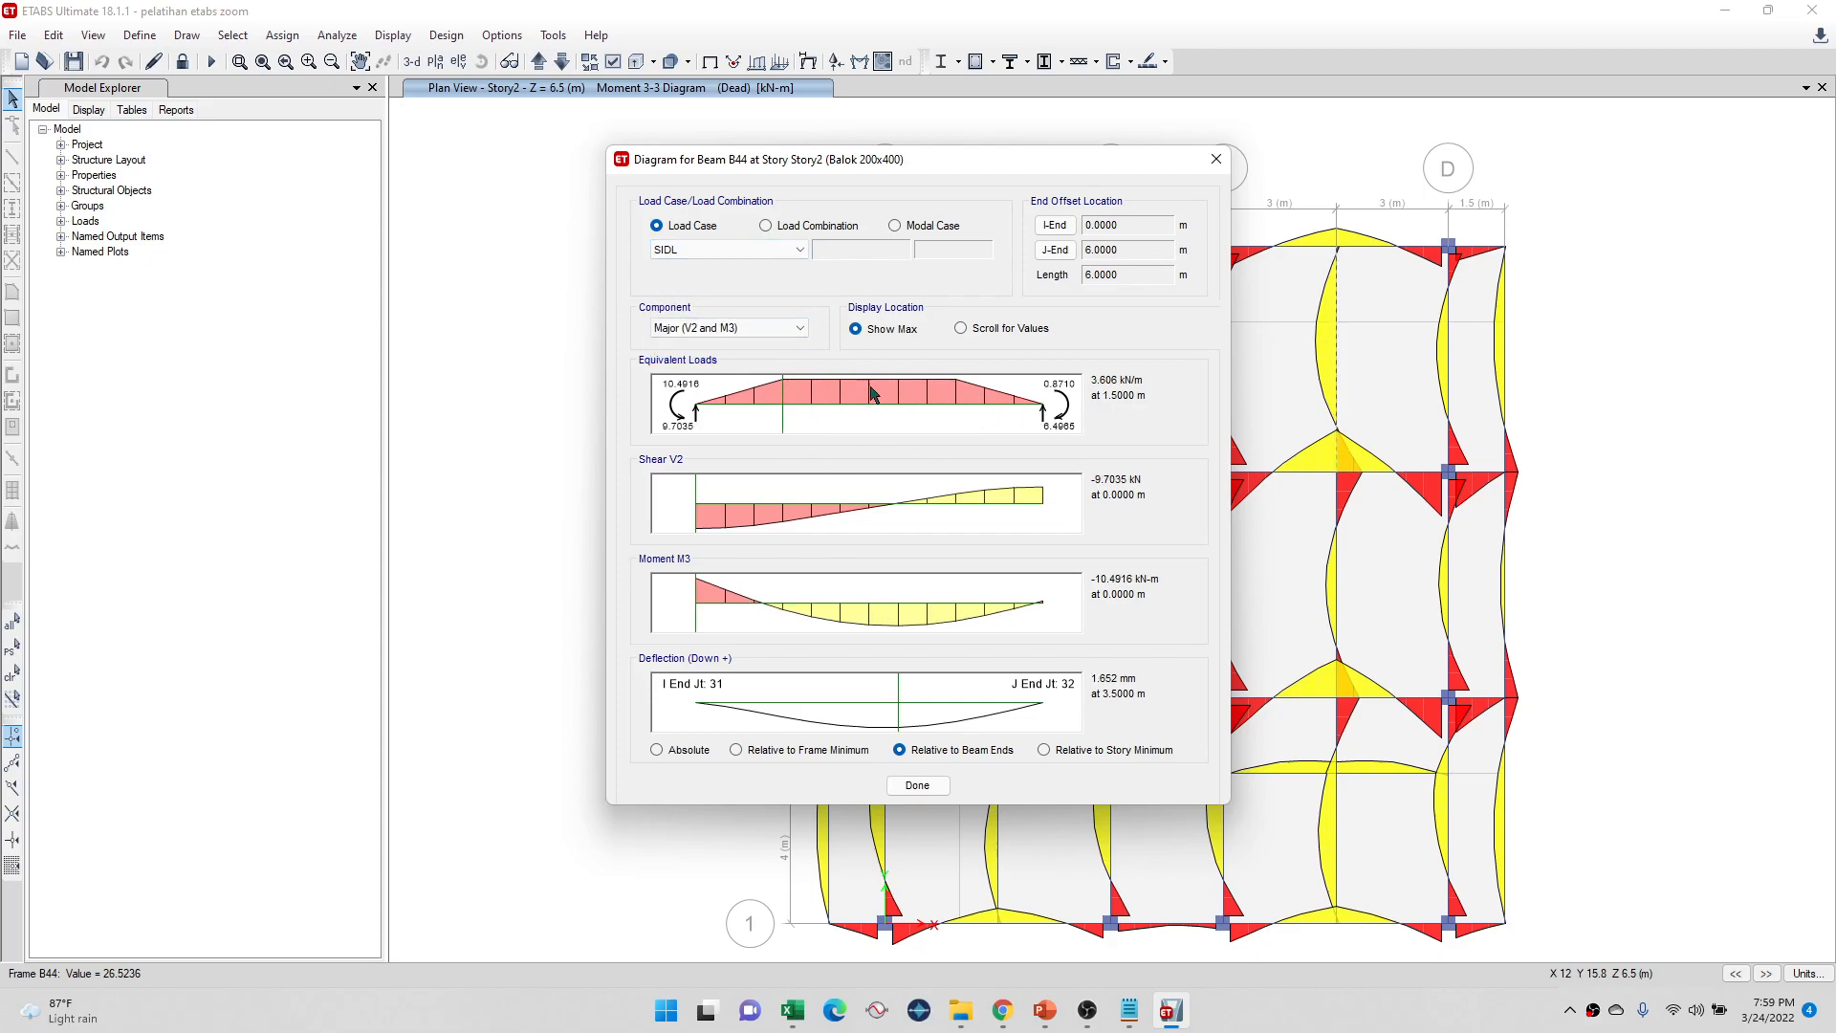
left_click(1217, 158)
Step: Examine the equivalent load and force diagrams of the grid 3 beam between C and D under the Dead case
right_click(1401, 478)
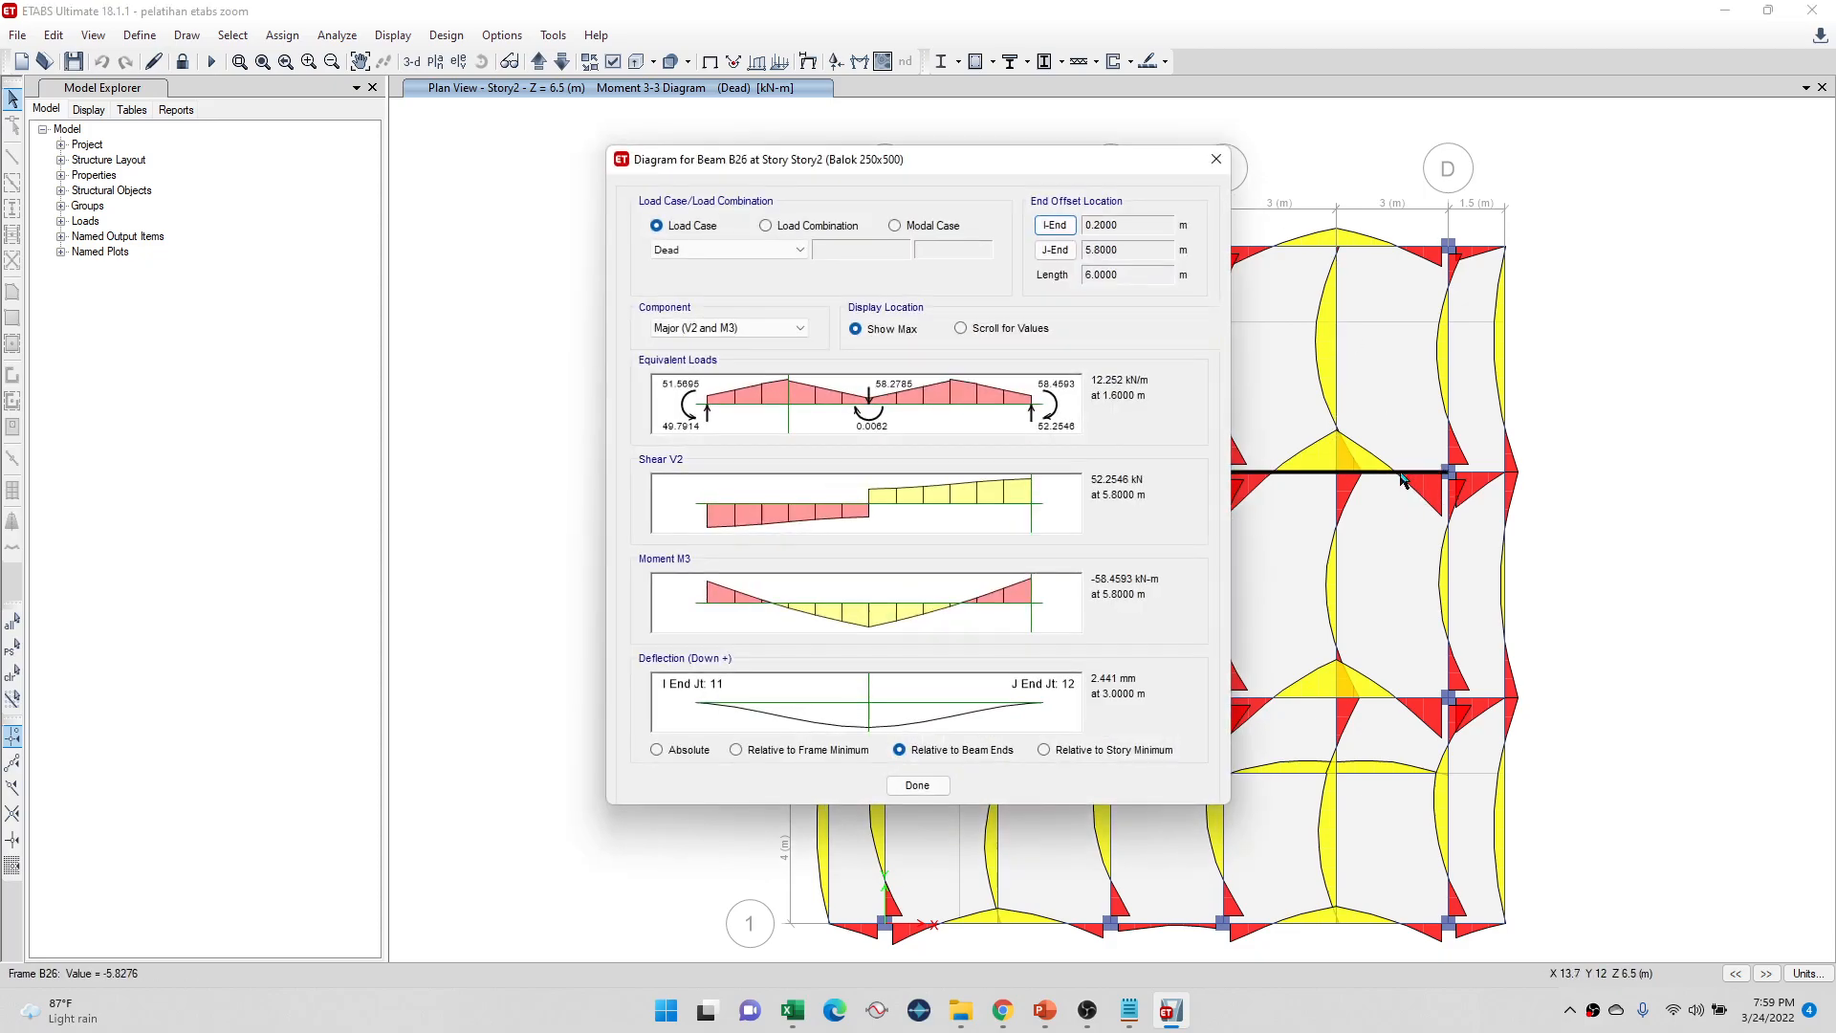
left_click_drag(1069, 159, 893, 183)
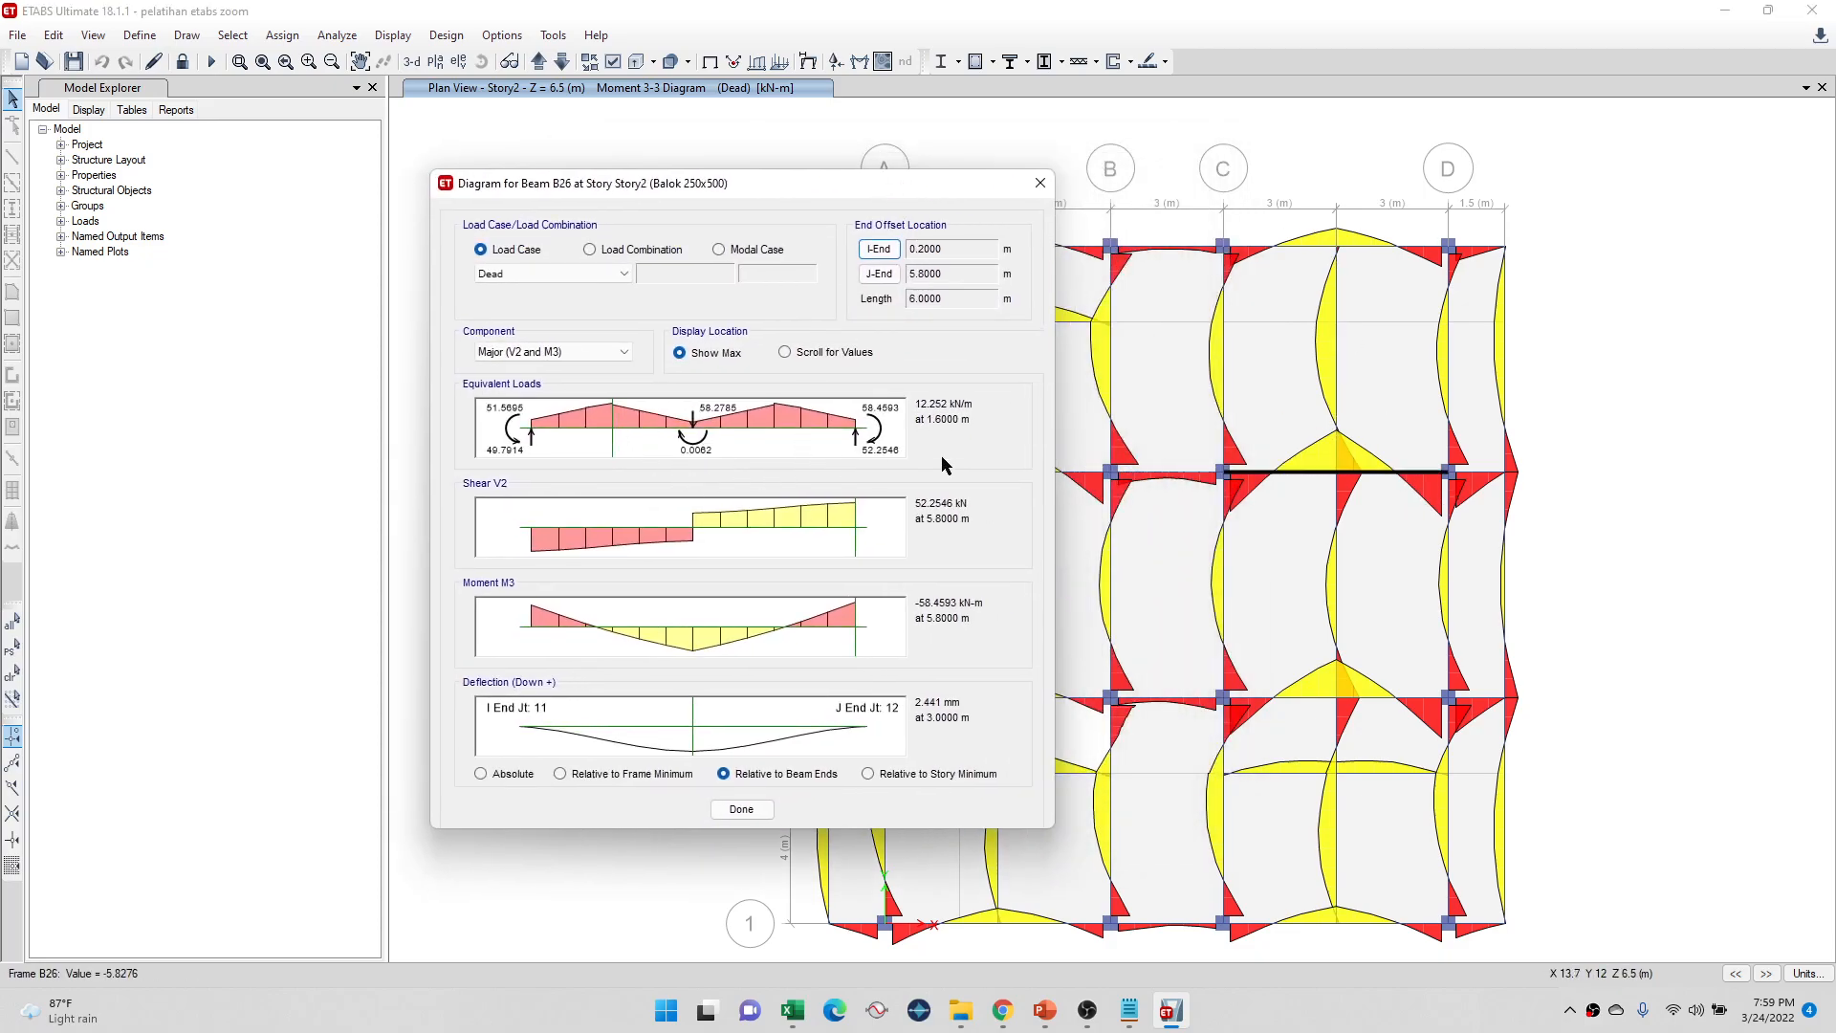
left_click(1040, 183)
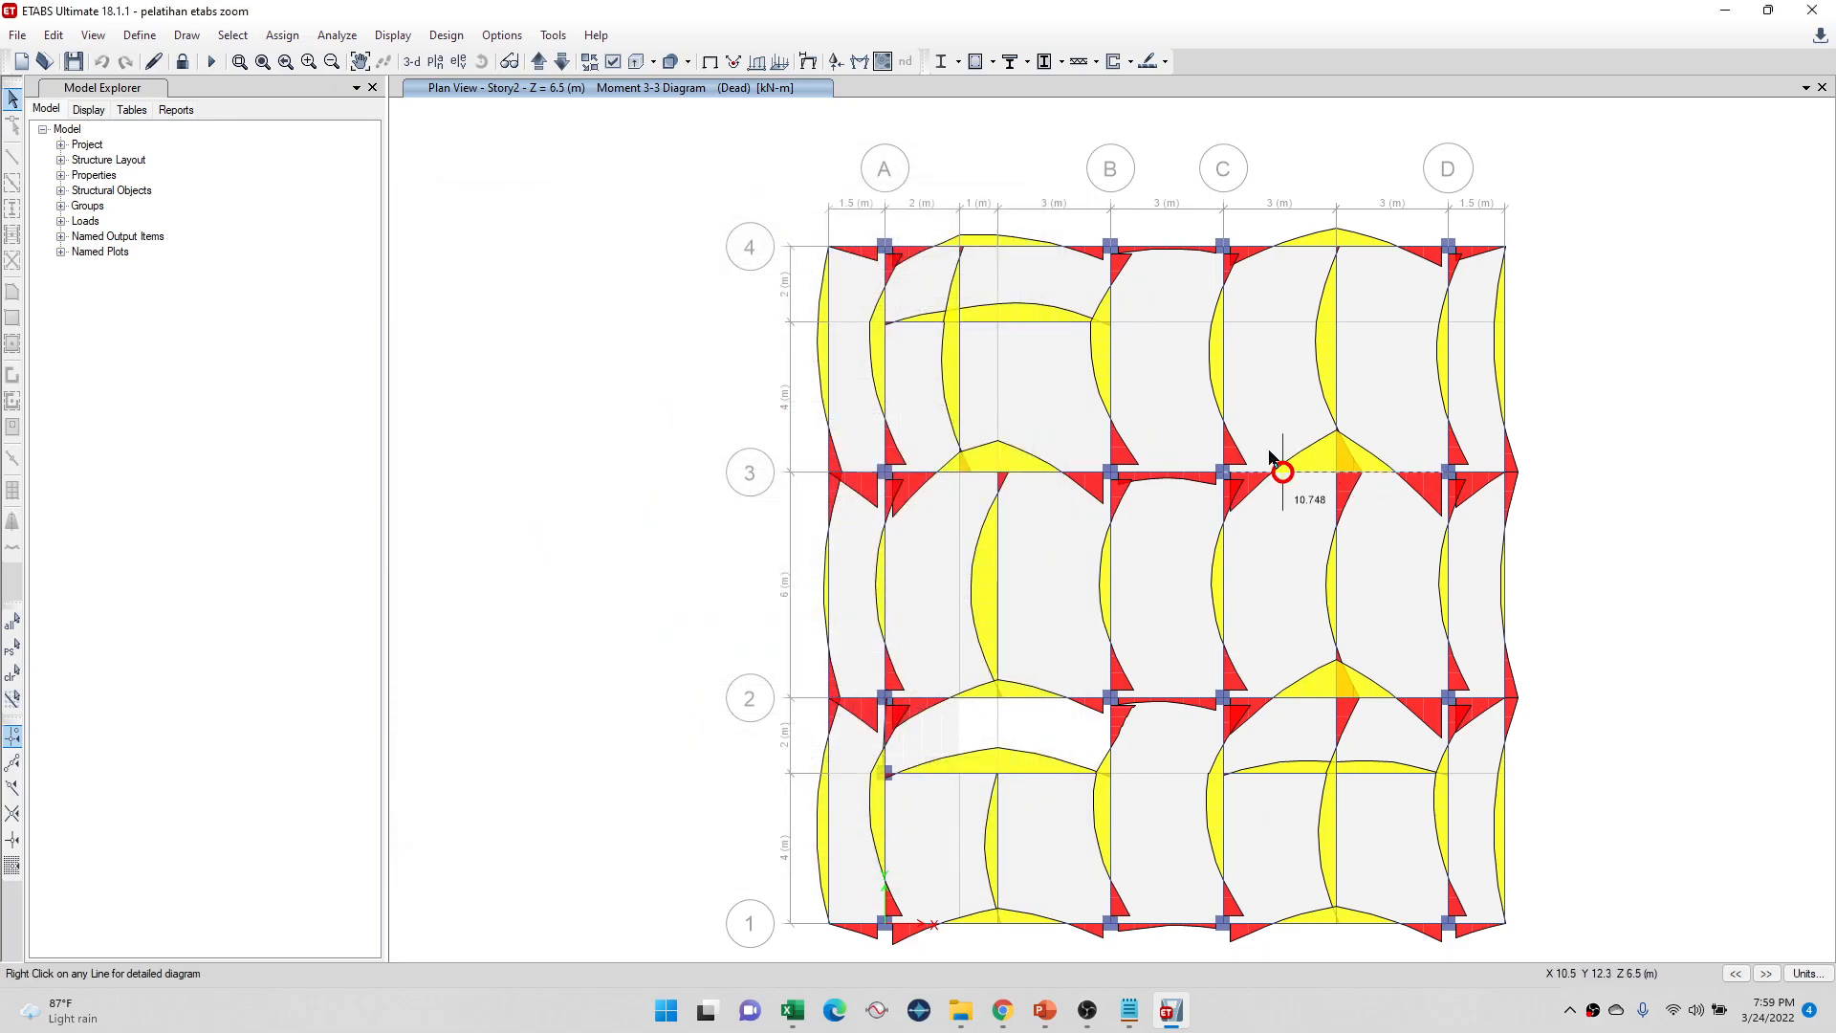
right_click(584, 349)
left_click(534, 329)
Step: Switch to the 3-D view and review the property data of slab section S15
left_click(418, 65)
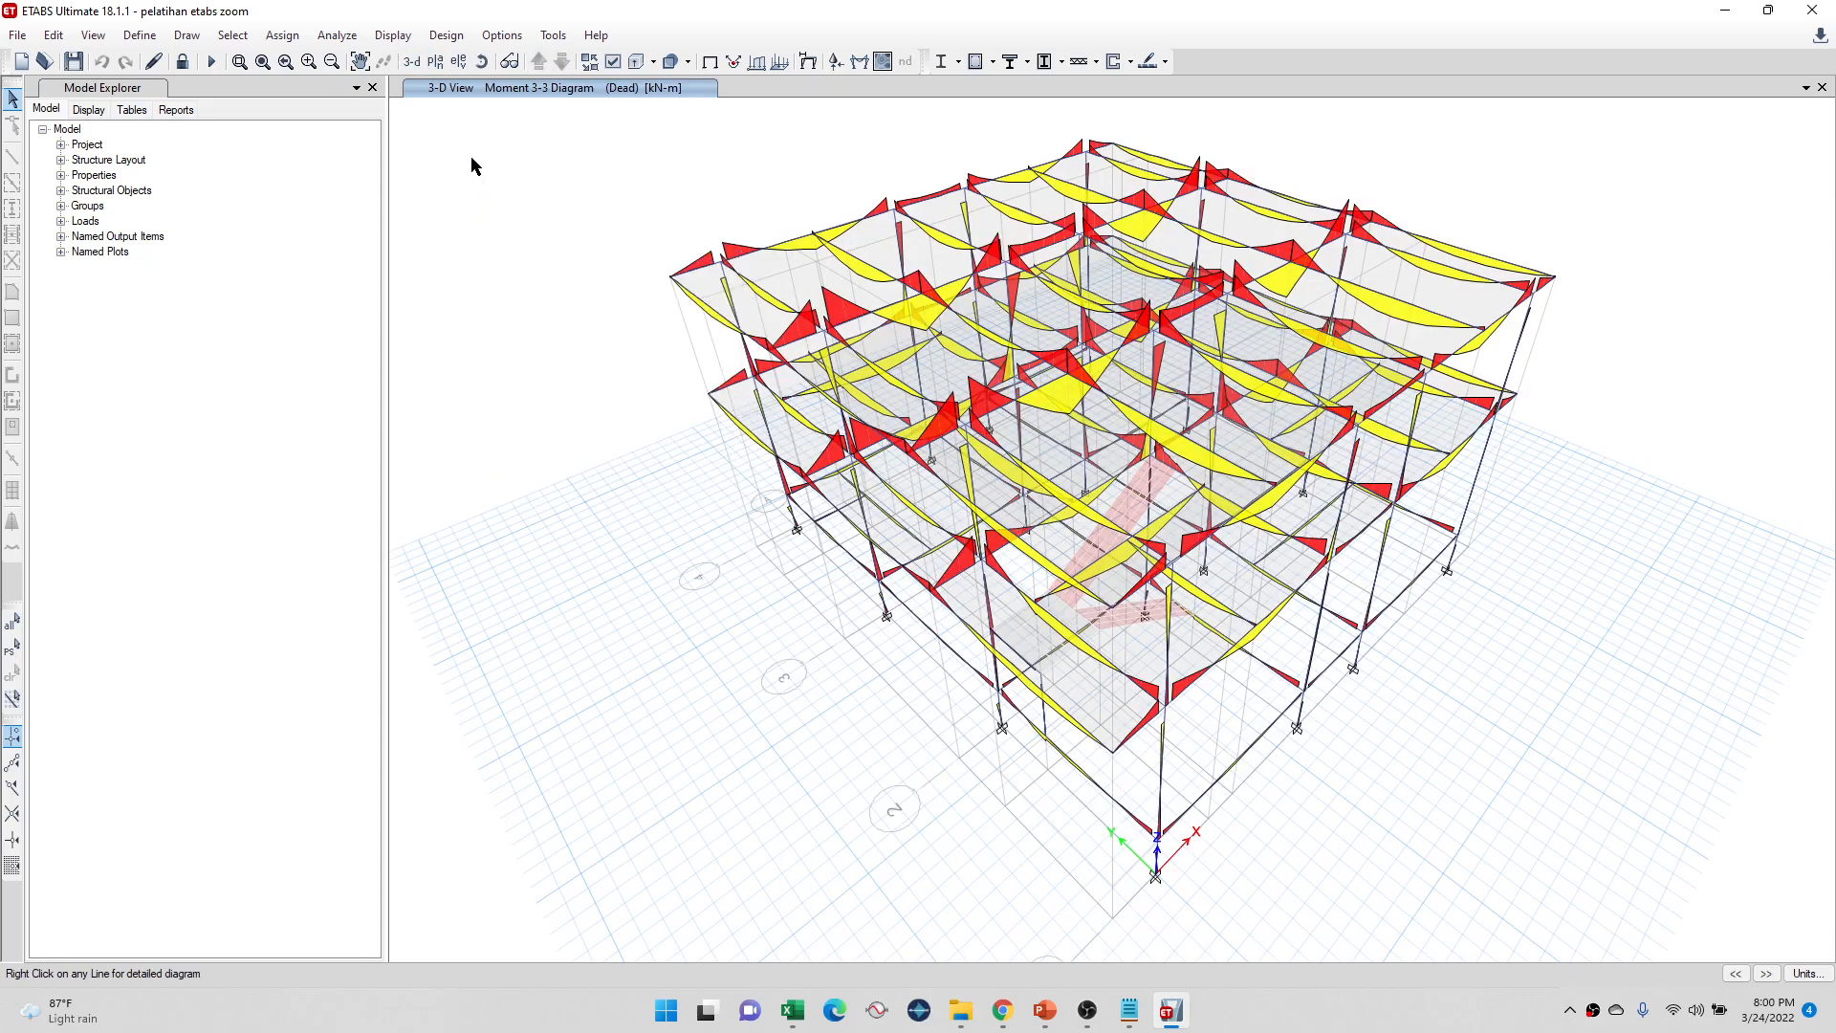
left_click(147, 37)
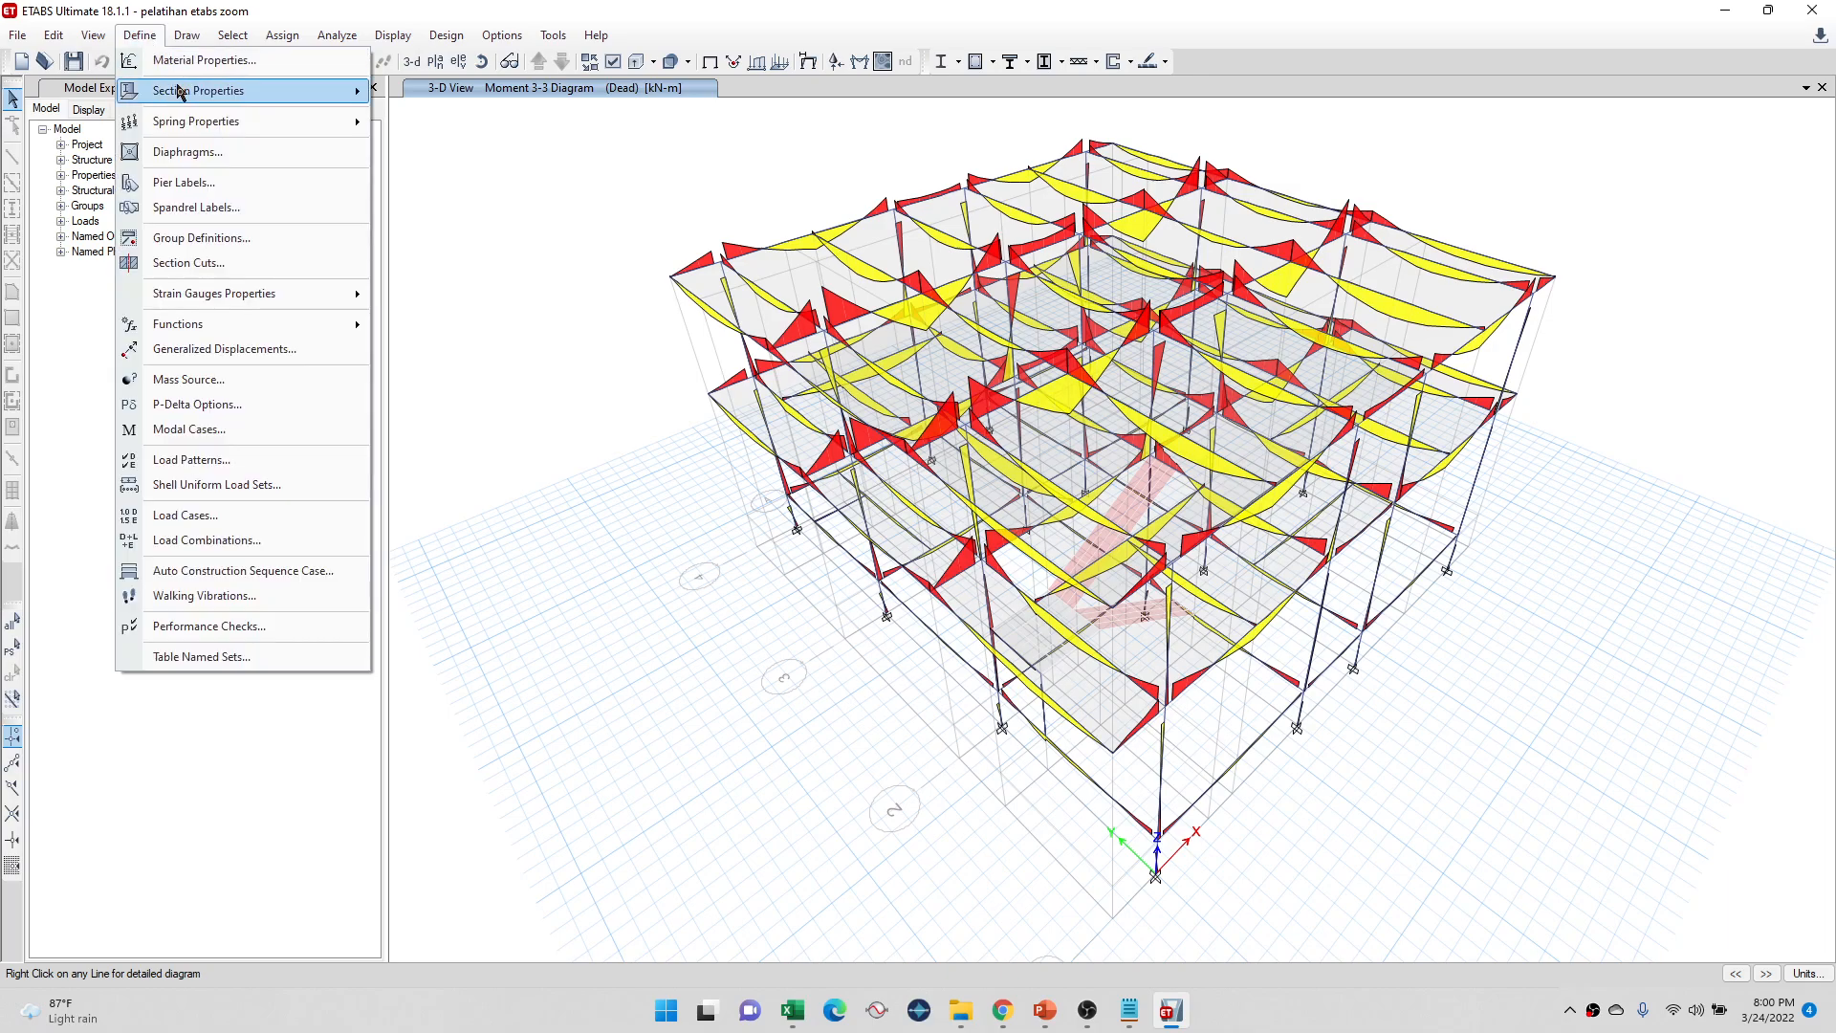
mouse_move(225, 91)
left_click(445, 149)
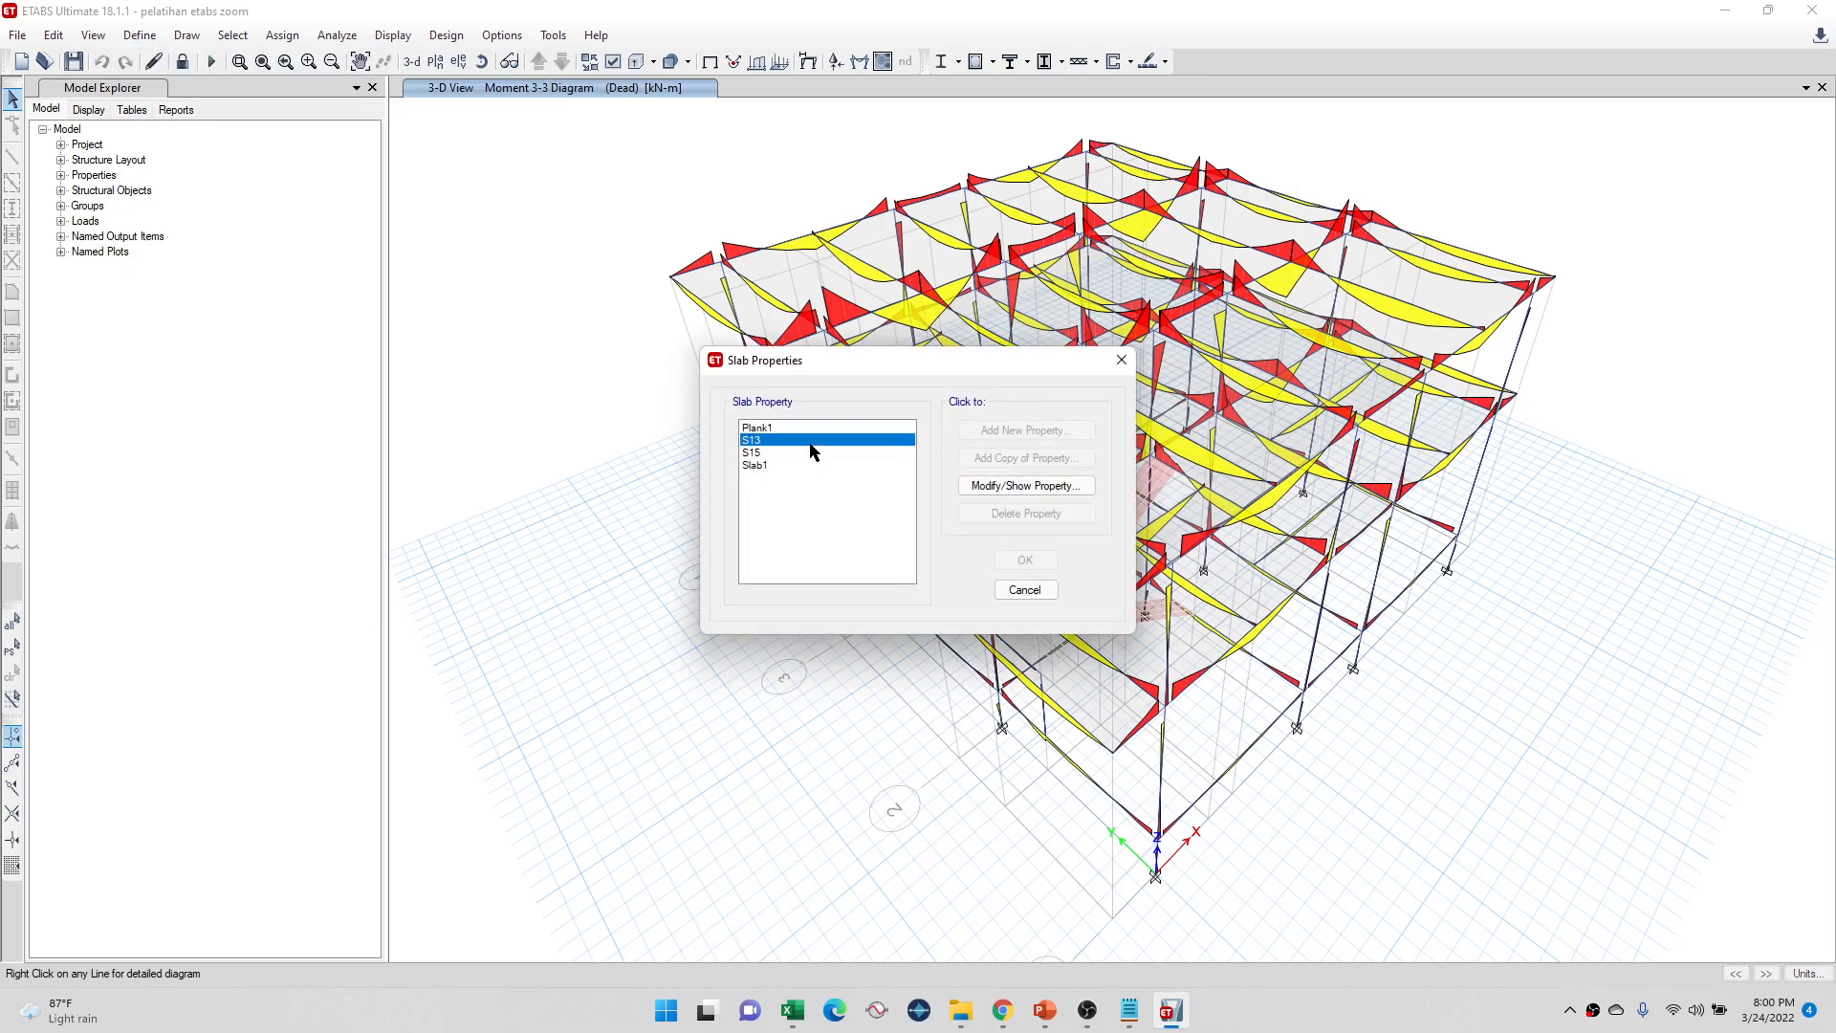
left_click(876, 454)
left_click(991, 486)
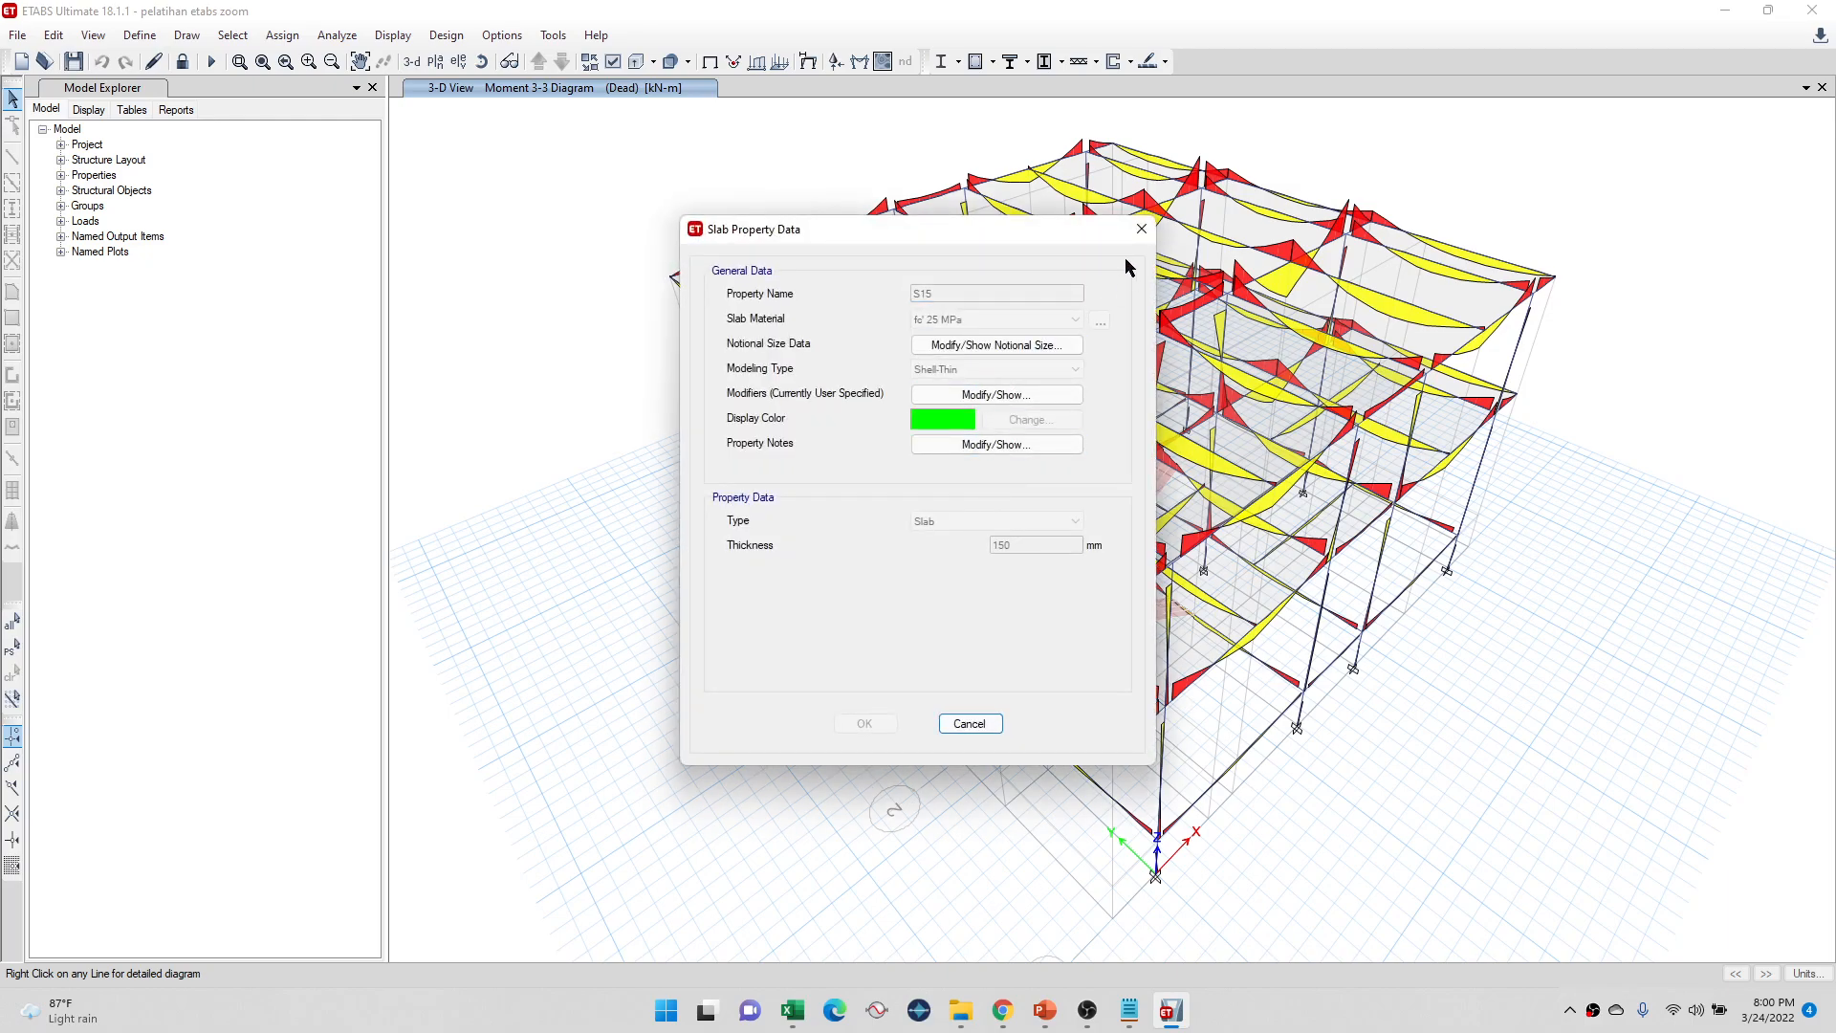
left_click(1141, 229)
left_click(1119, 361)
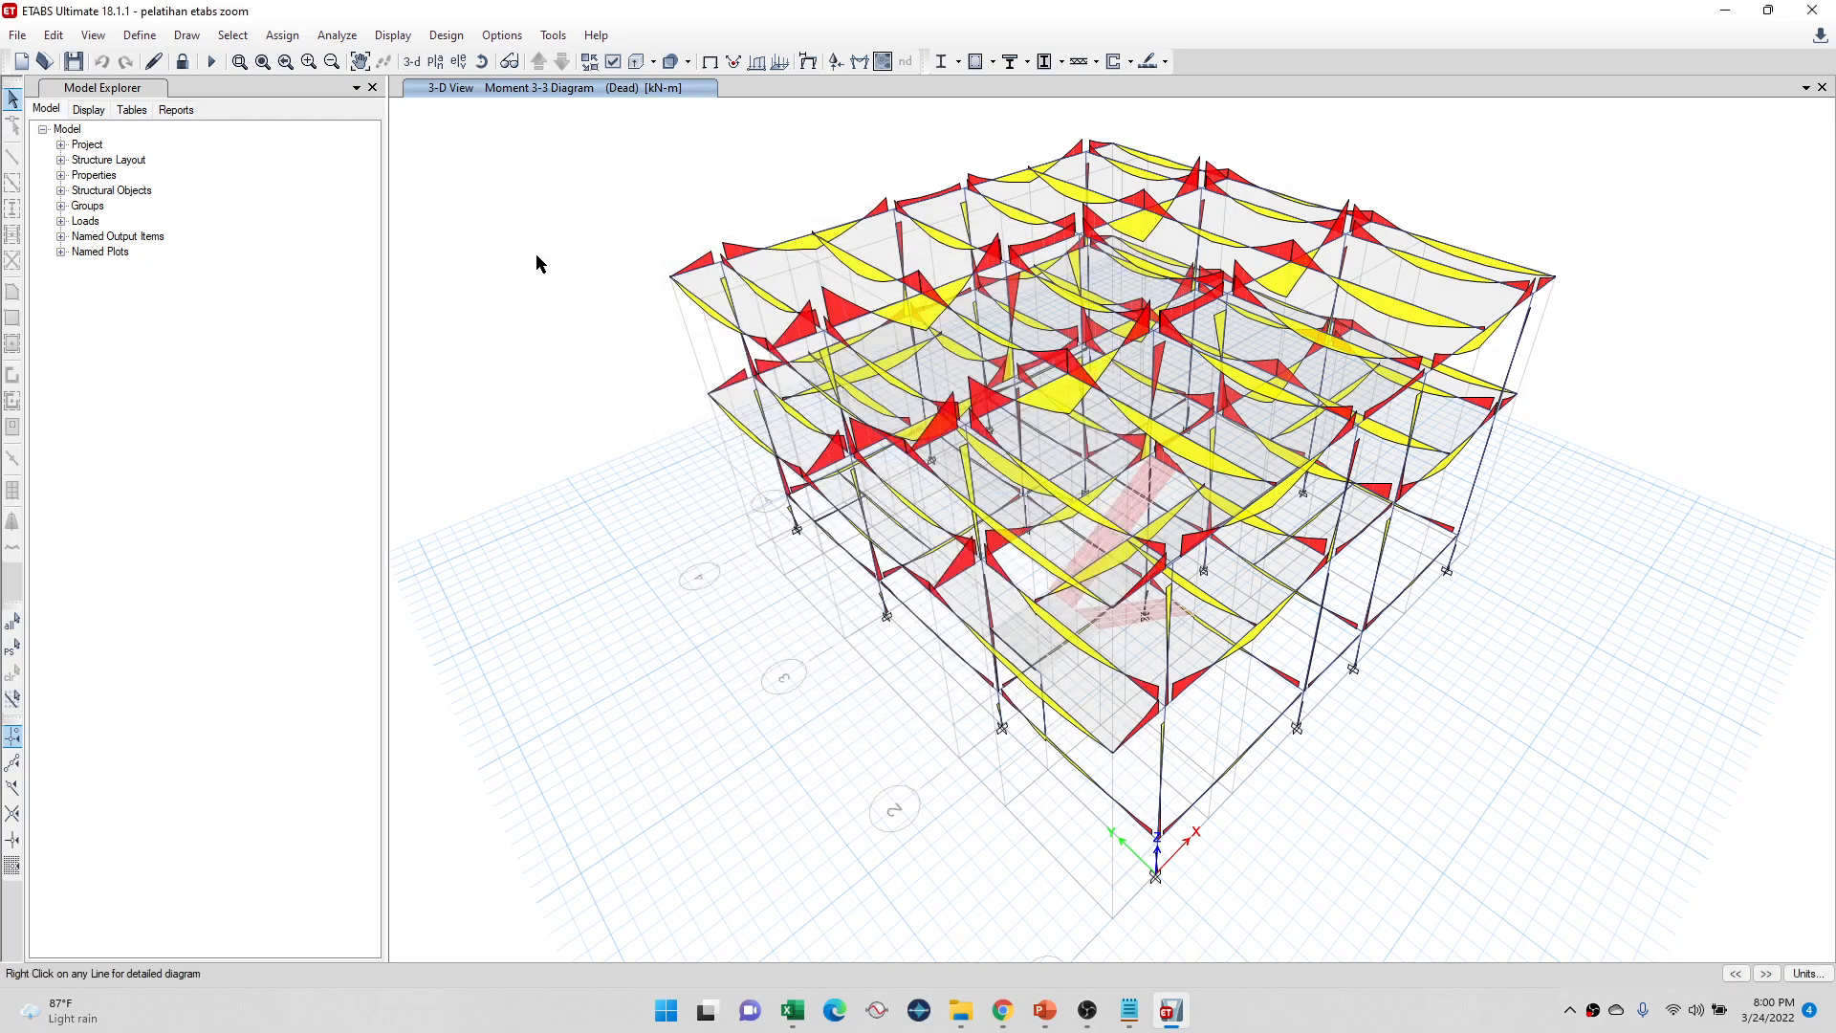
Step: Unlock the model, deleting the analysis results, and set the modeling type of slab section S13 to Shell-Thin
left_click(182, 61)
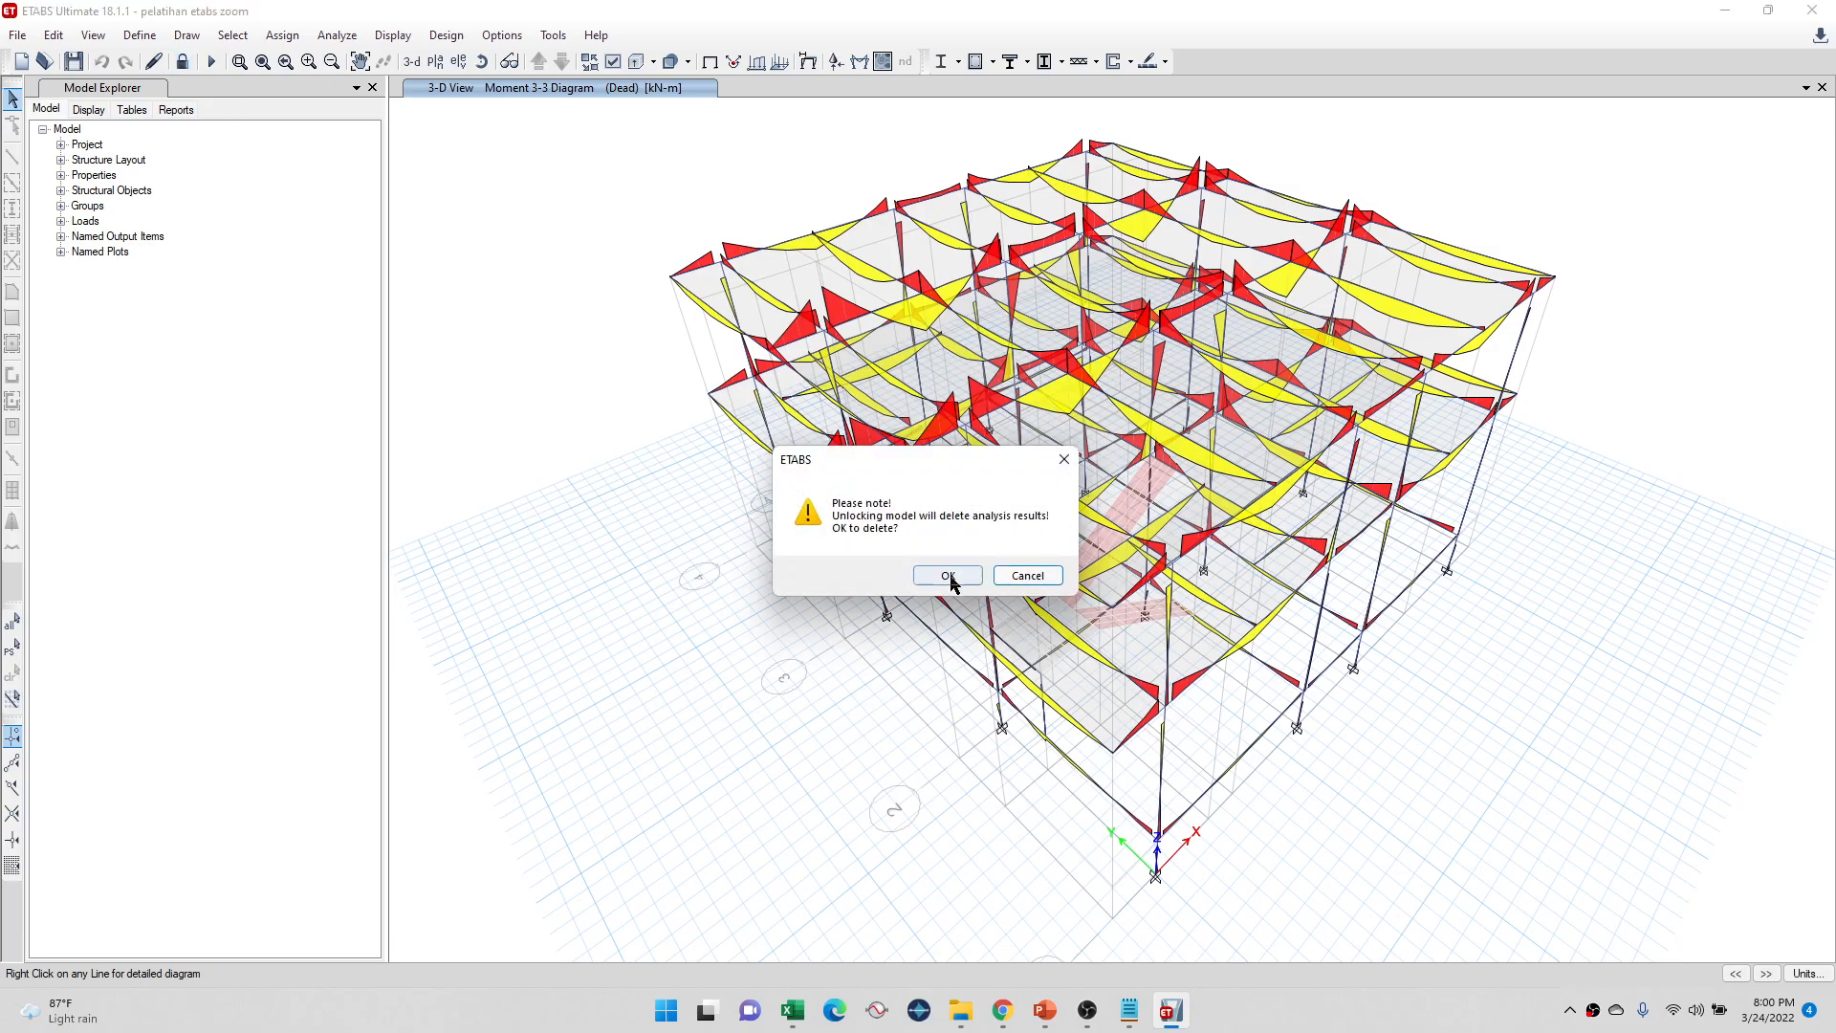
left_click(938, 577)
left_click(139, 36)
mouse_move(206, 92)
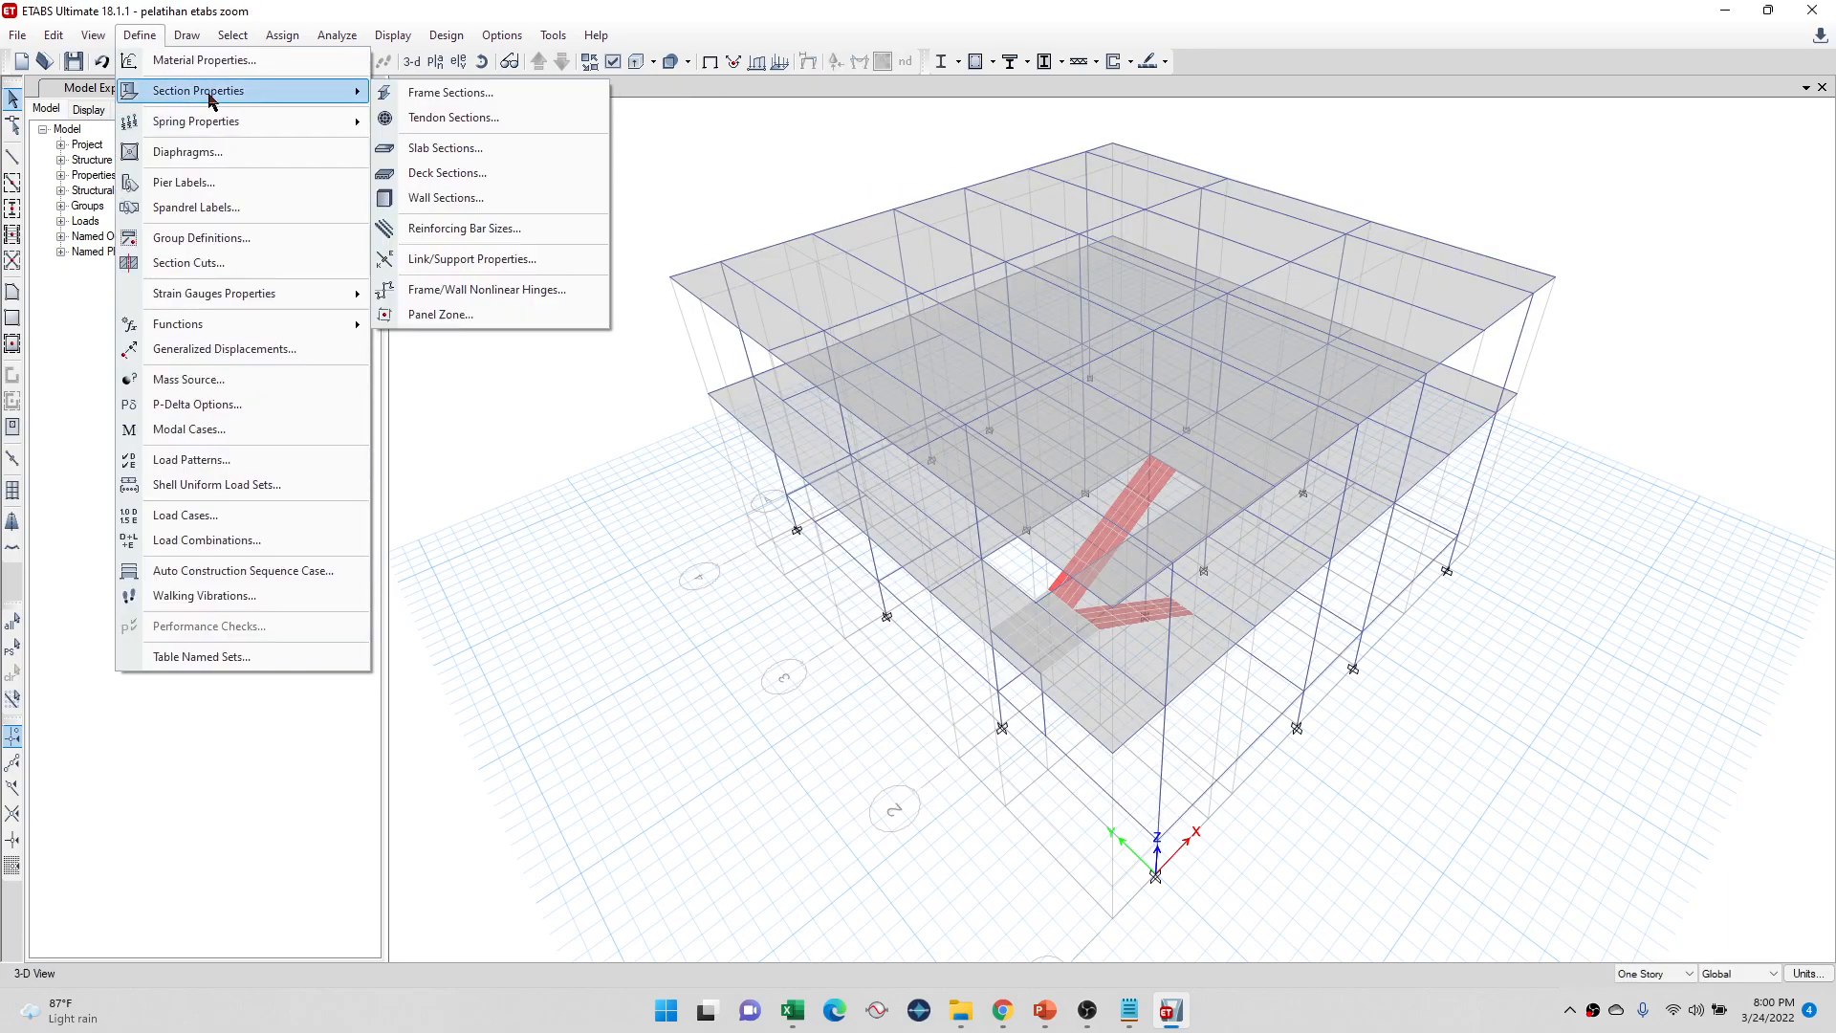
left_click(487, 153)
left_click(820, 451)
left_click(820, 440)
left_click(978, 486)
left_click(975, 370)
left_click(974, 387)
left_click(865, 724)
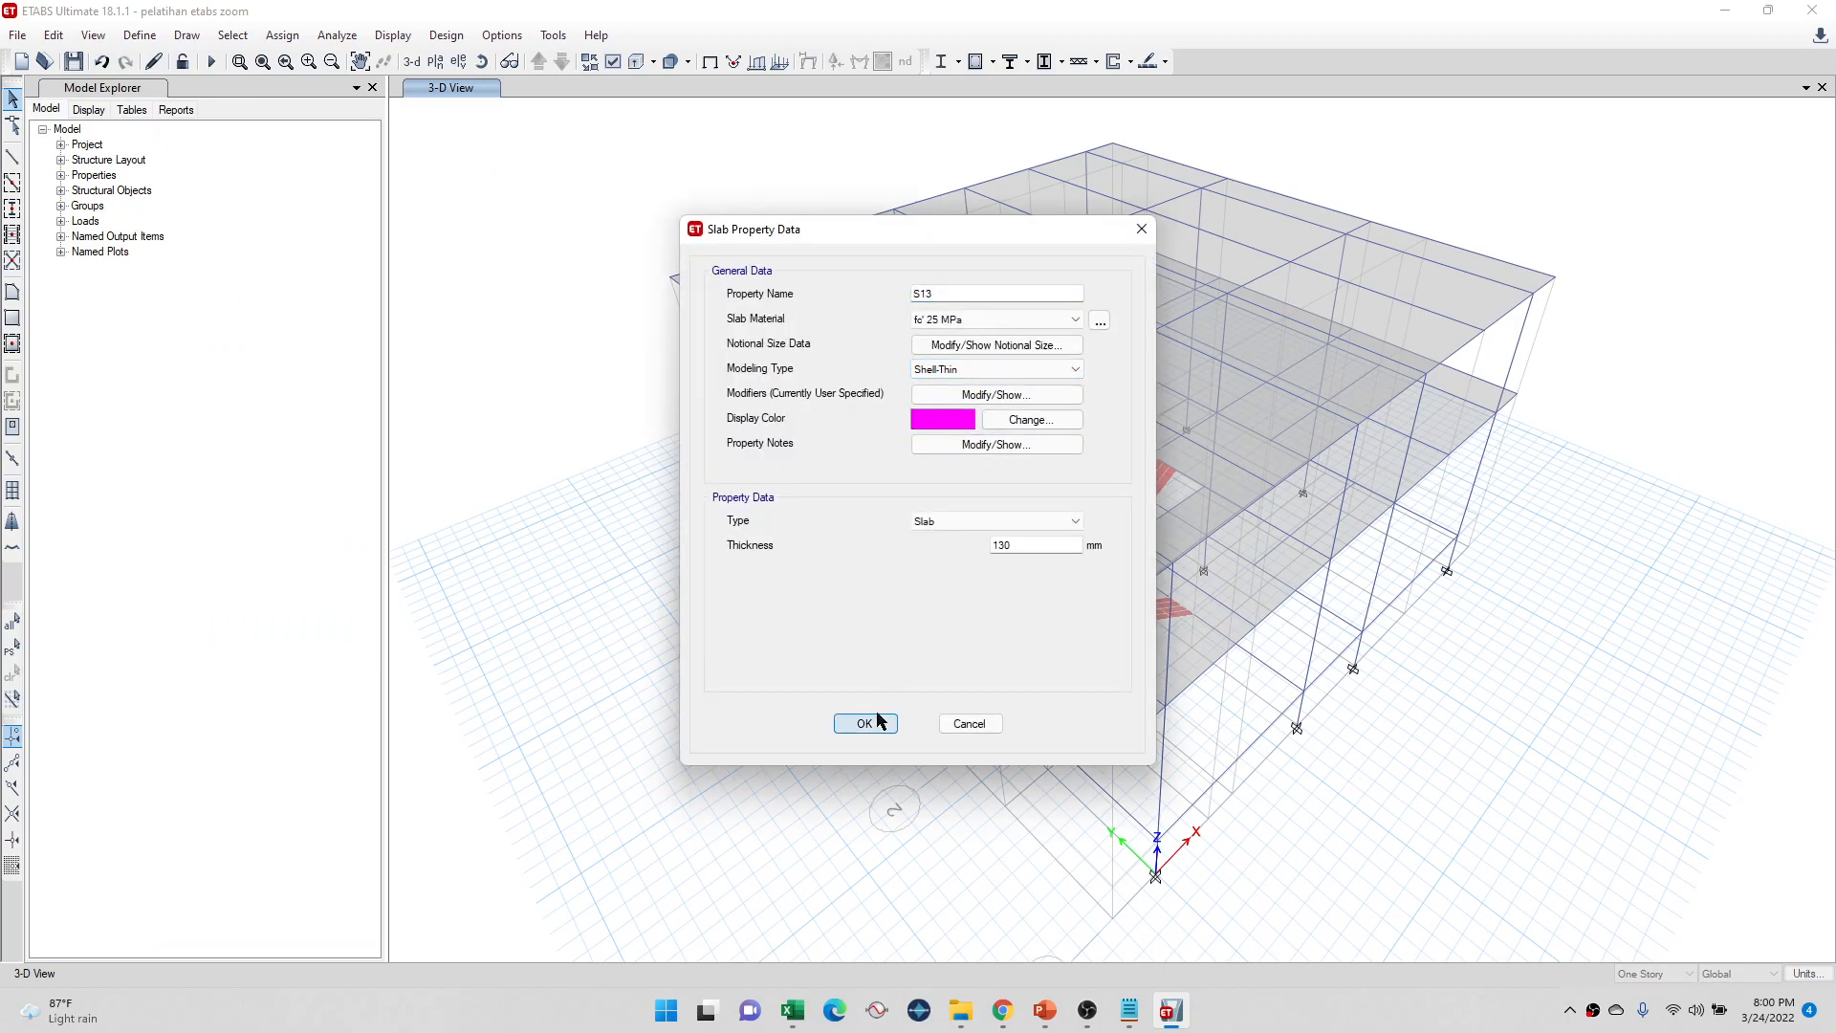
left_click(1015, 560)
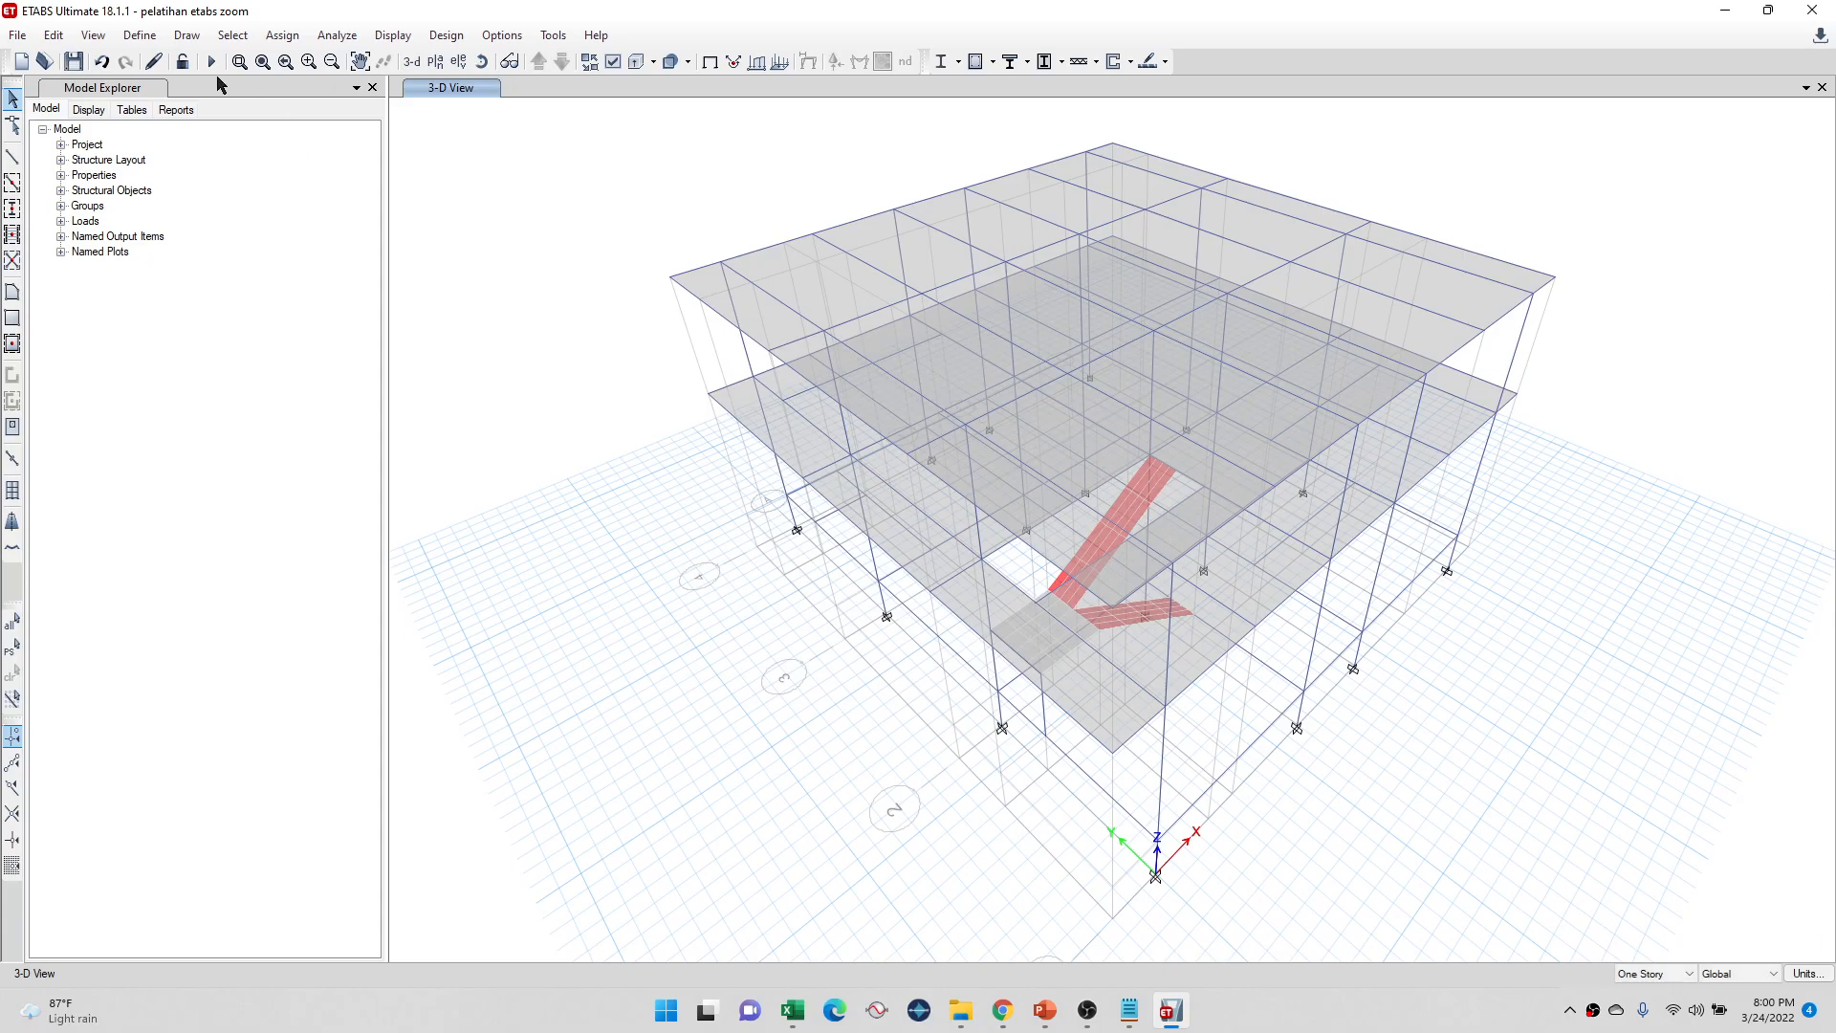
Step: Rerun the analysis and show the Story2 plan view
left_click(211, 62)
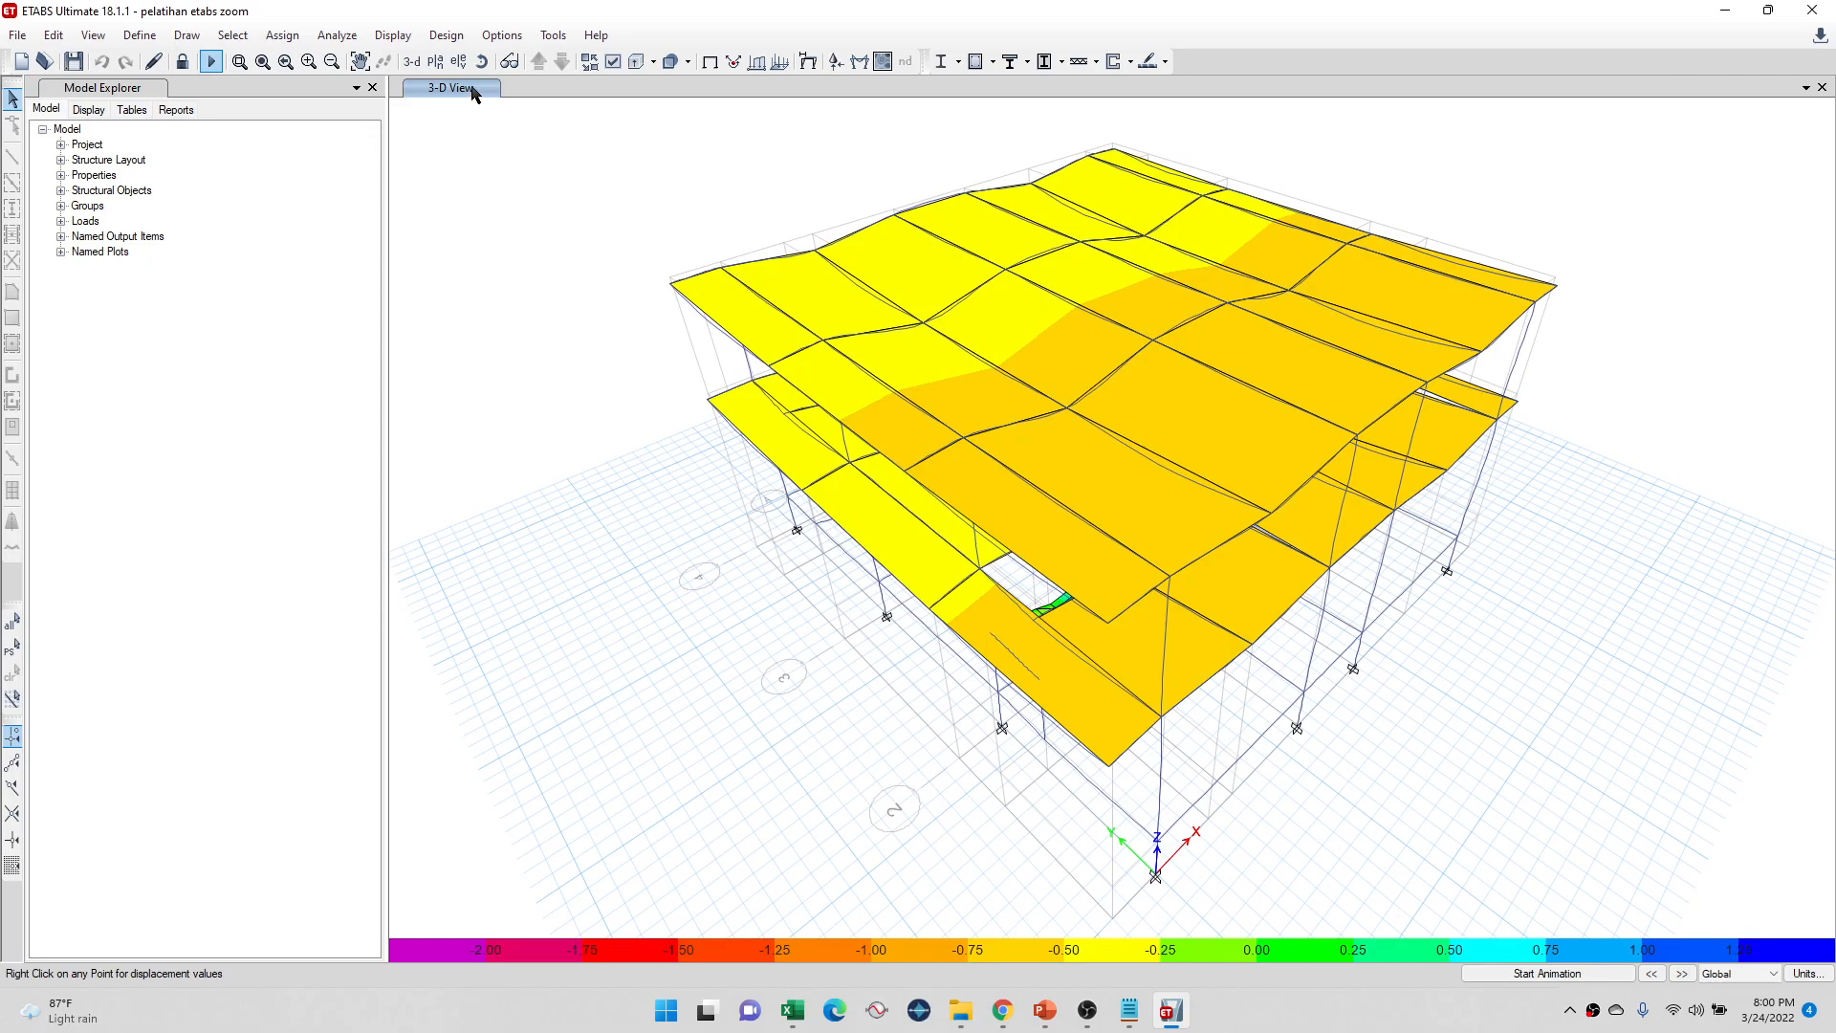
left_click(437, 61)
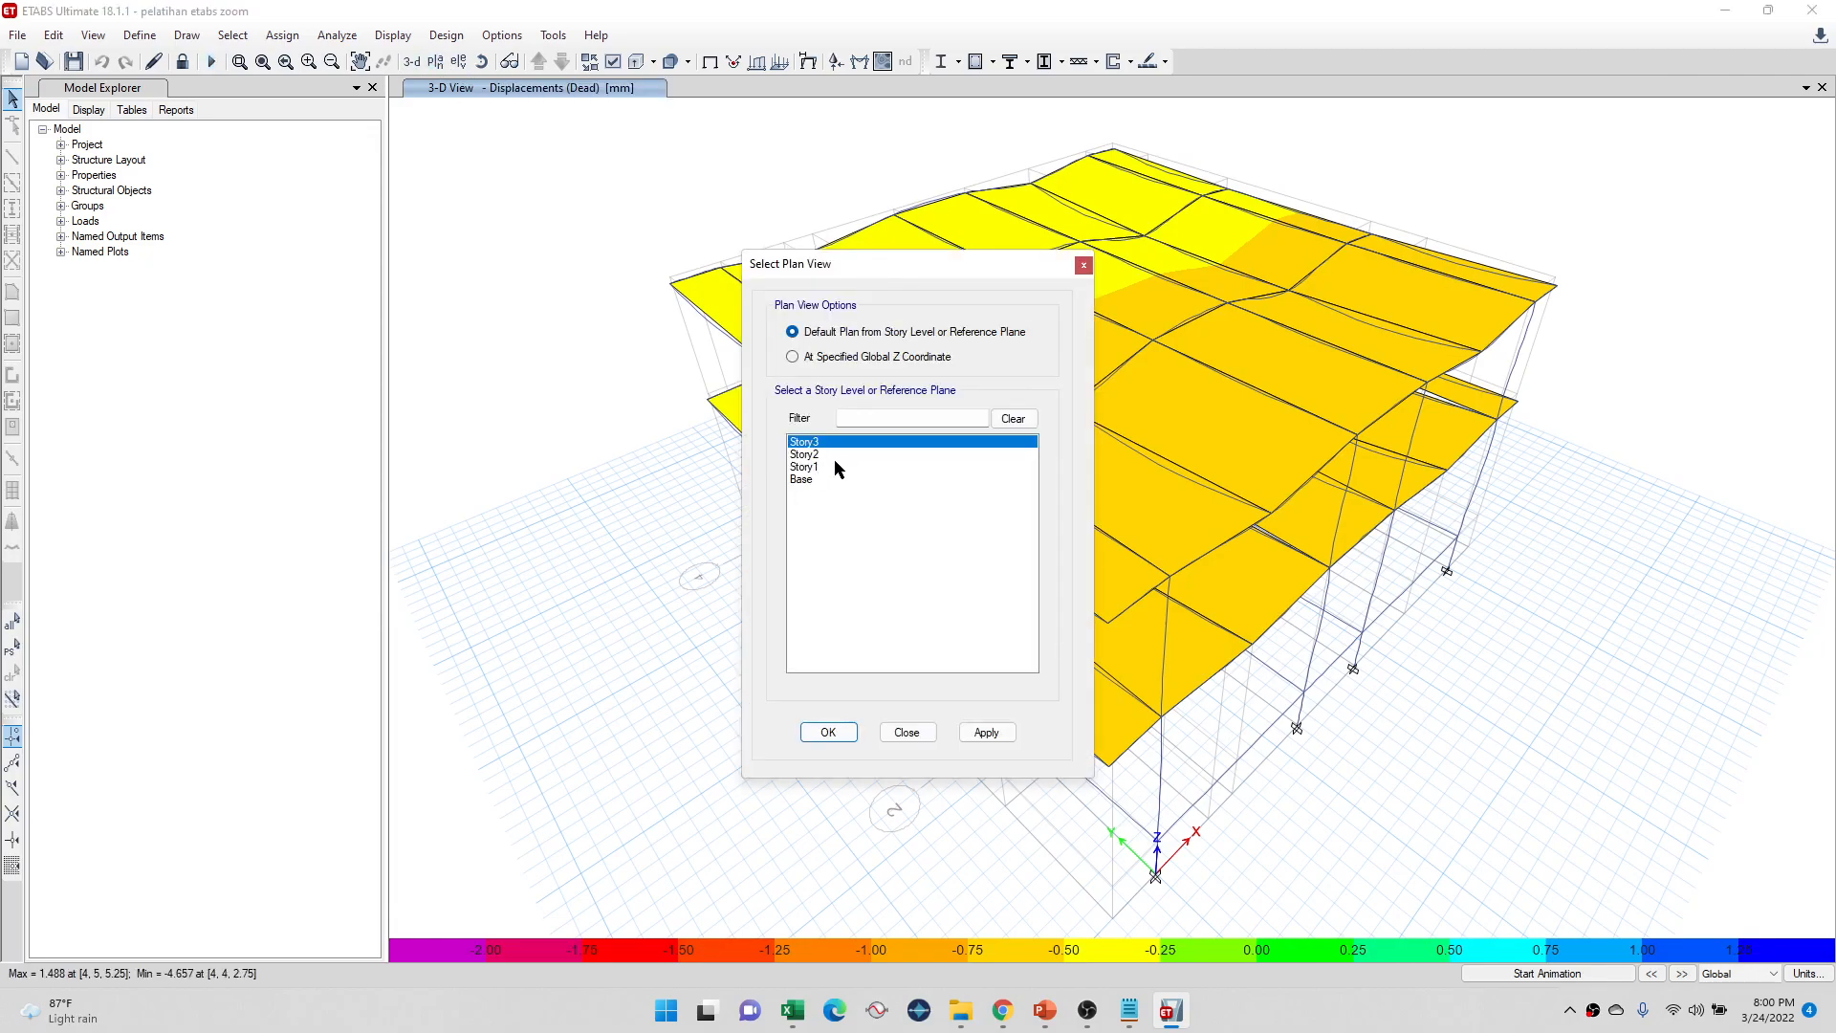
left_click(806, 455)
left_click(986, 733)
left_click(1084, 265)
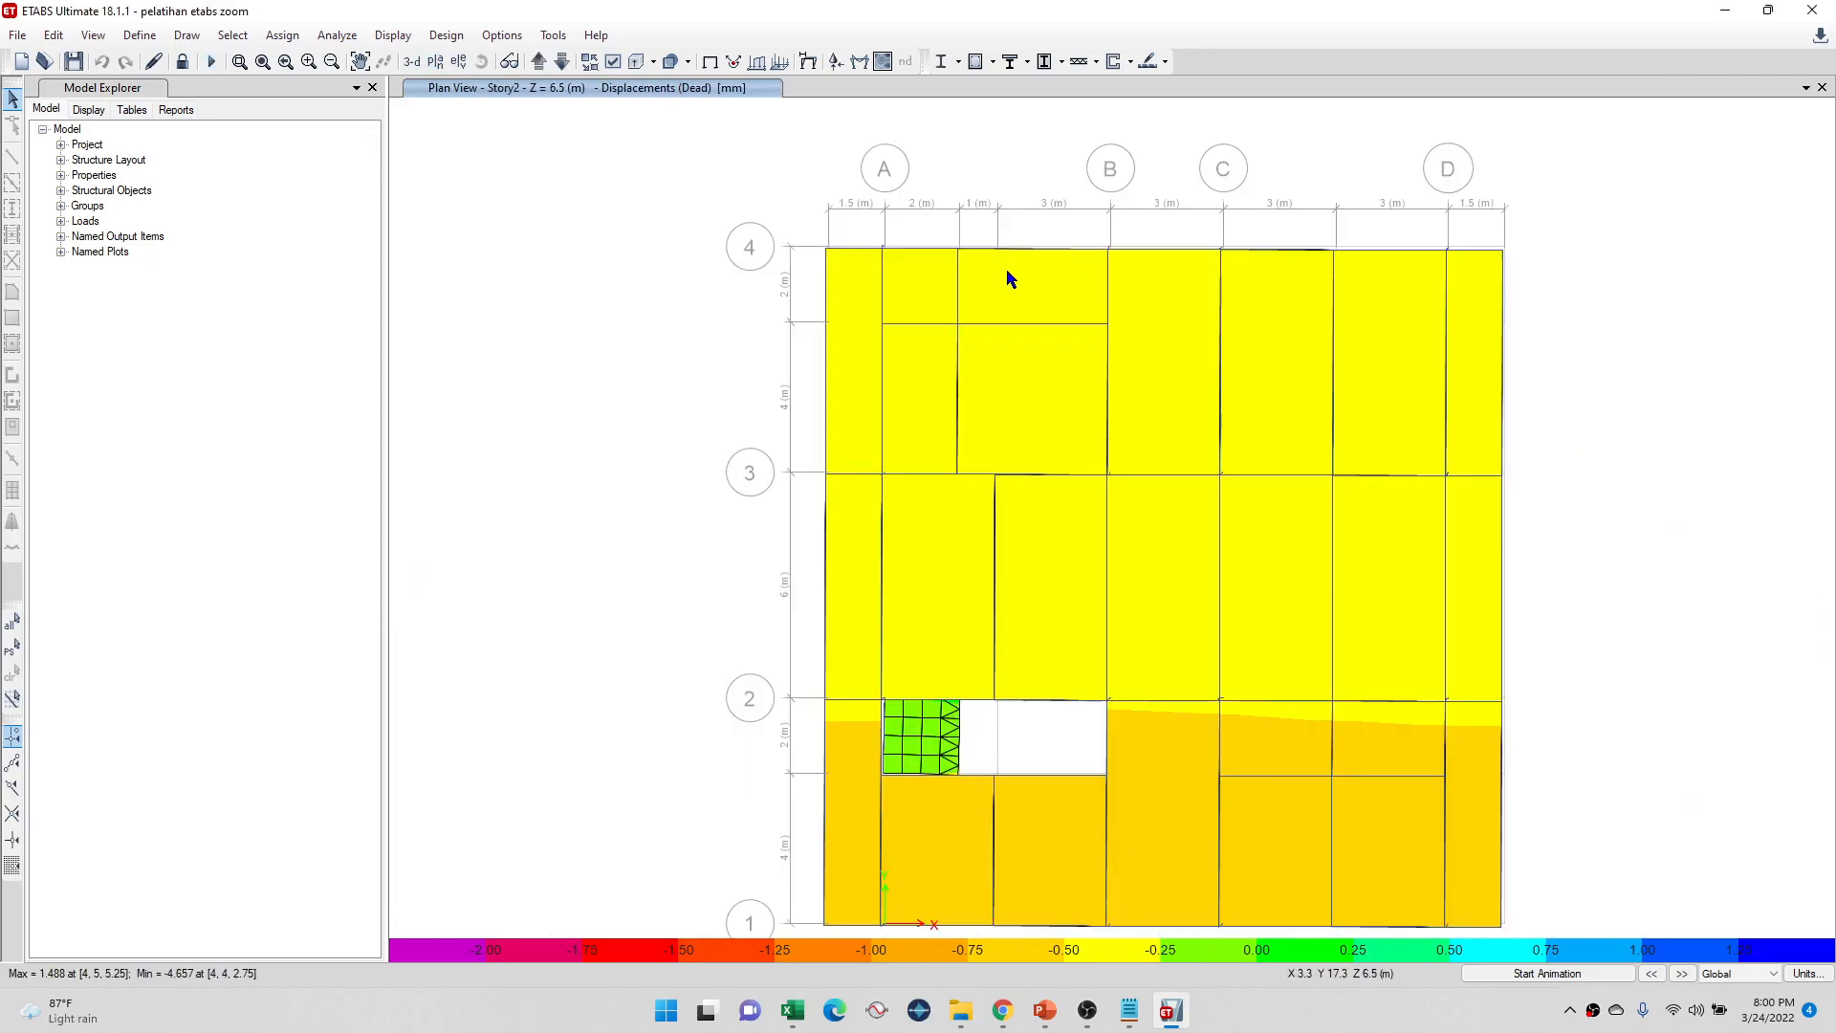
left_click_drag(737, 353, 719, 331)
Step: Display the Moment 3-3 frame force diagram for the Dead case on the Story2 plan
left_click(392, 35)
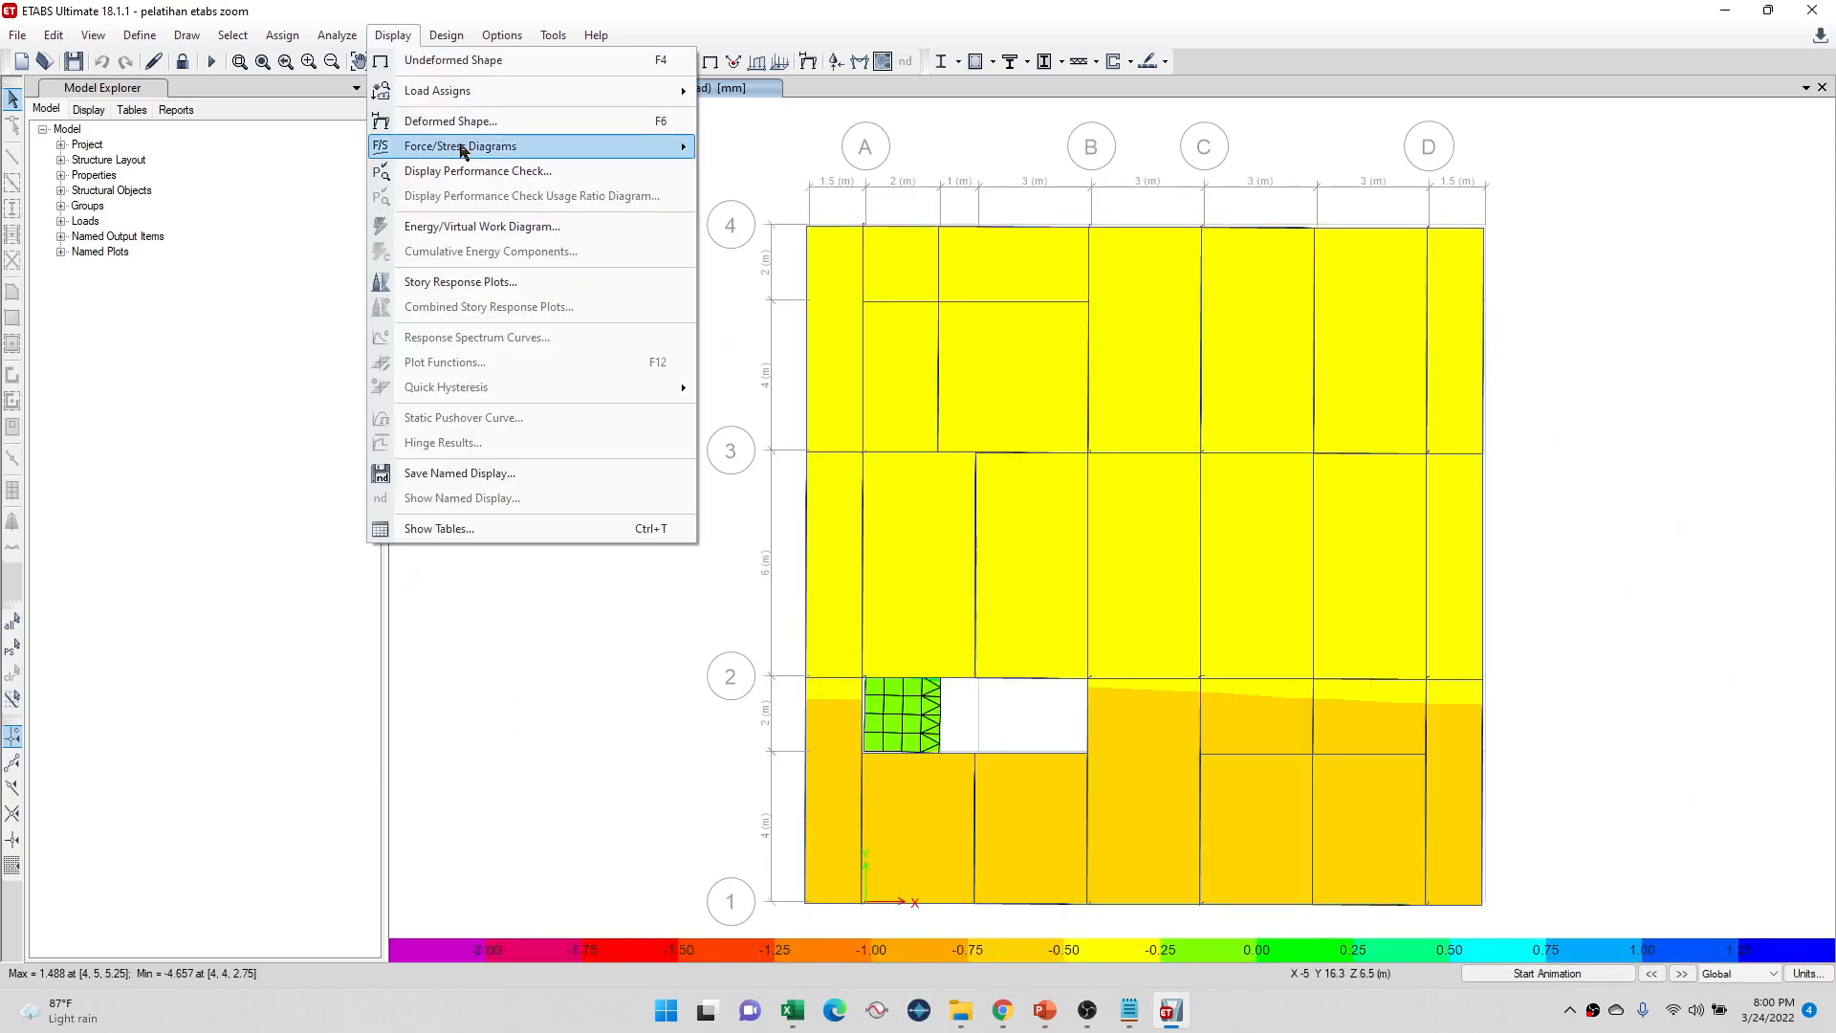
mouse_move(461, 146)
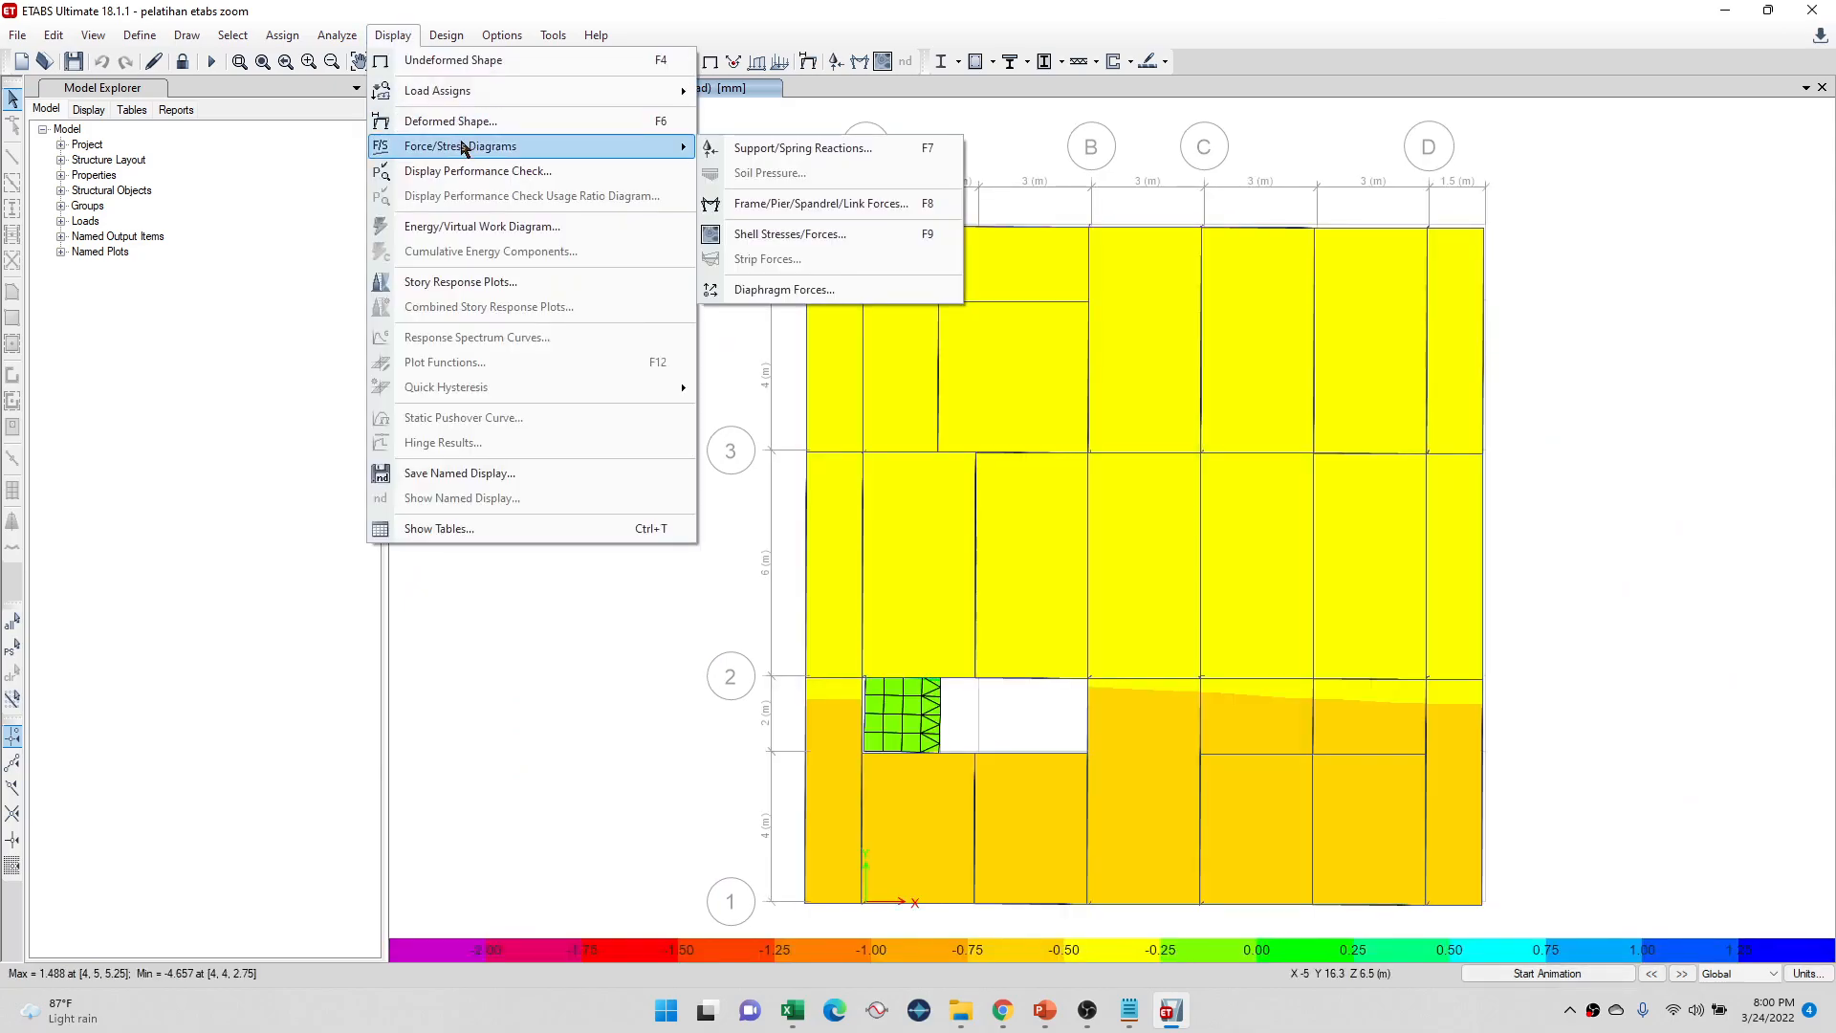
left_click(791, 203)
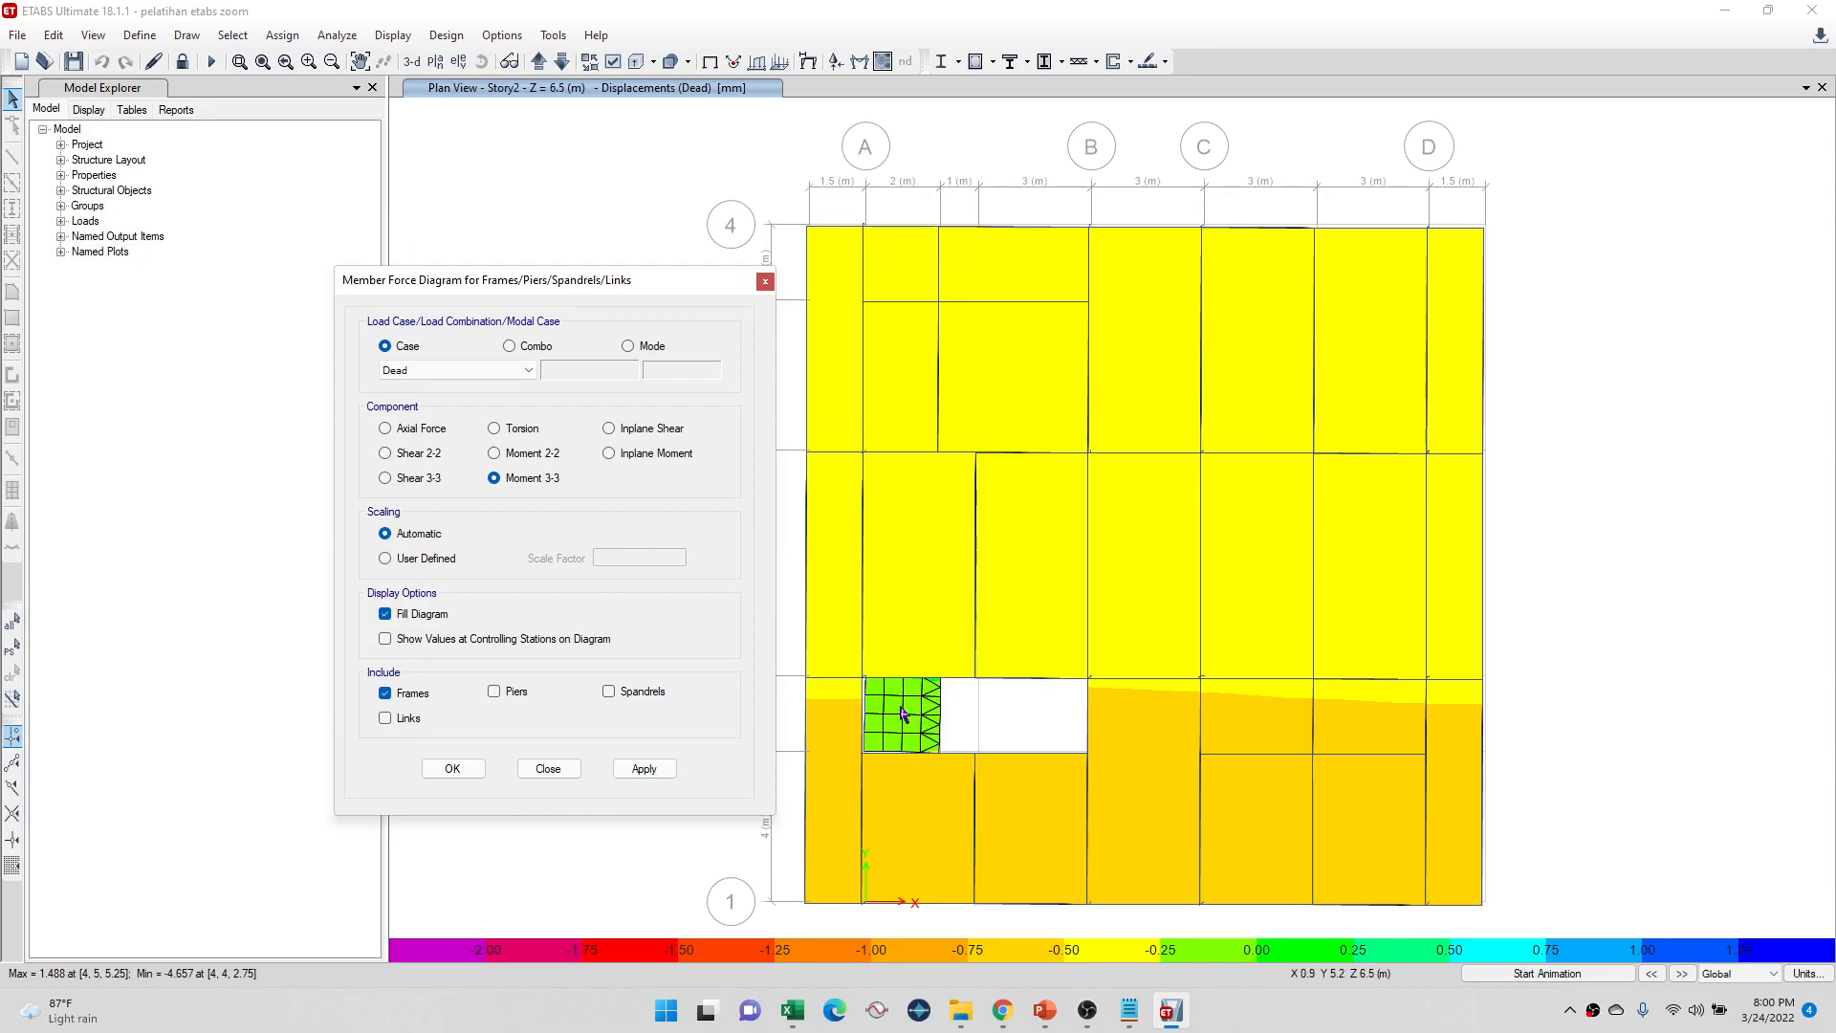
left_click(666, 775)
left_click(766, 281)
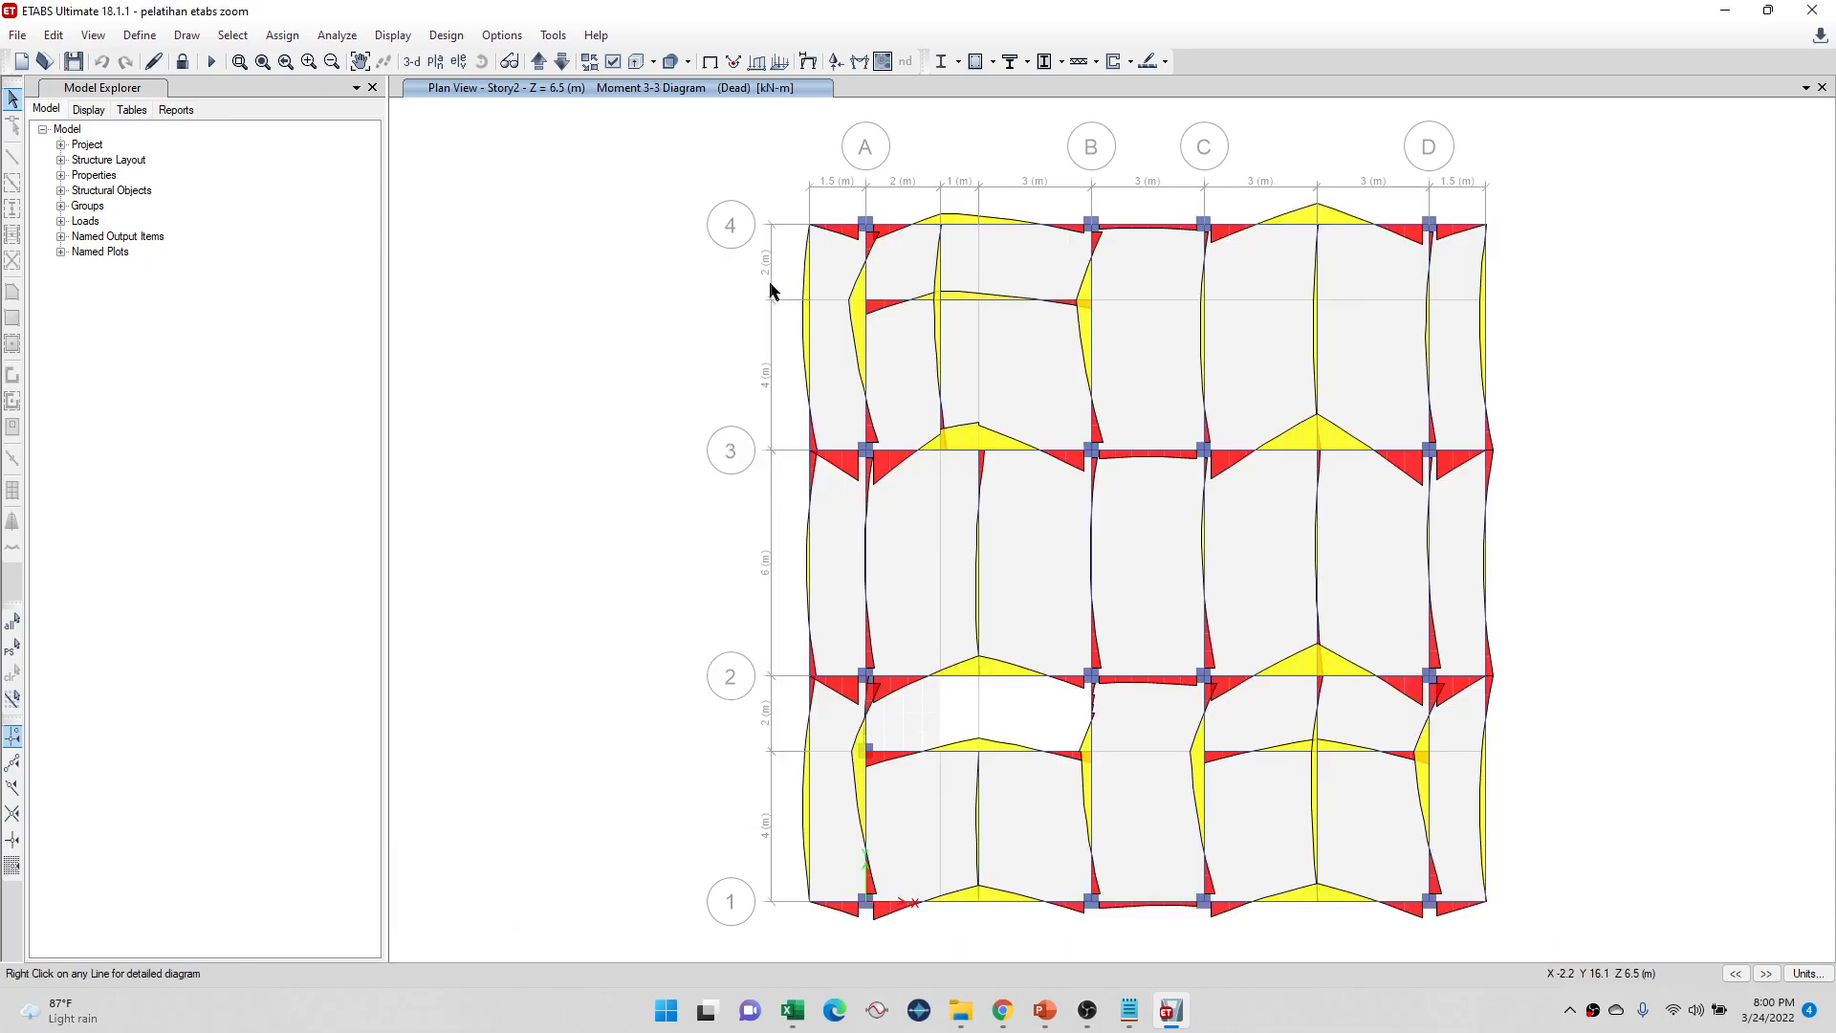
Step: Examine the Dead case diagrams of the grid 3 beam between C and D, and of the intermediate beam between grids 3 and 4
right_click(1280, 451)
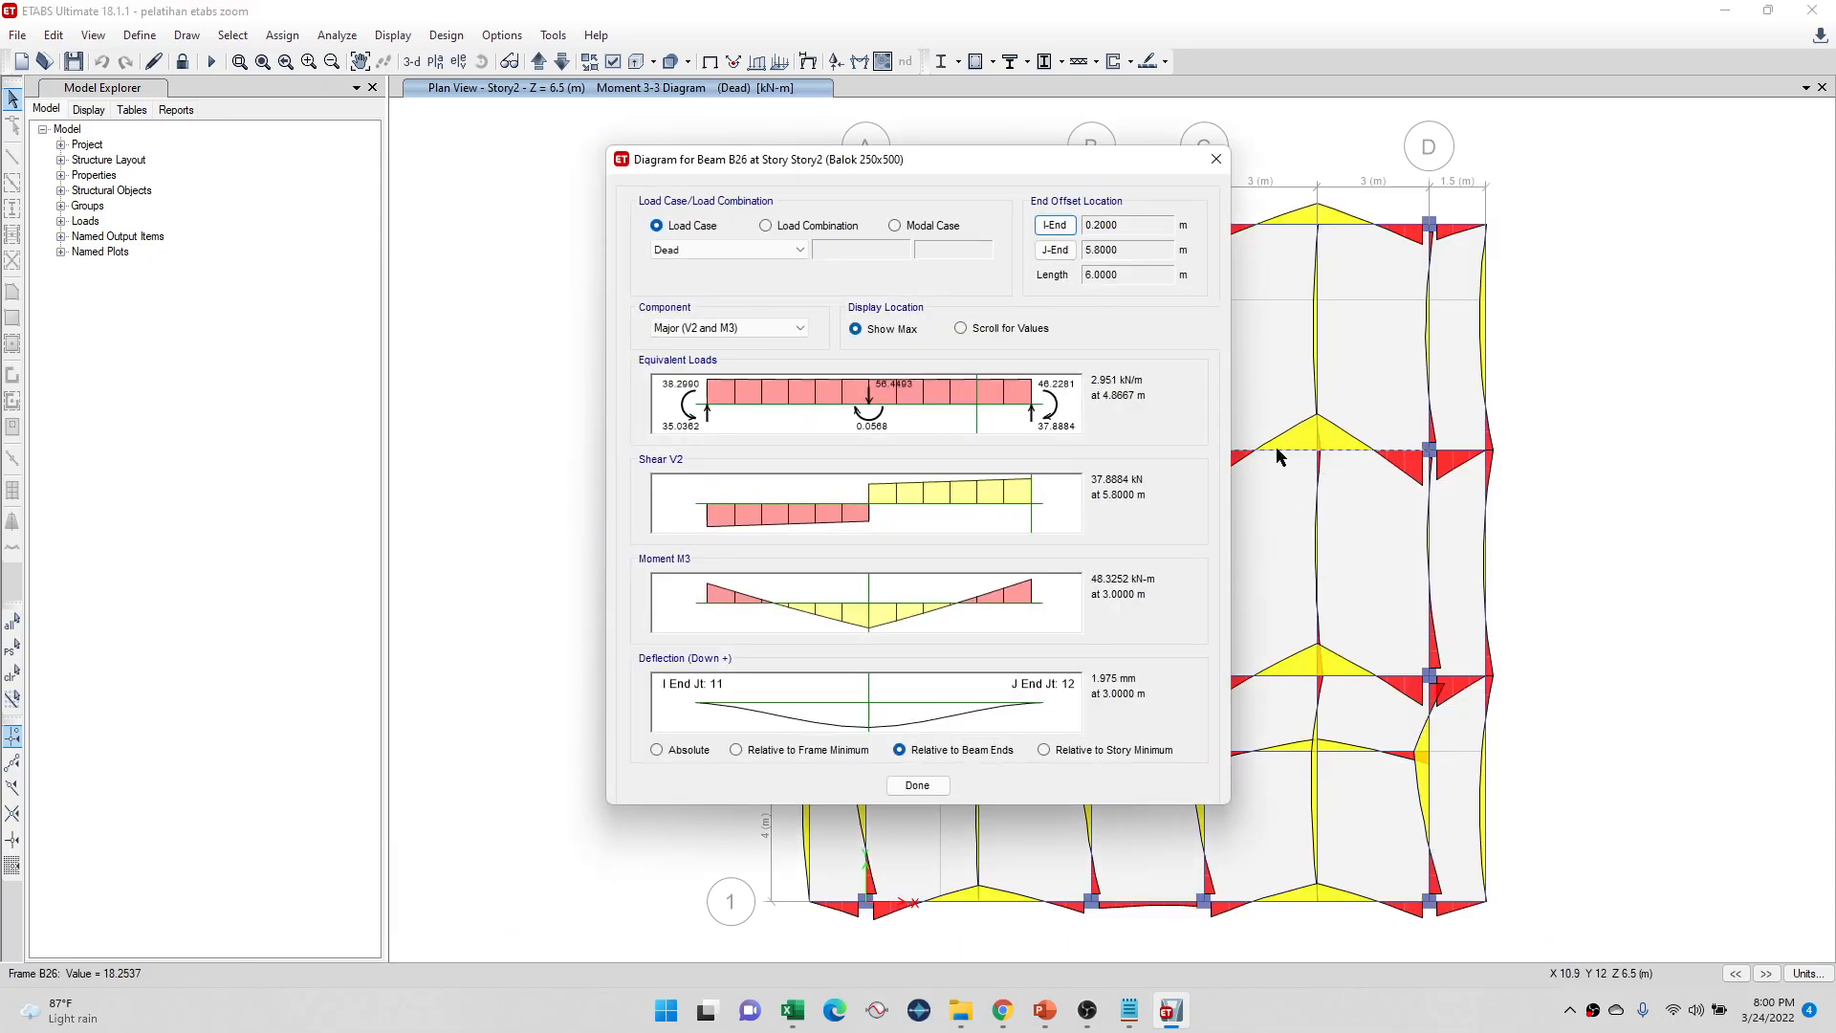
left_click_drag(1092, 156, 892, 184)
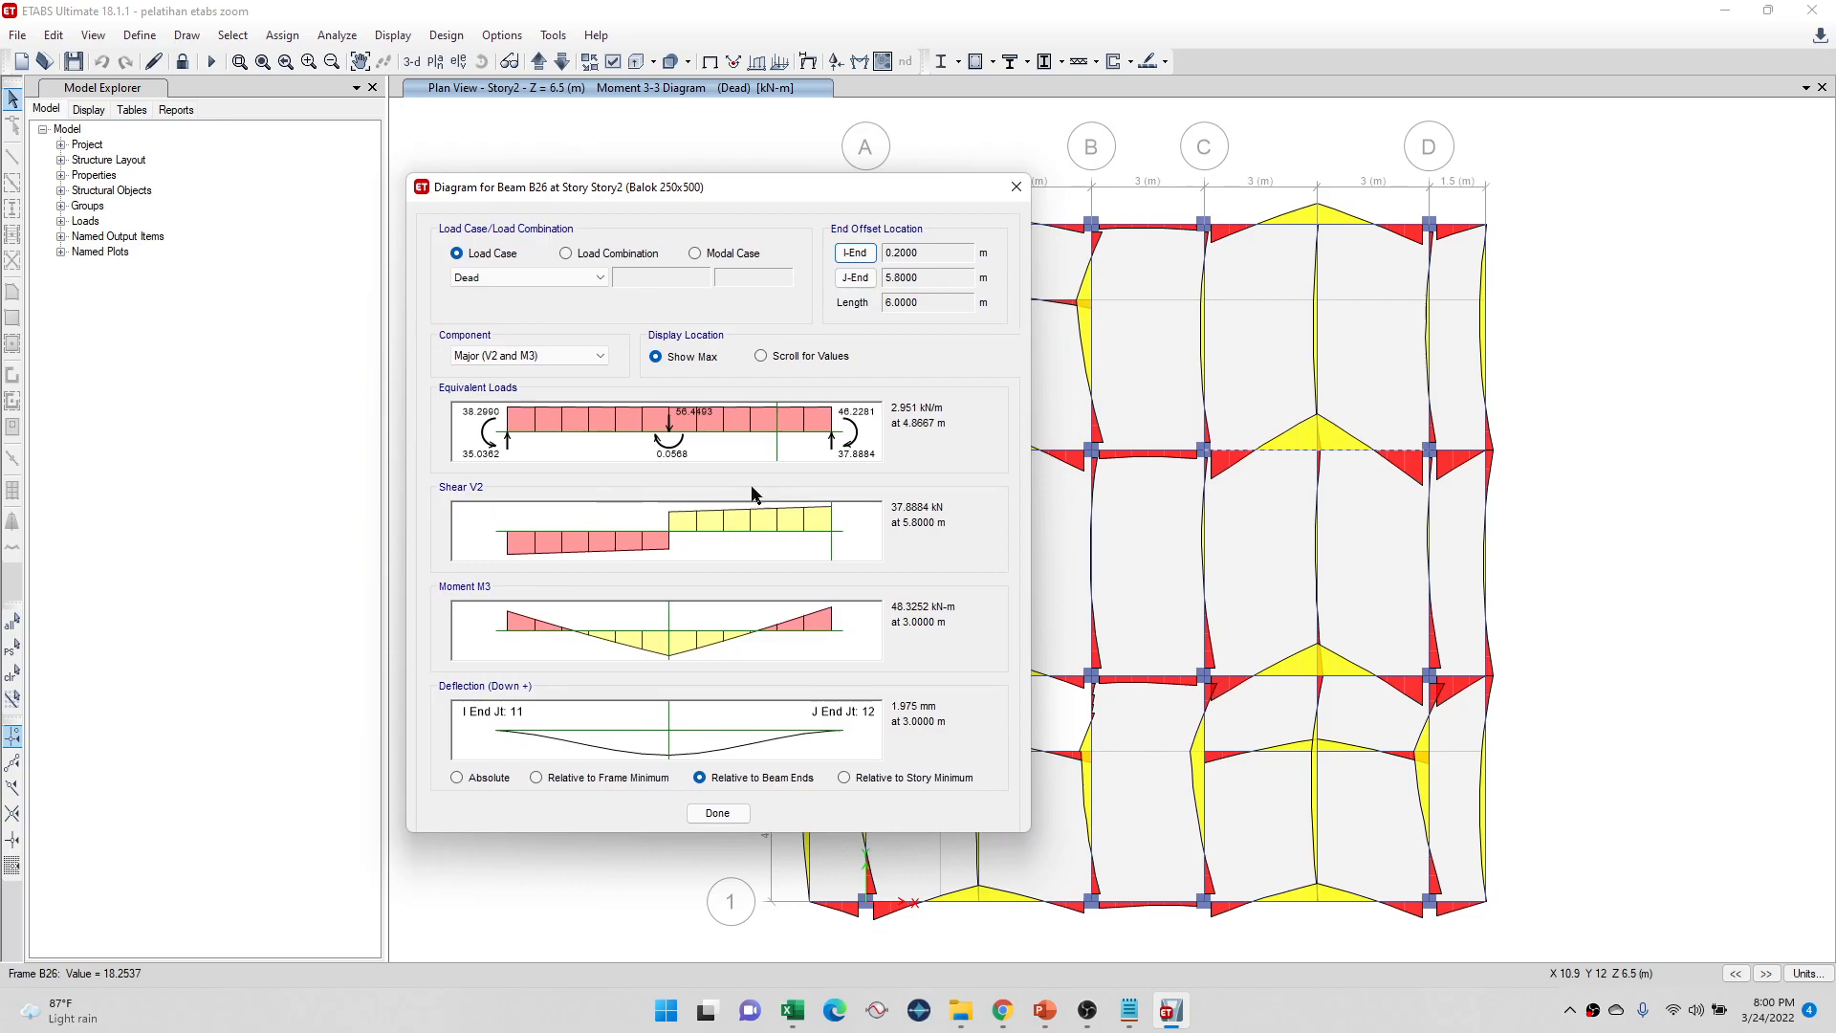
left_click(1015, 186)
right_click(1306, 452)
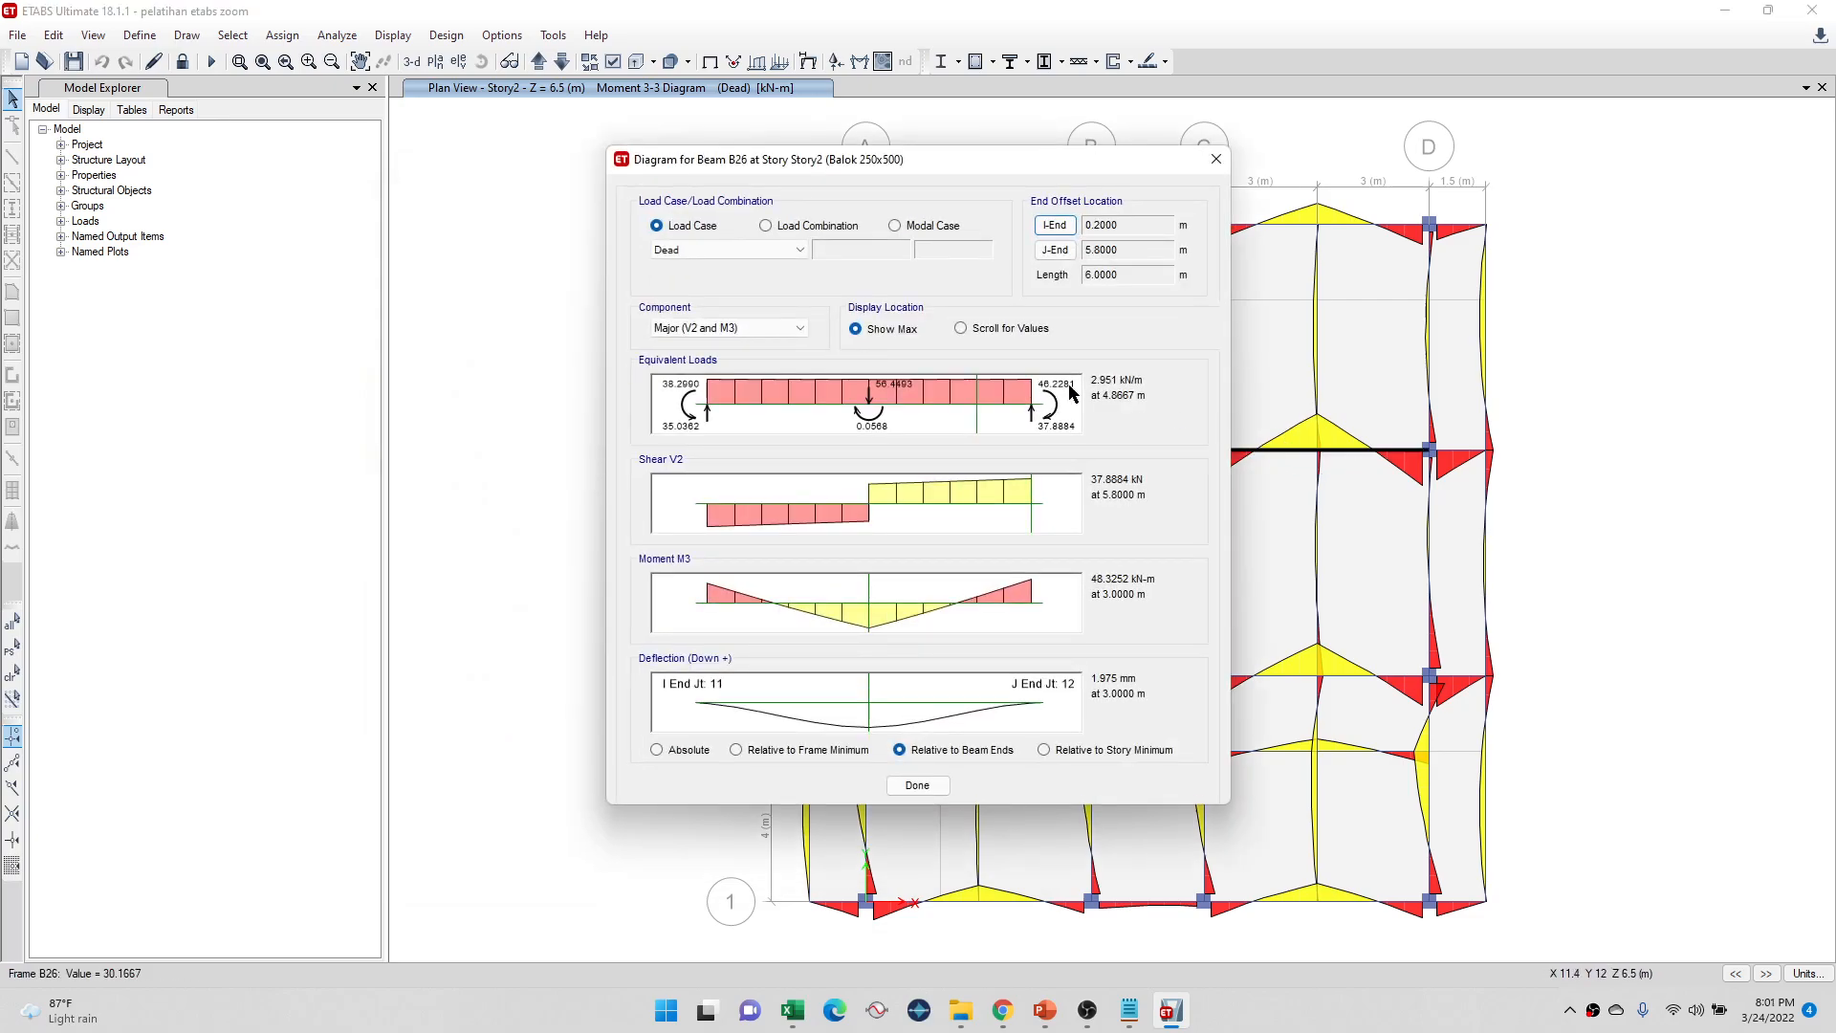
left_click(1215, 157)
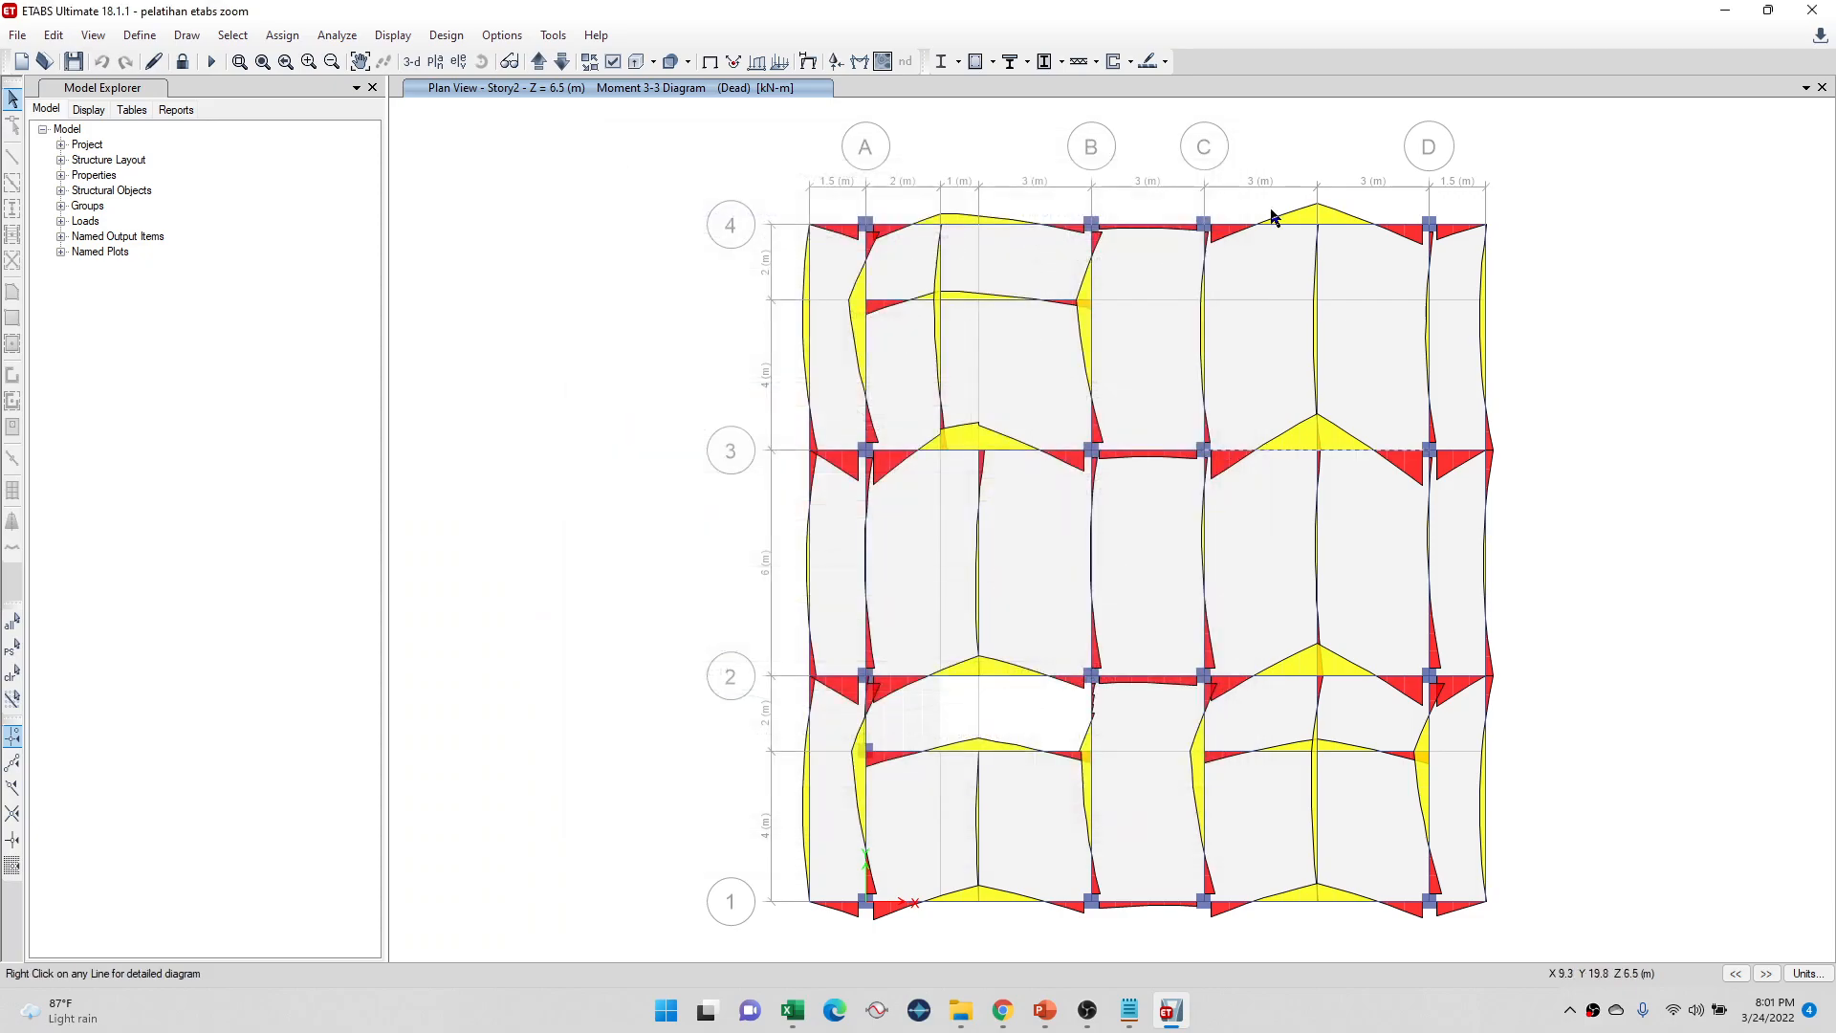
right_click(1312, 356)
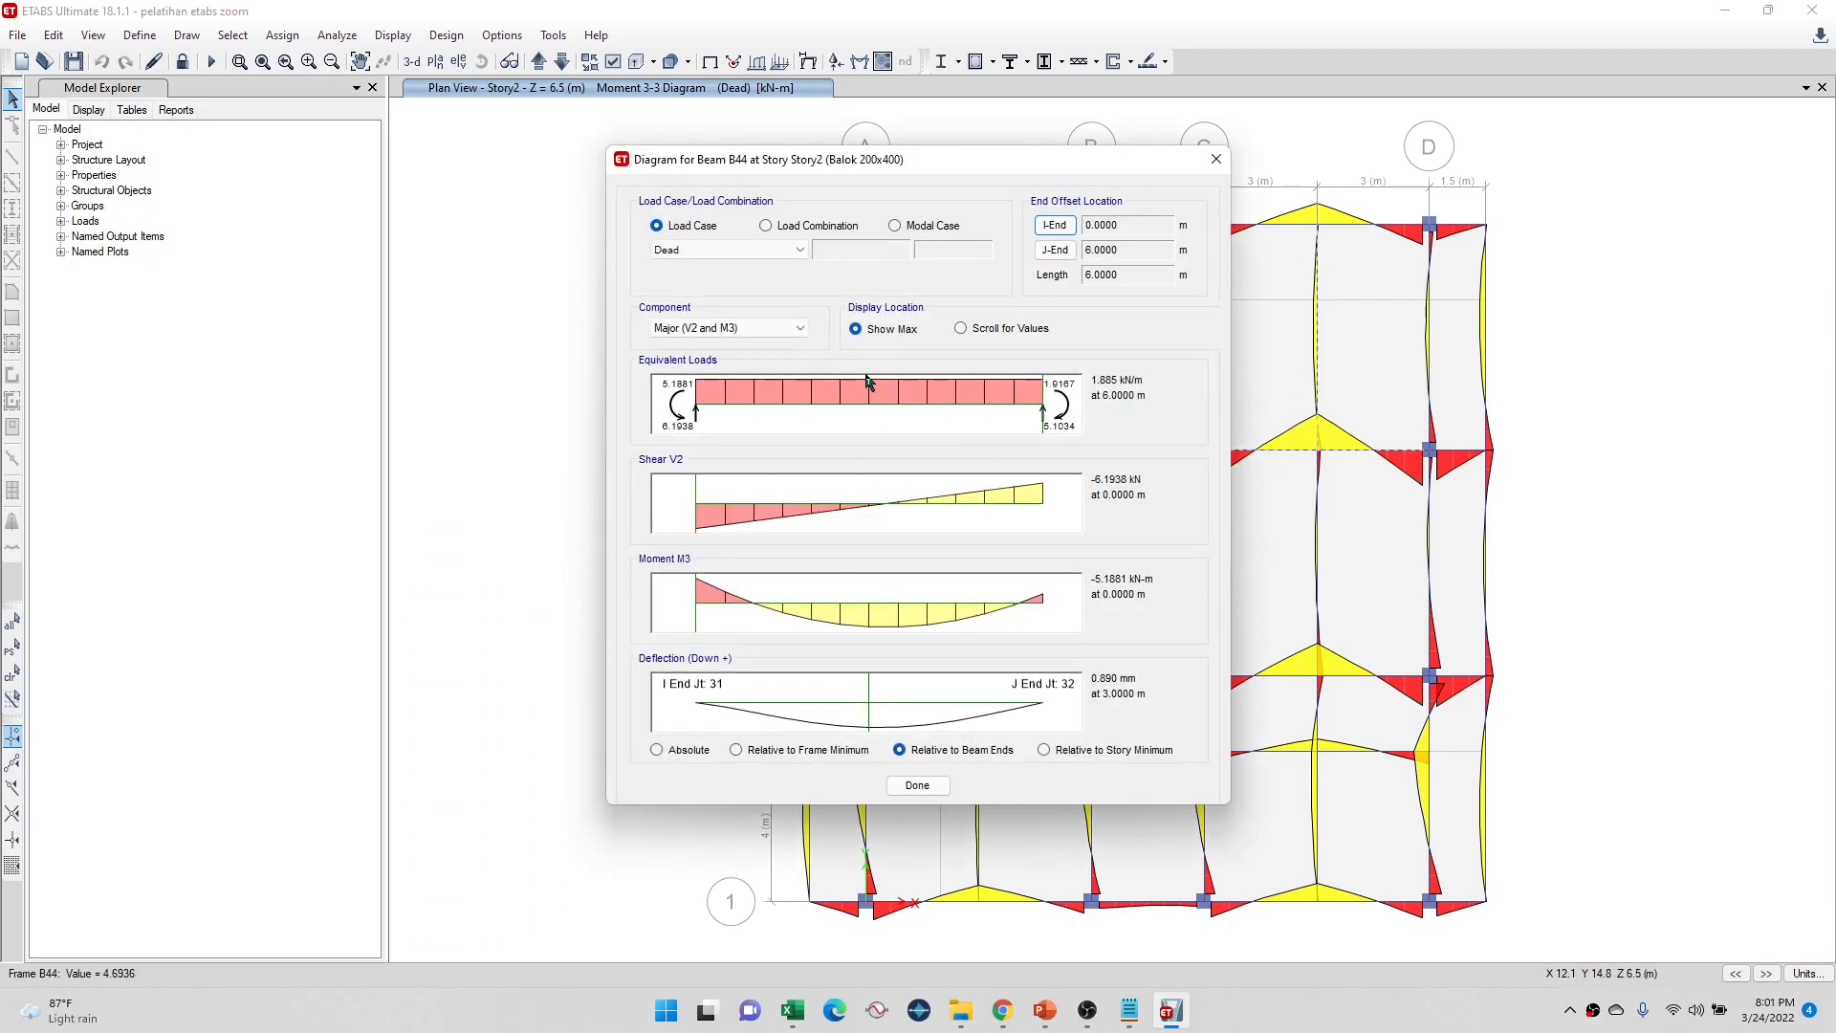
left_click(1216, 158)
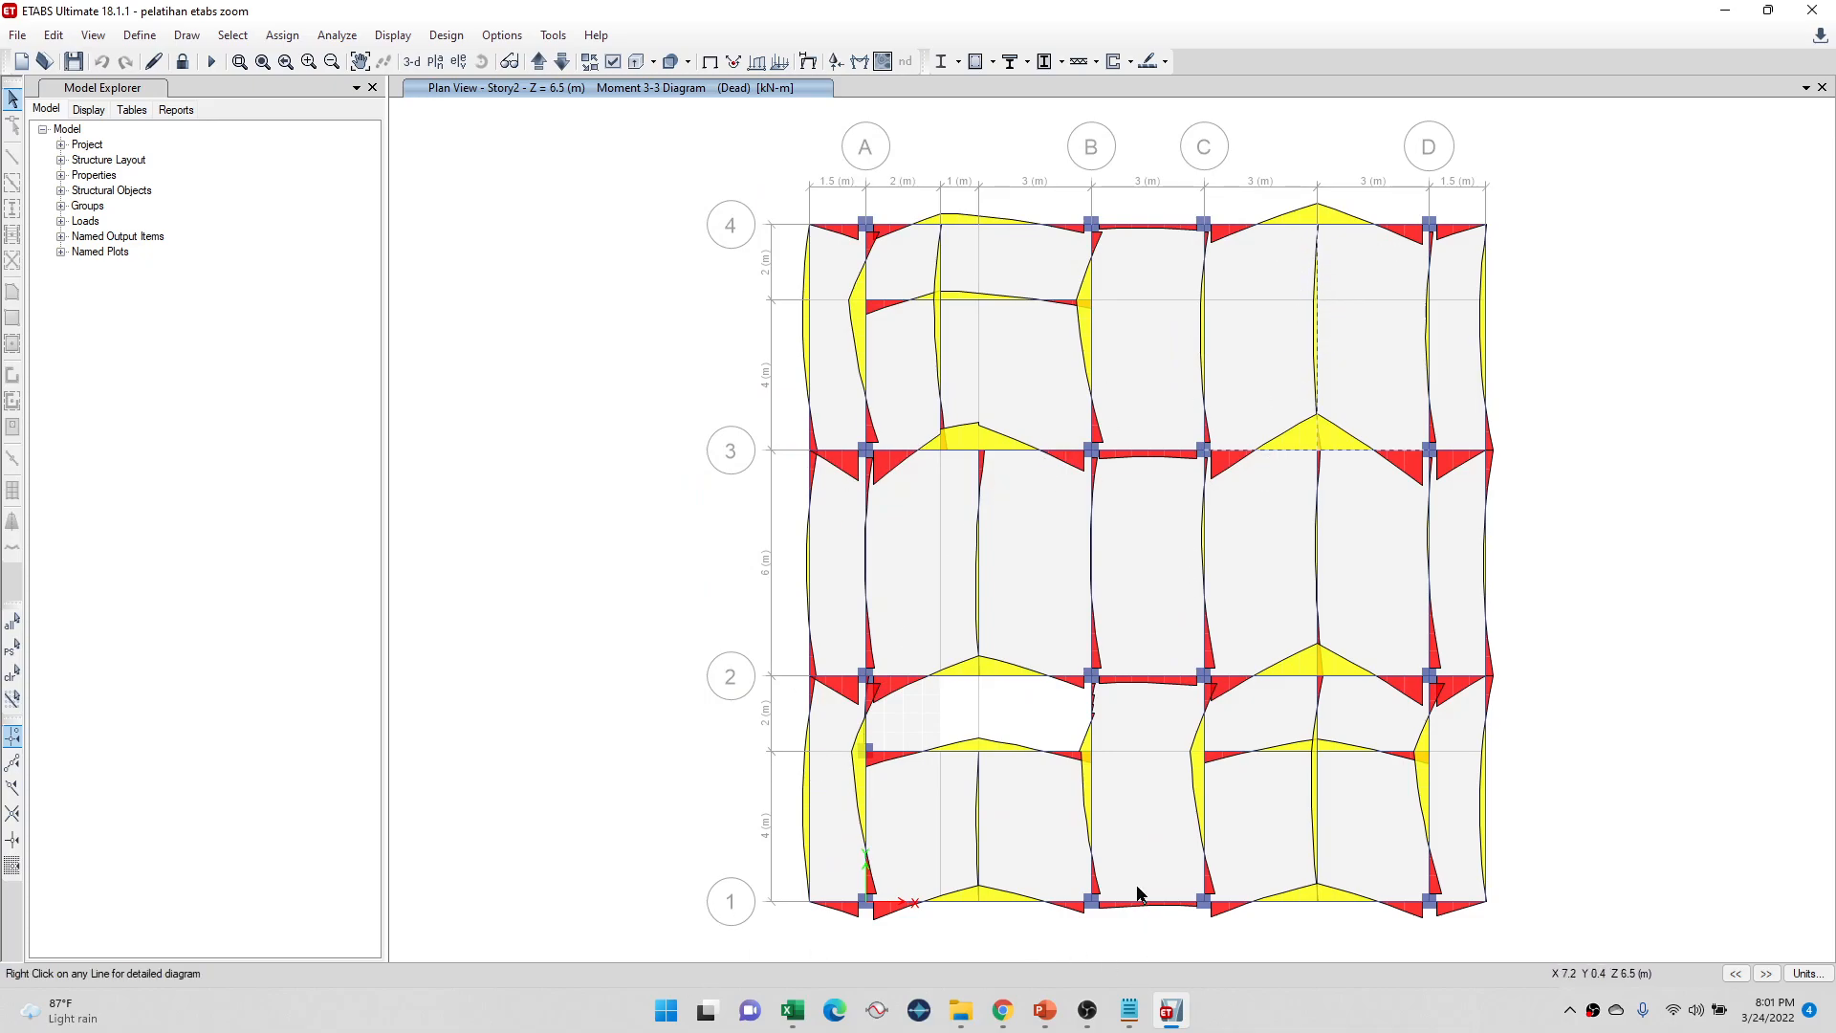
Step: Switch to the PowerPoint floor plan slide and delete both red ink load distribution sketches
left_click(1043, 1010)
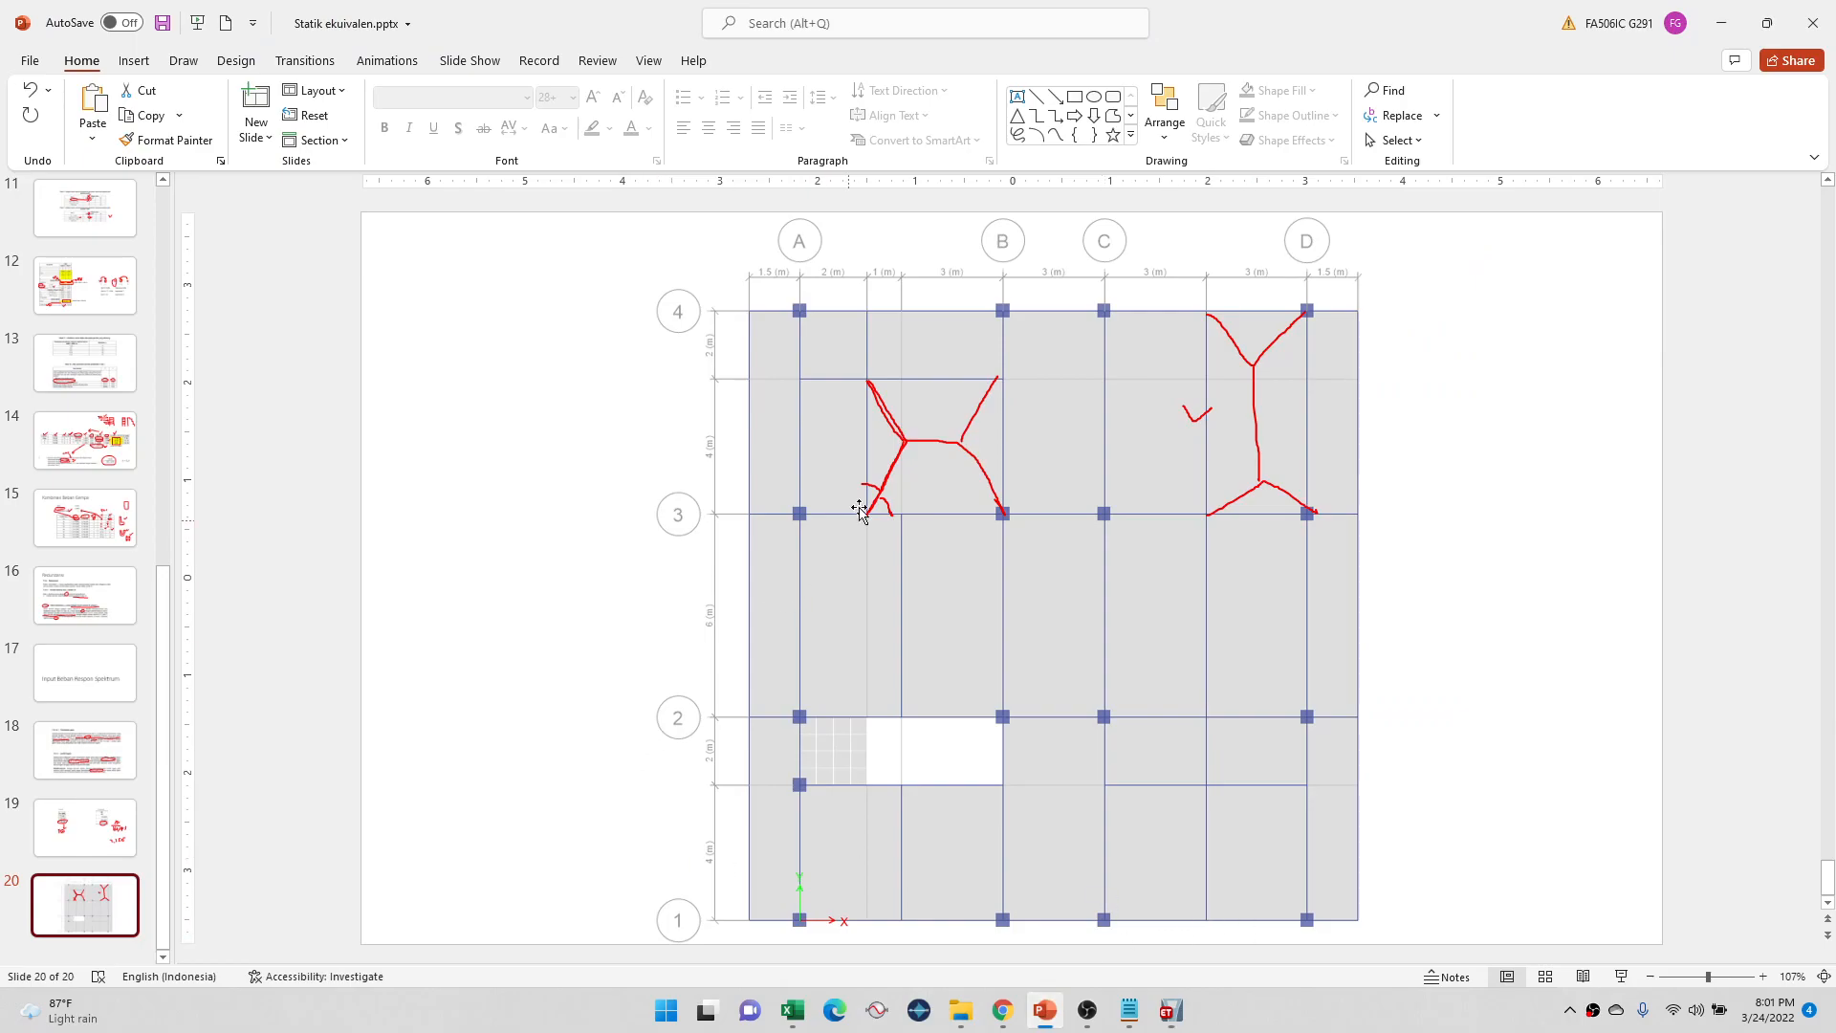
left_click(904, 442)
key("Delete")
left_click(1257, 391)
key("Delete")
Step: In the slide show, sketch red mesh lines and edge nodes over the slab panel beside grid D between grids 3 and 4
left_click(1620, 977)
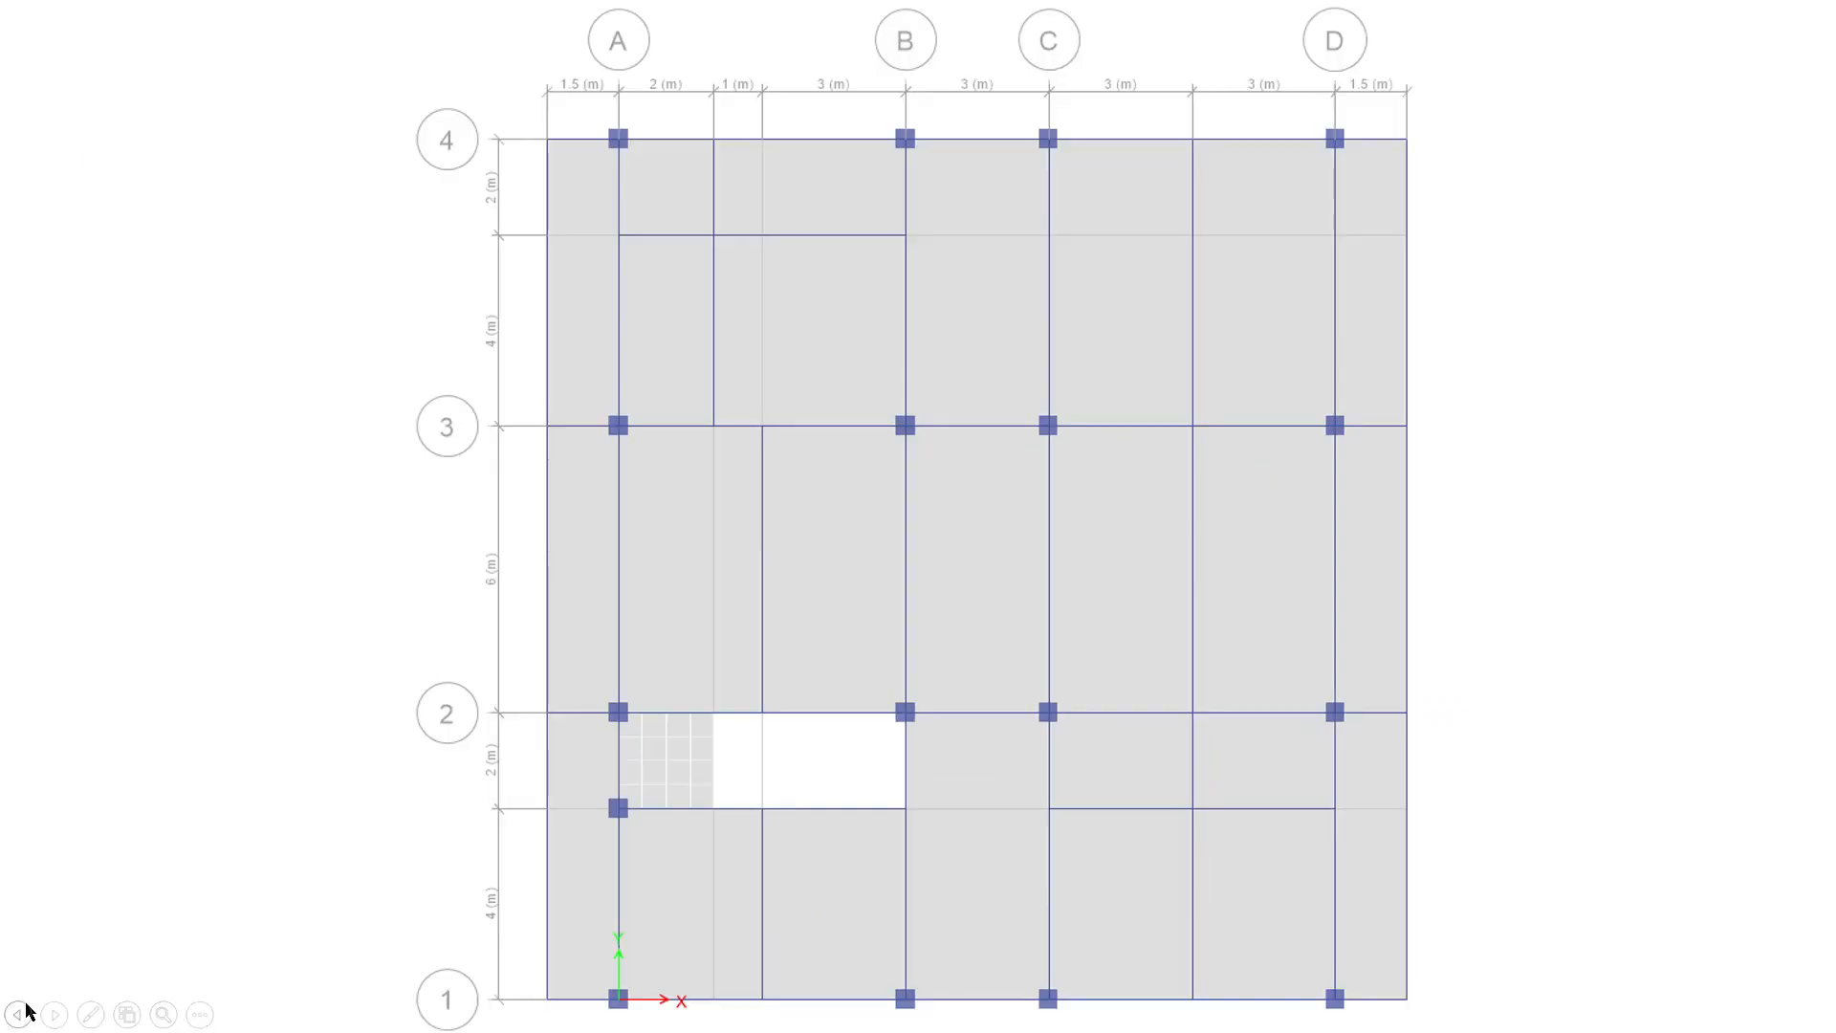
left_click(90, 1014)
left_click(96, 857)
left_click_drag(1196, 264, 1374, 264)
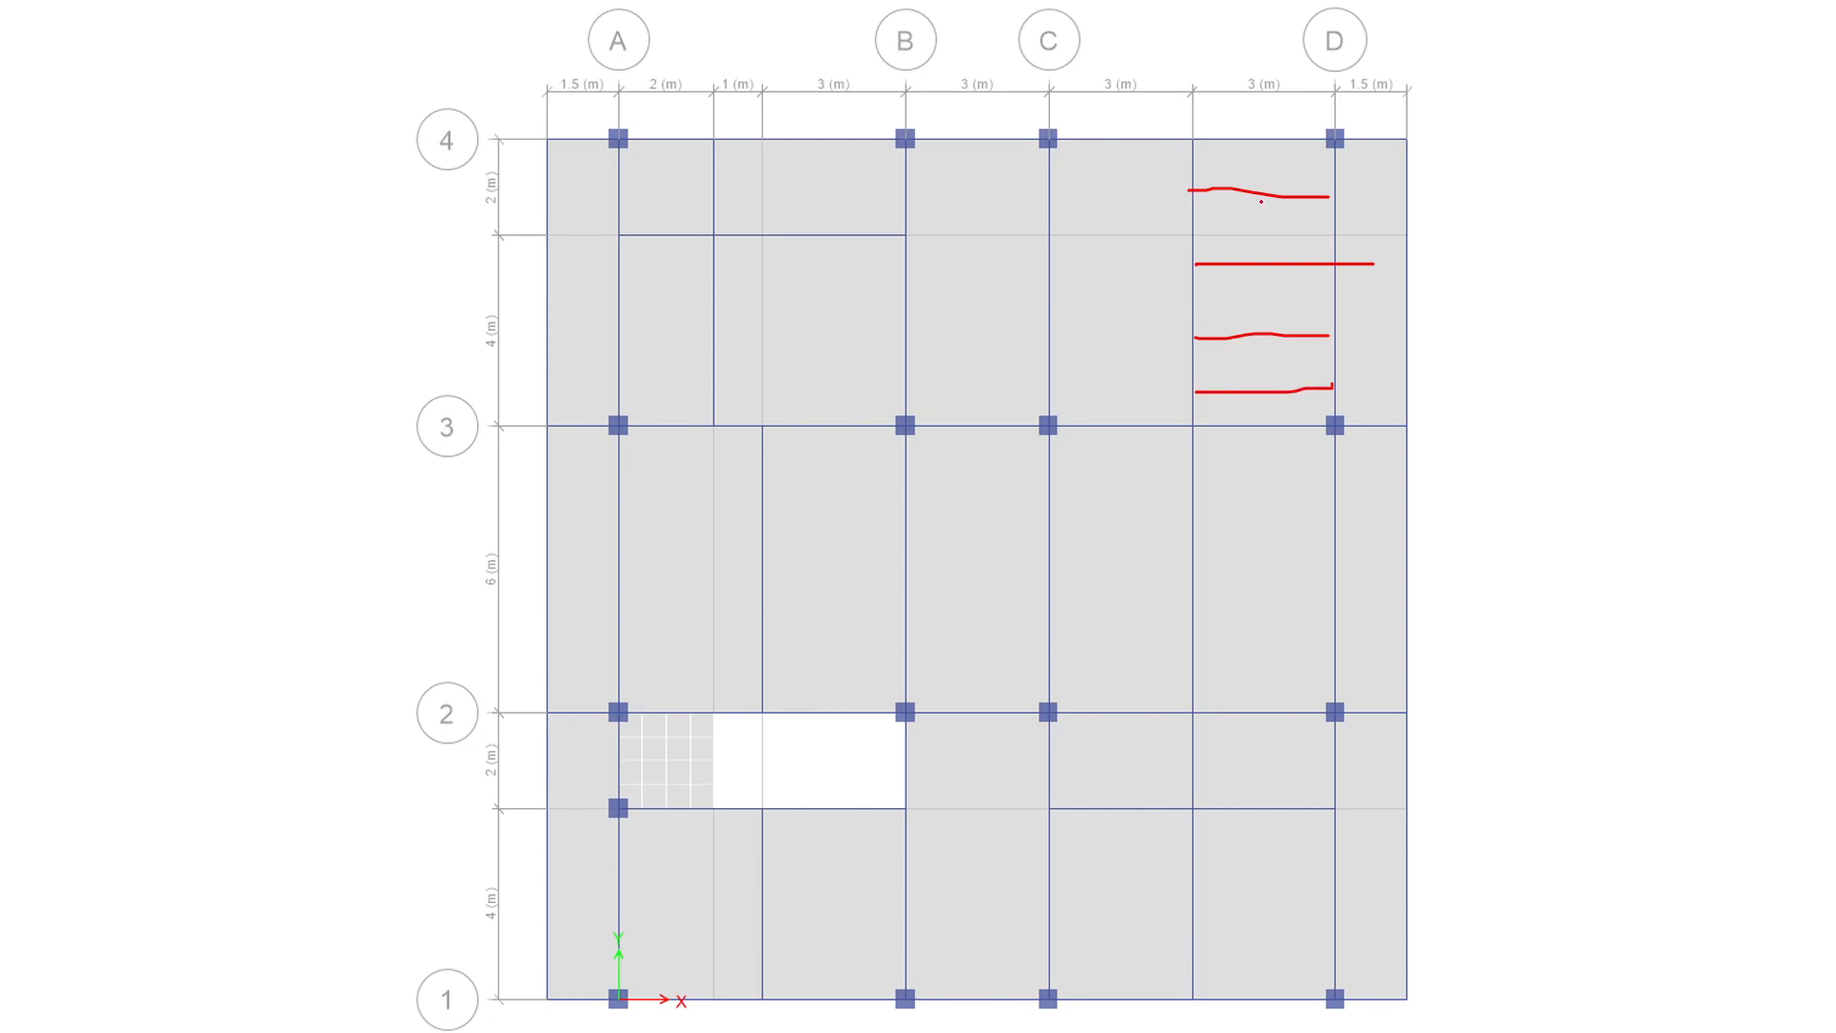
left_click_drag(1221, 140, 1228, 419)
left_click_drag(1267, 138, 1260, 399)
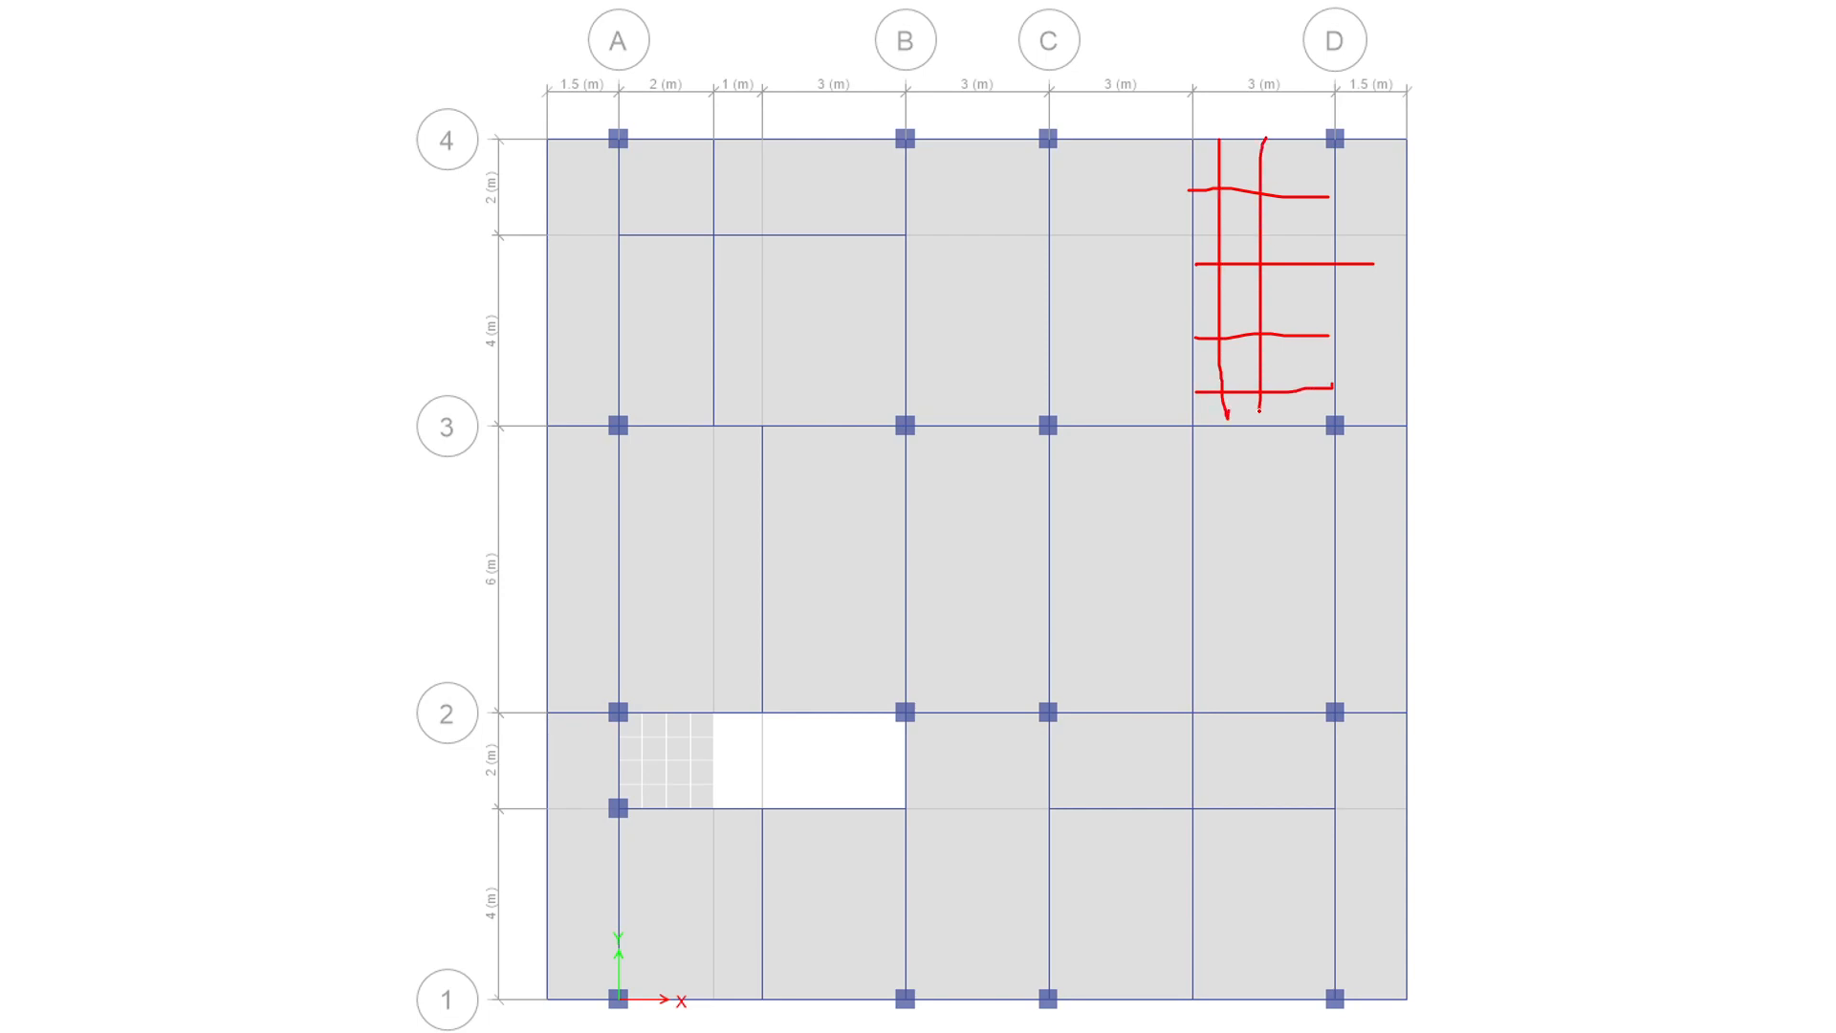
left_click_drag(1287, 141, 1291, 405)
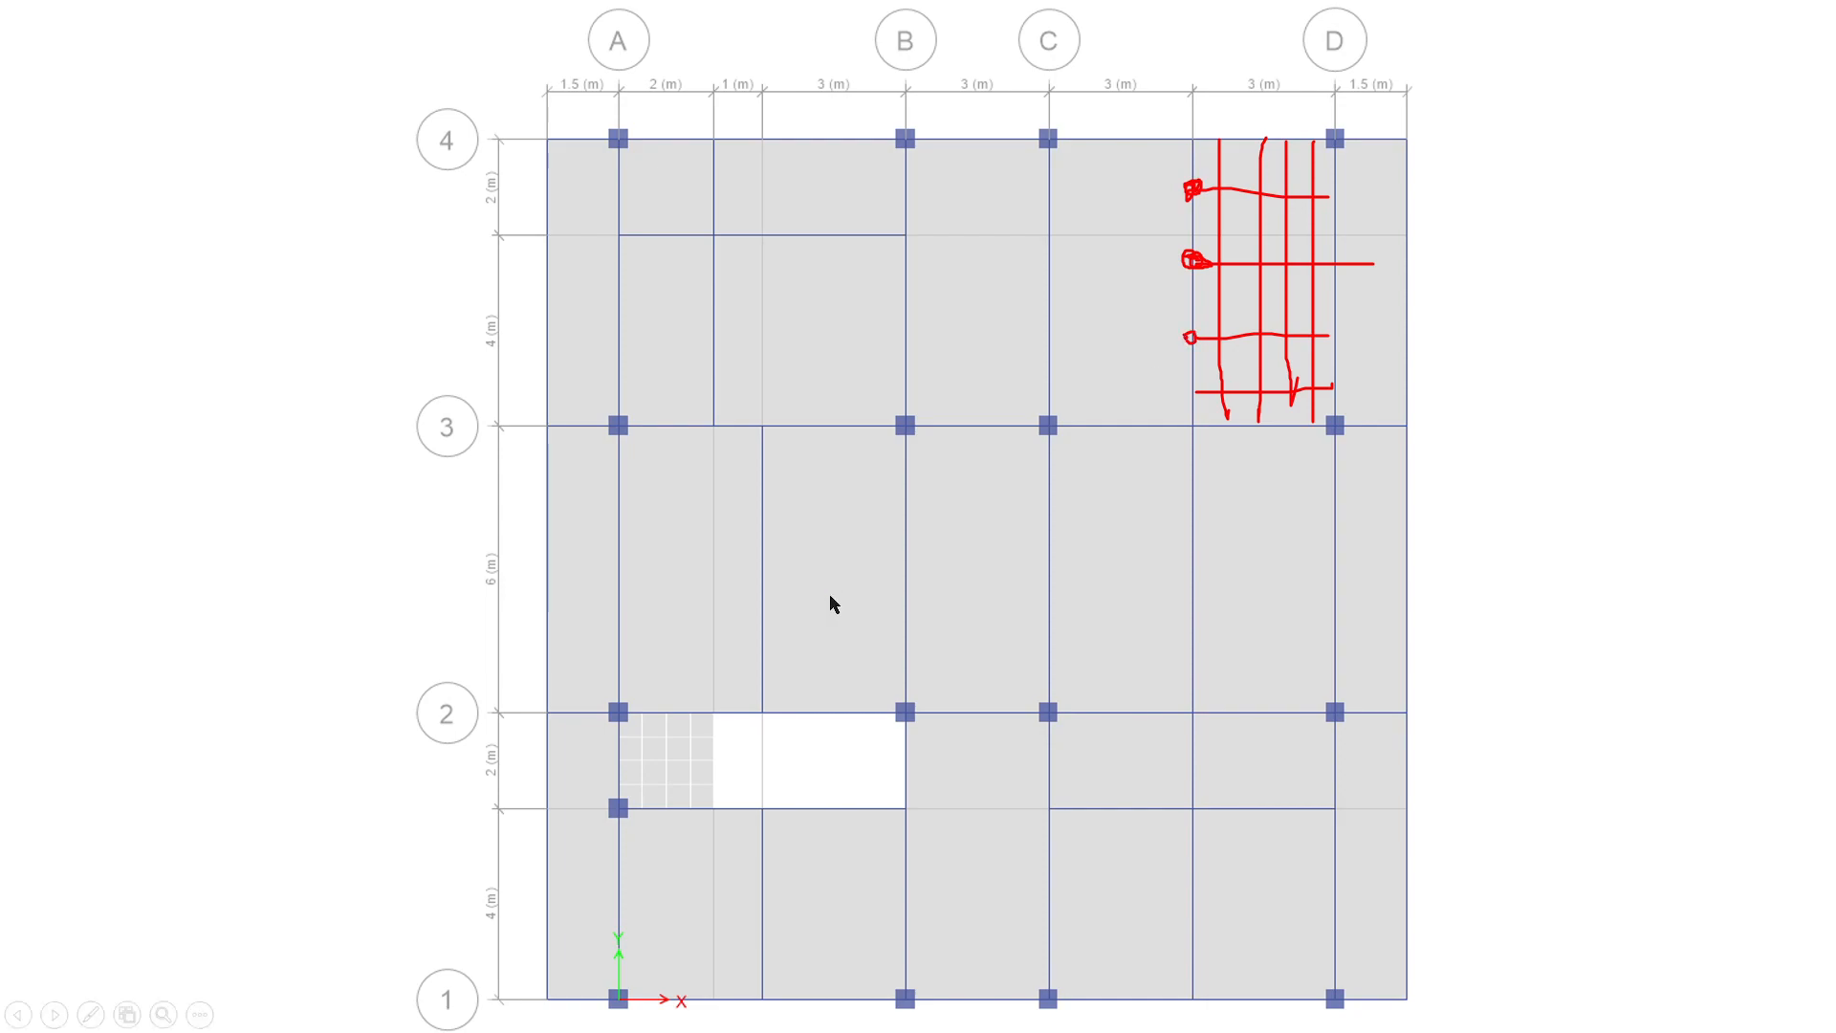
key("Escape")
left_click(899, 547)
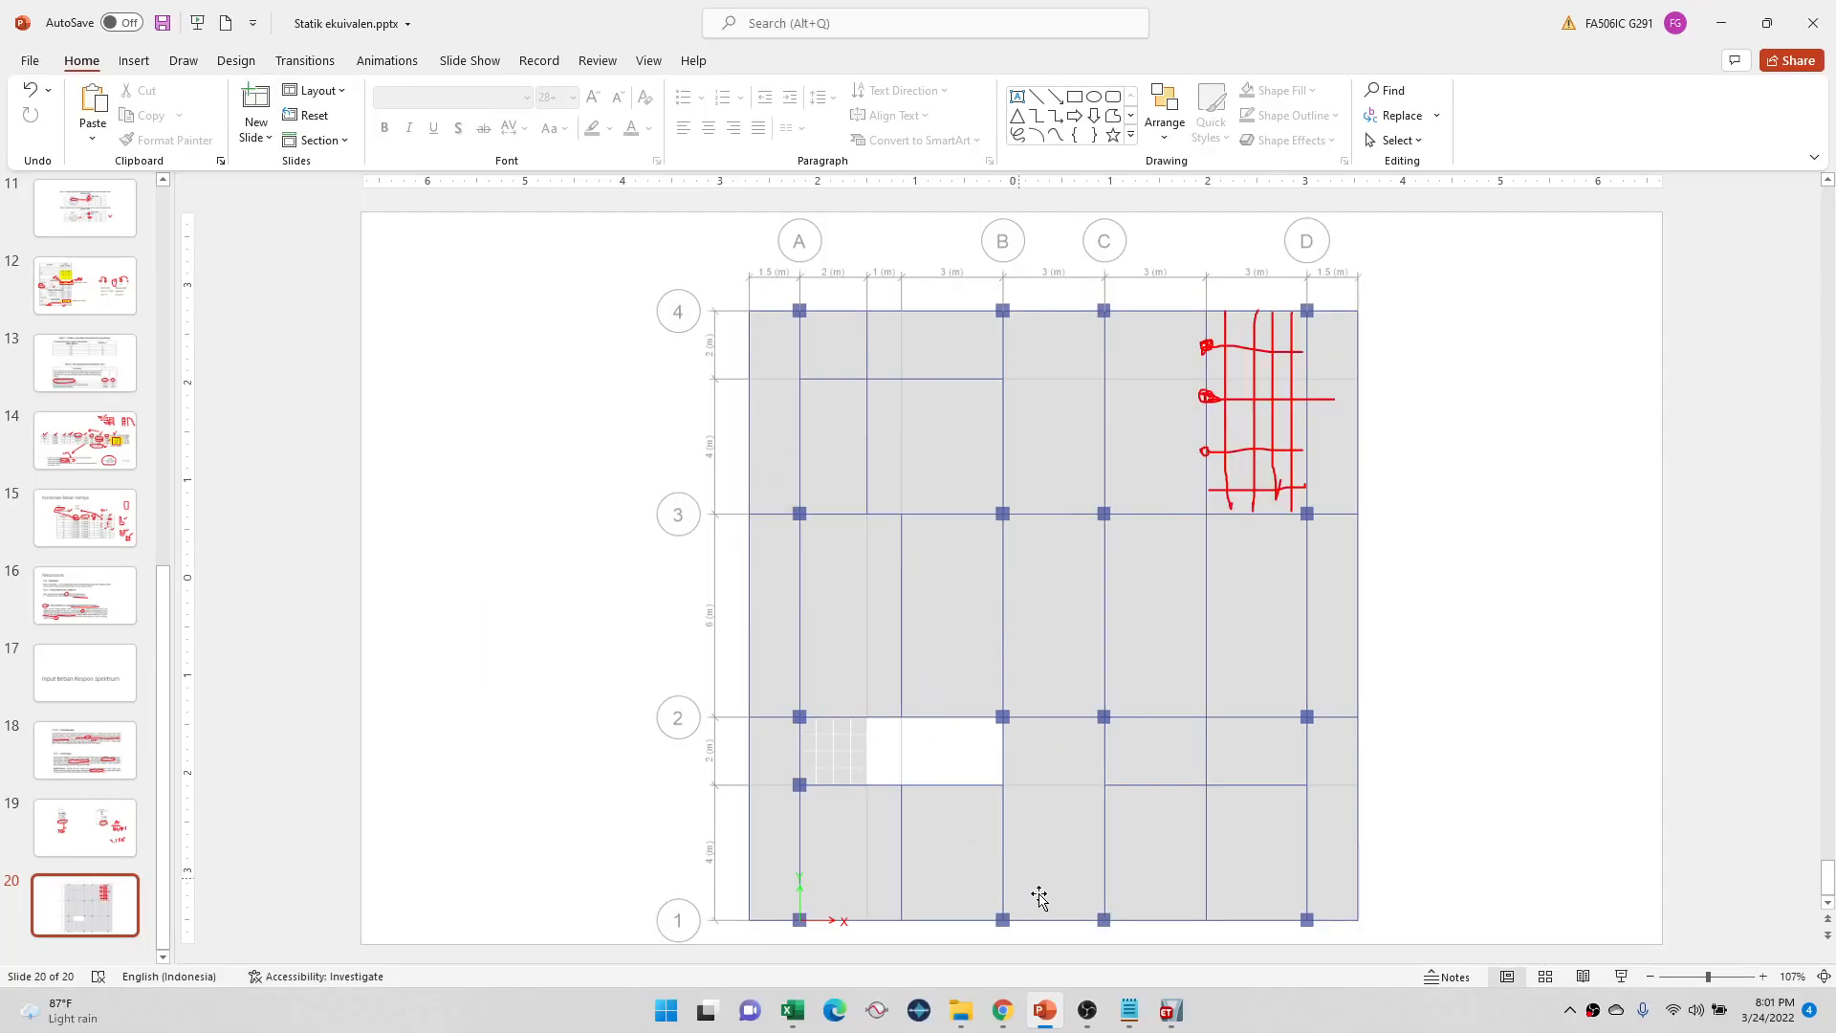
Step: Switch back to ETABS and unlock the model, deleting the analysis results
left_click(1171, 1010)
left_click(182, 61)
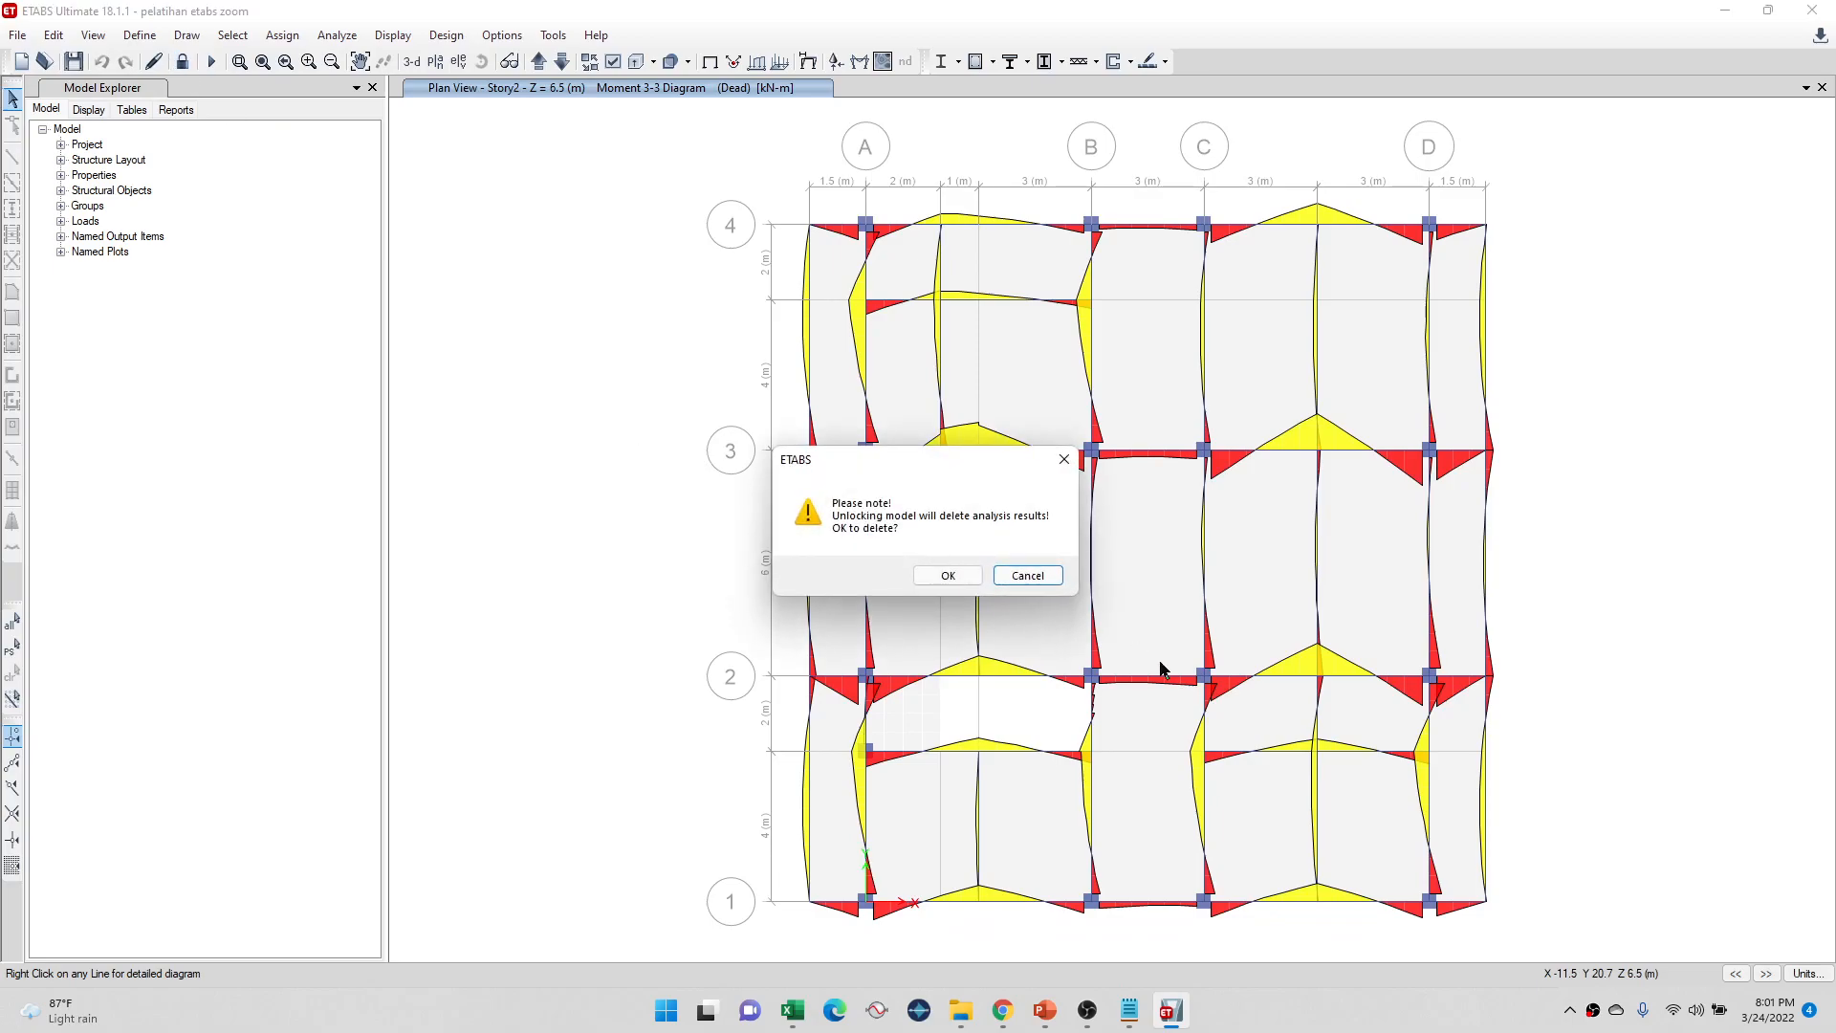
left_click(949, 578)
Step: Assign a 4 by 4 floor auto mesh to the slab panel beside grid D between grids 3 and 4, and rerun the analysis
left_click(1390, 294)
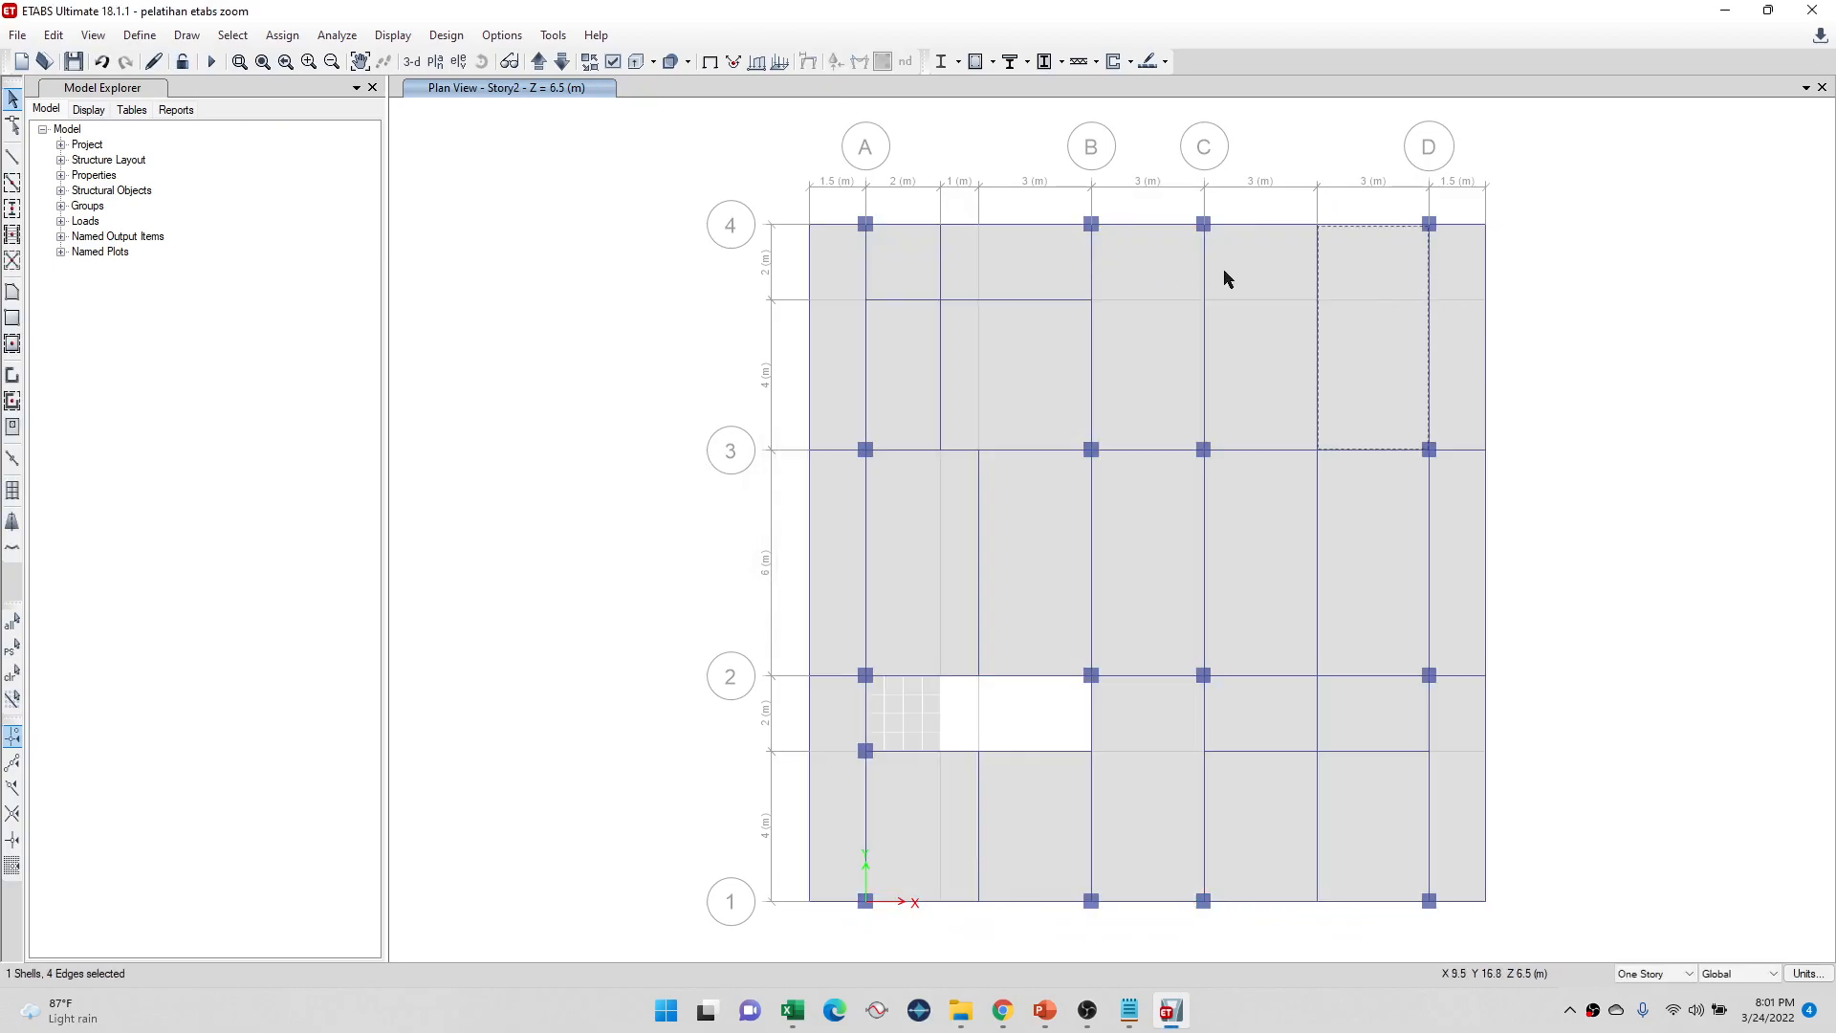
left_click(282, 35)
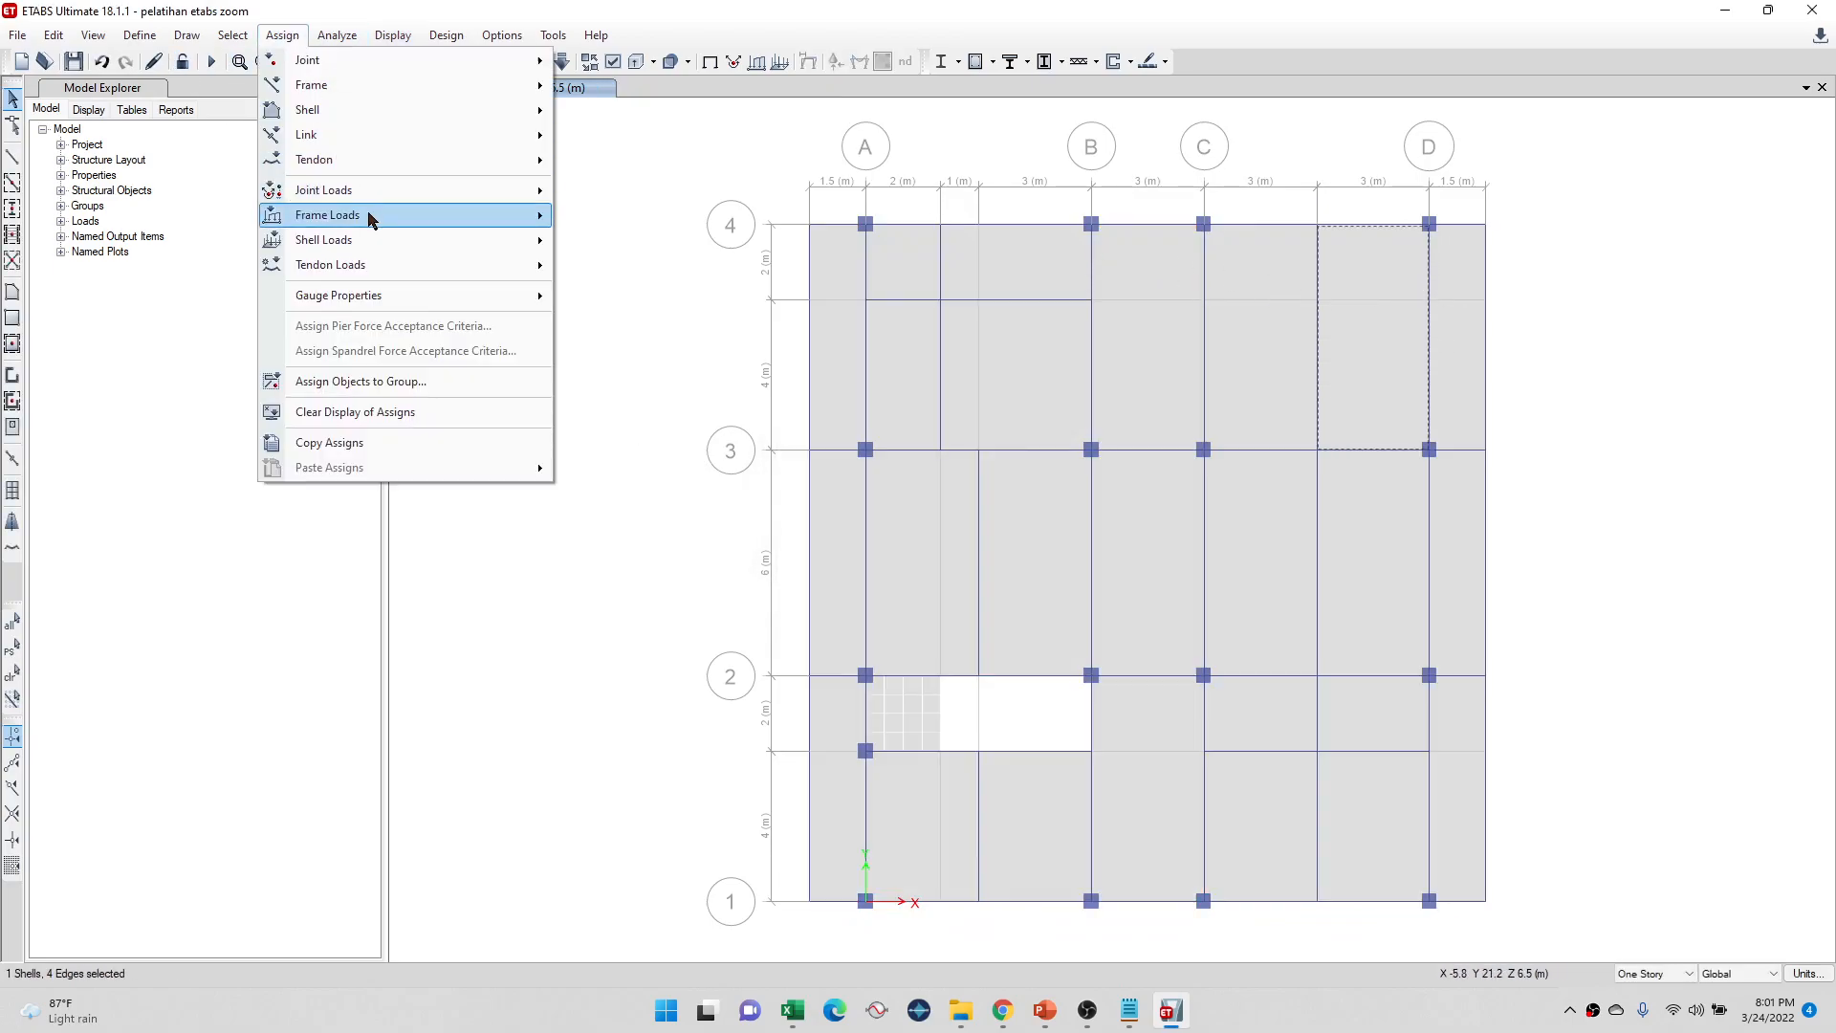
mouse_move(516, 111)
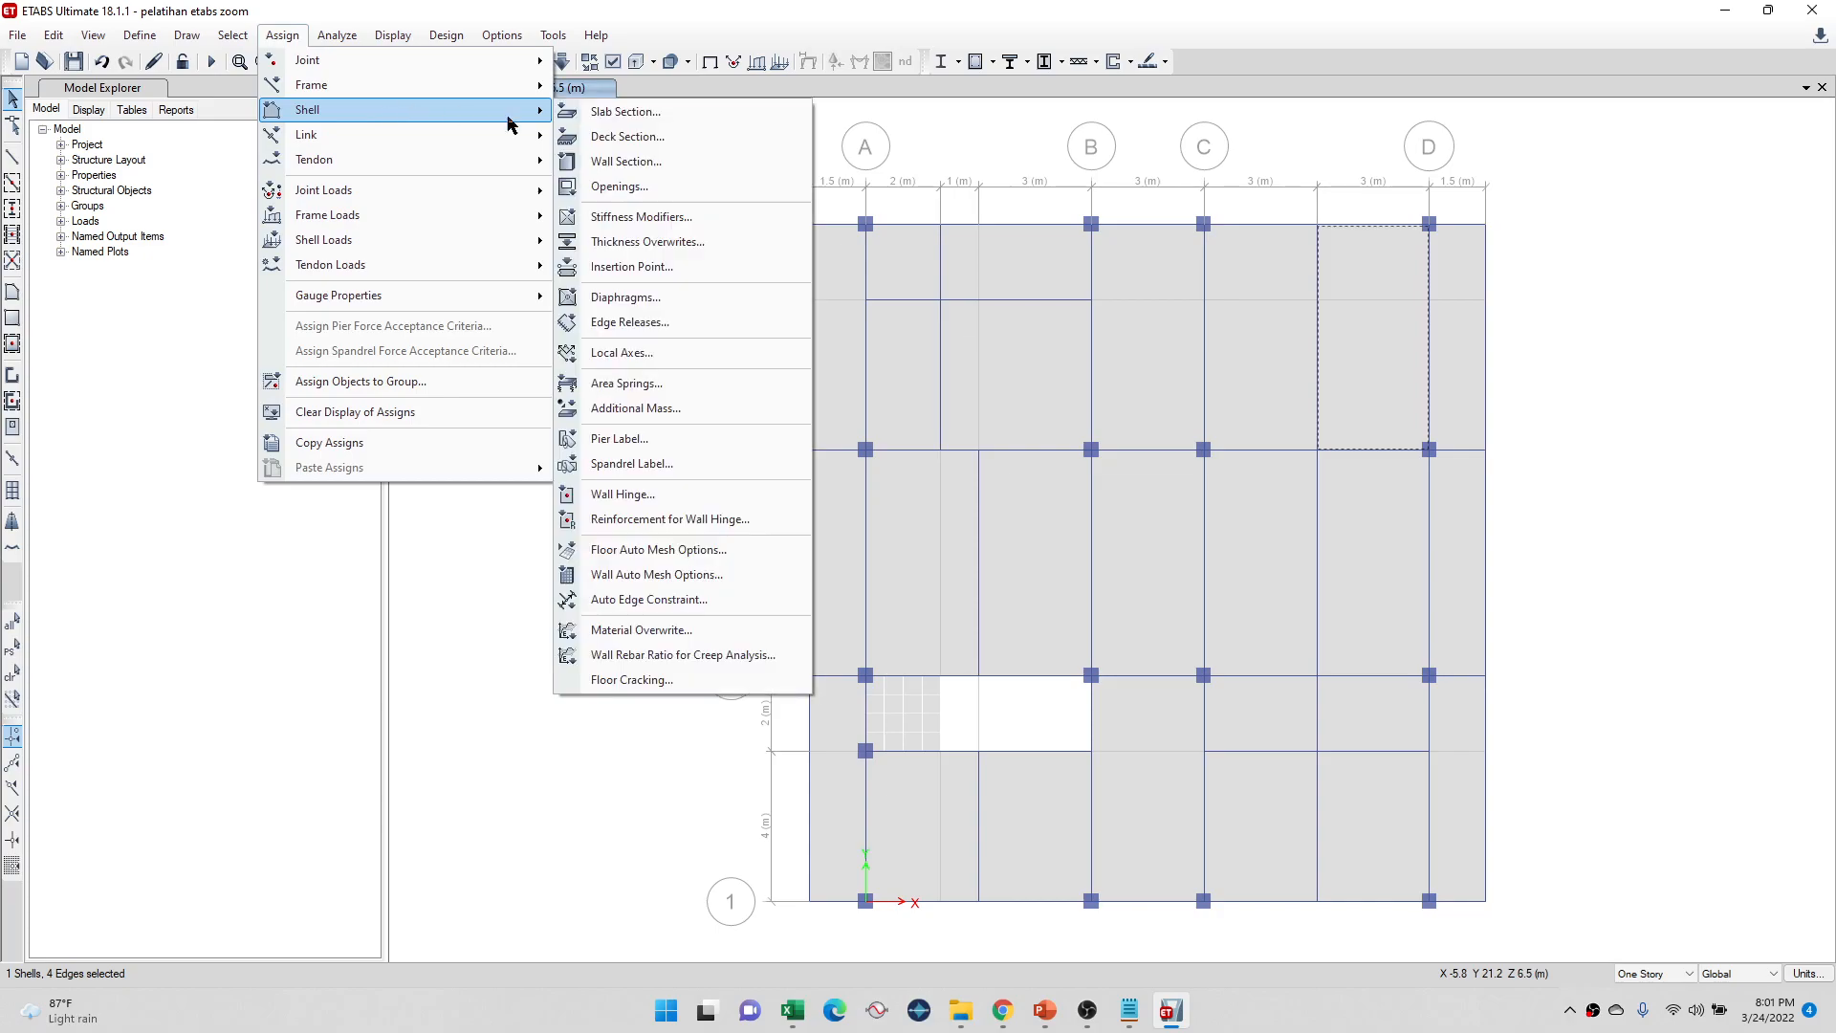
left_click(681, 550)
left_click_drag(913, 290, 450, 300)
left_click(145, 447)
type("4")
key("Tab")
type("4")
left_click(540, 703)
left_click(805, 313)
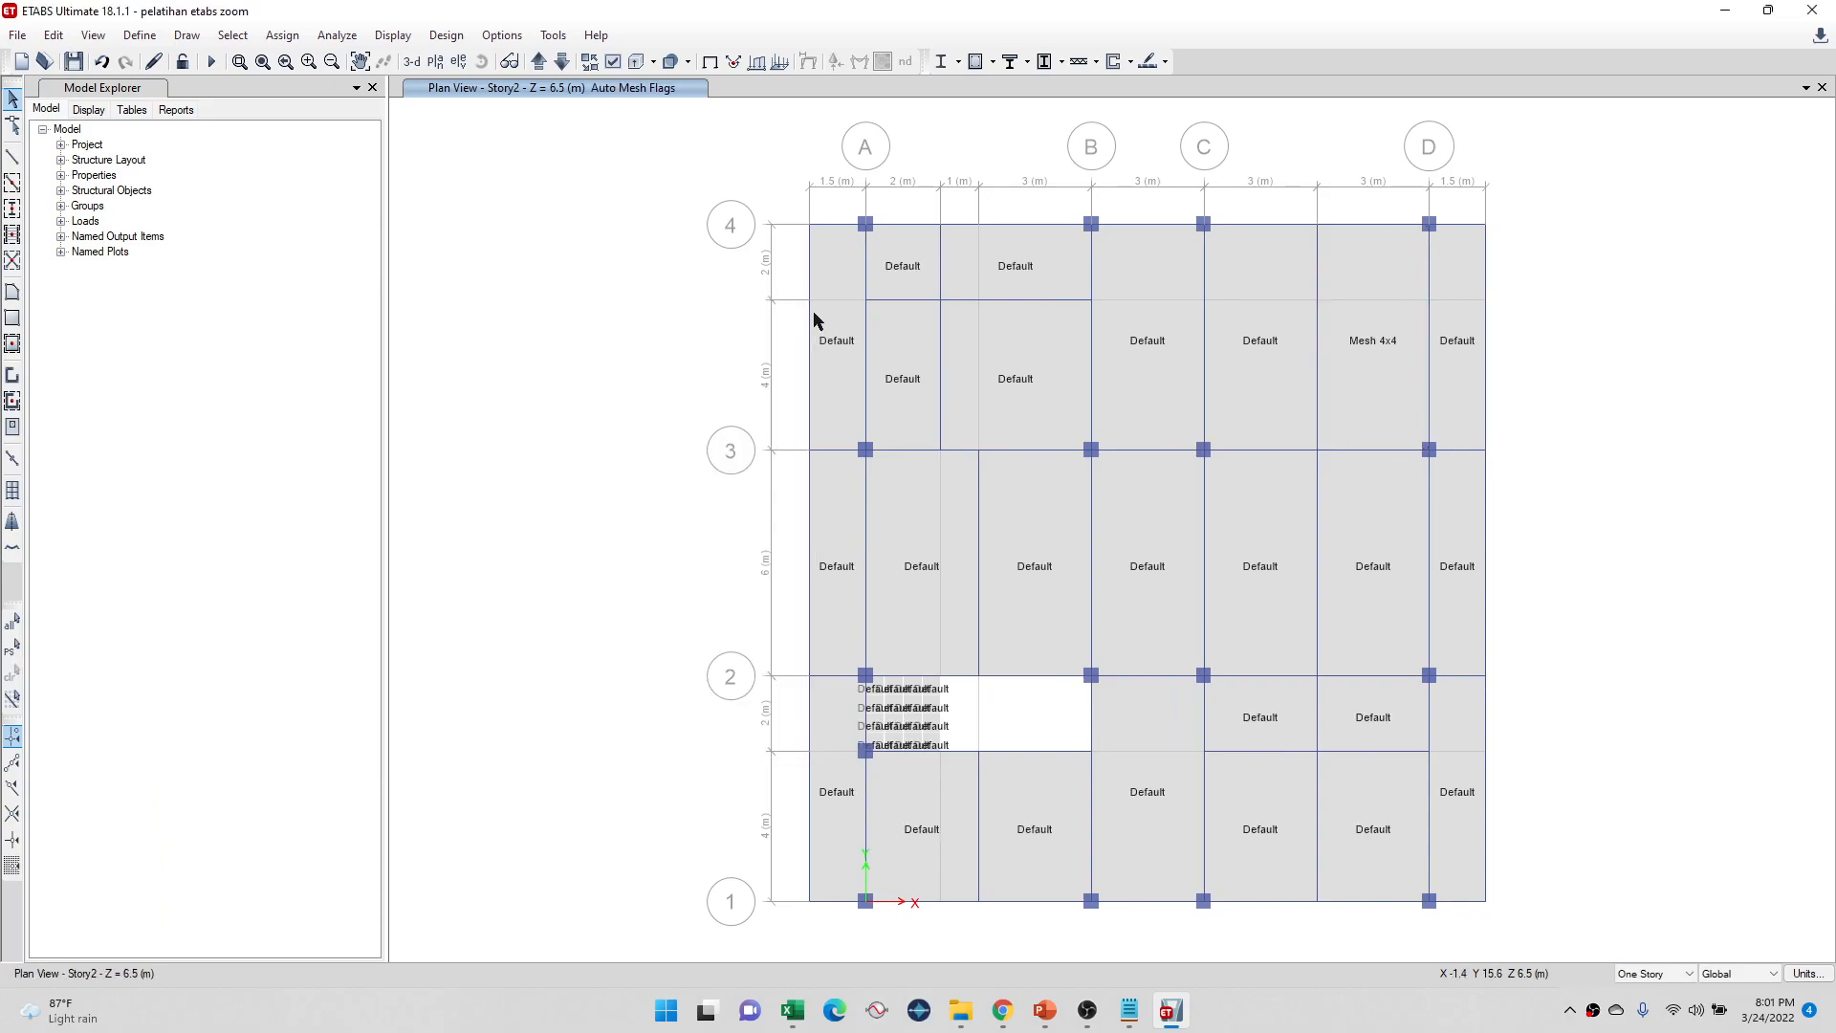
left_click(211, 62)
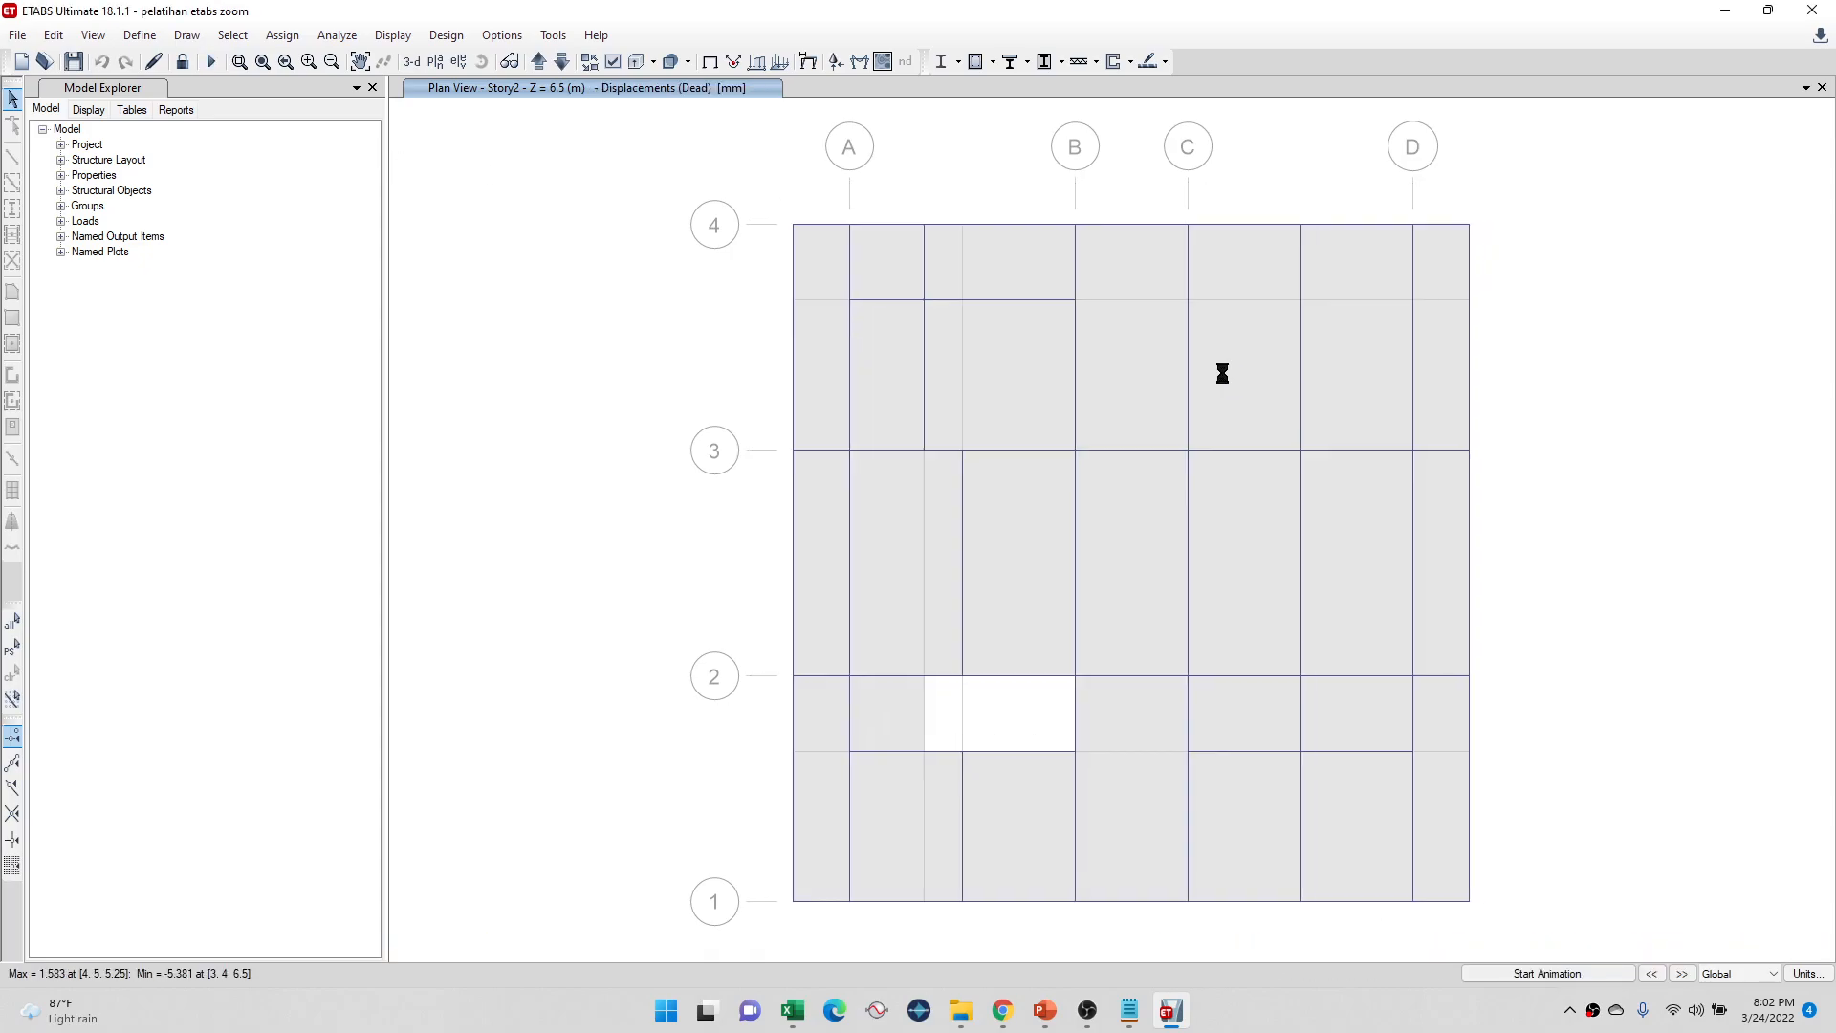
left_click(392, 35)
left_click(468, 135)
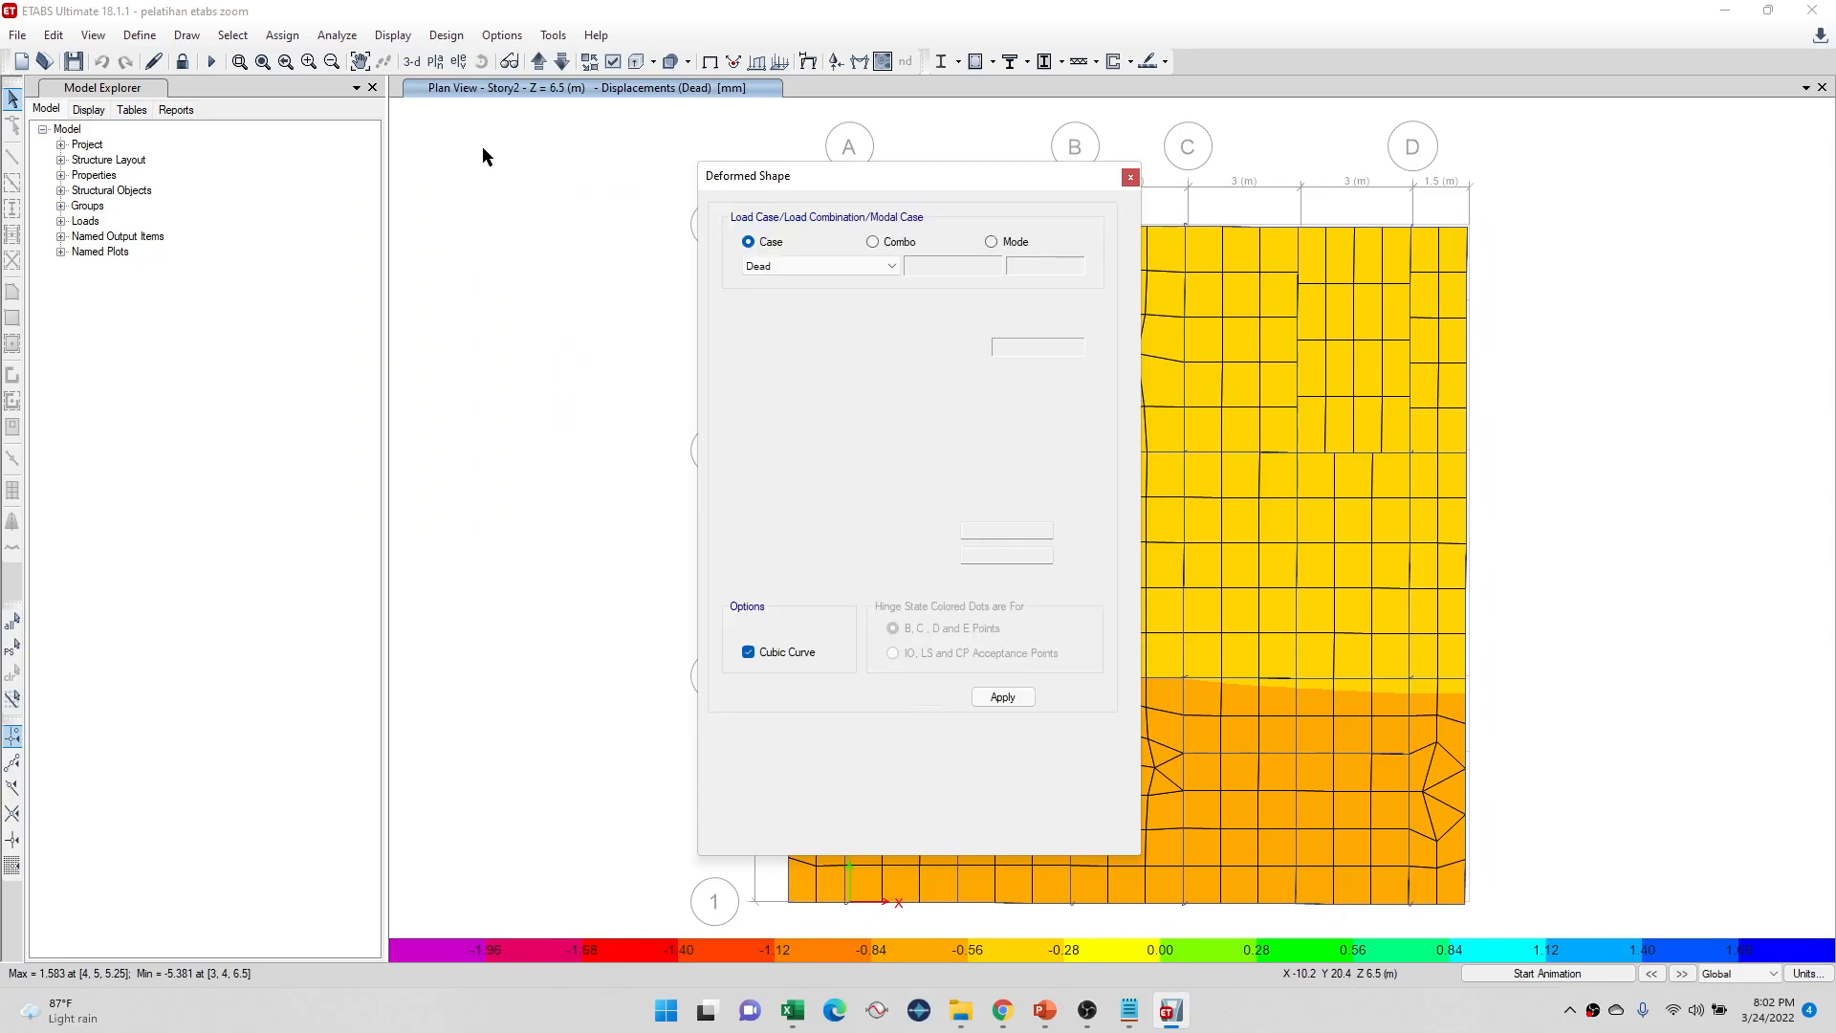
left_click(1131, 173)
Step: Show the Dead case Moment 3-3 frame diagram for the remeshed Story2 plan
left_click(392, 34)
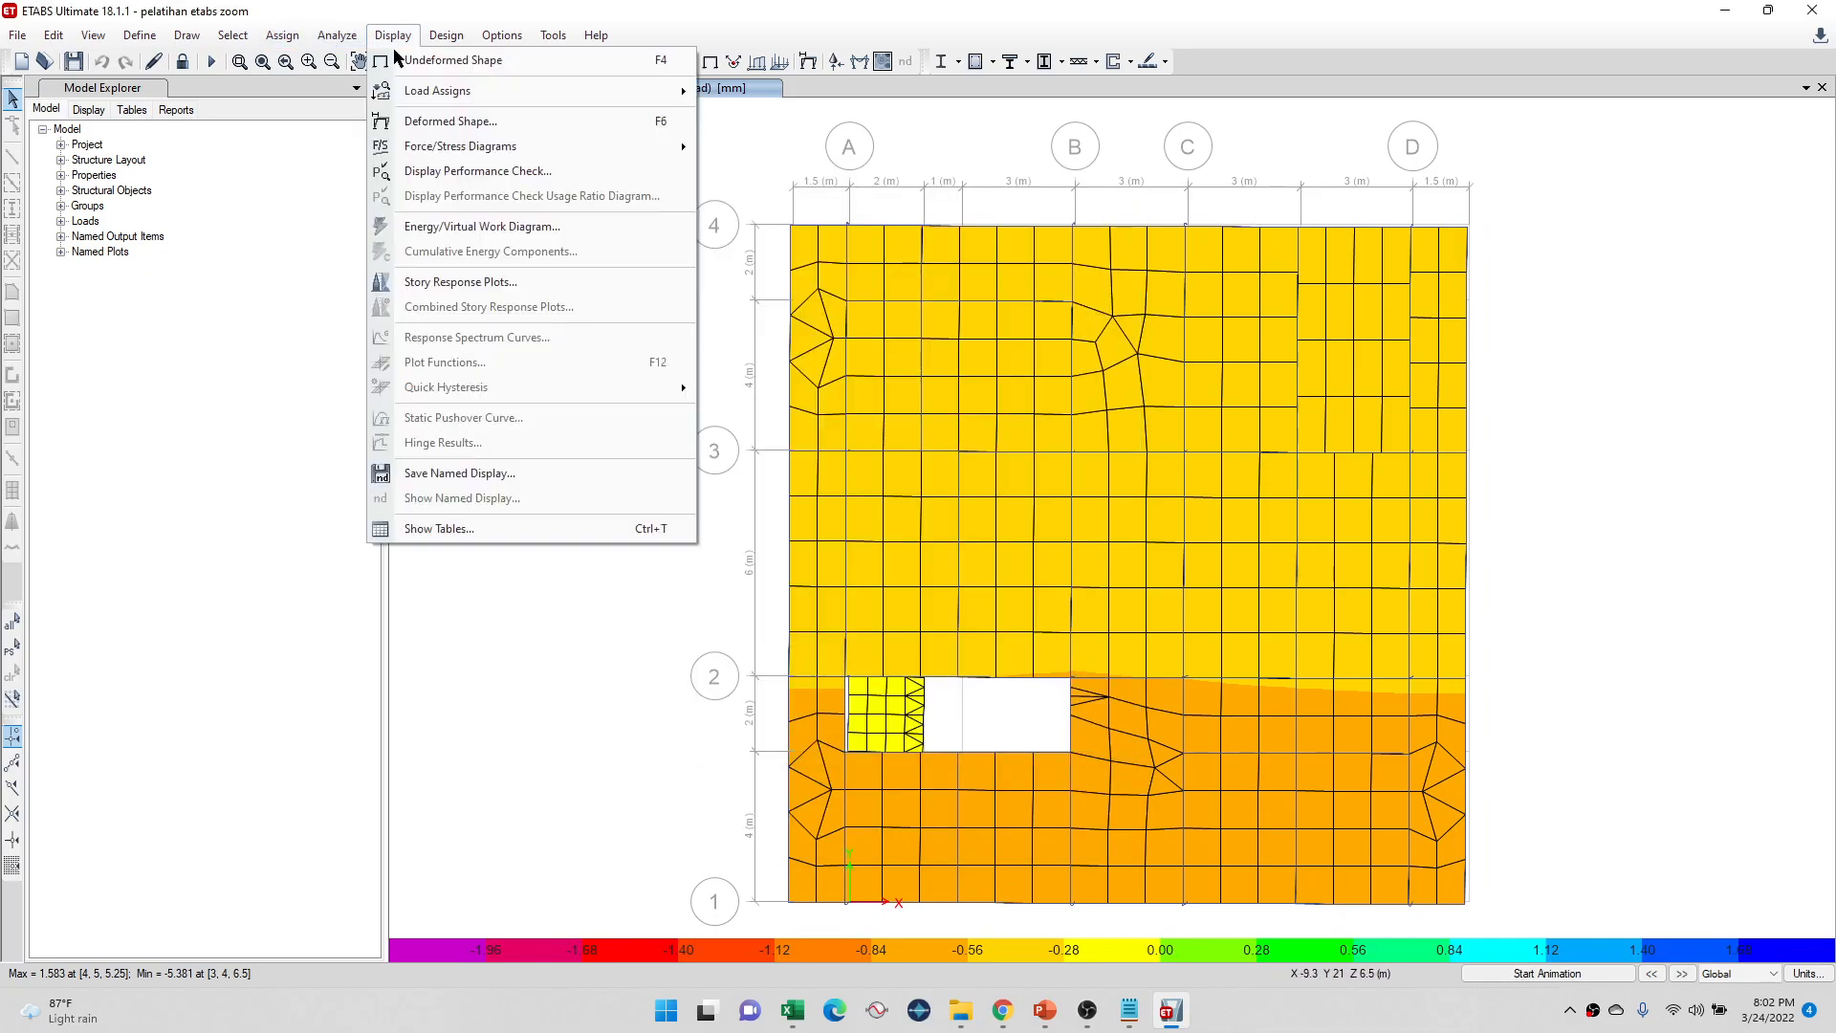
mouse_move(449, 146)
left_click(851, 201)
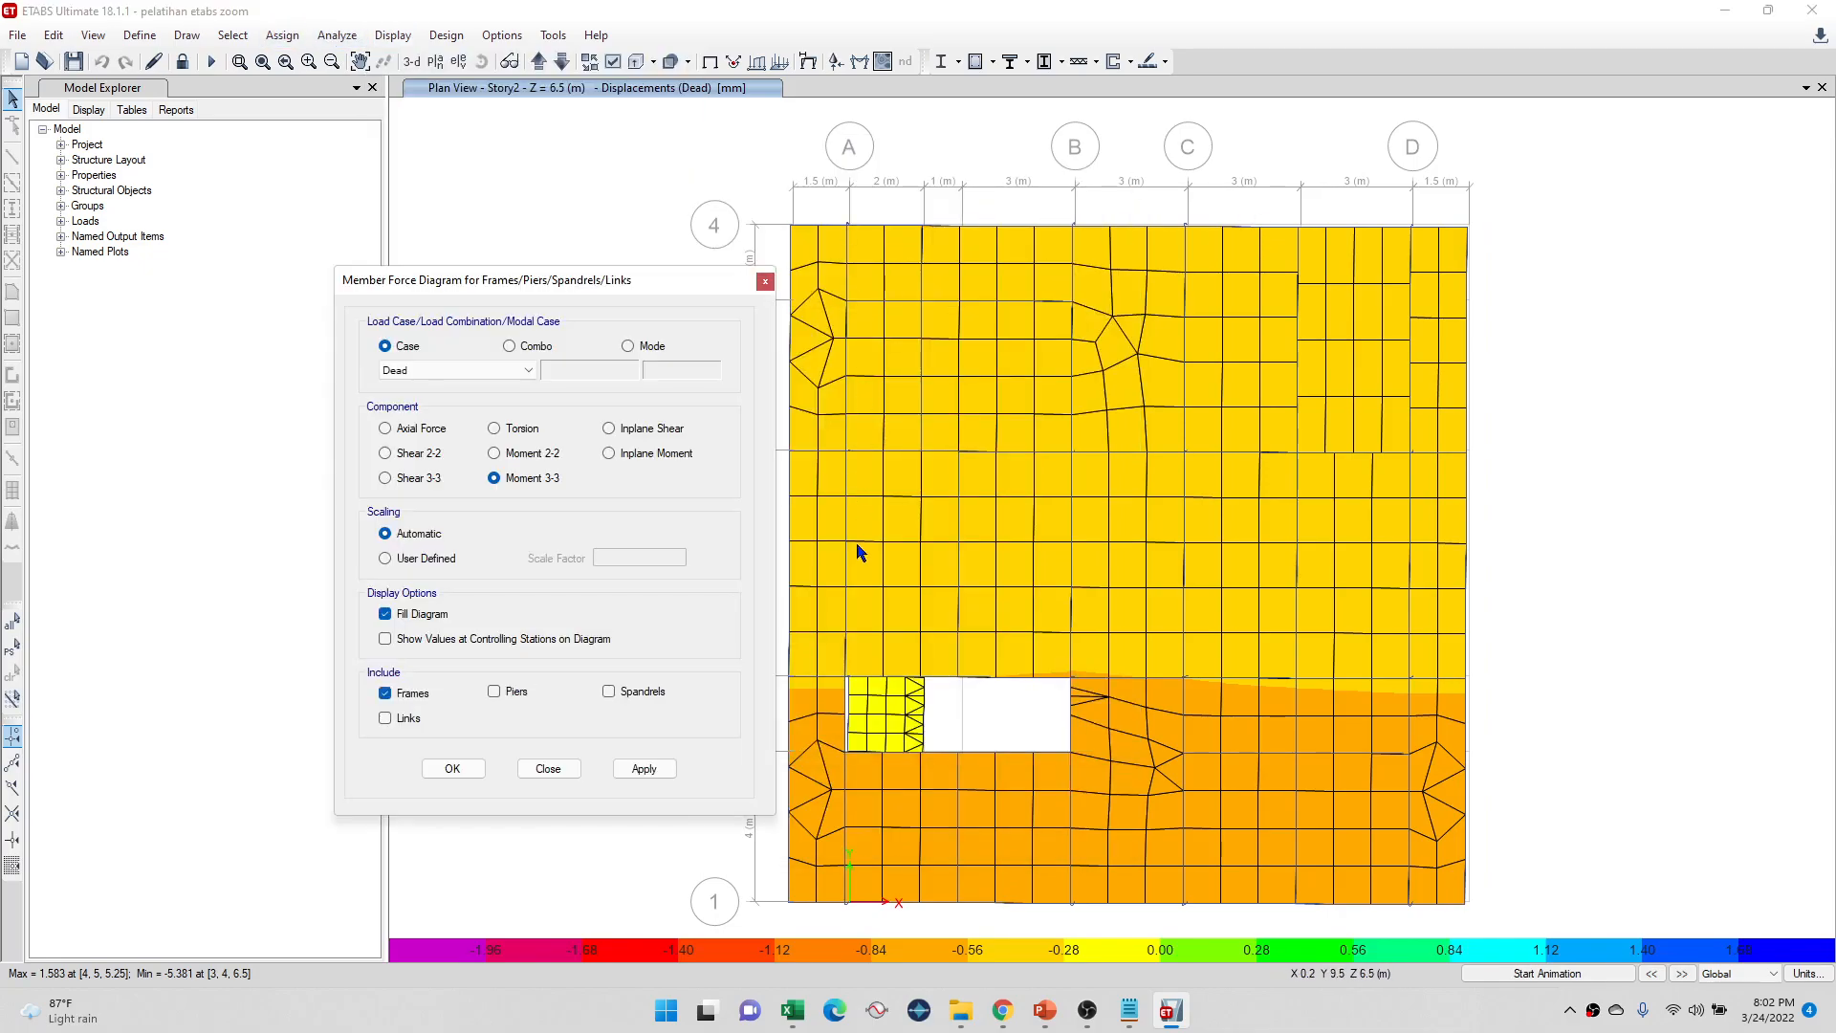
left_click(644, 768)
left_click(766, 281)
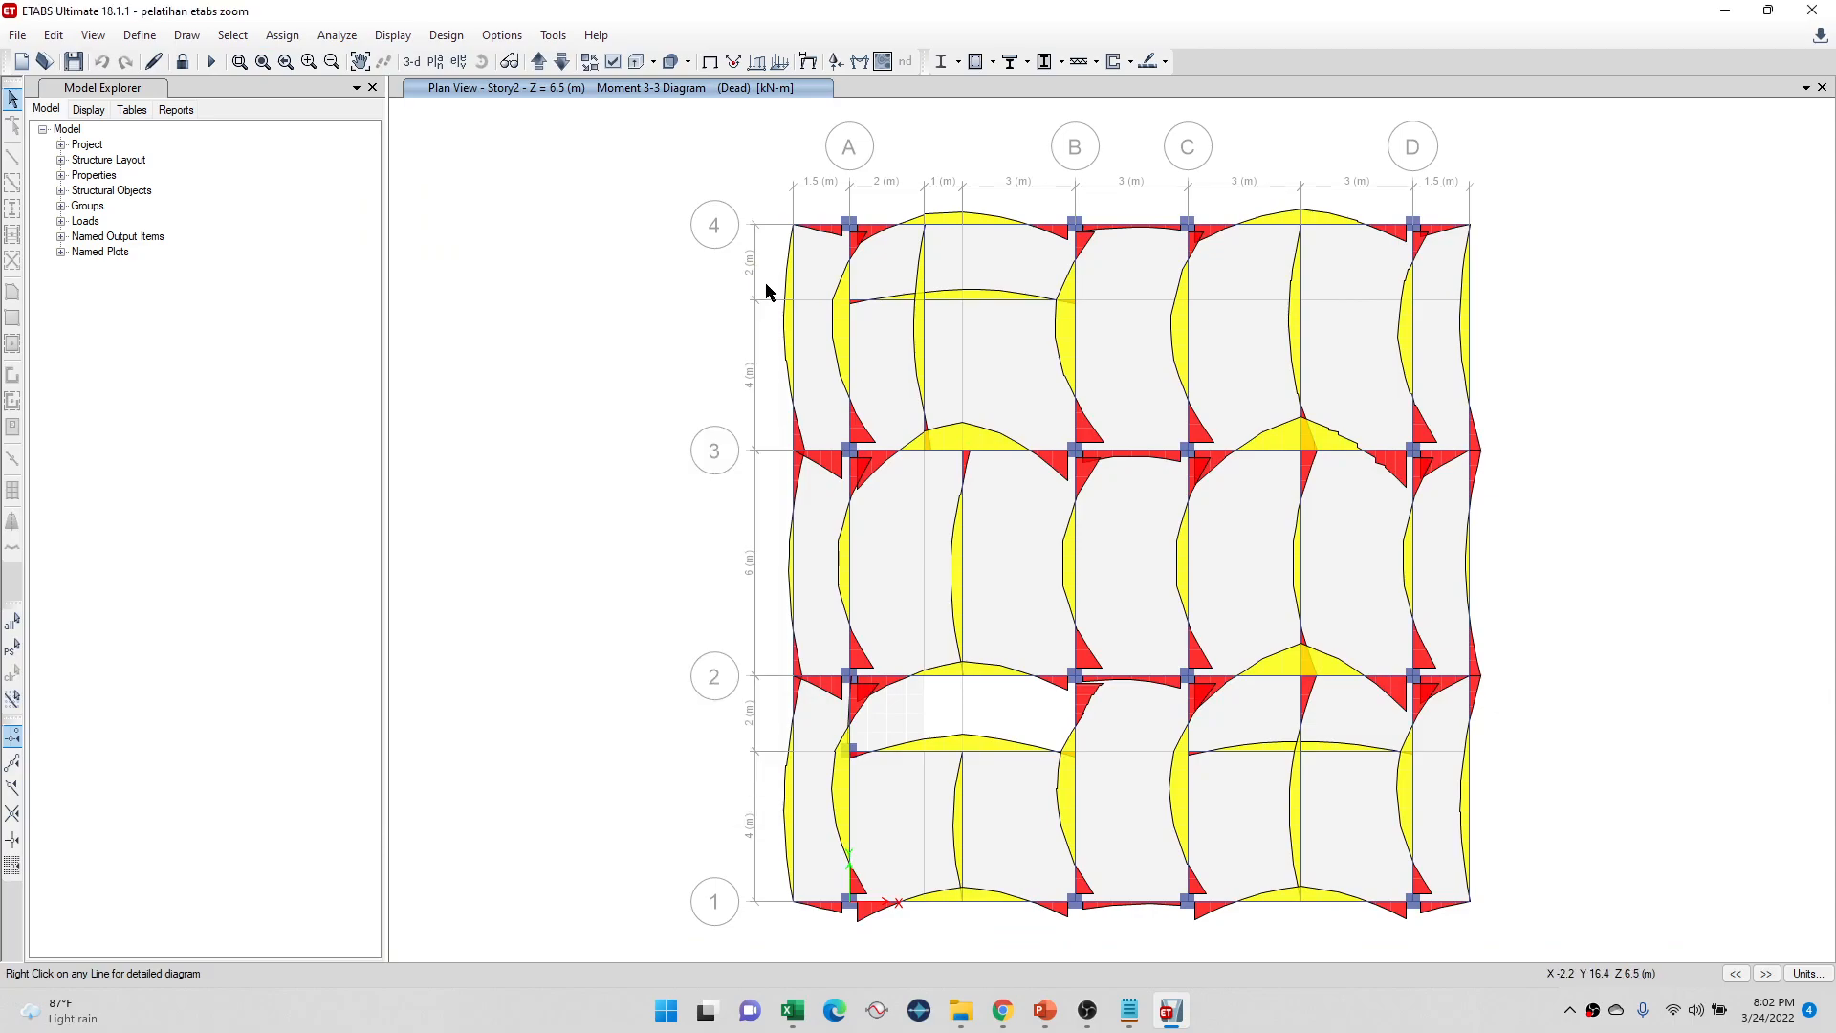
Step: Examine the equivalent load, shear and moment diagrams of the intermediate beam between grids 3 and 4, bordering the meshed panel
left_click(1378, 457)
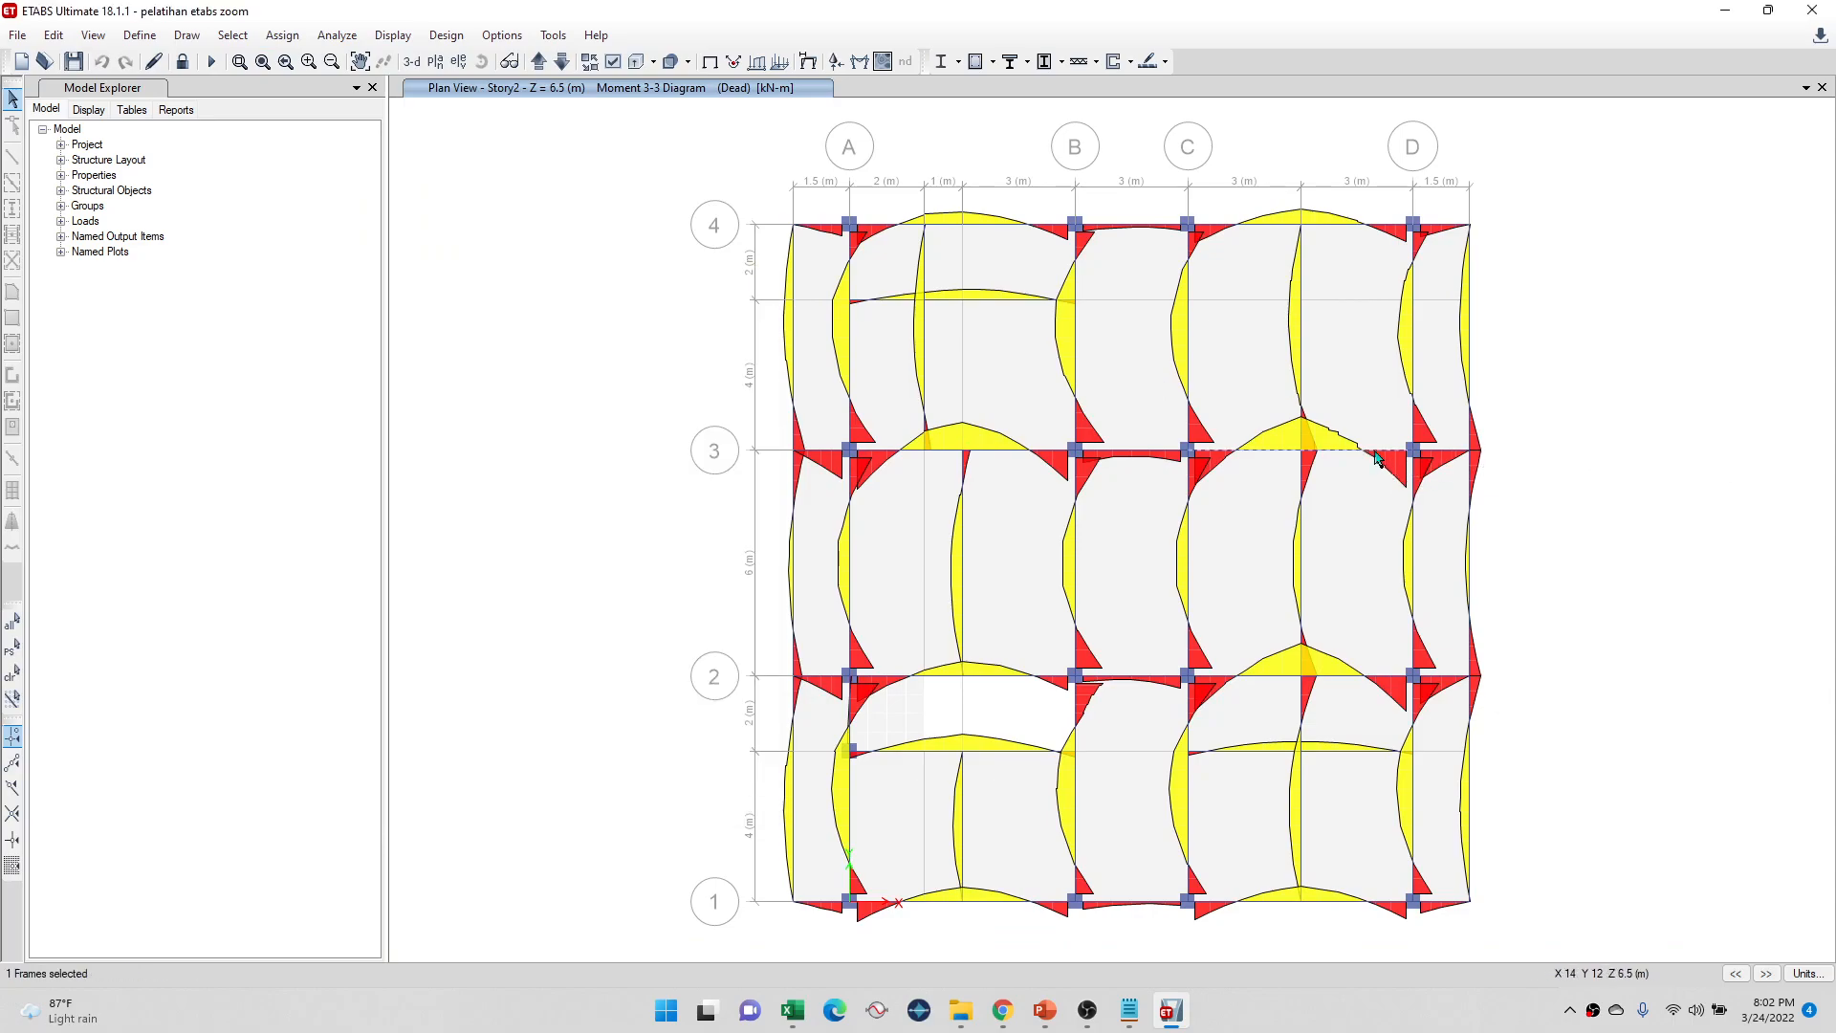
right_click(1303, 357)
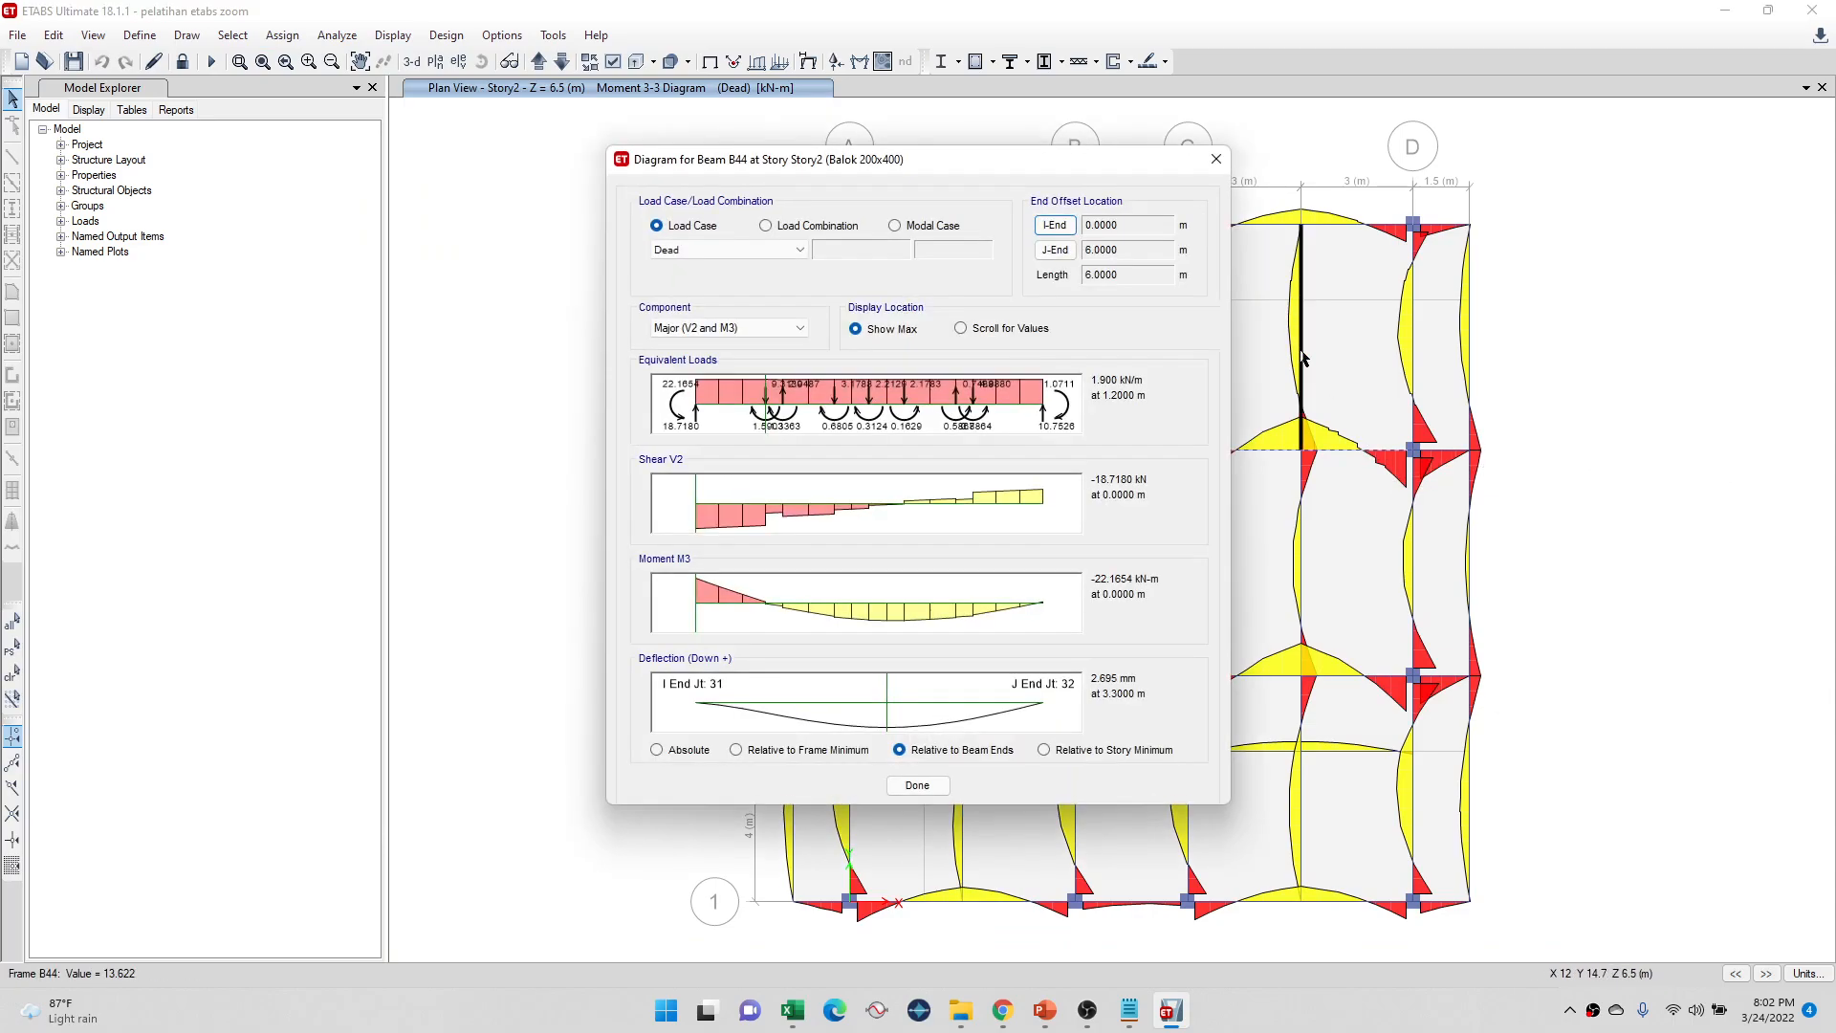
left_click_drag(1052, 160, 880, 197)
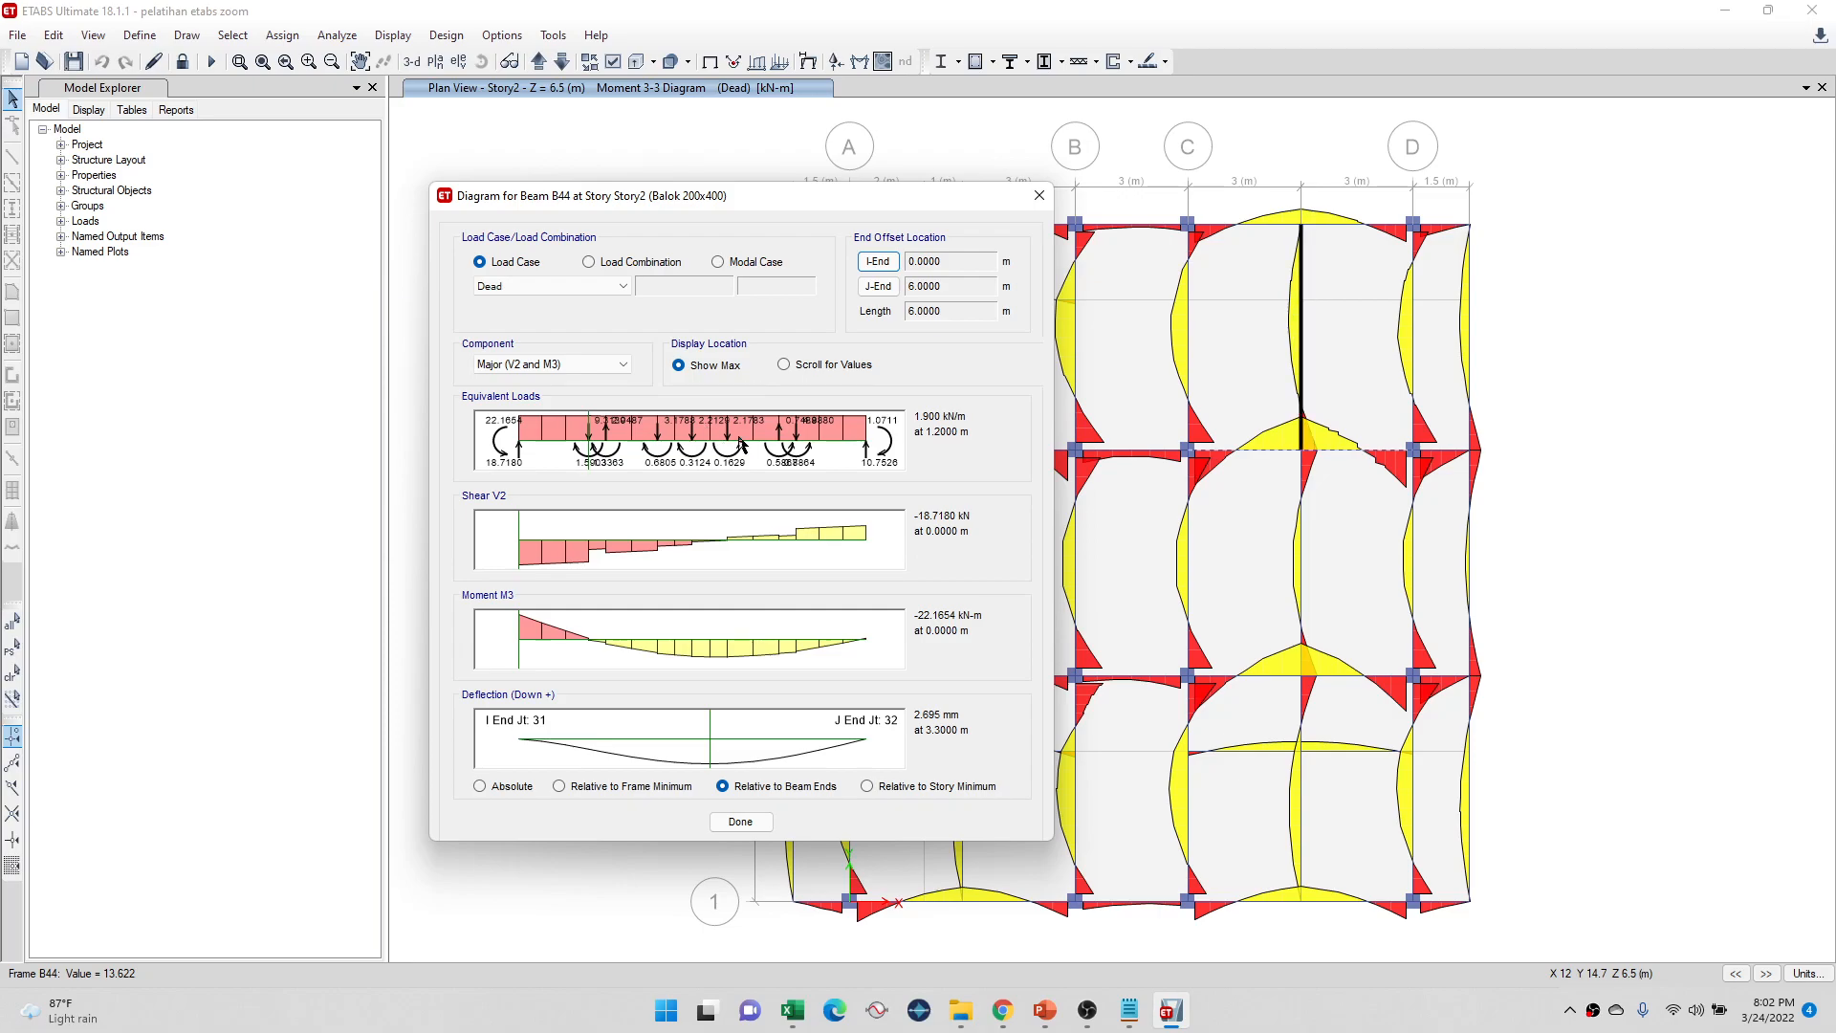
left_click(1039, 195)
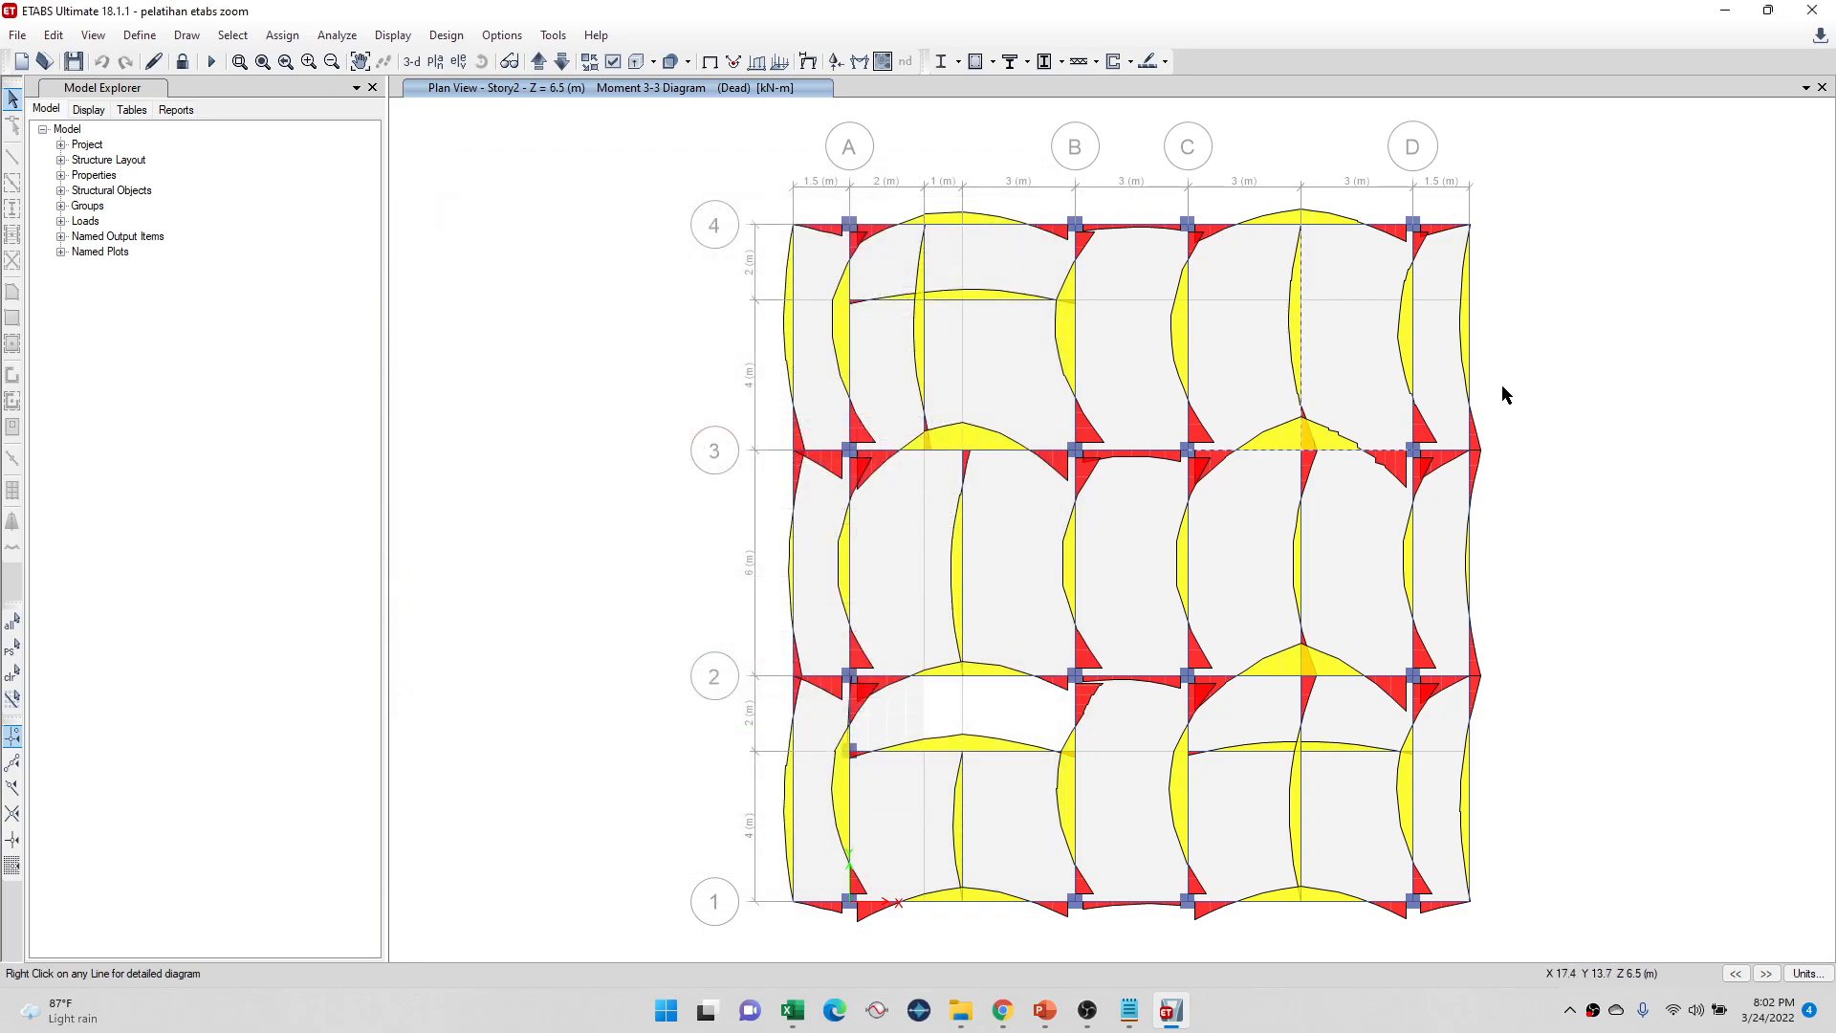
Step: Inspect the grid 3 beam's diagrams between C and D, scrolling for values along its length
scroll(1427, 388, "up", 3)
right_click(1264, 562)
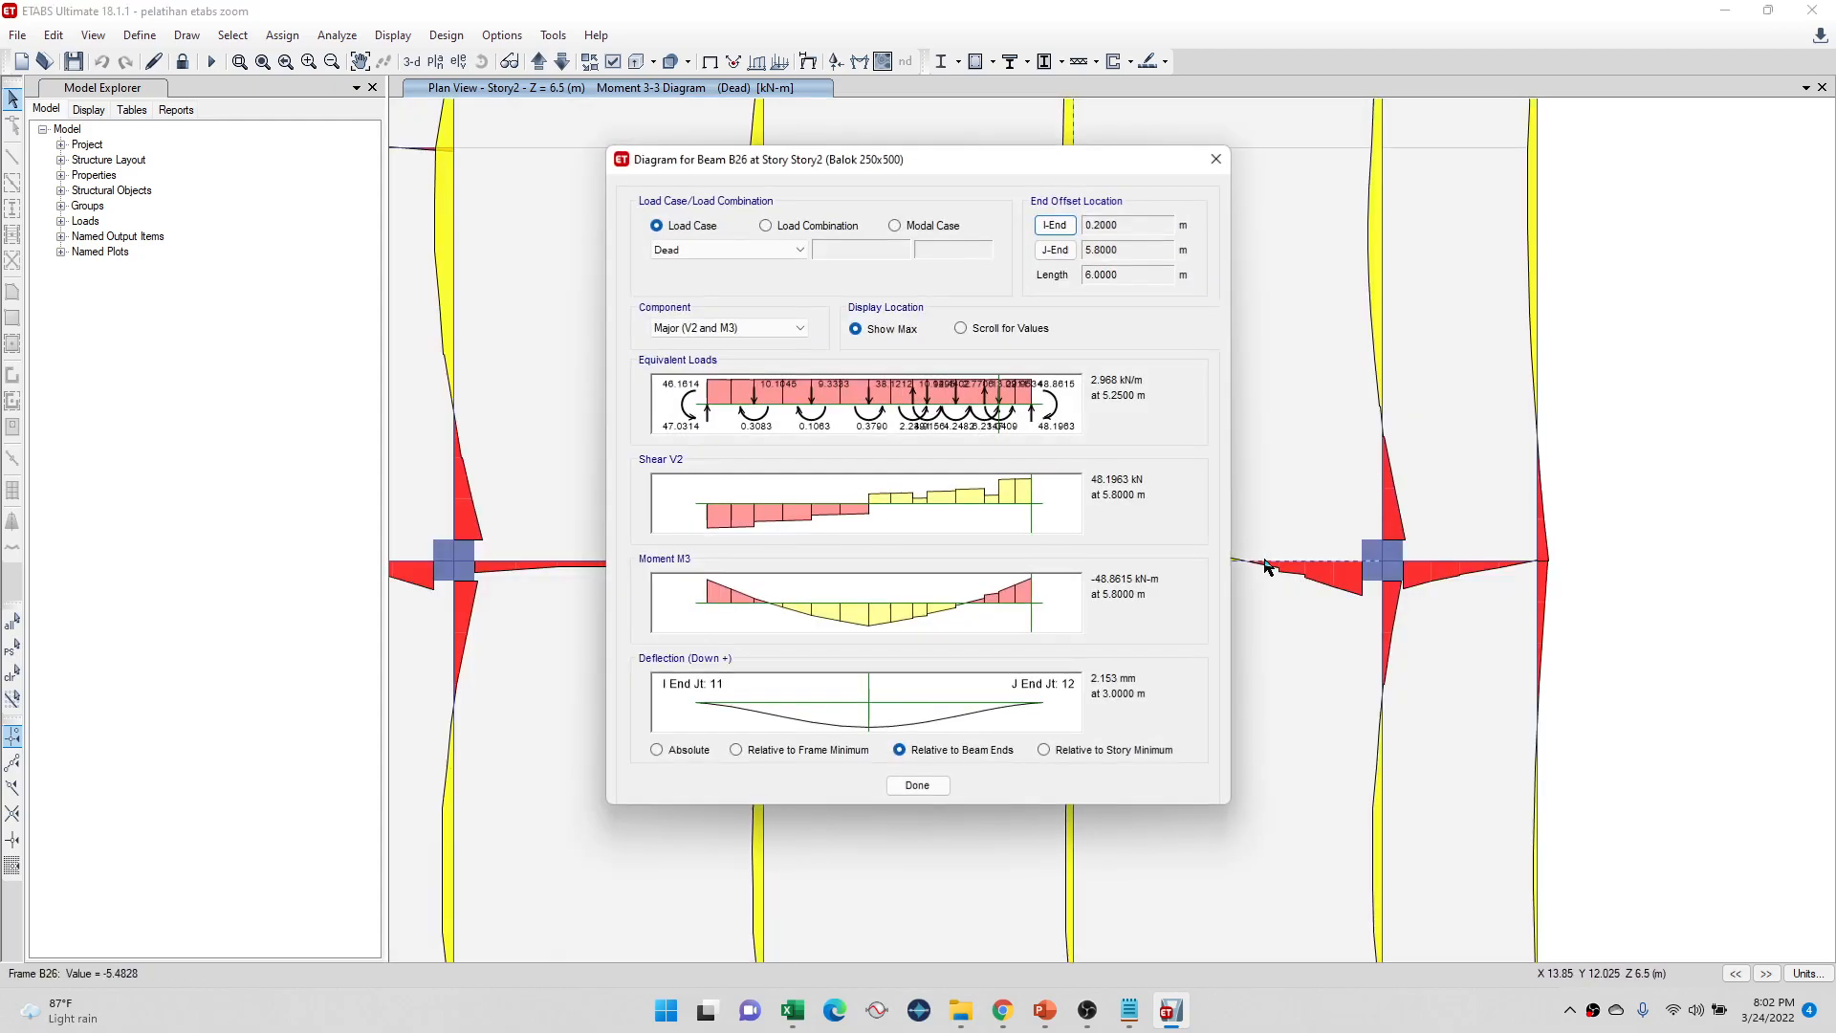
left_click_drag(1065, 163, 648, 211)
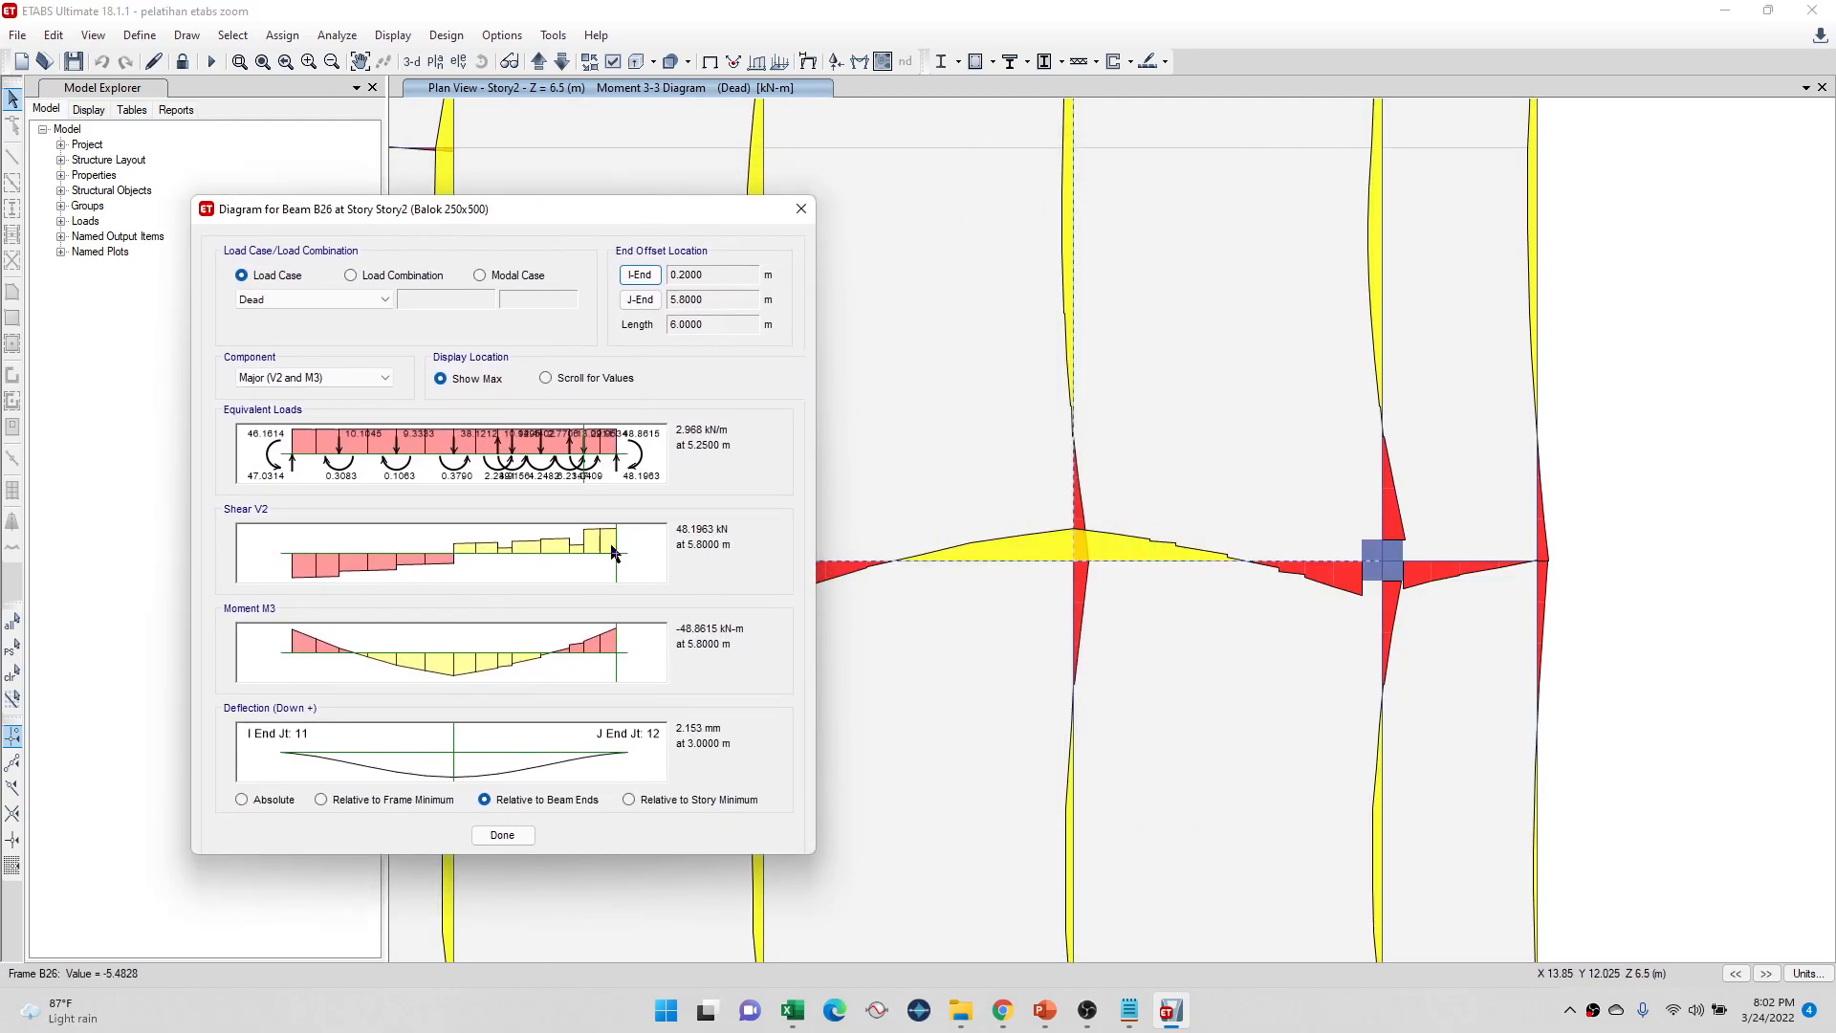
left_click(545, 377)
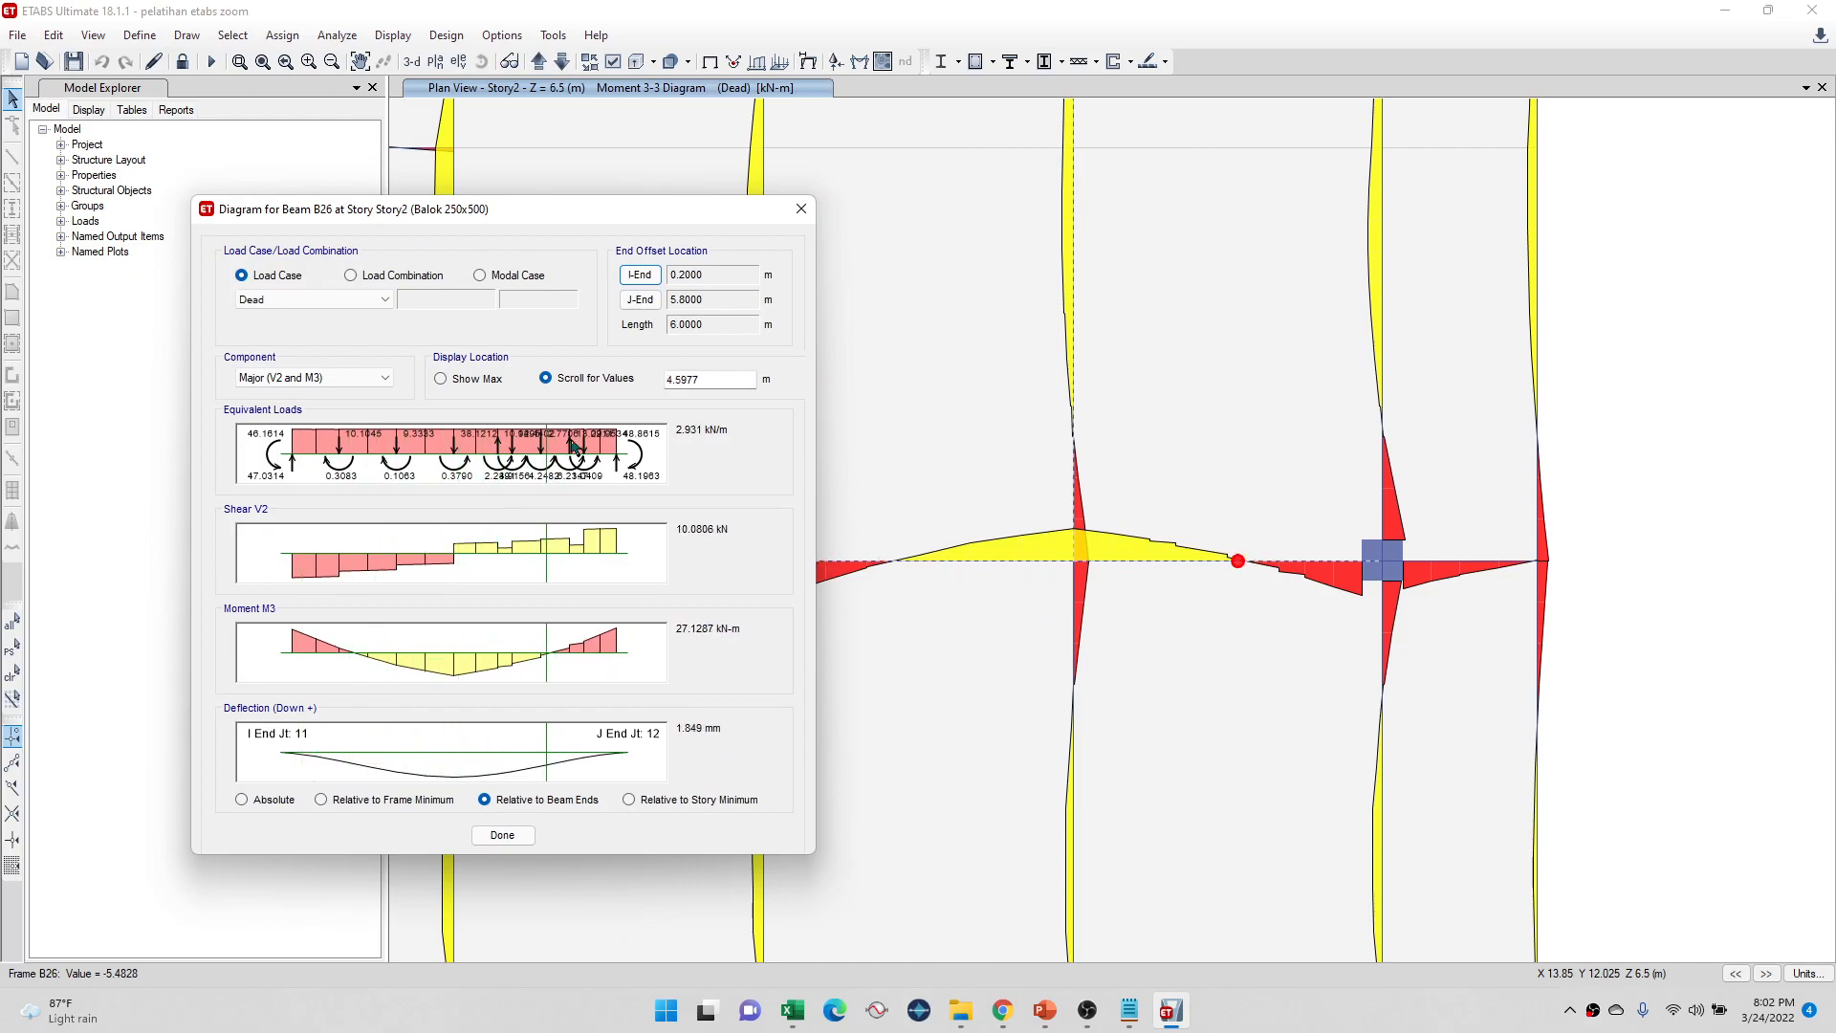
left_click(802, 209)
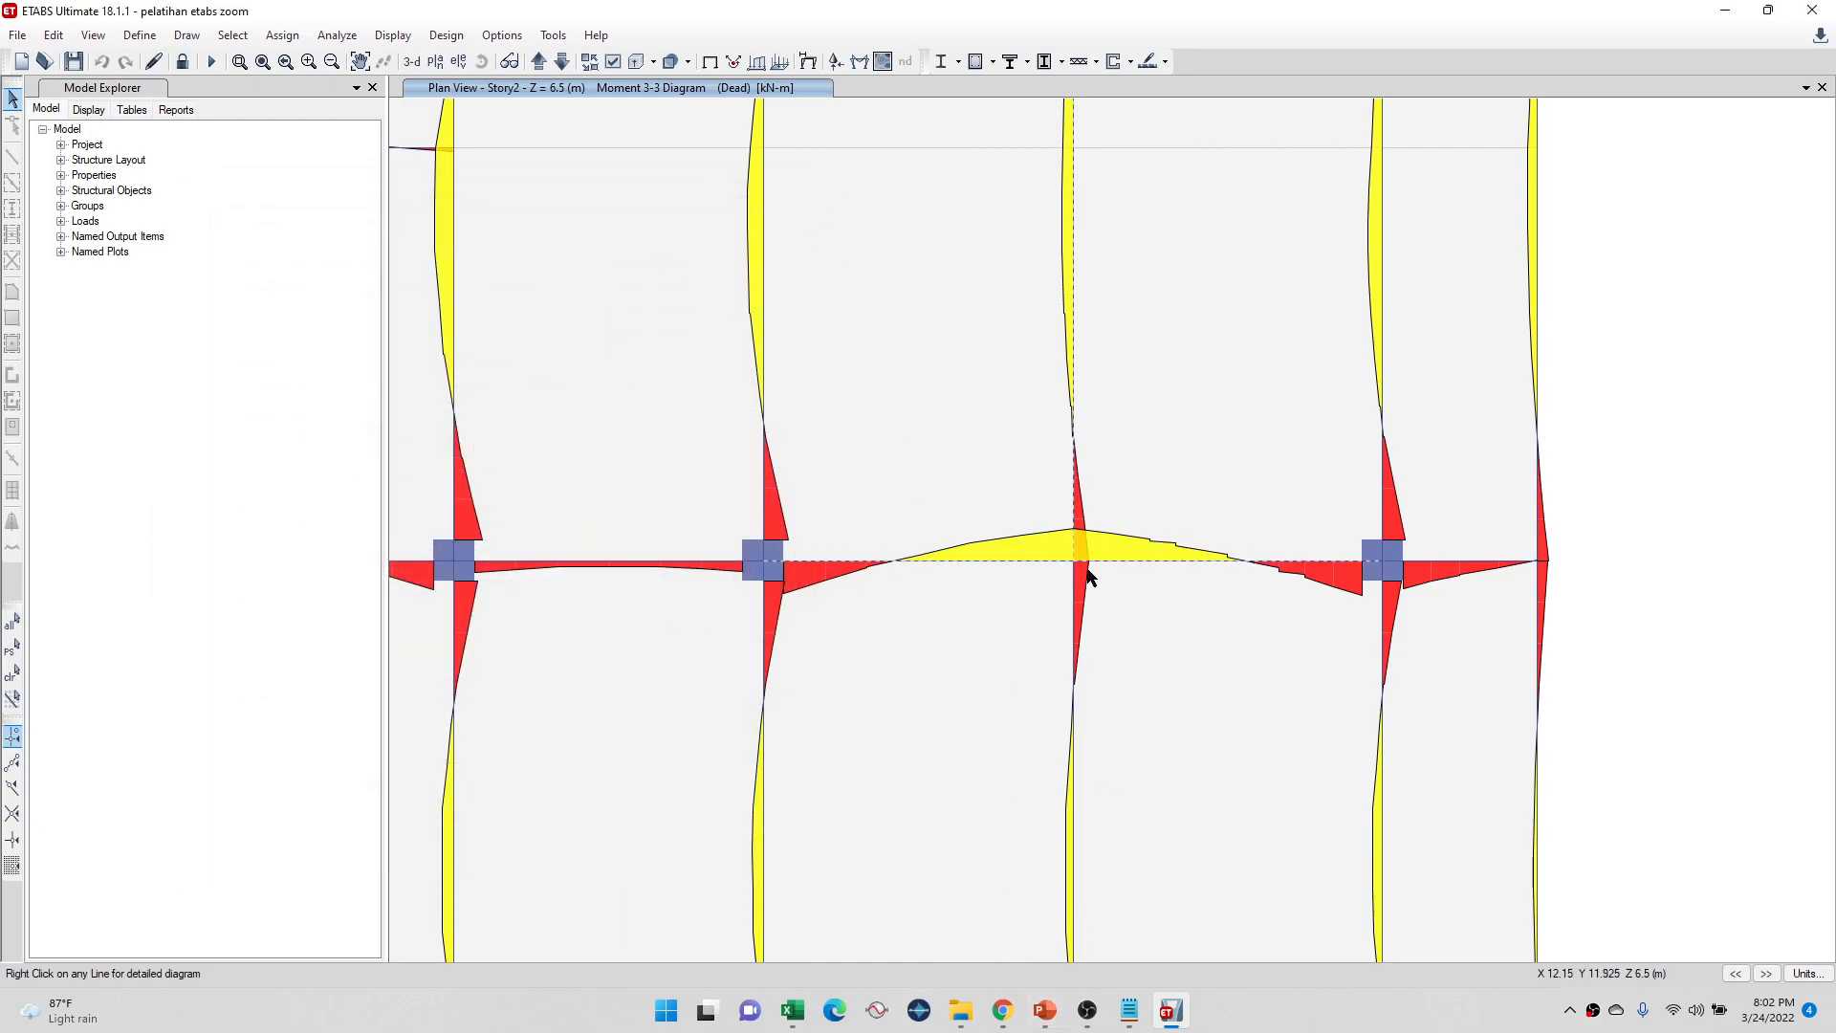
scroll(1087, 569, "down", 4)
middle_click_drag(1022, 627, 1075, 534)
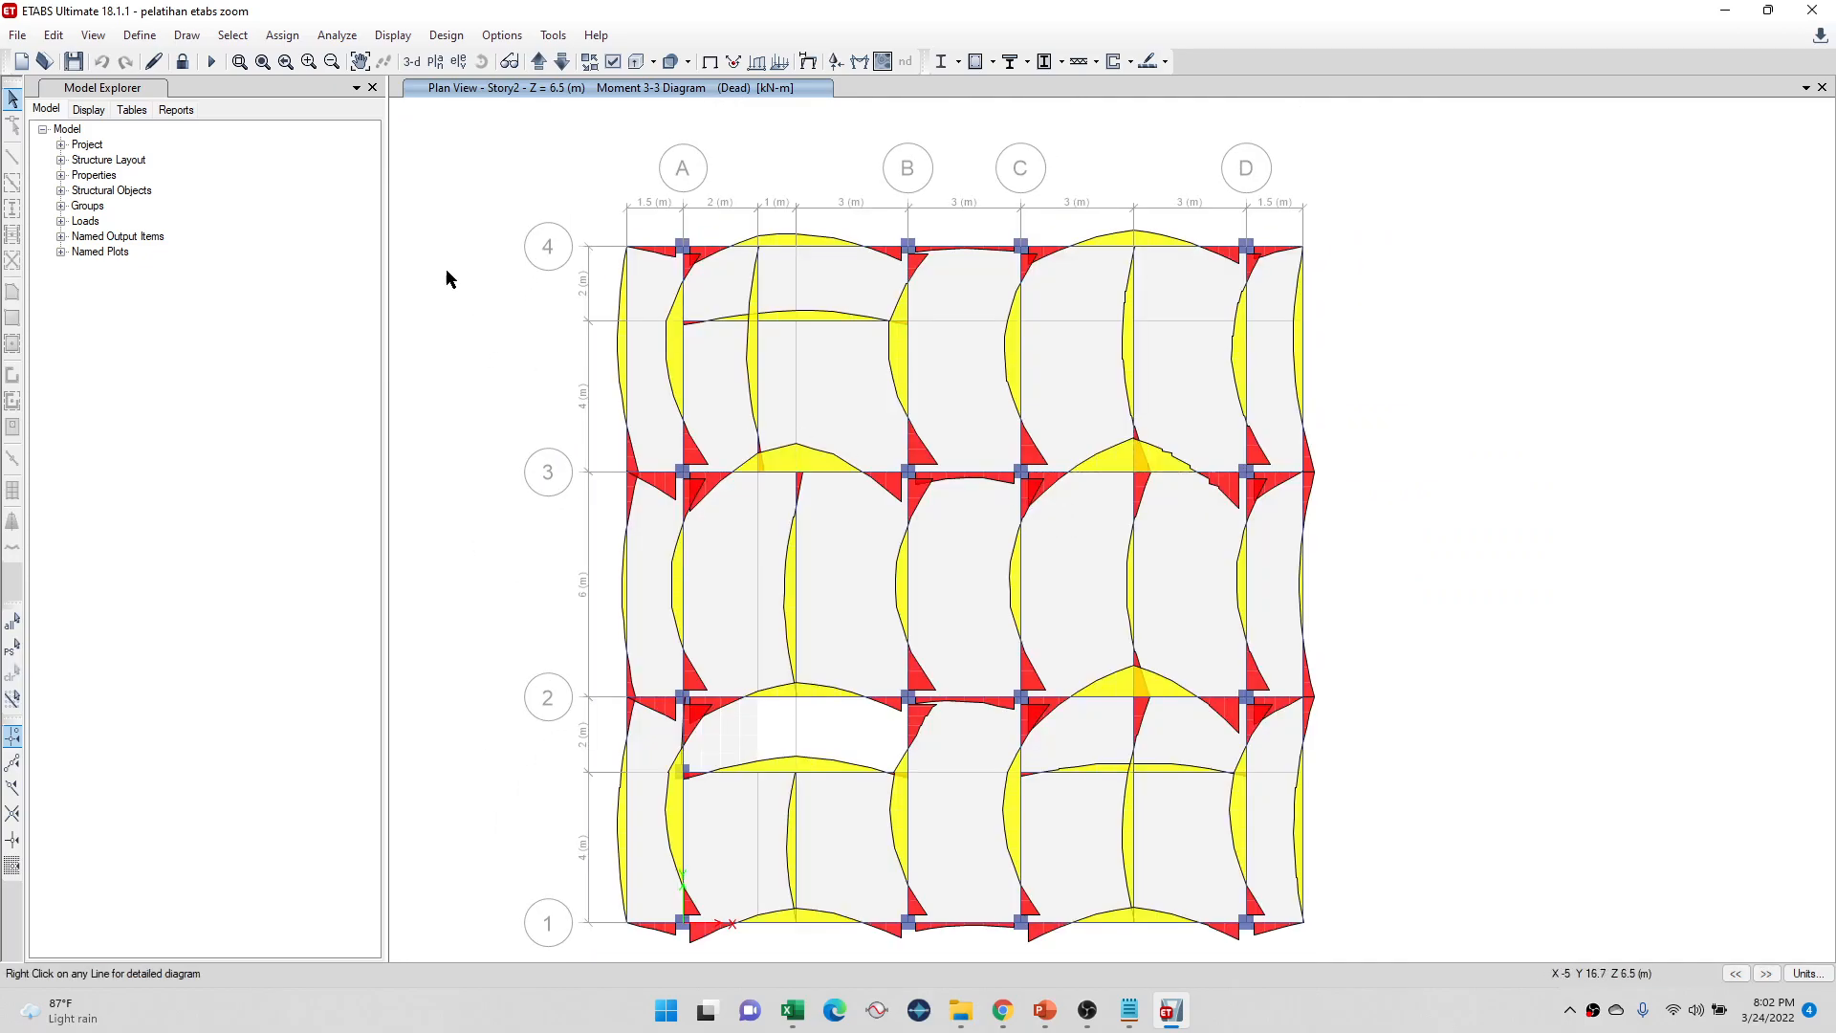
Step: Unlock the analysed model and display it in the 3D view
left_click(182, 61)
left_click(947, 576)
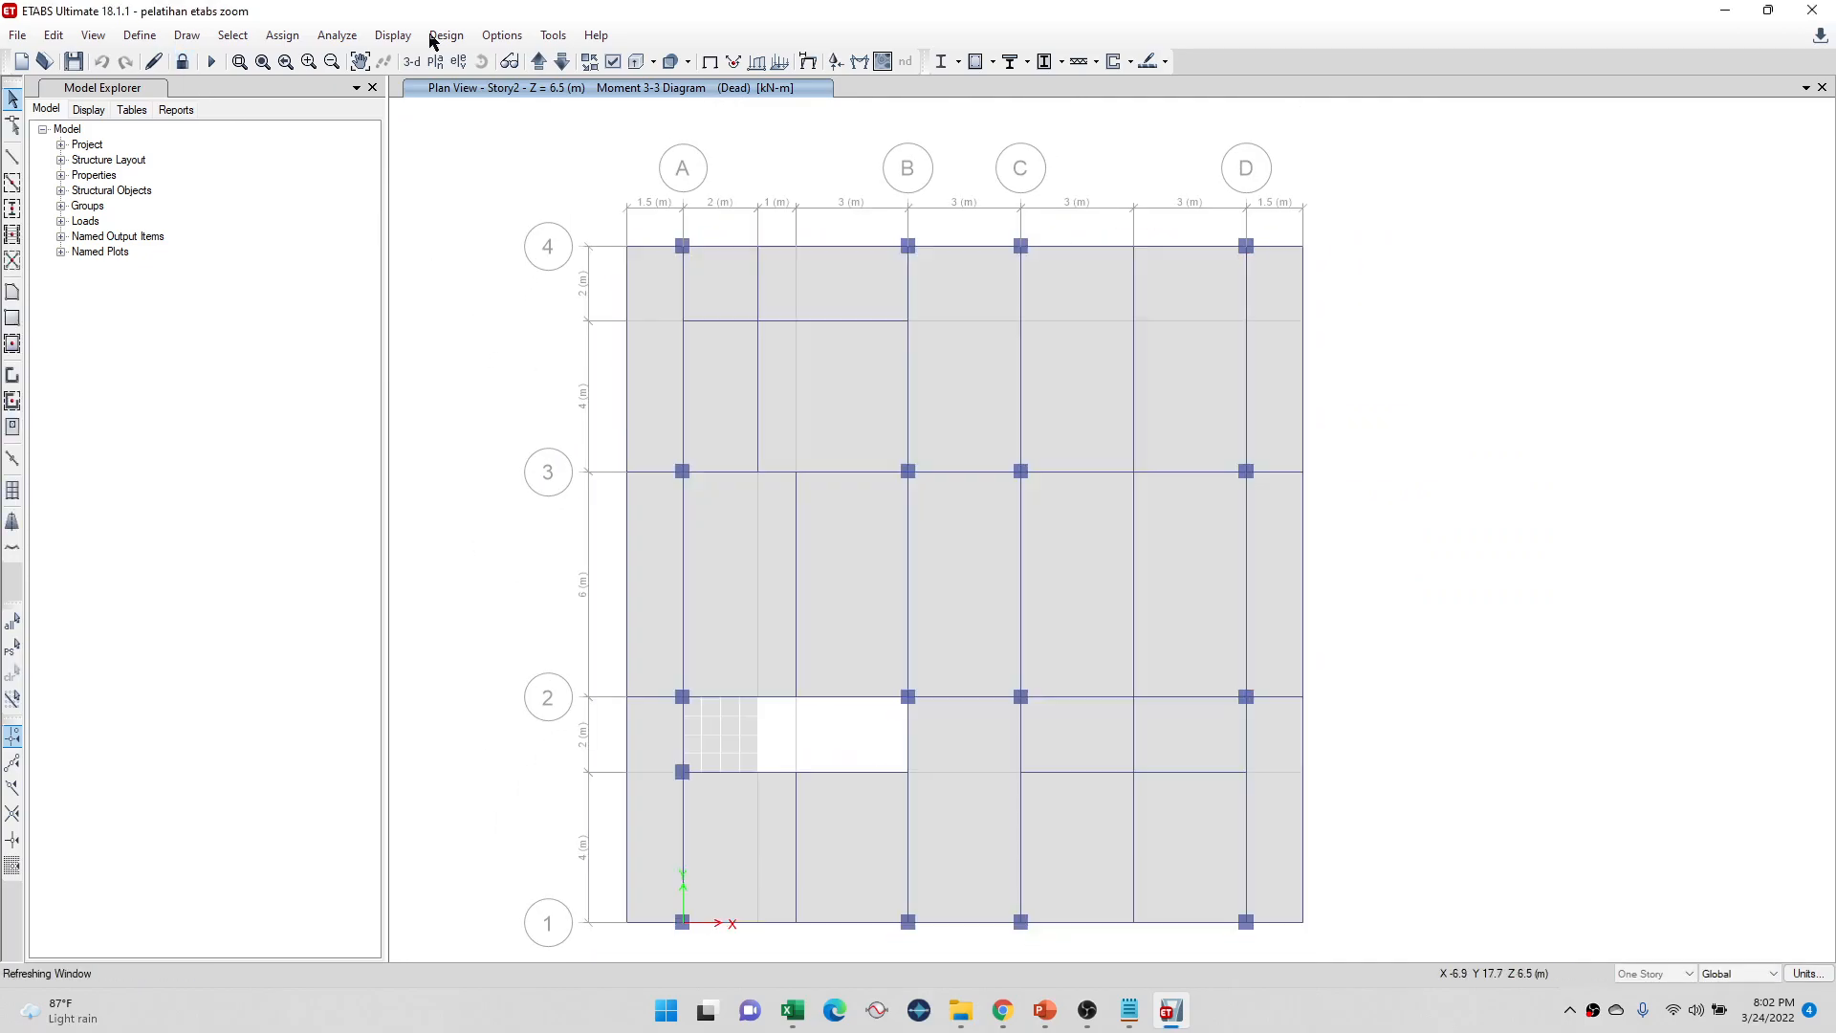
left_click(411, 61)
right_click(705, 213)
left_click(681, 208)
Step: Review the S15 slab property's material, modeling type and thickness in the slab section definitions
left_click(140, 35)
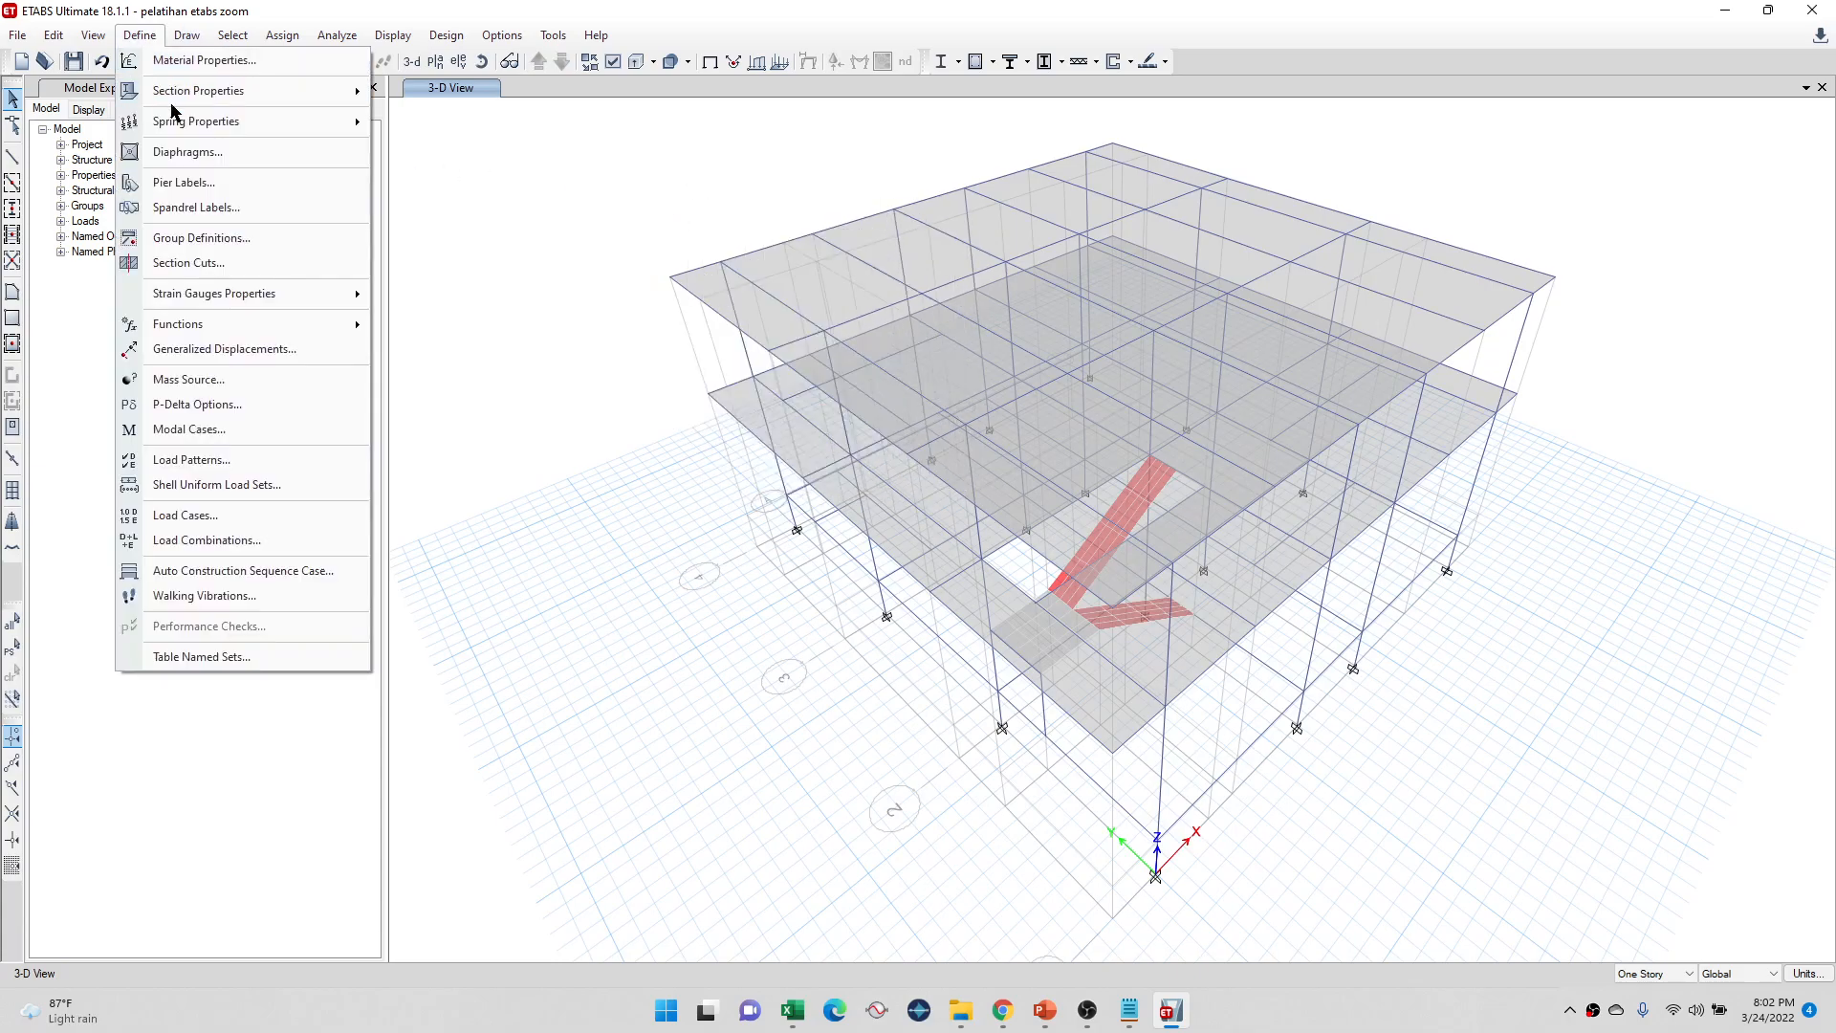
mouse_move(173, 97)
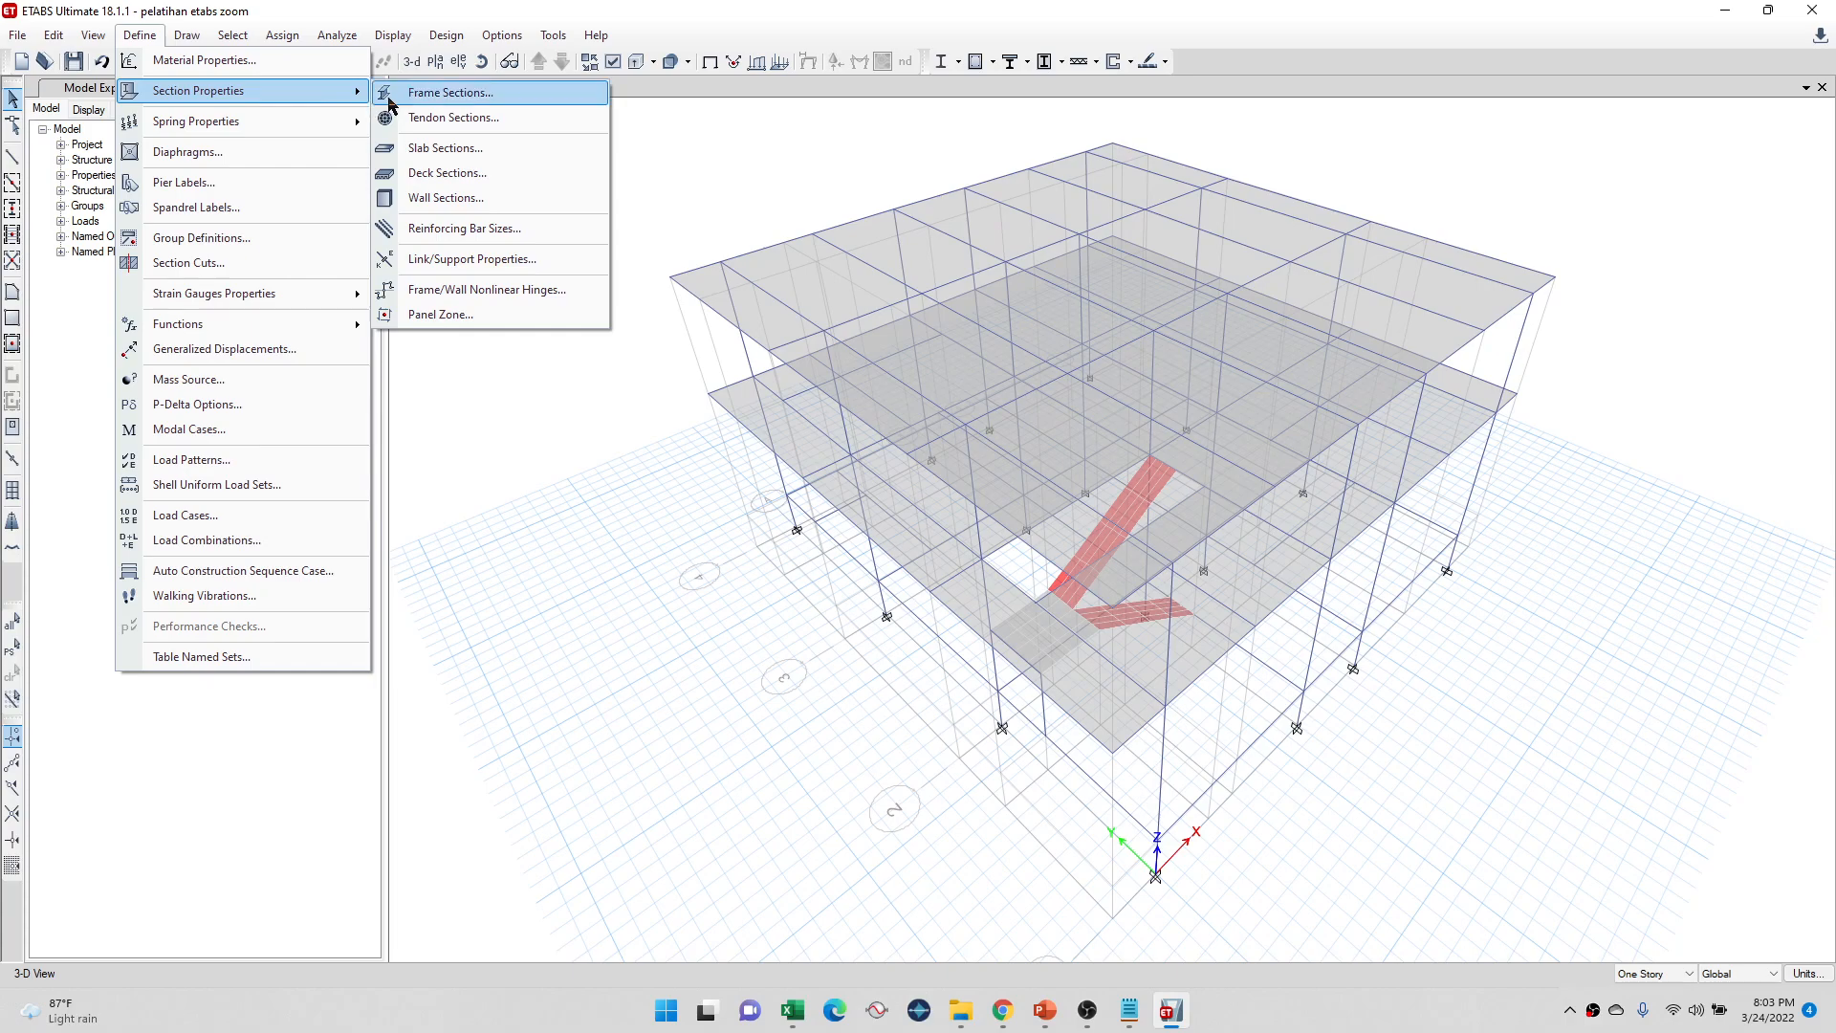
left_click(470, 158)
left_click_drag(923, 363, 259, 362)
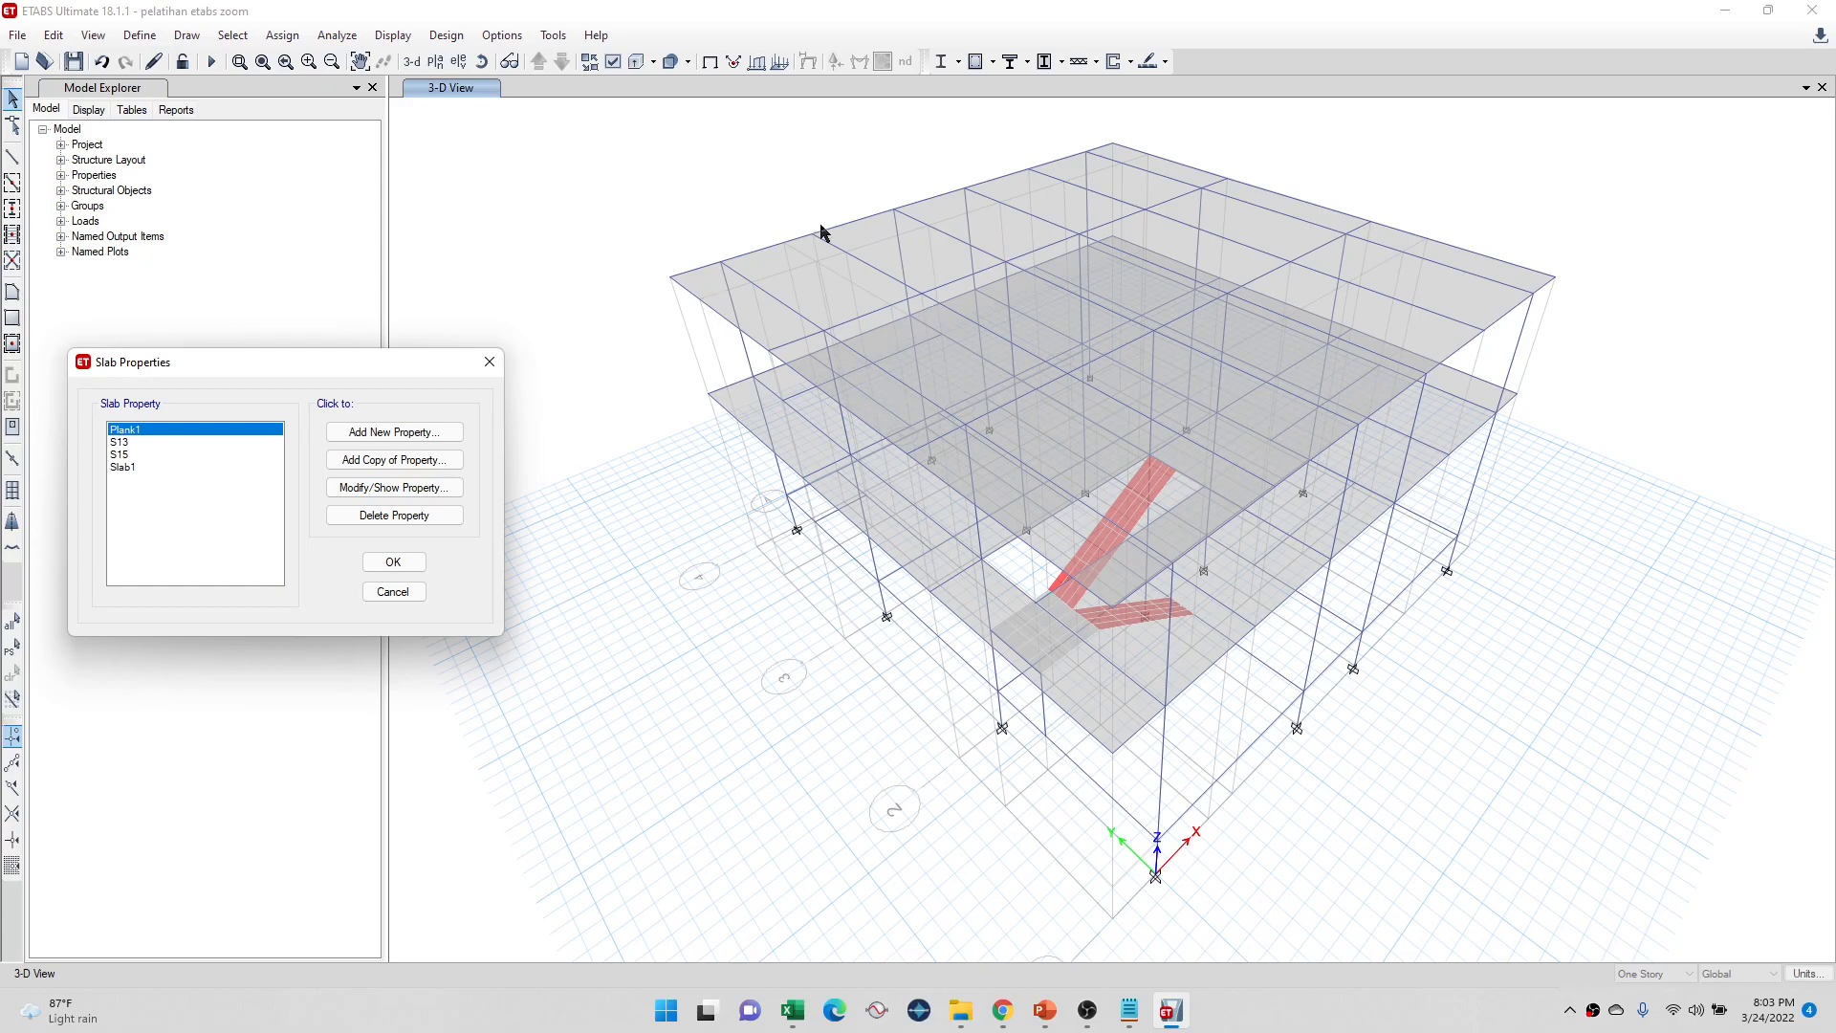
right_click(429, 353)
left_click(412, 357)
left_click(179, 454)
left_click(396, 489)
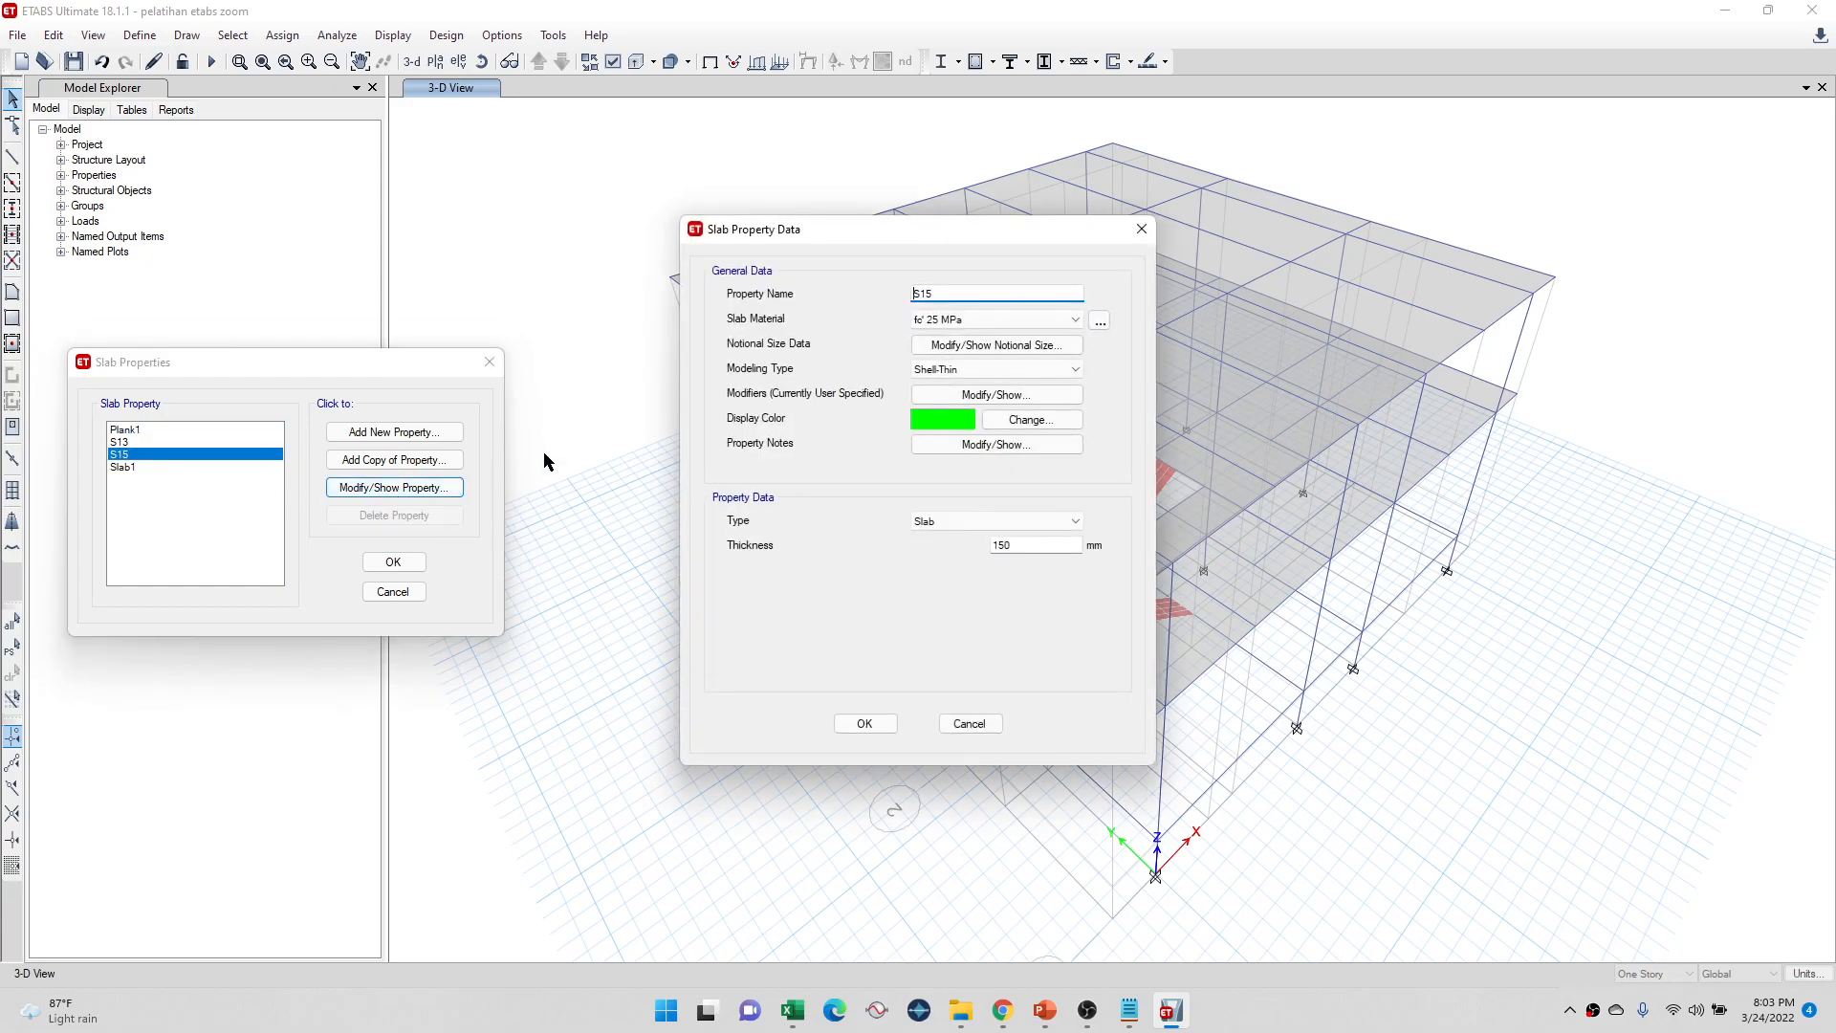
left_click_drag(1014, 239, 572, 293)
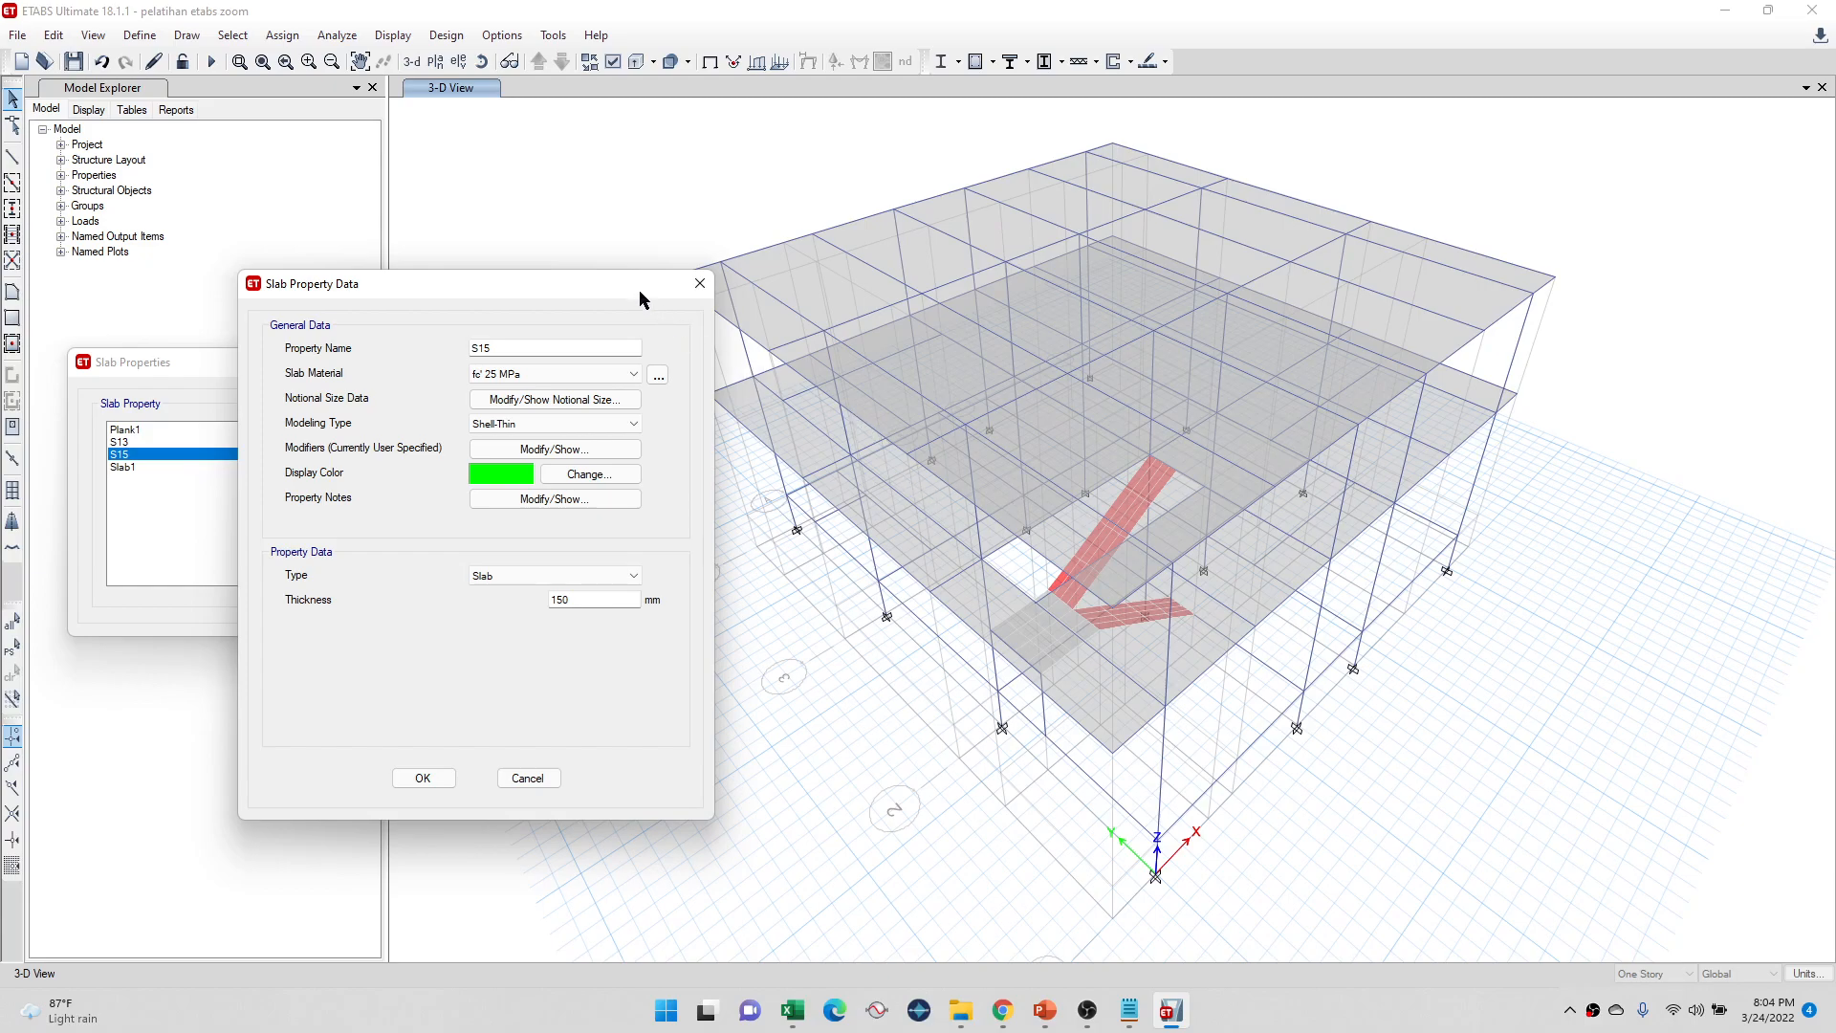
left_click(424, 776)
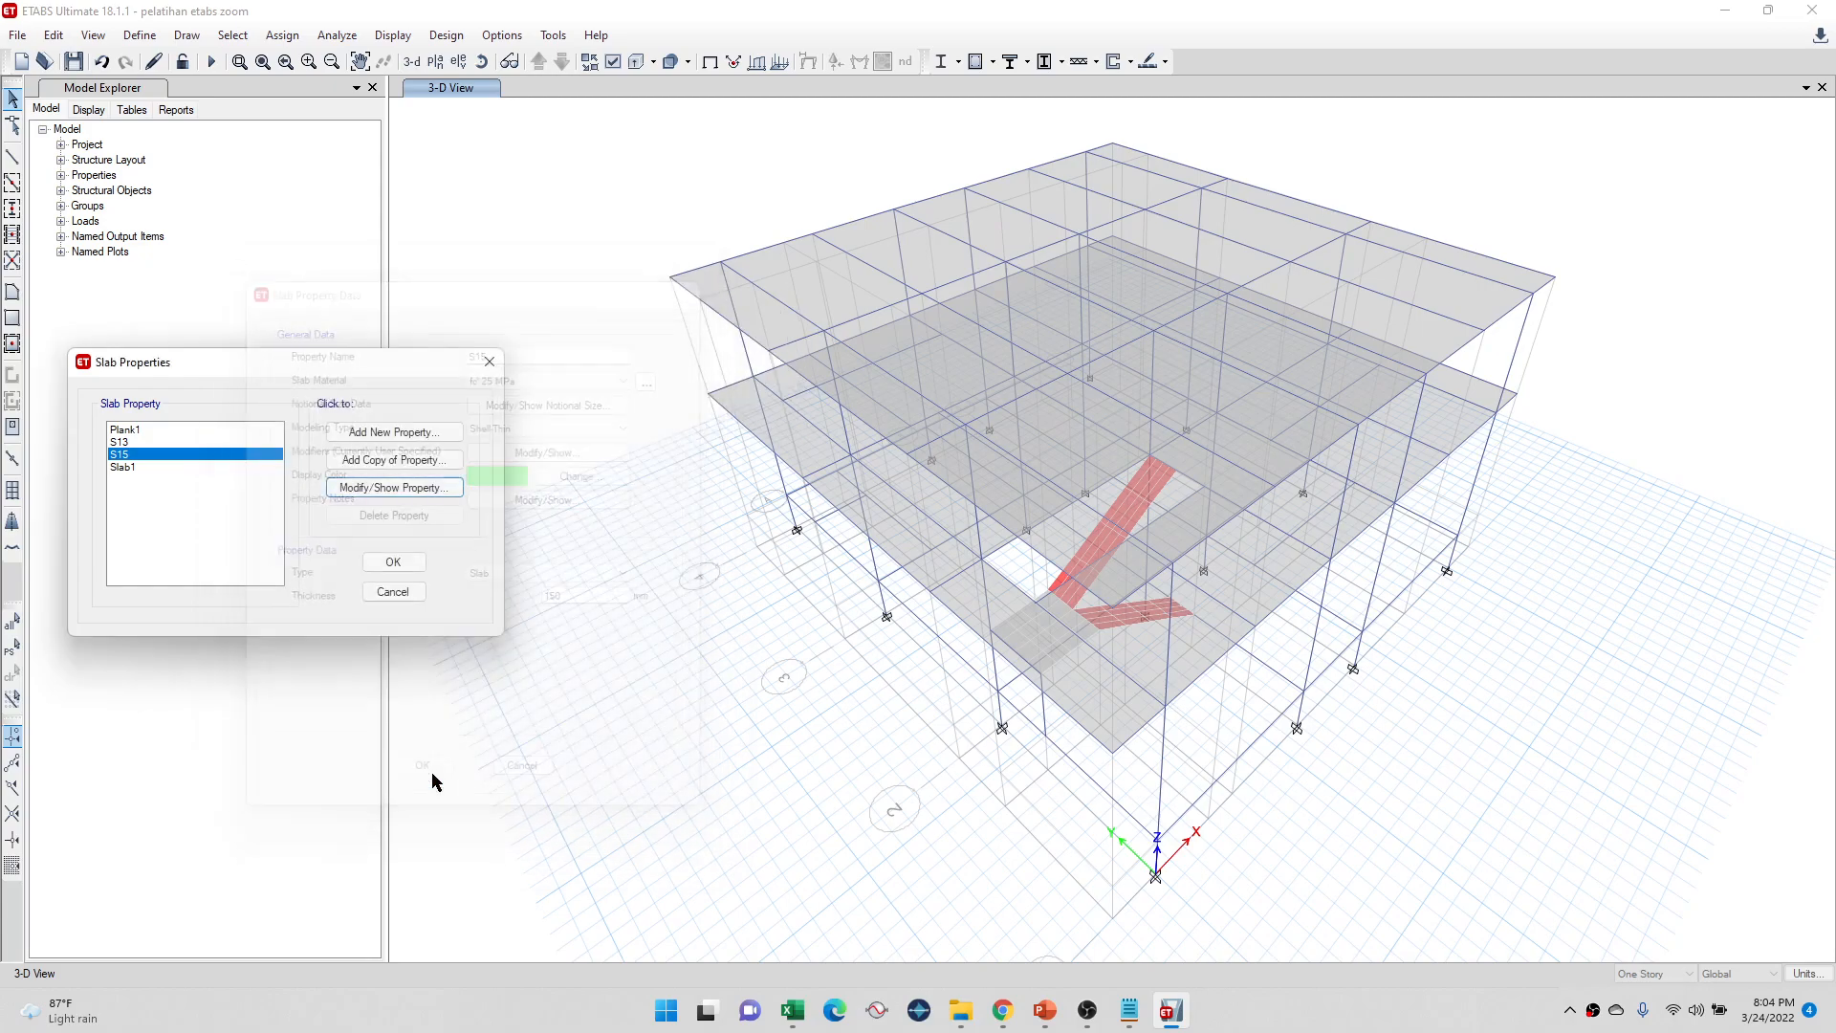
left_click(393, 561)
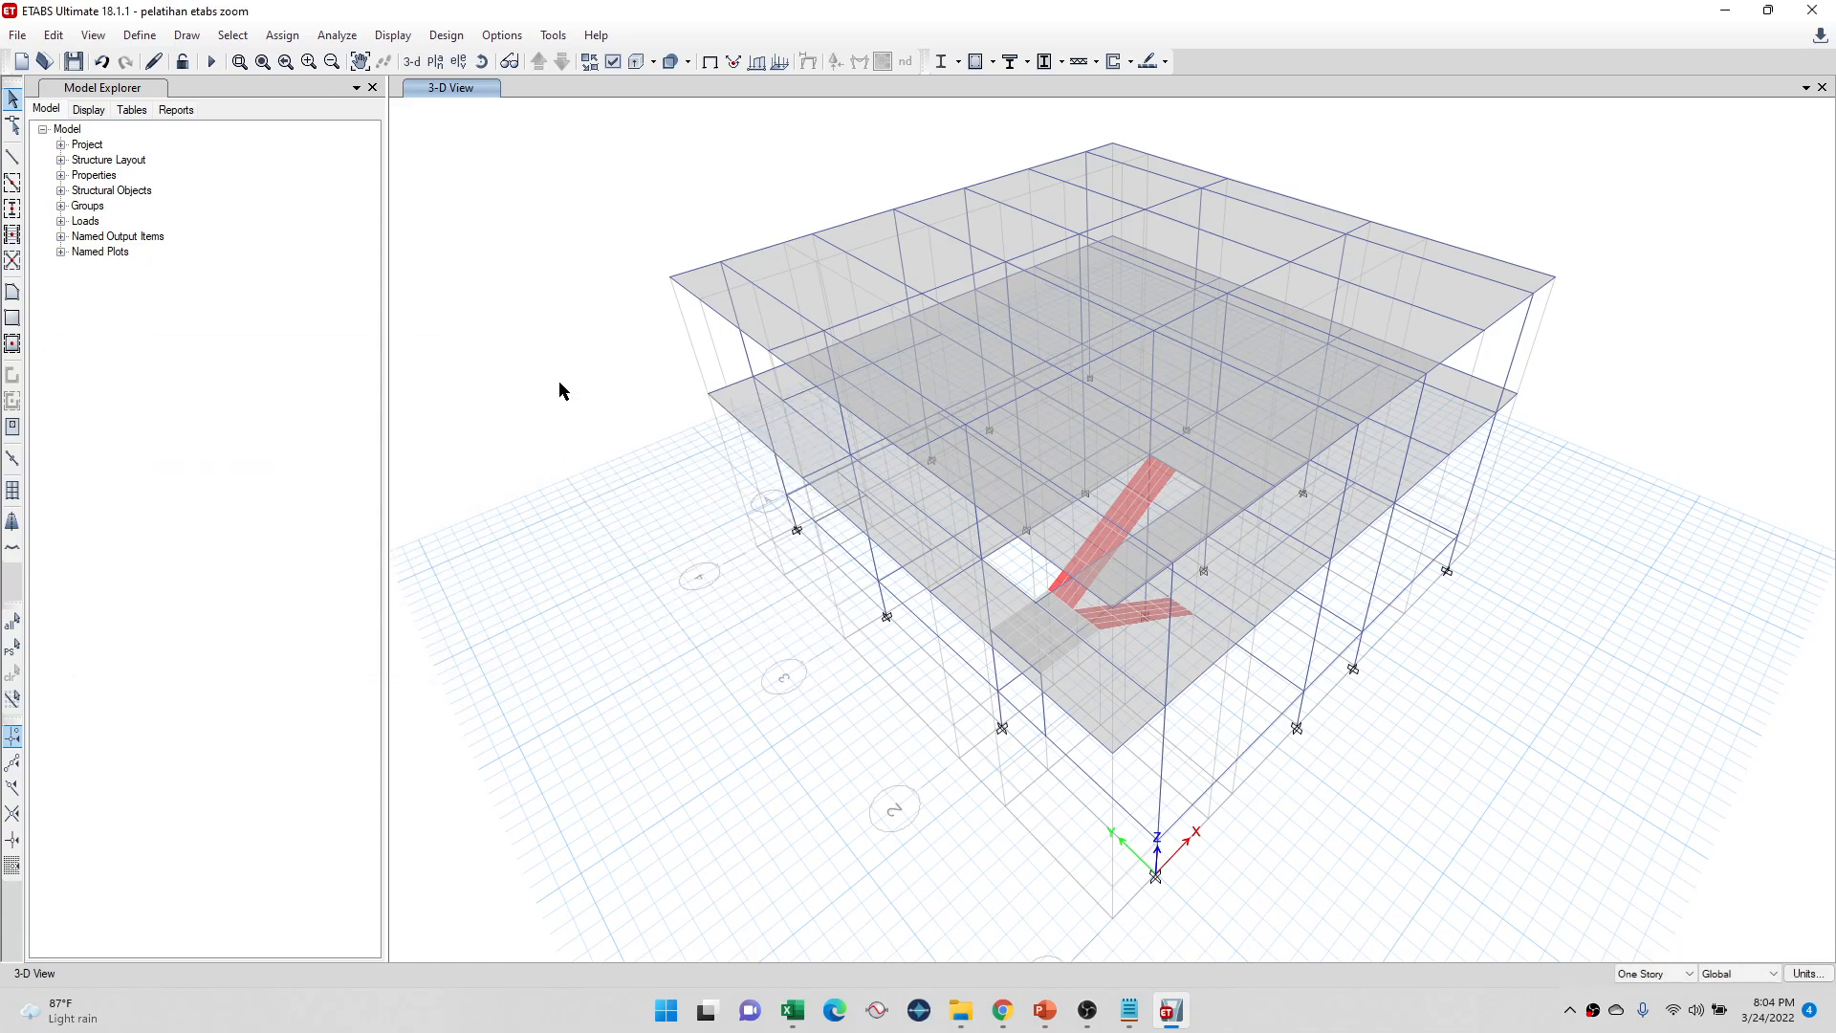
left_click_drag(590, 268, 557, 258)
right_click(550, 253)
left_click(544, 247)
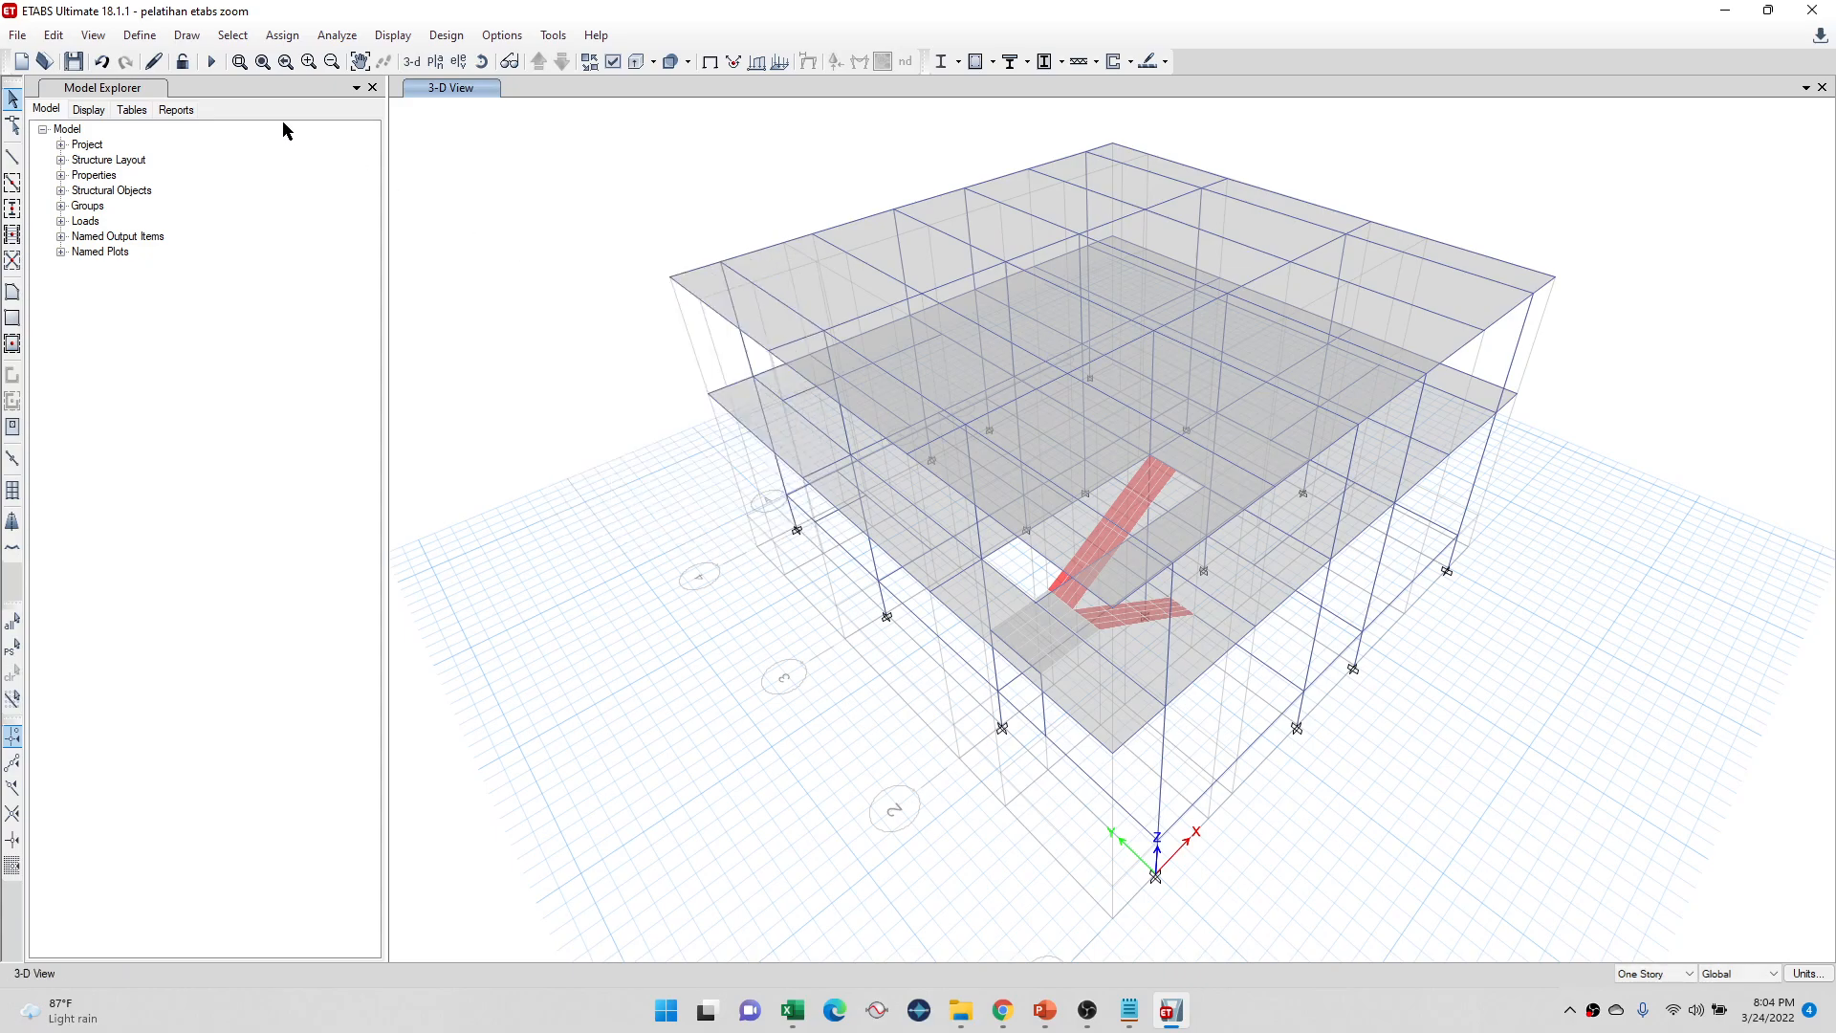
Step: Switch to the Story2 plan view
left_click(140, 36)
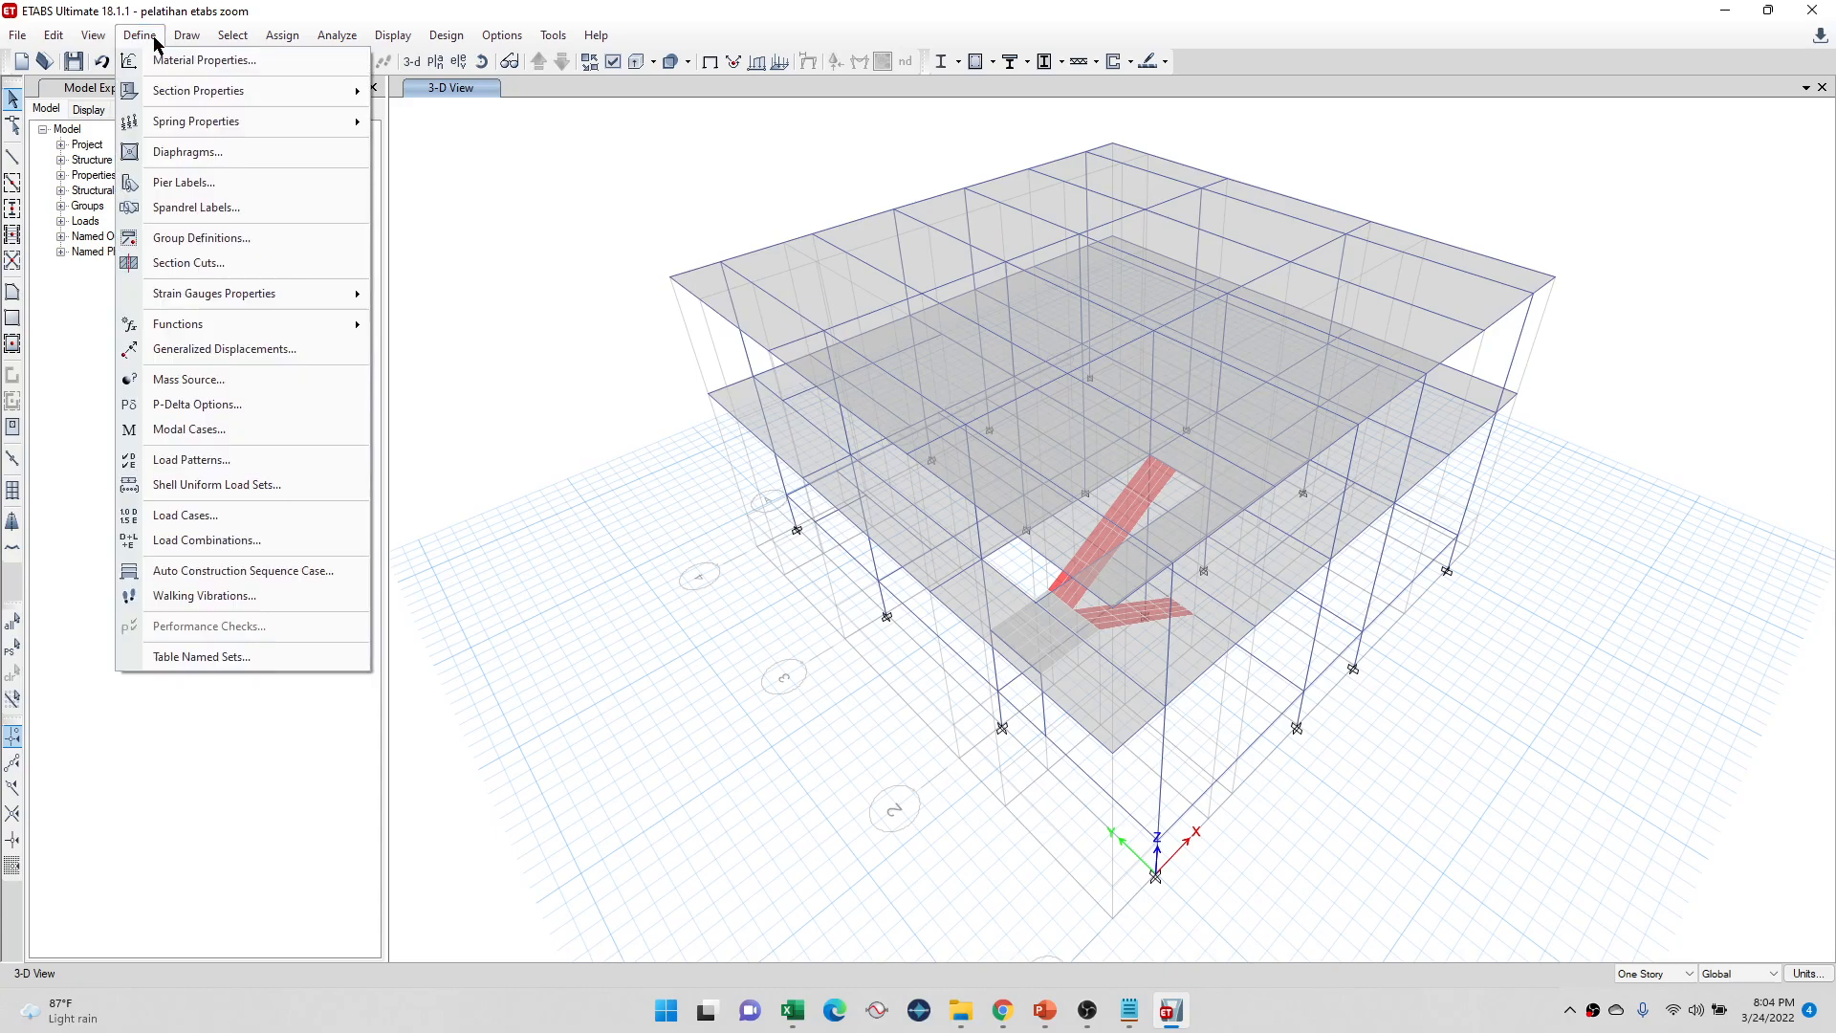
left_click(153, 38)
left_click(438, 62)
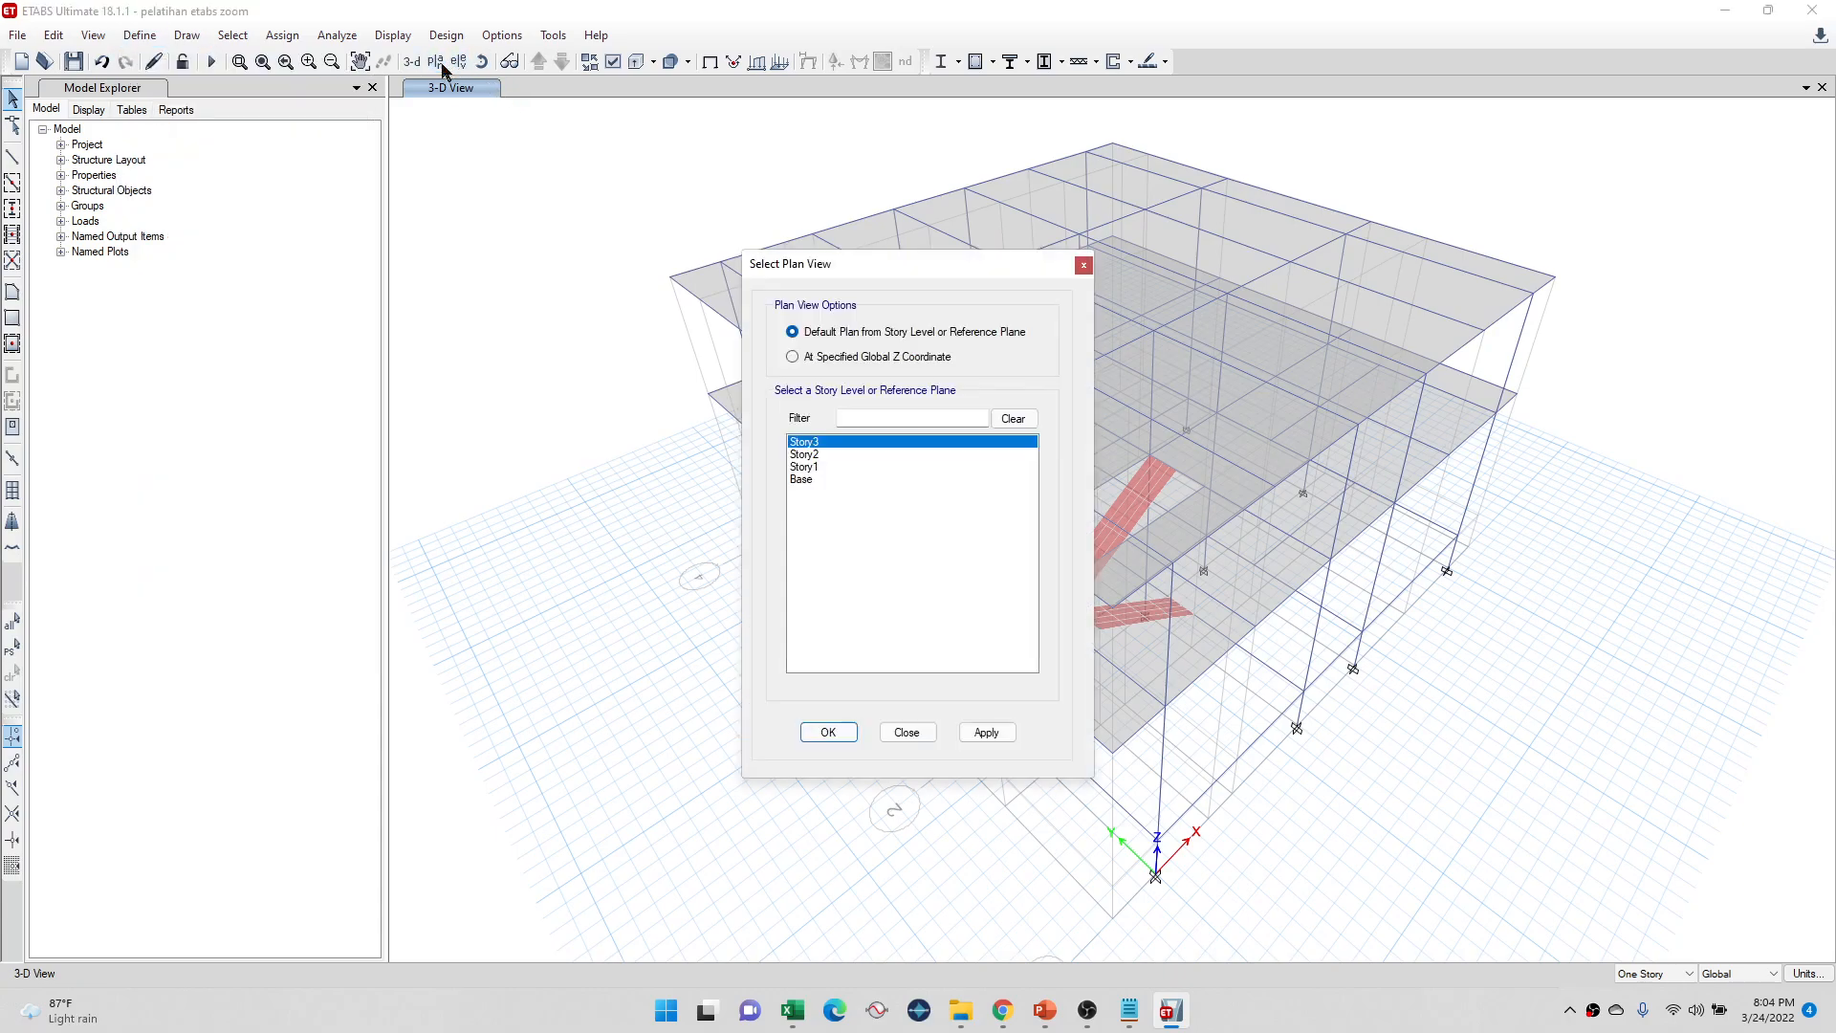
left_click(848, 455)
left_click(987, 733)
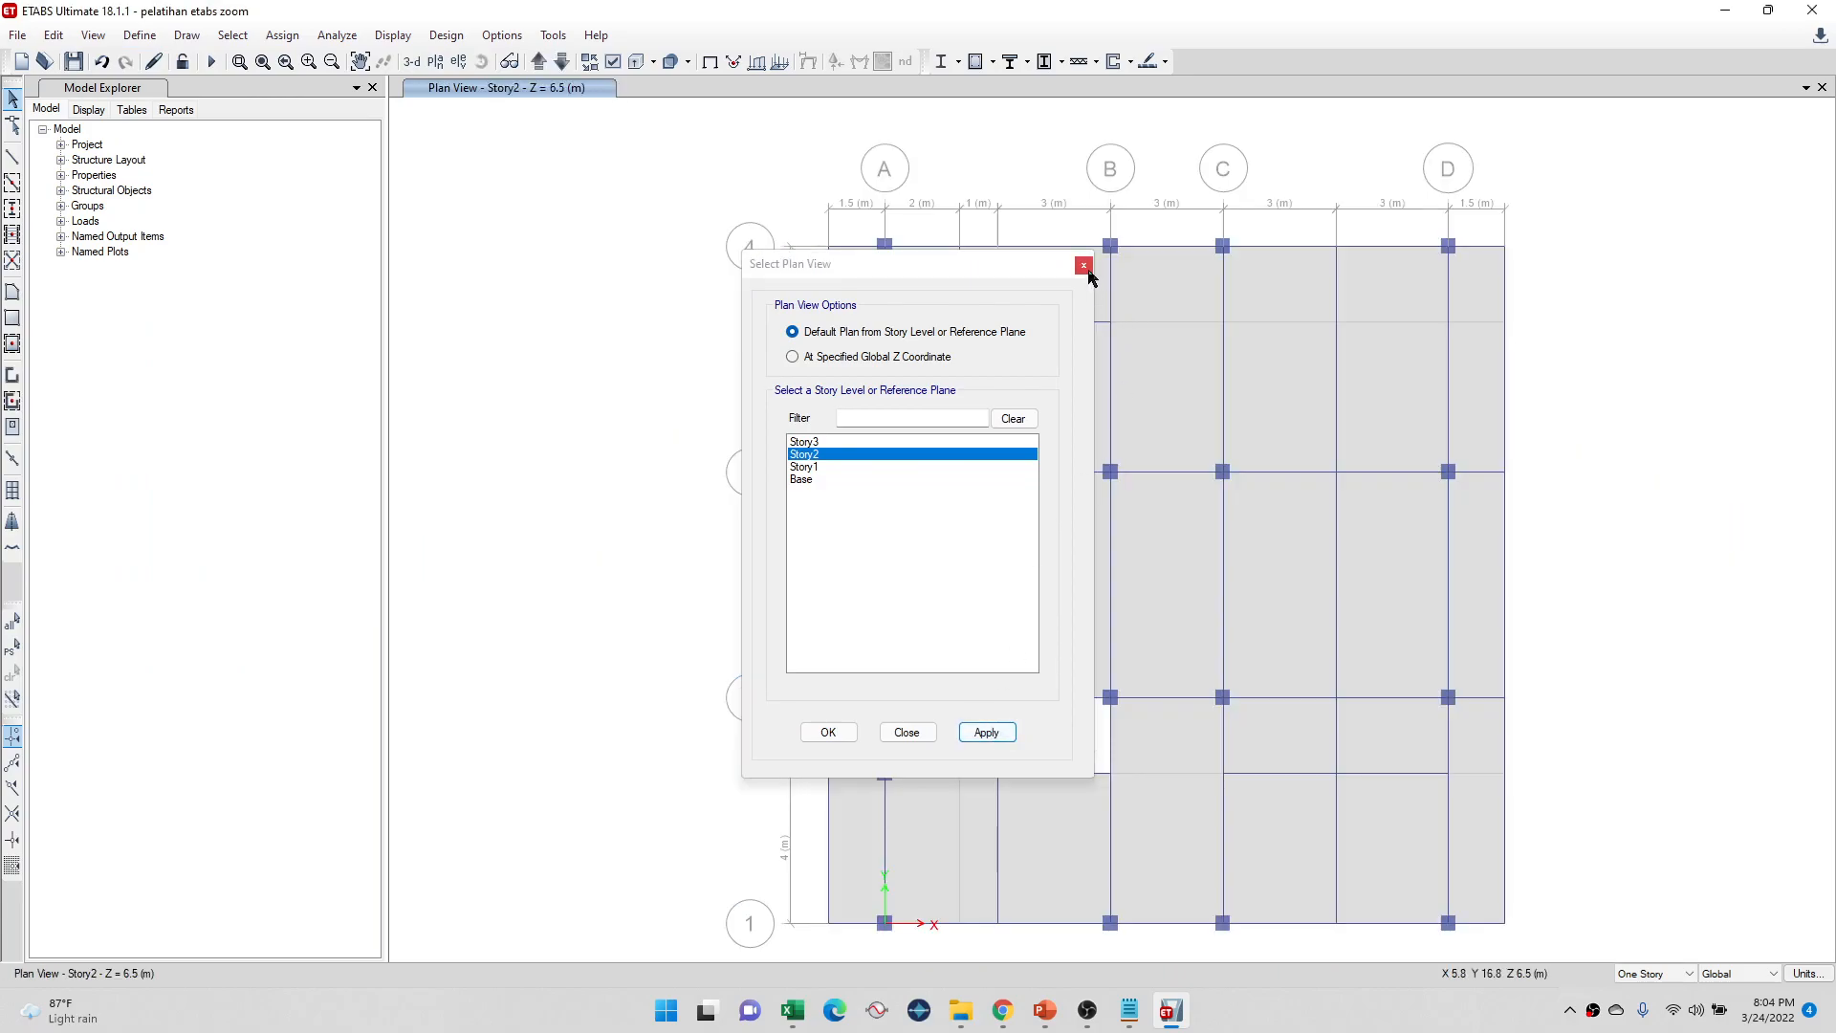
left_click(1084, 266)
middle_click_drag(1144, 398, 1102, 393)
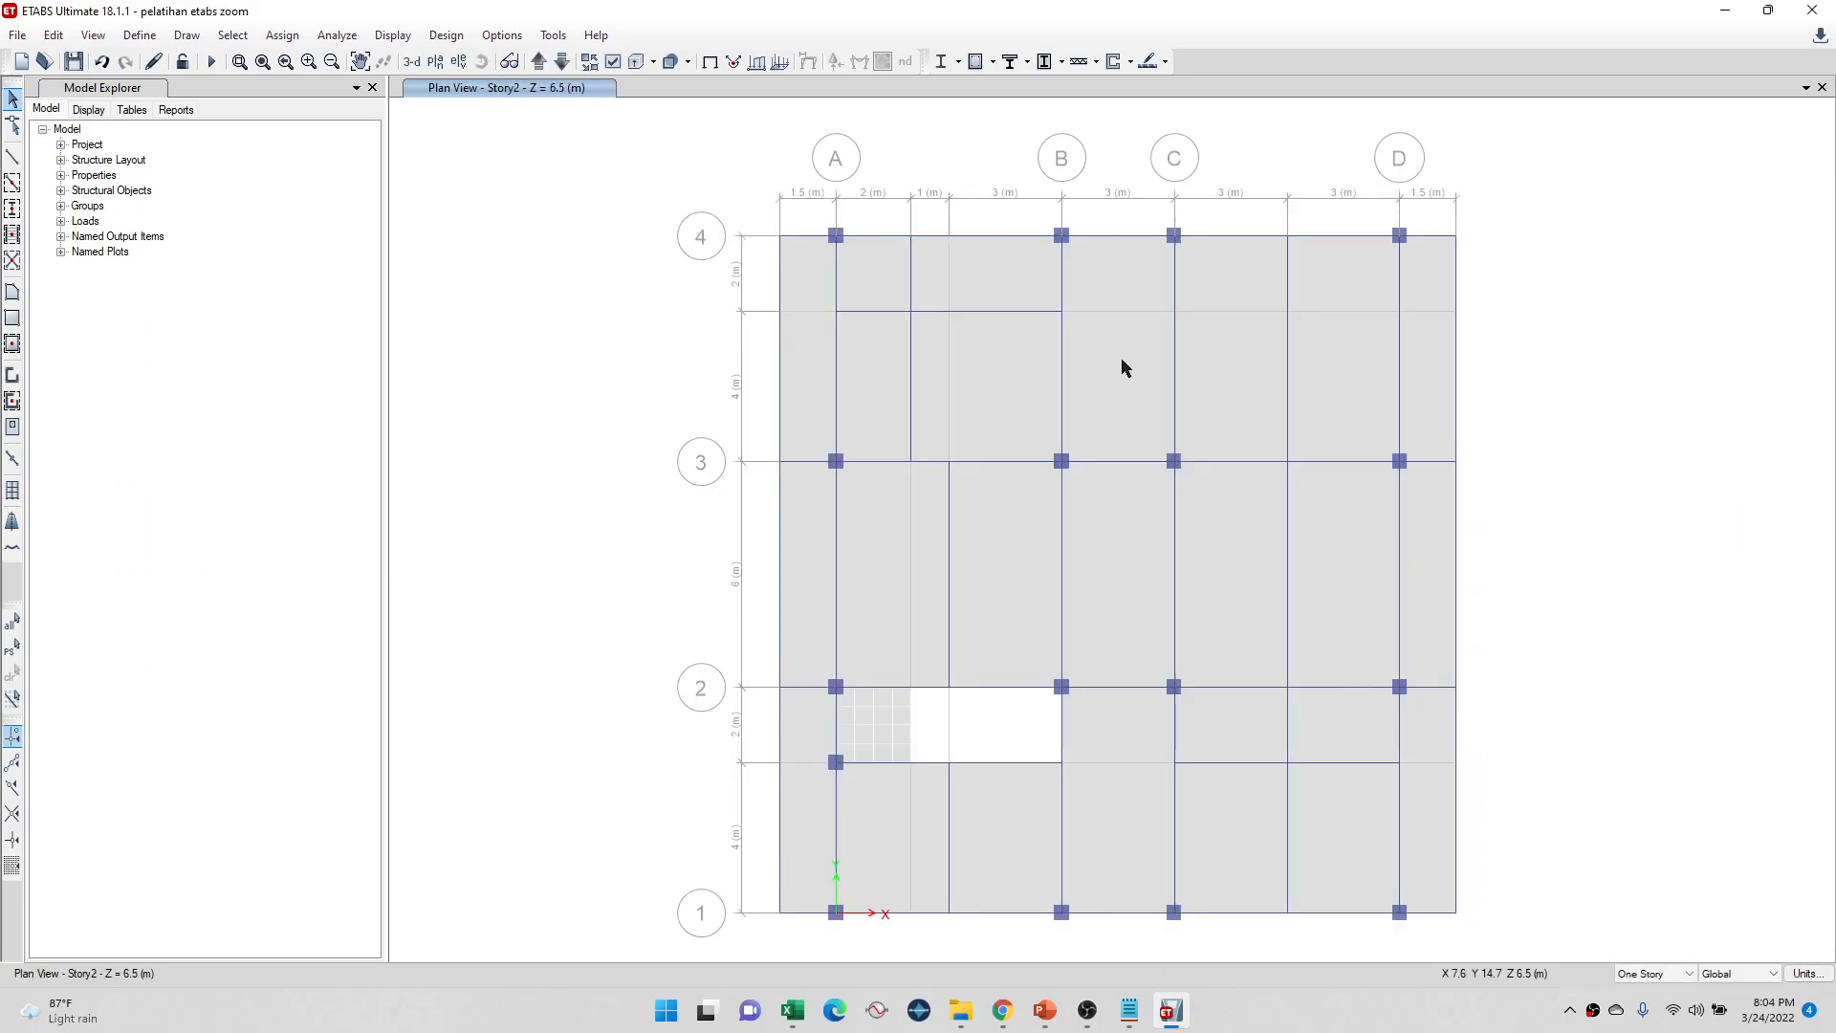
right_click(1536, 333)
left_click(1537, 320)
middle_click_drag(1538, 354, 1509, 352)
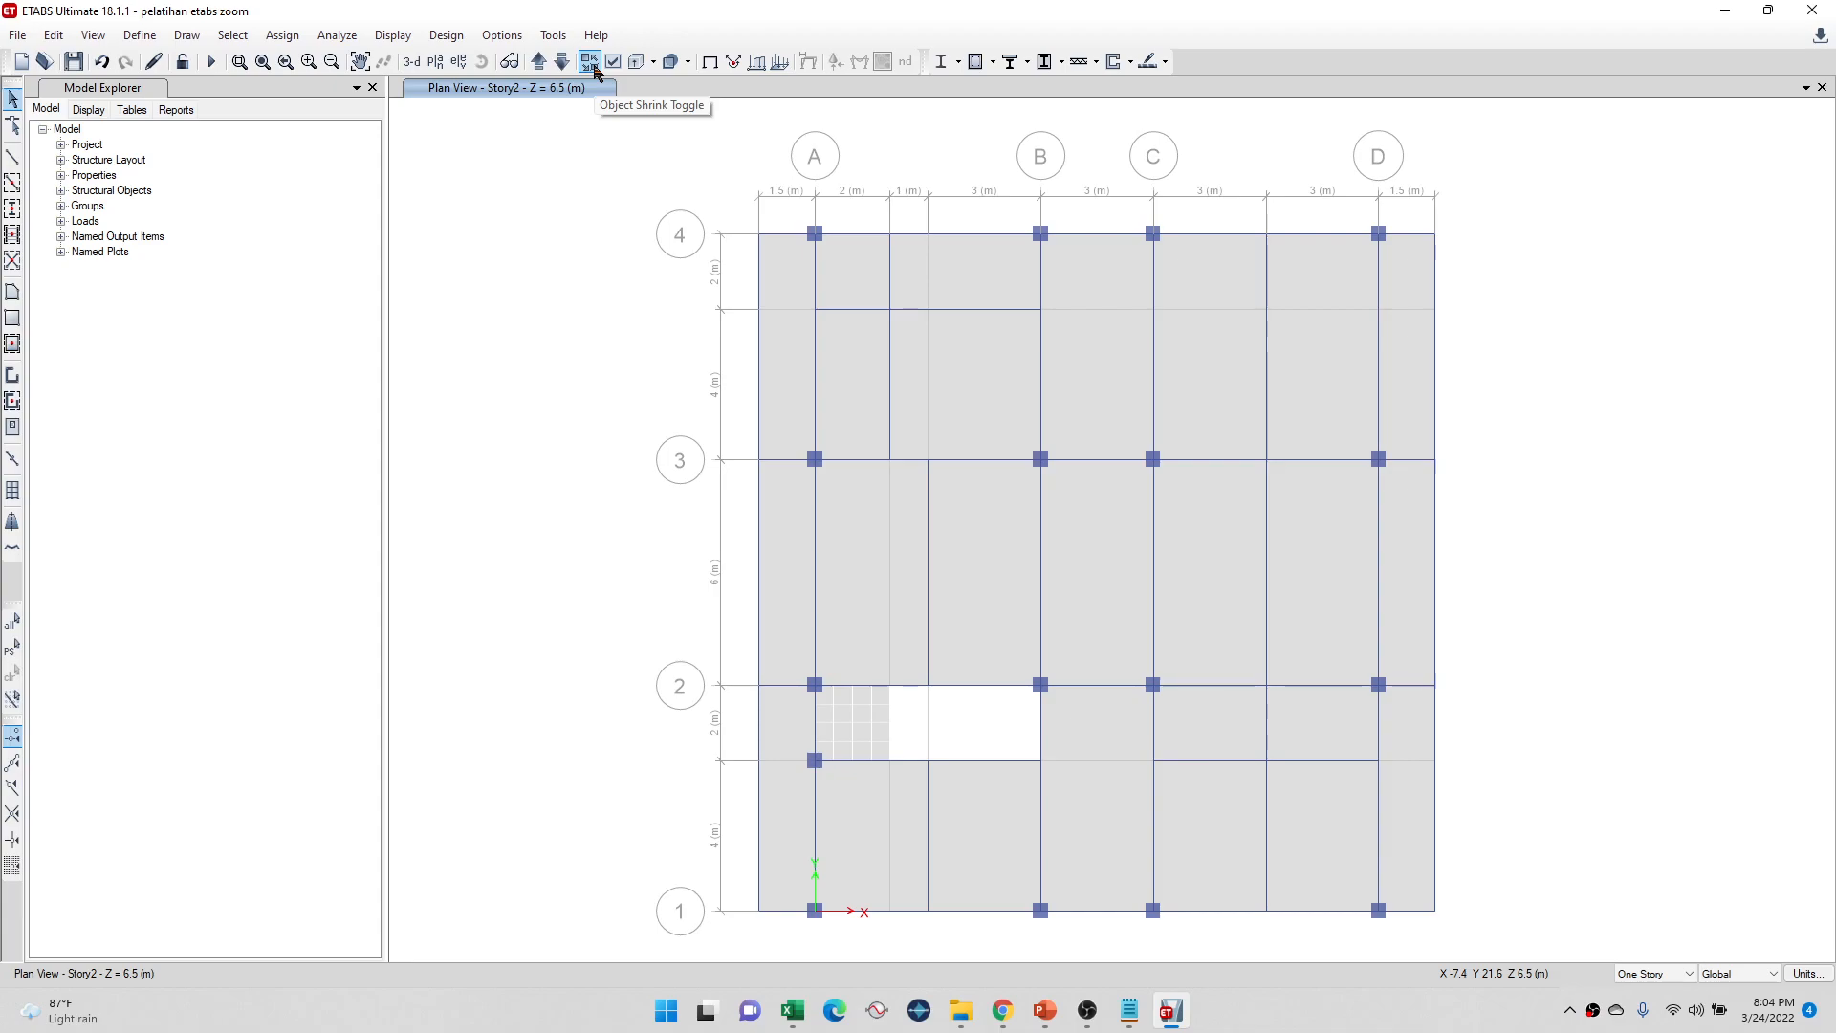
Step: Turn on object shrink, and check the separate beam and slab objects between grids A and B near grid 4
middle_click_drag(1320, 463, 1278, 447)
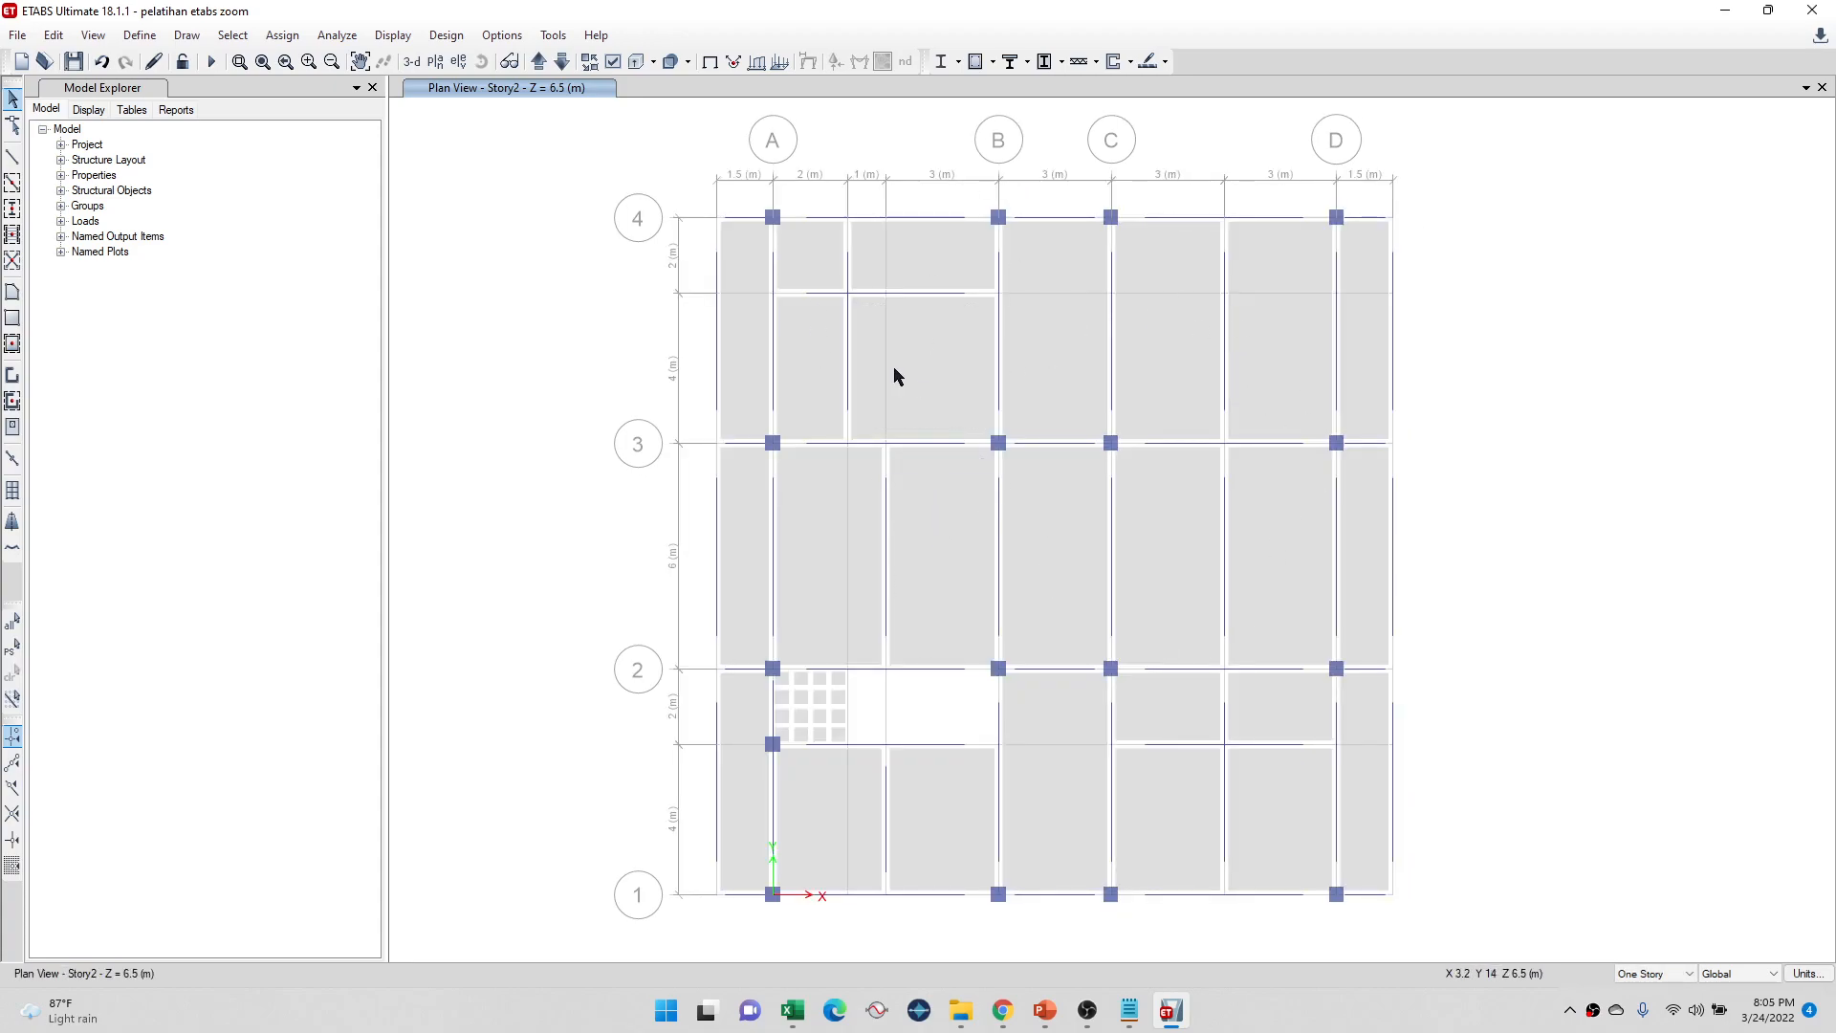
left_click(833, 288)
left_click(833, 284)
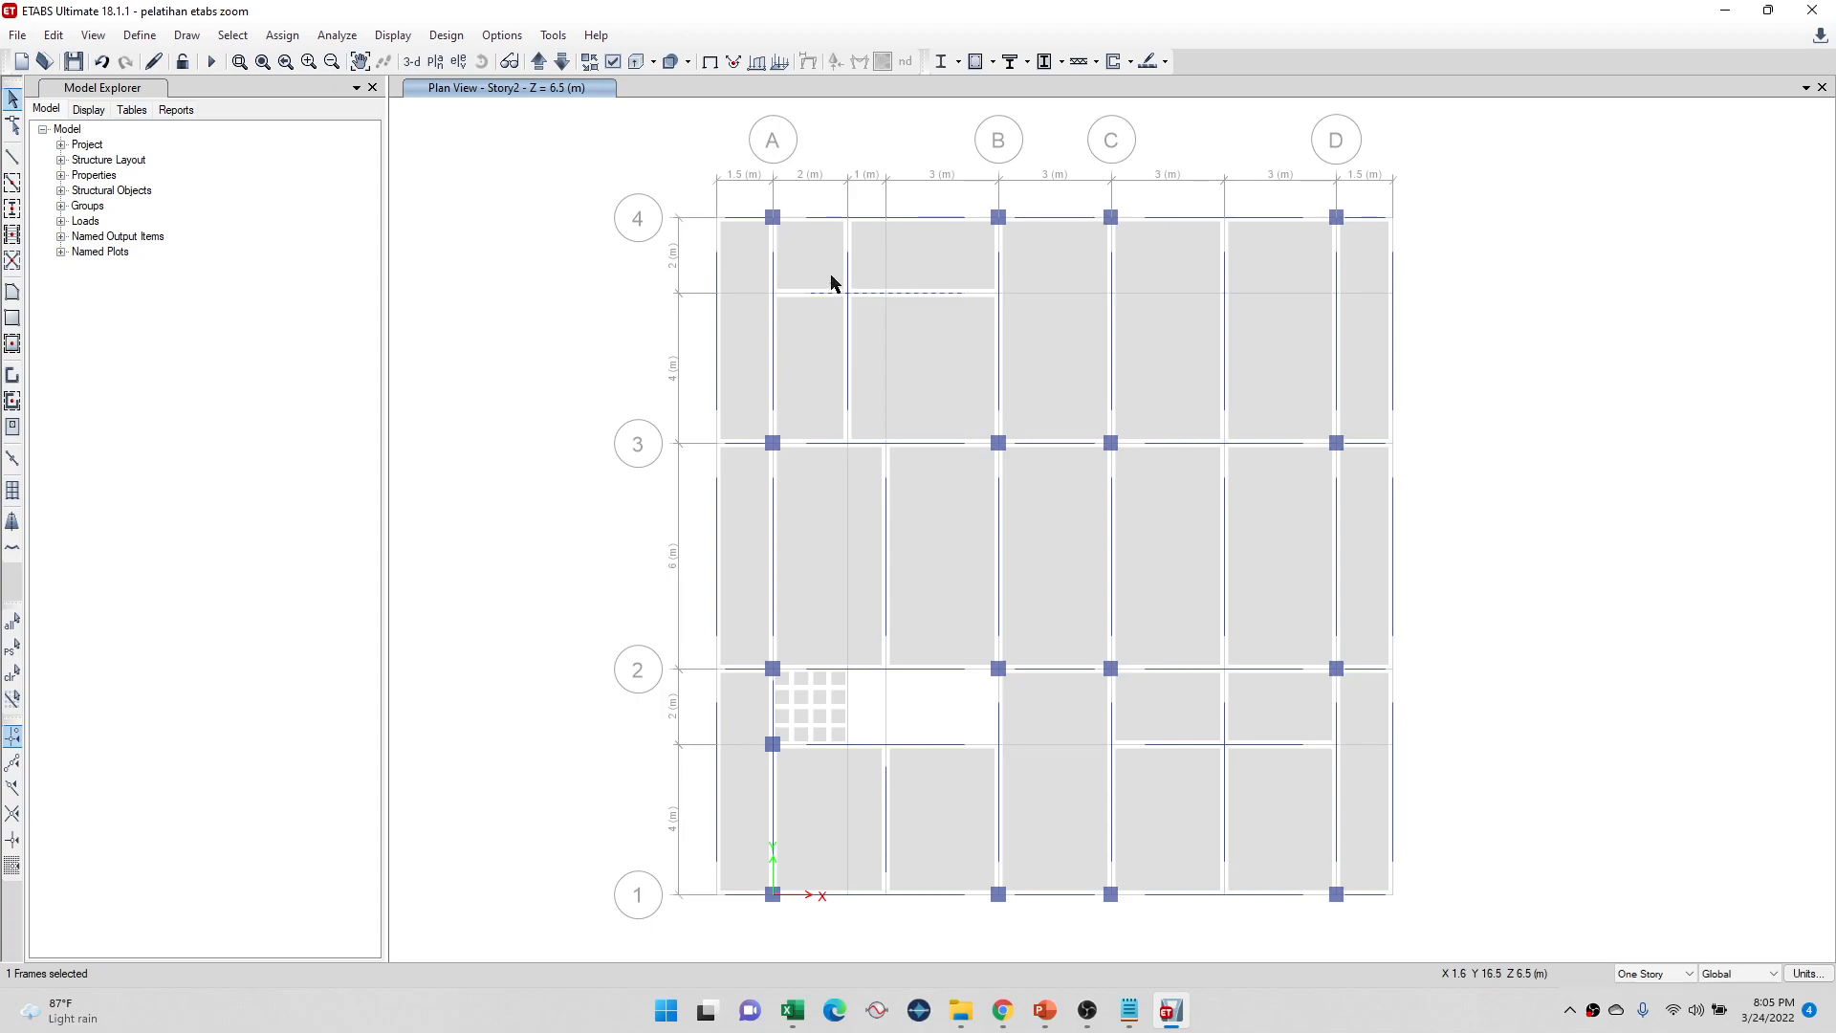
left_click(830, 342)
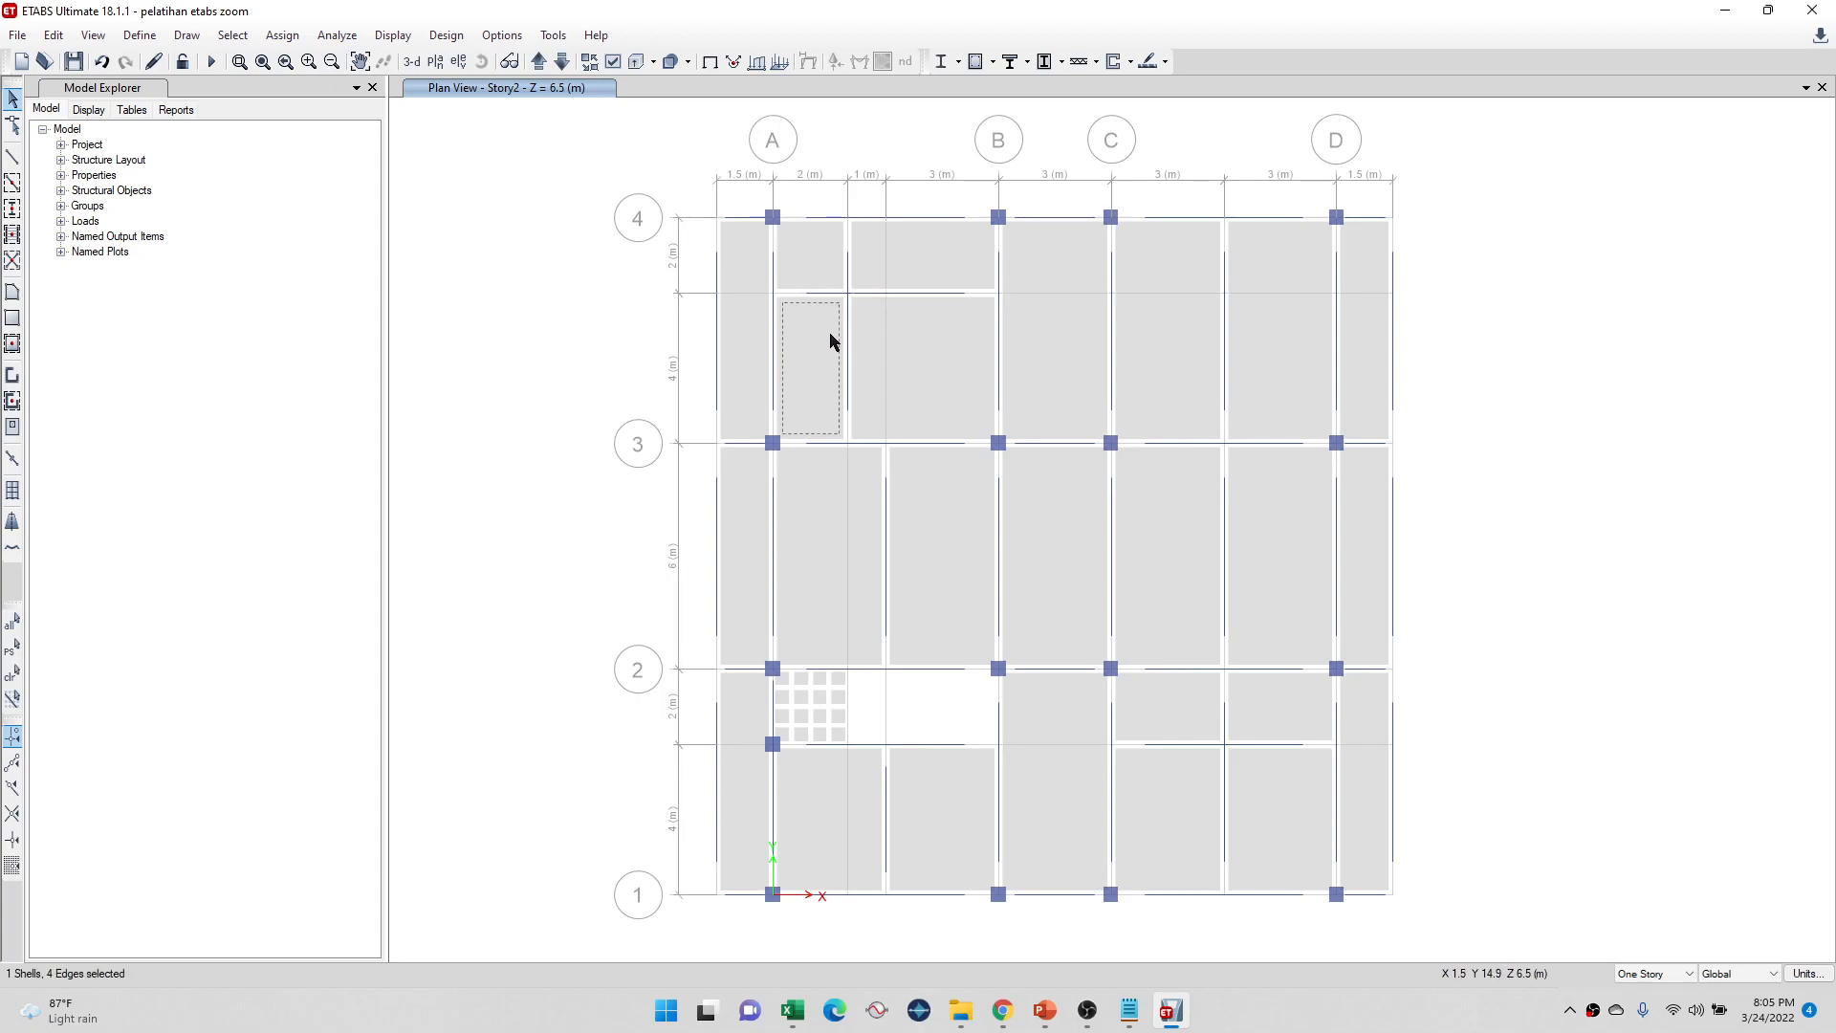
Step: Delete the two slab panels between grids C and D and grids 3 and 4
left_click(1181, 336)
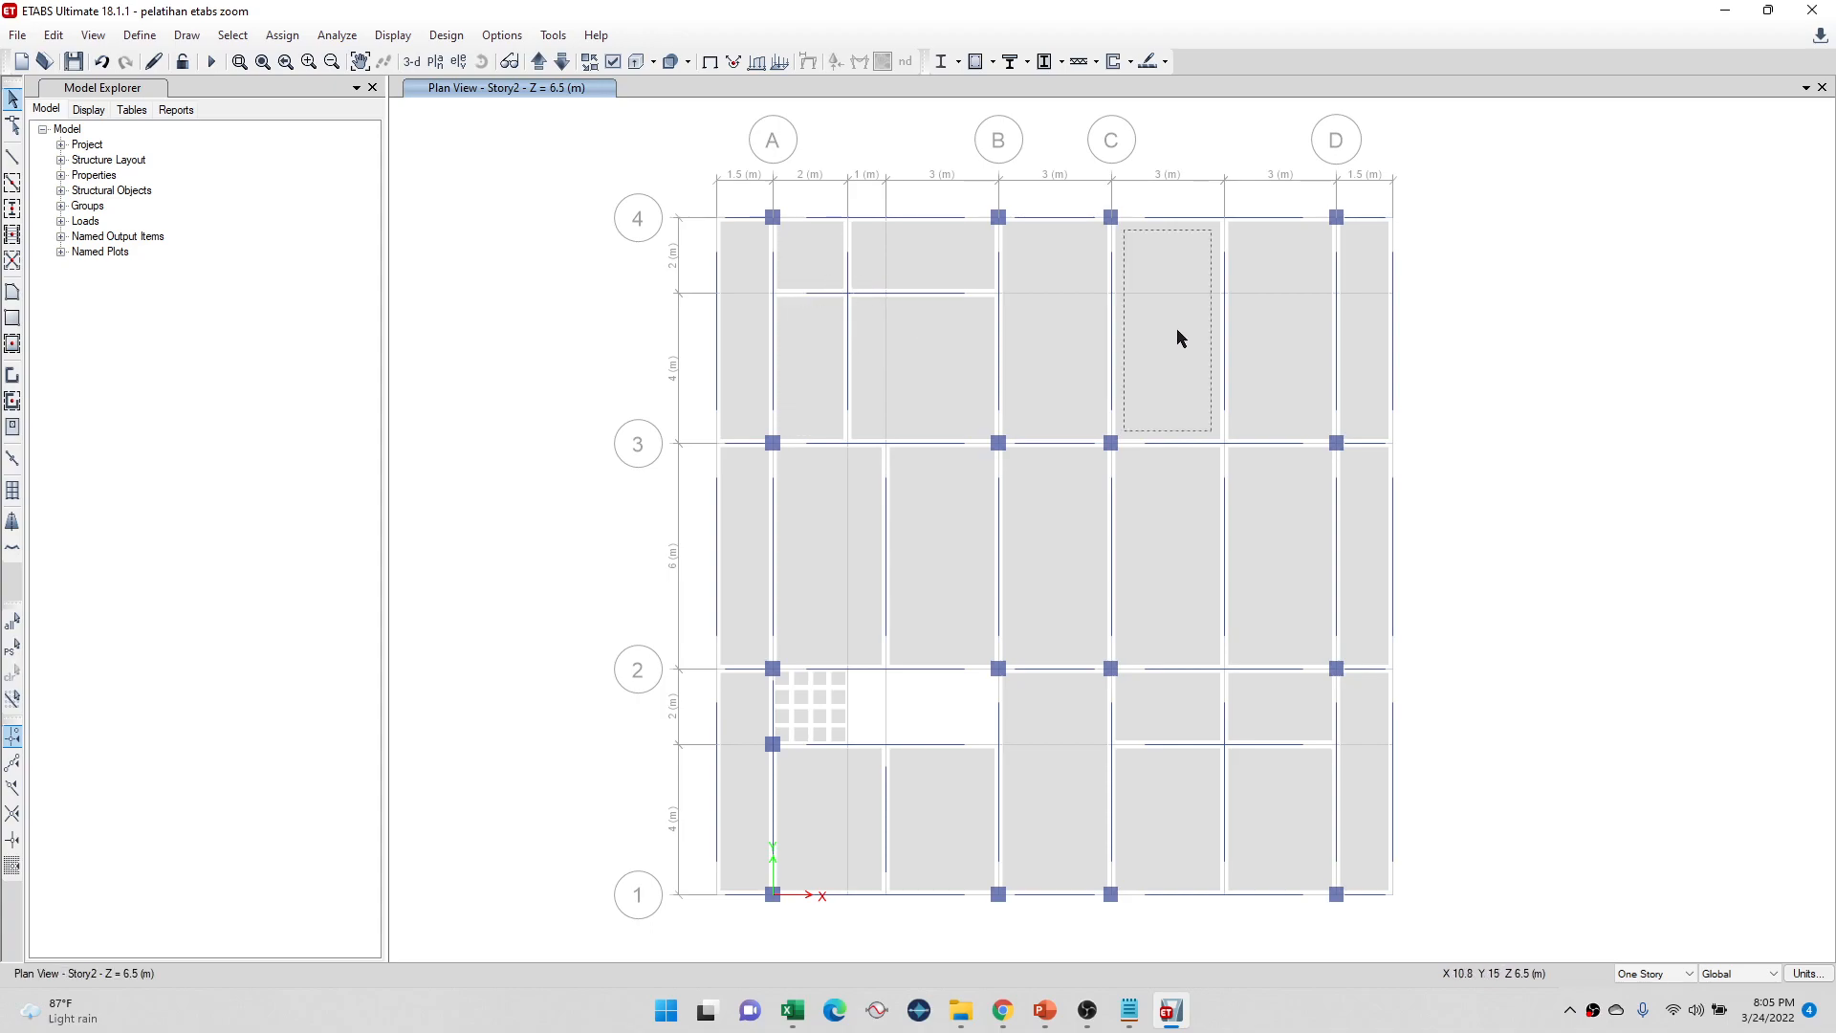
key("Delete")
left_click(1279, 328)
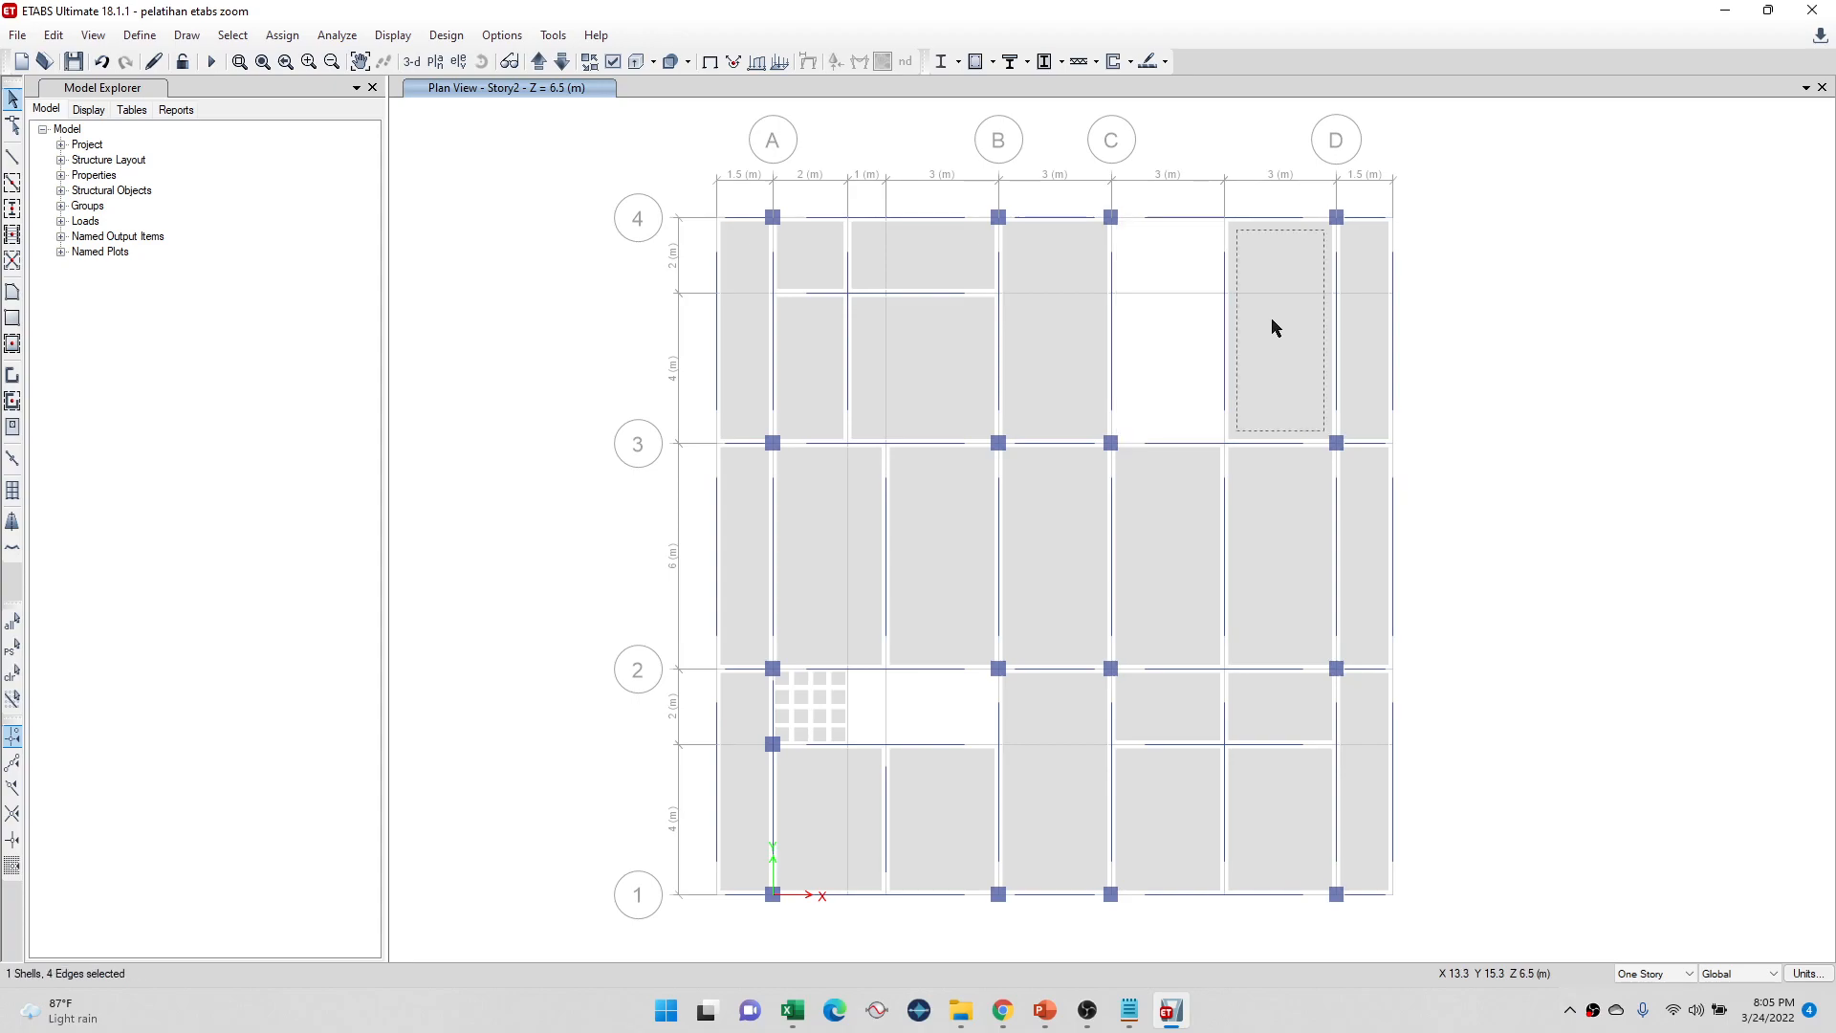
key("Delete")
Step: Draw one rectangular Slab1 panel over the whole bay C-D, 3-4, and check the slab and its intermediate beam by selecting them
left_click(13, 319)
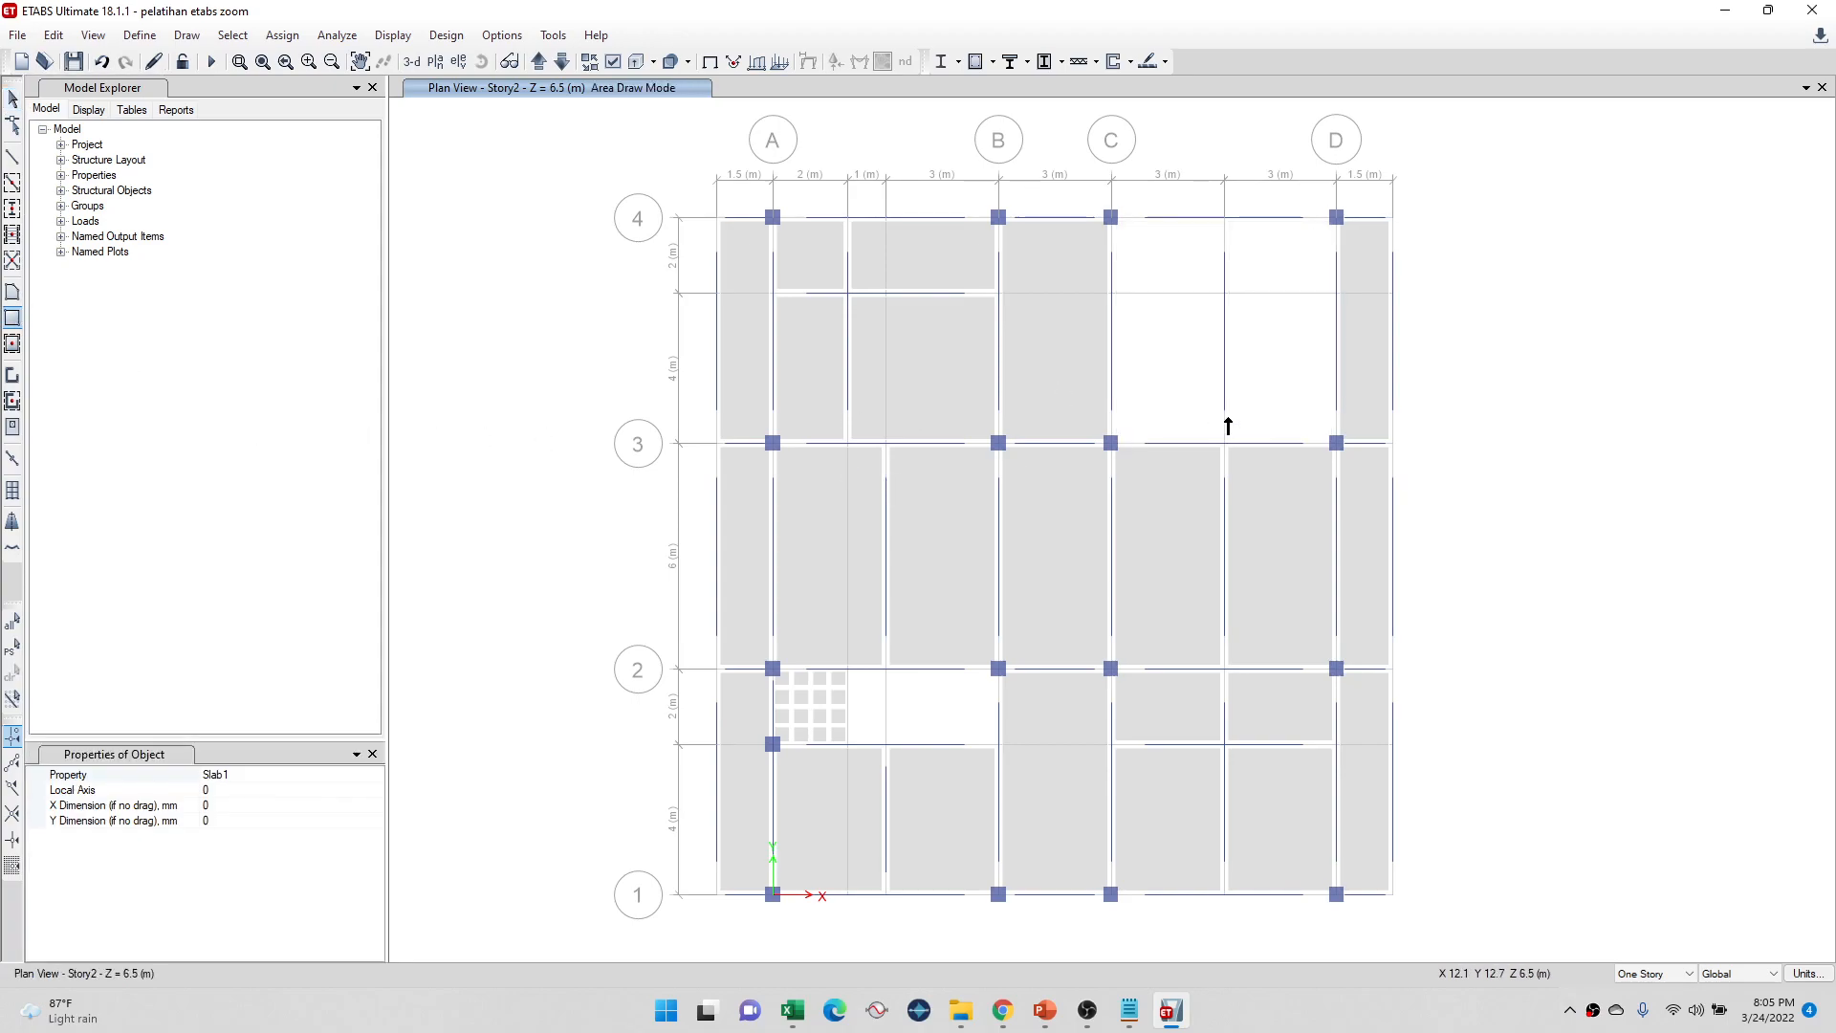
mouse_move(1110, 443)
left_mouse_down()
mouse_move(1320, 274)
mouse_move(1335, 223)
mouse_move(1334, 268)
left_mouse_up()
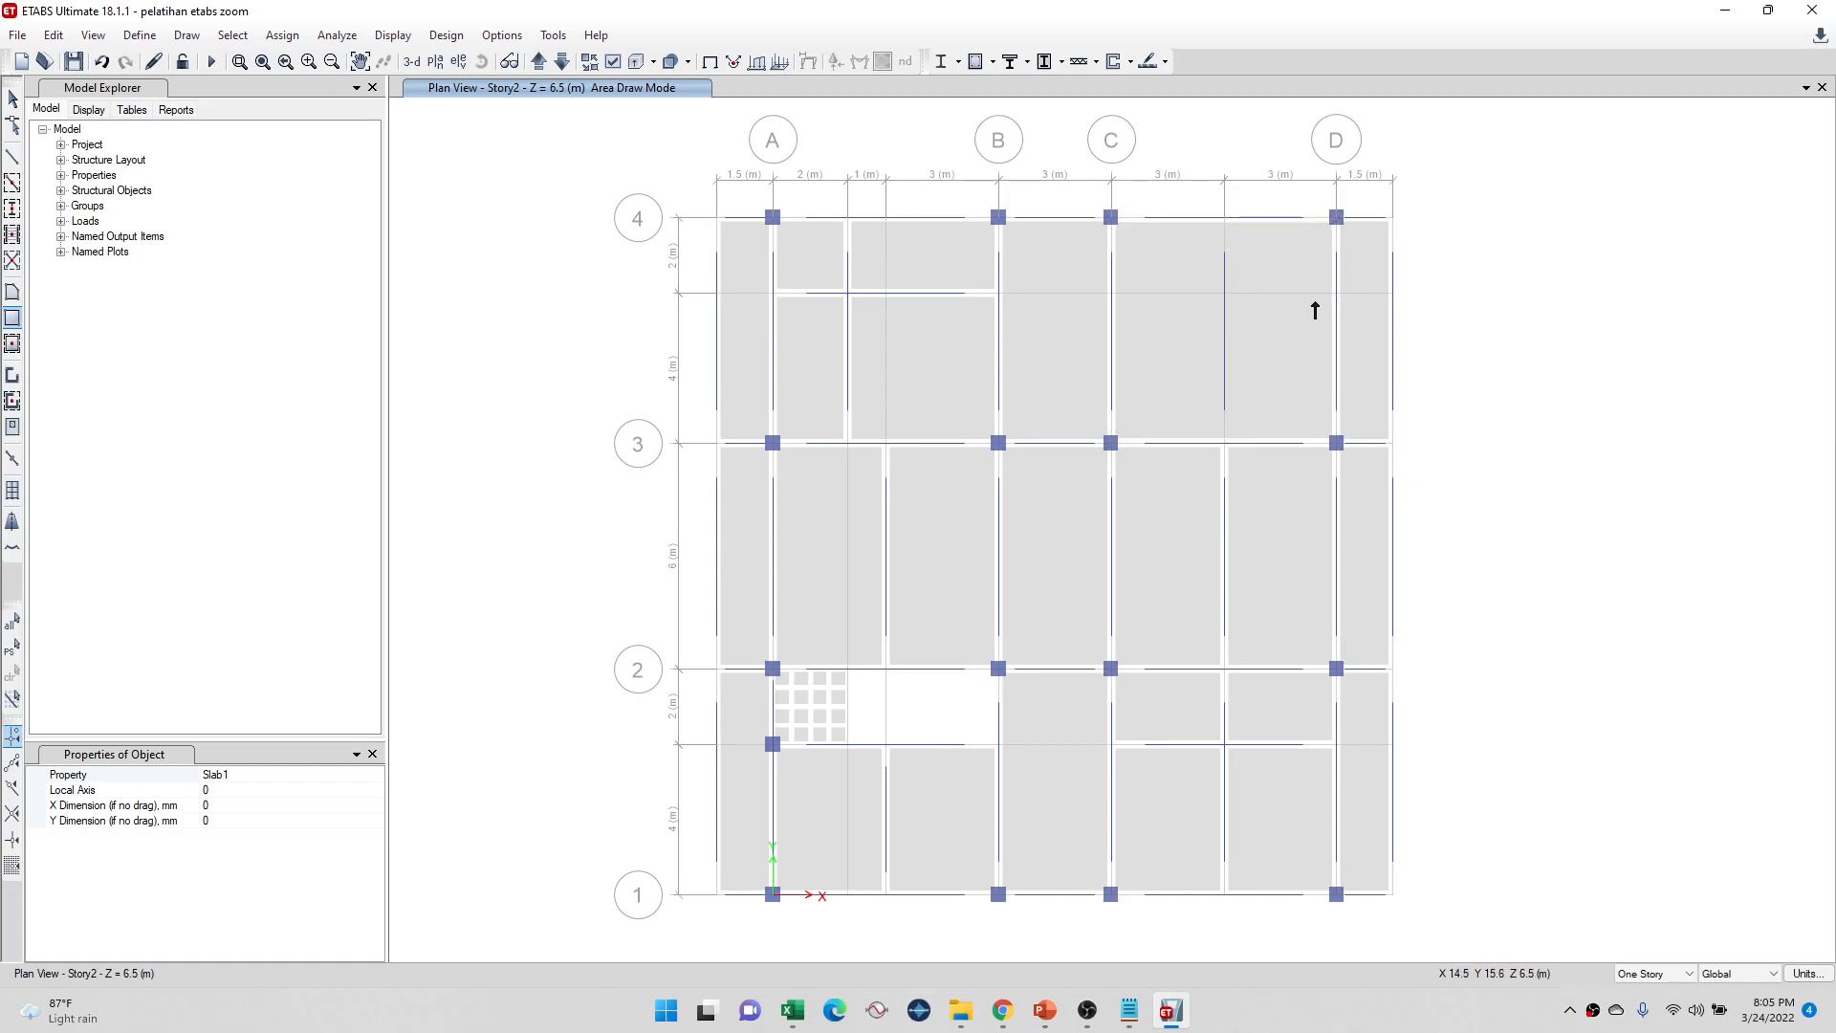
key("Escape")
left_click(1251, 289)
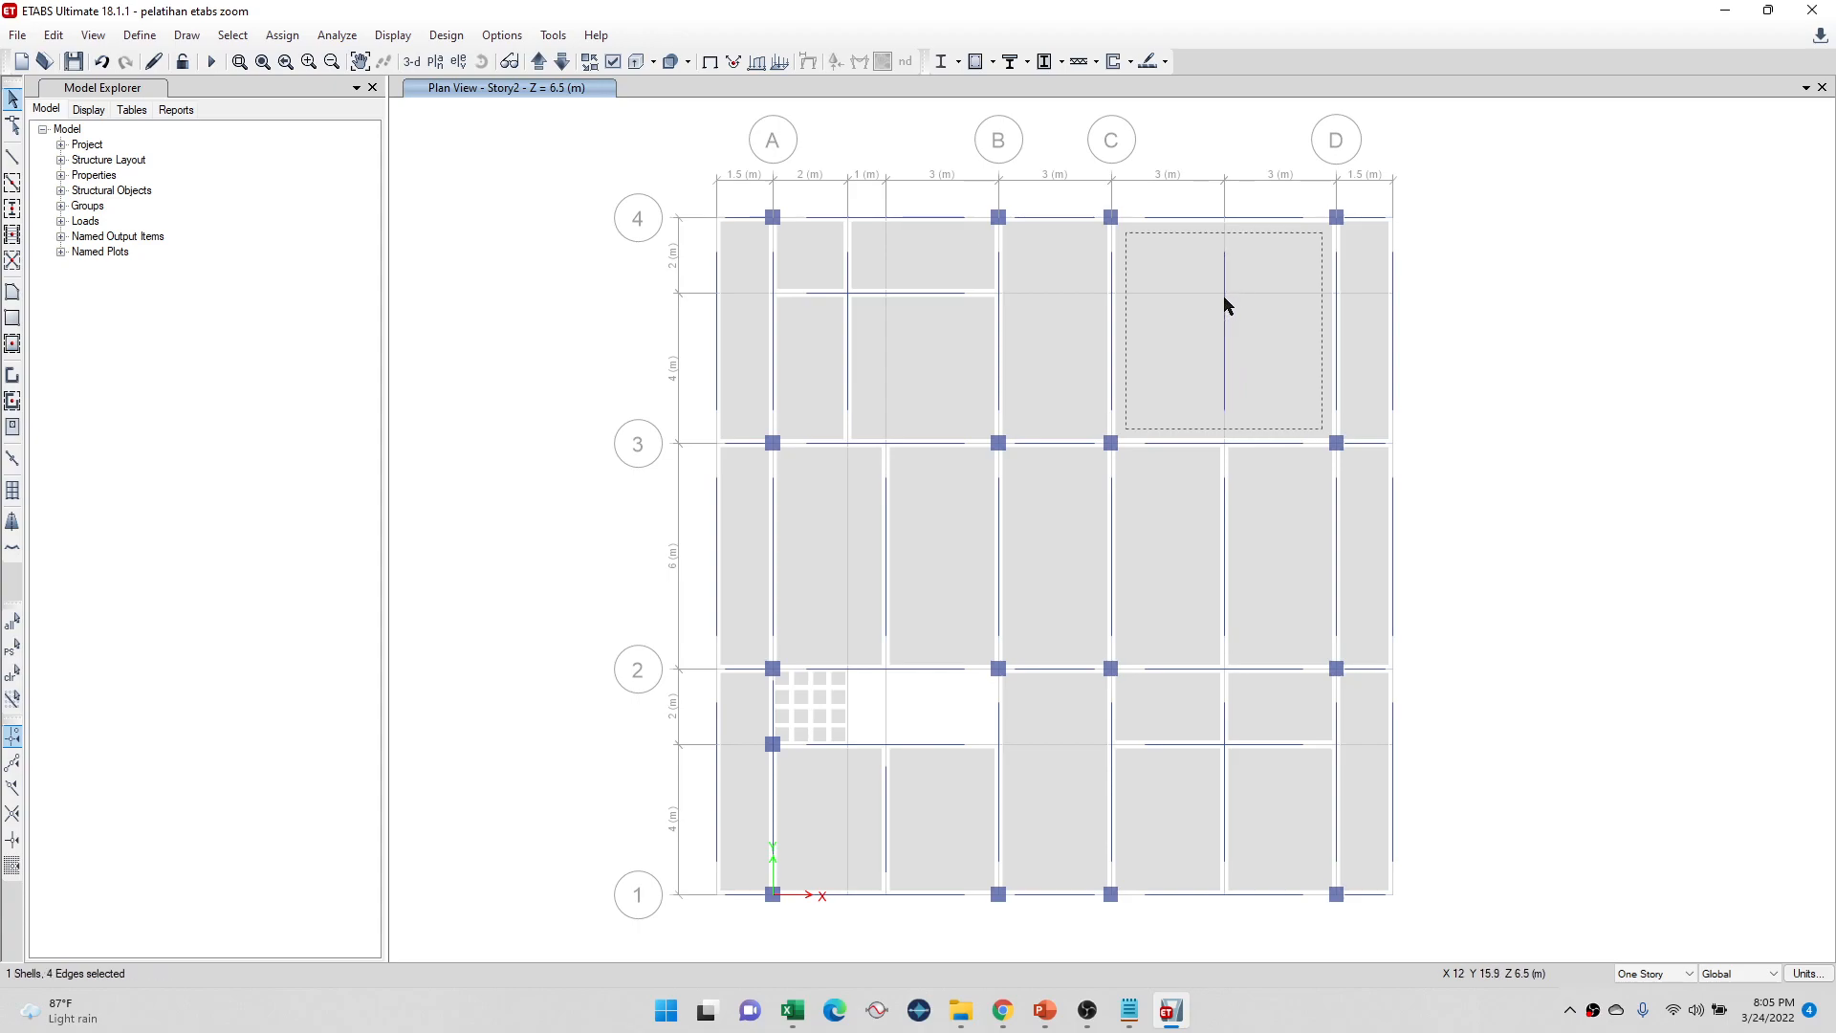
left_click(1226, 298)
key("ctrl+q")
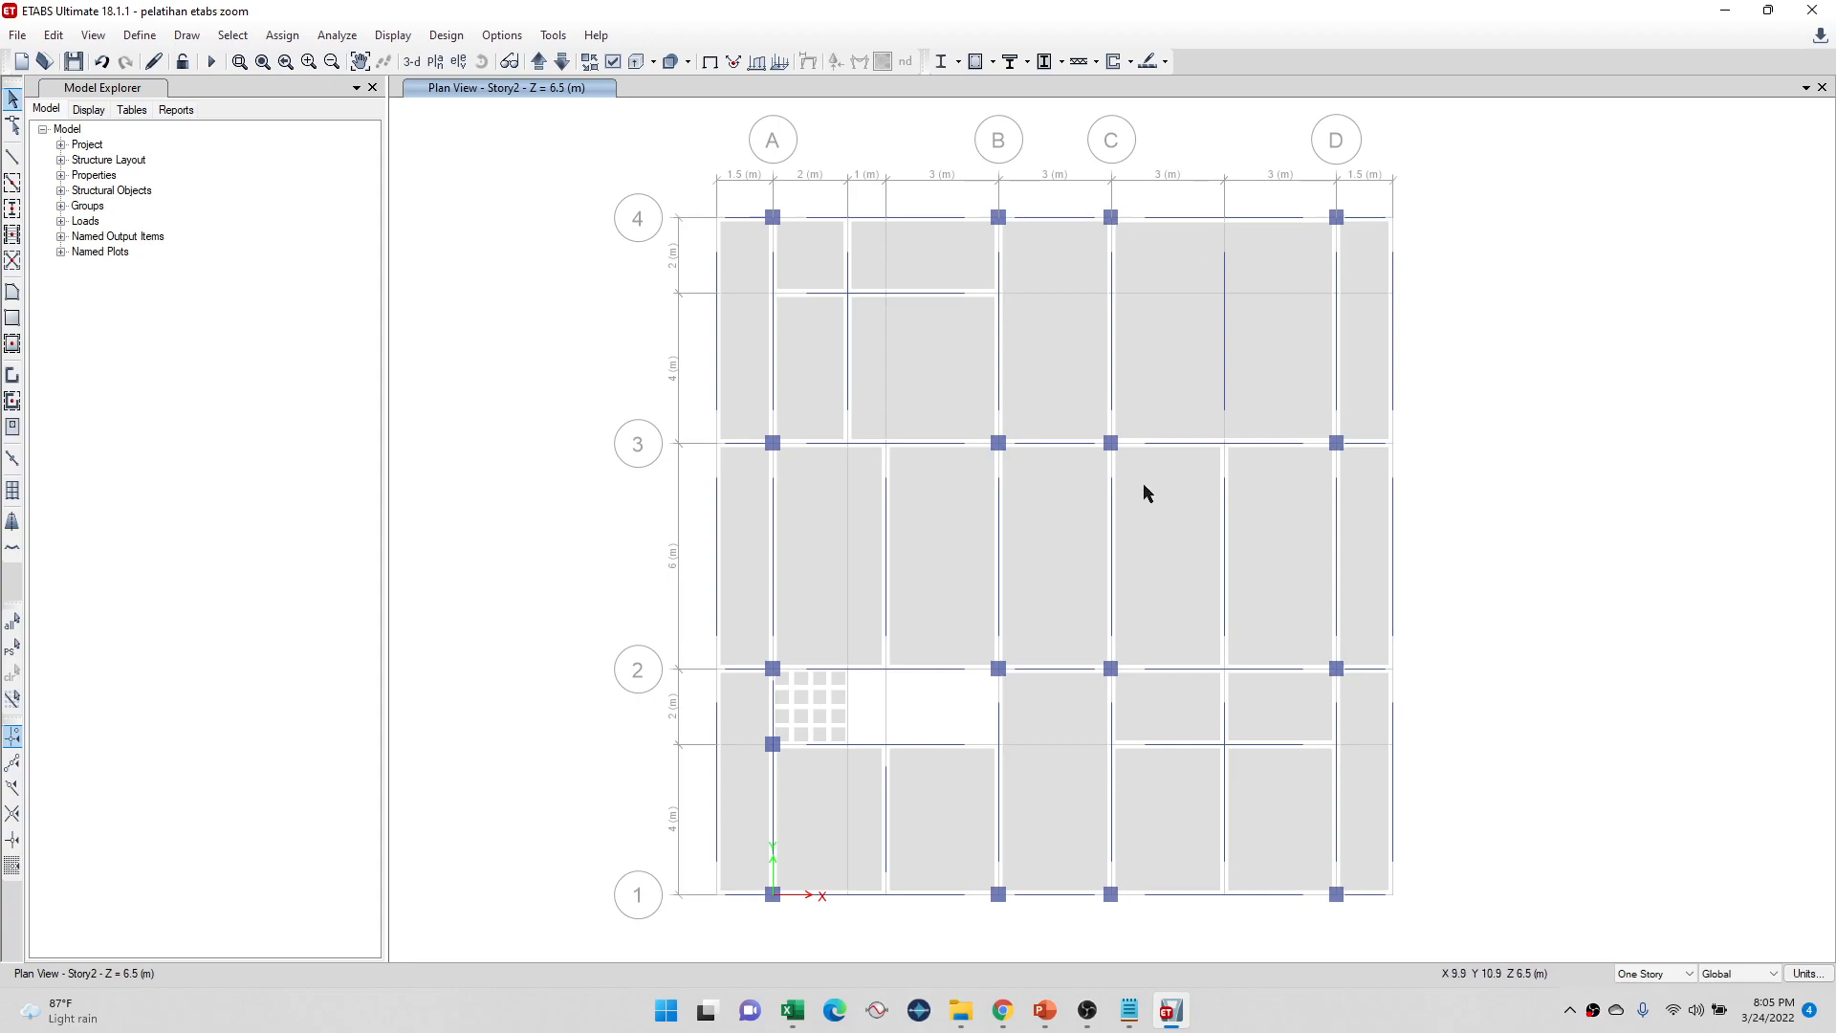
Step: Capture a screen snip of the shrunken-object Story2 plan, including its grid bubbles and dimensions
left_click(589, 61)
key("super+shift+s")
key("Escape")
left_click(590, 61)
key("super+shift+s")
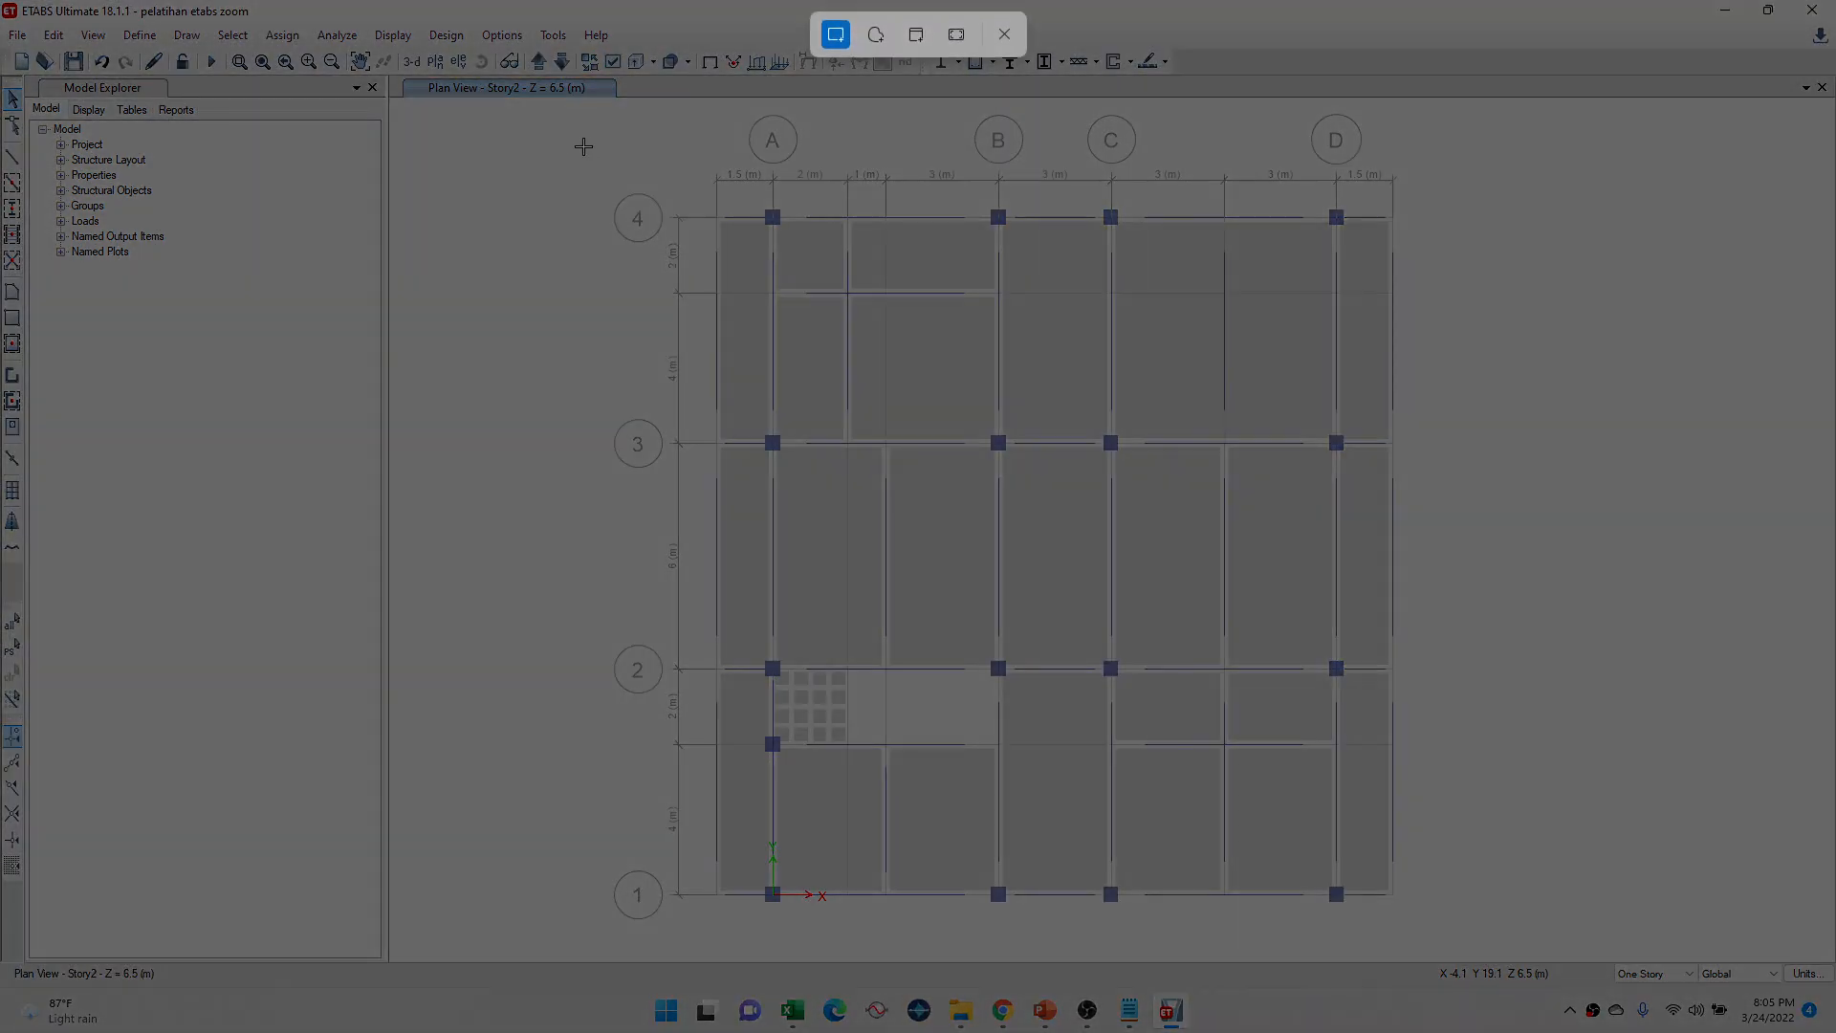
left_click_drag(585, 103, 1489, 961)
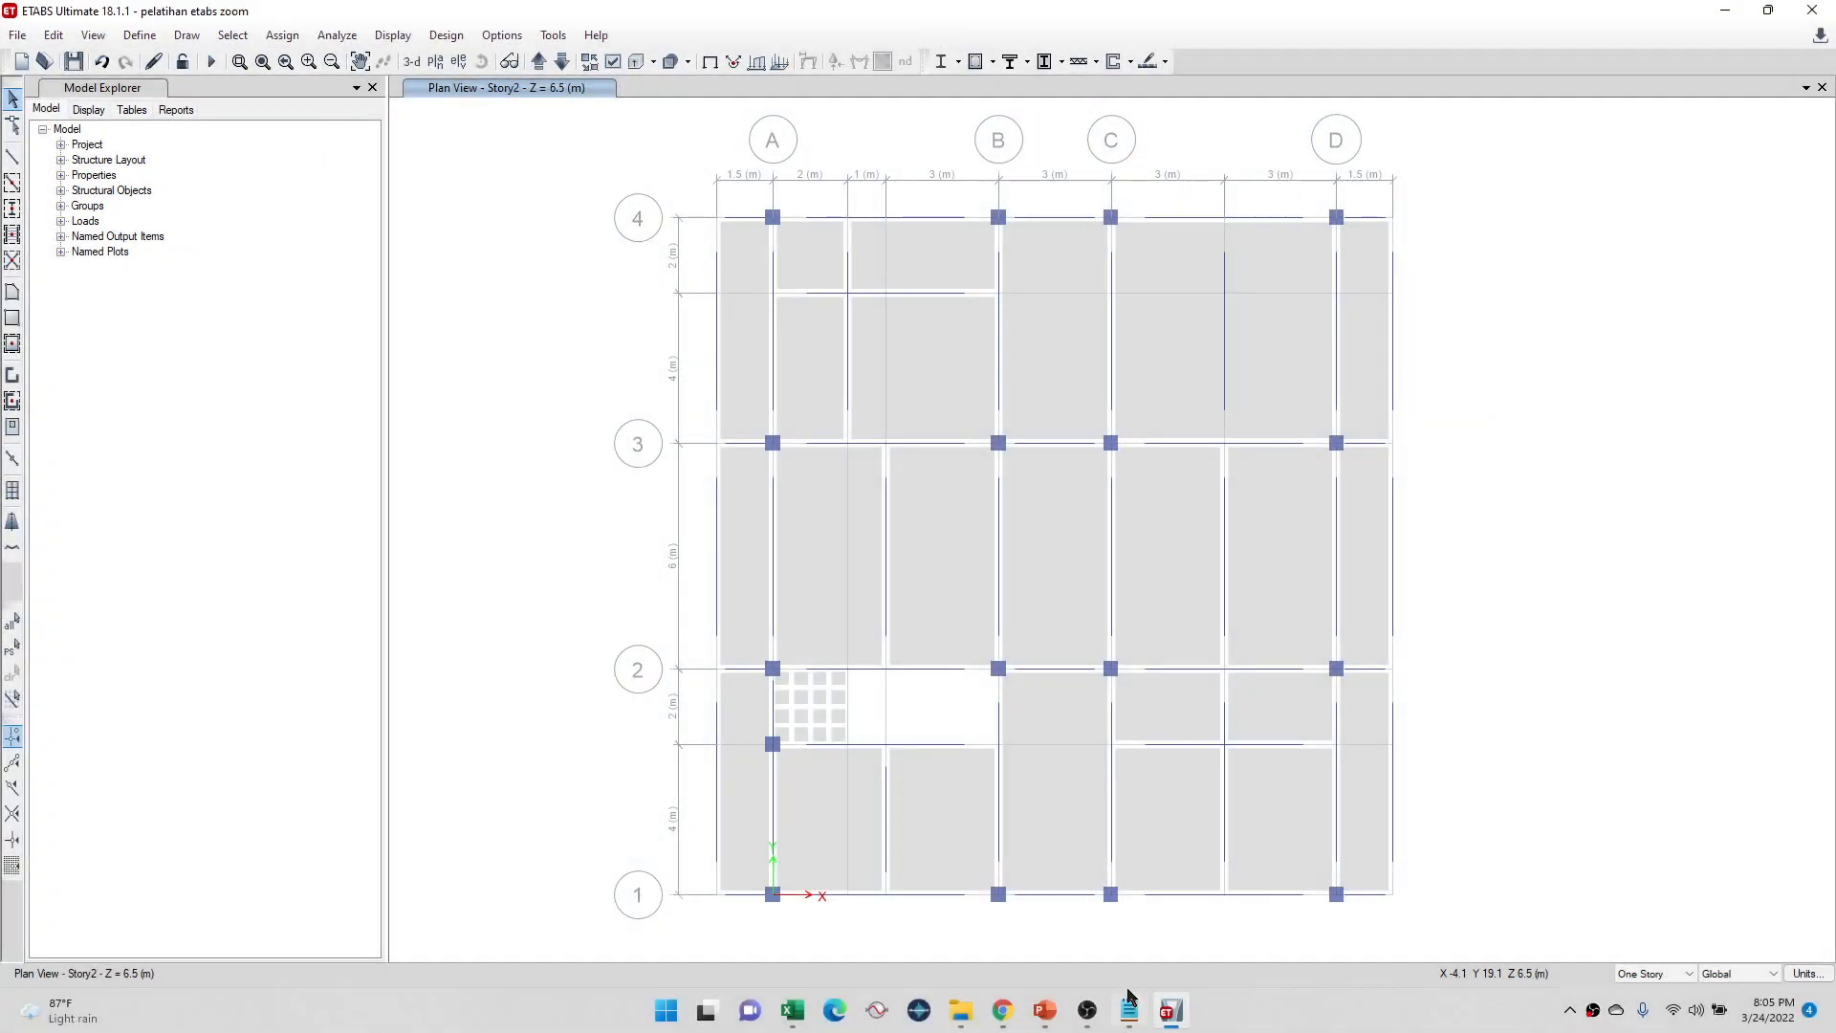
Step: Switch to PowerPoint, add a new slide after the last one, and paste the captured plan onto it
left_click(1044, 1010)
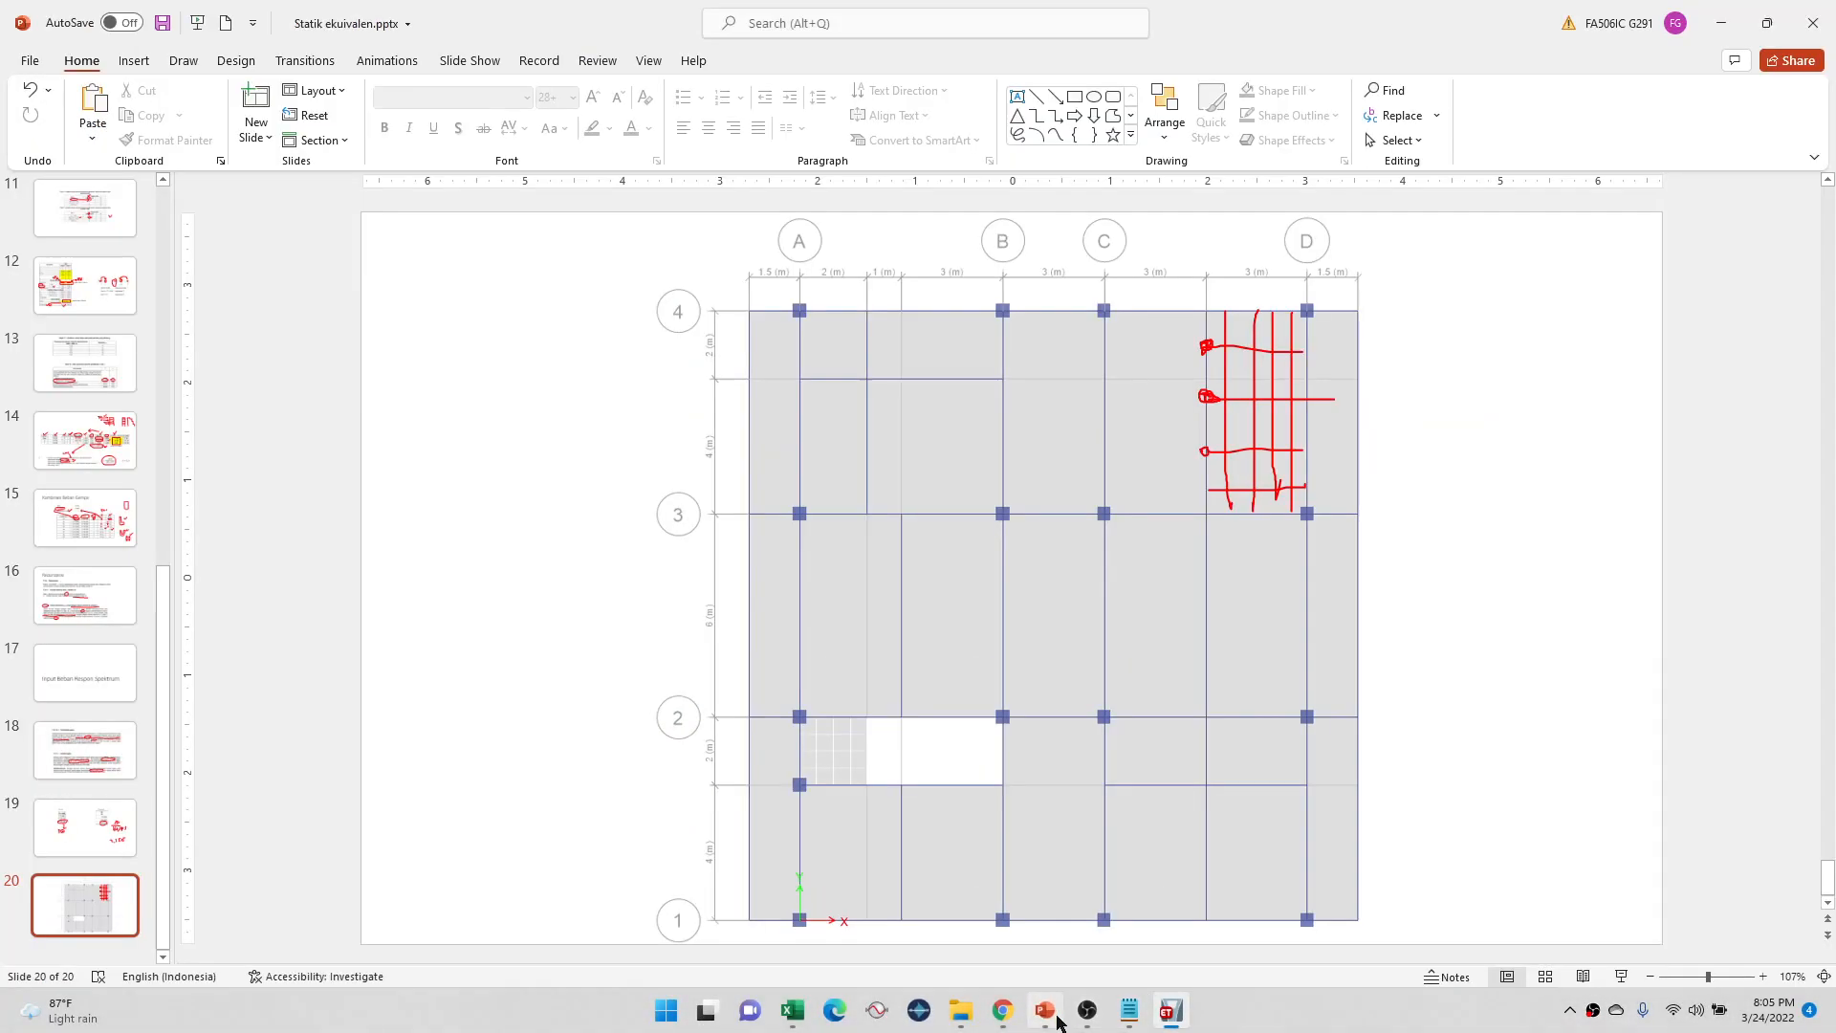
left_click(85, 827)
right_click(95, 952)
left_click(143, 914)
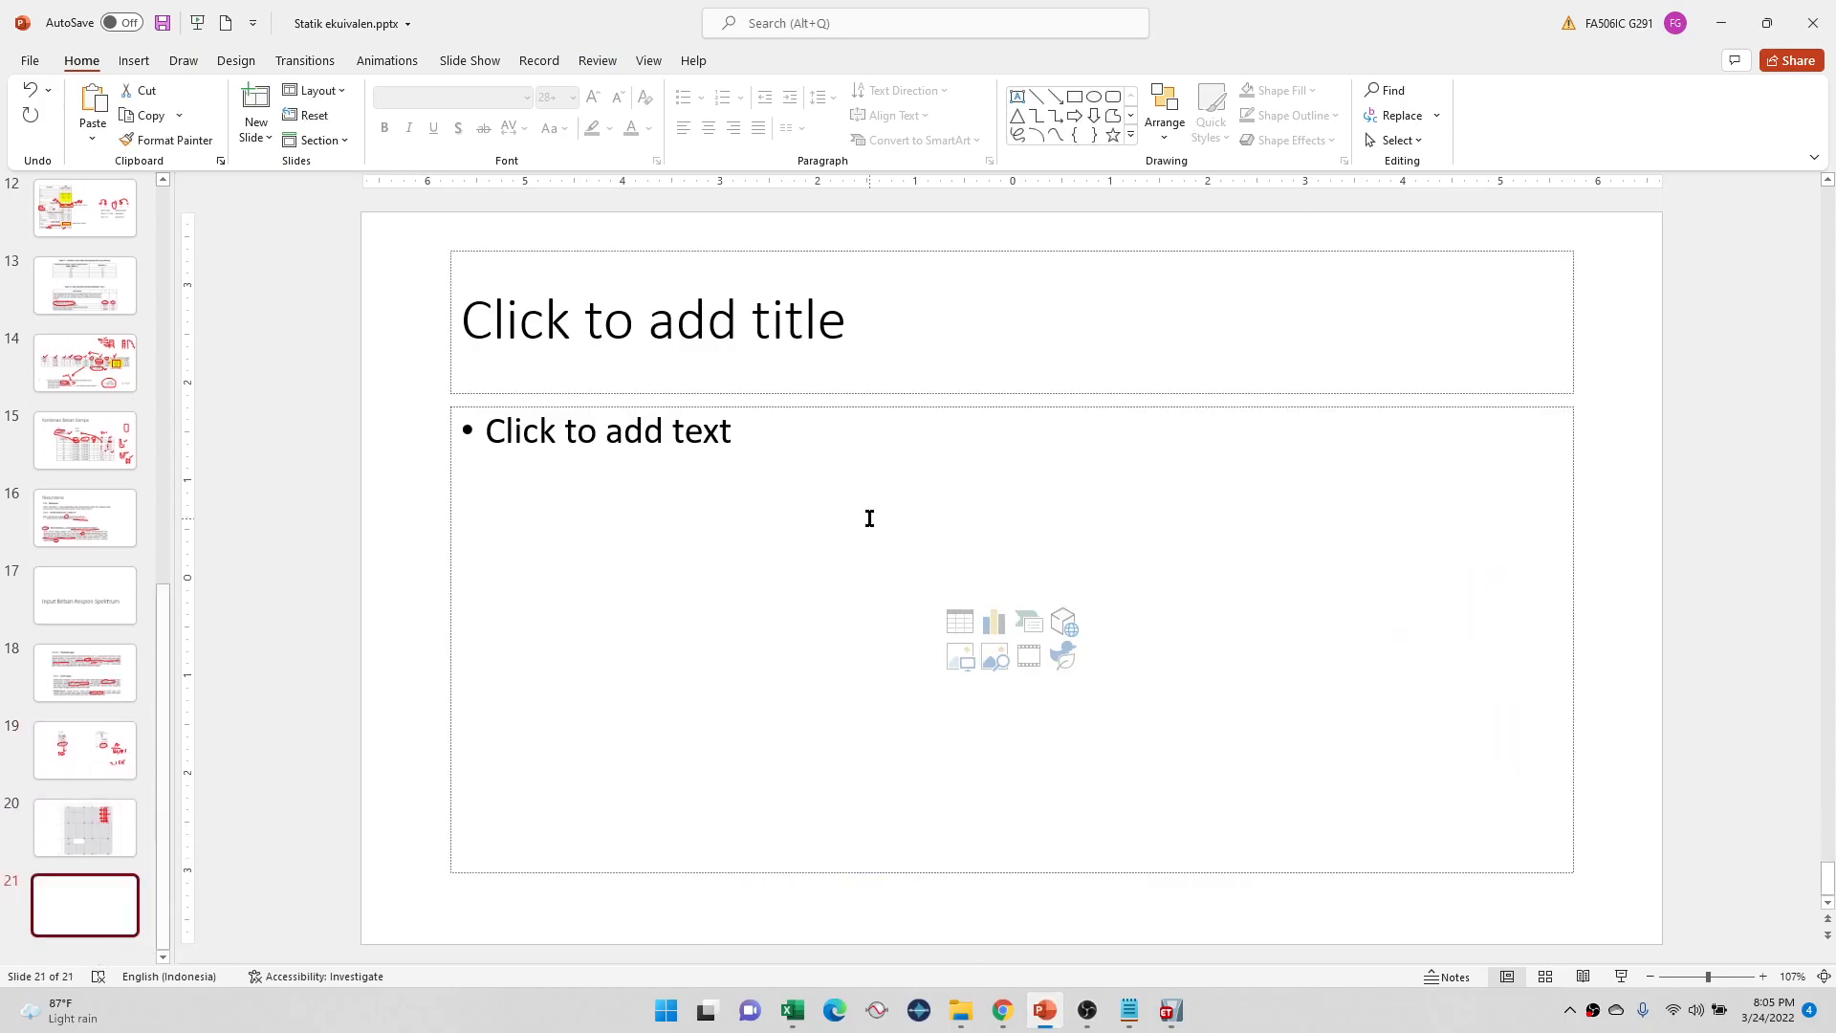
key("ctrl+v")
Step: Delete the slide's empty title and text placeholders and shift the plan image toward the slide's left side
left_click(451, 254)
left_click(513, 403, "shift")
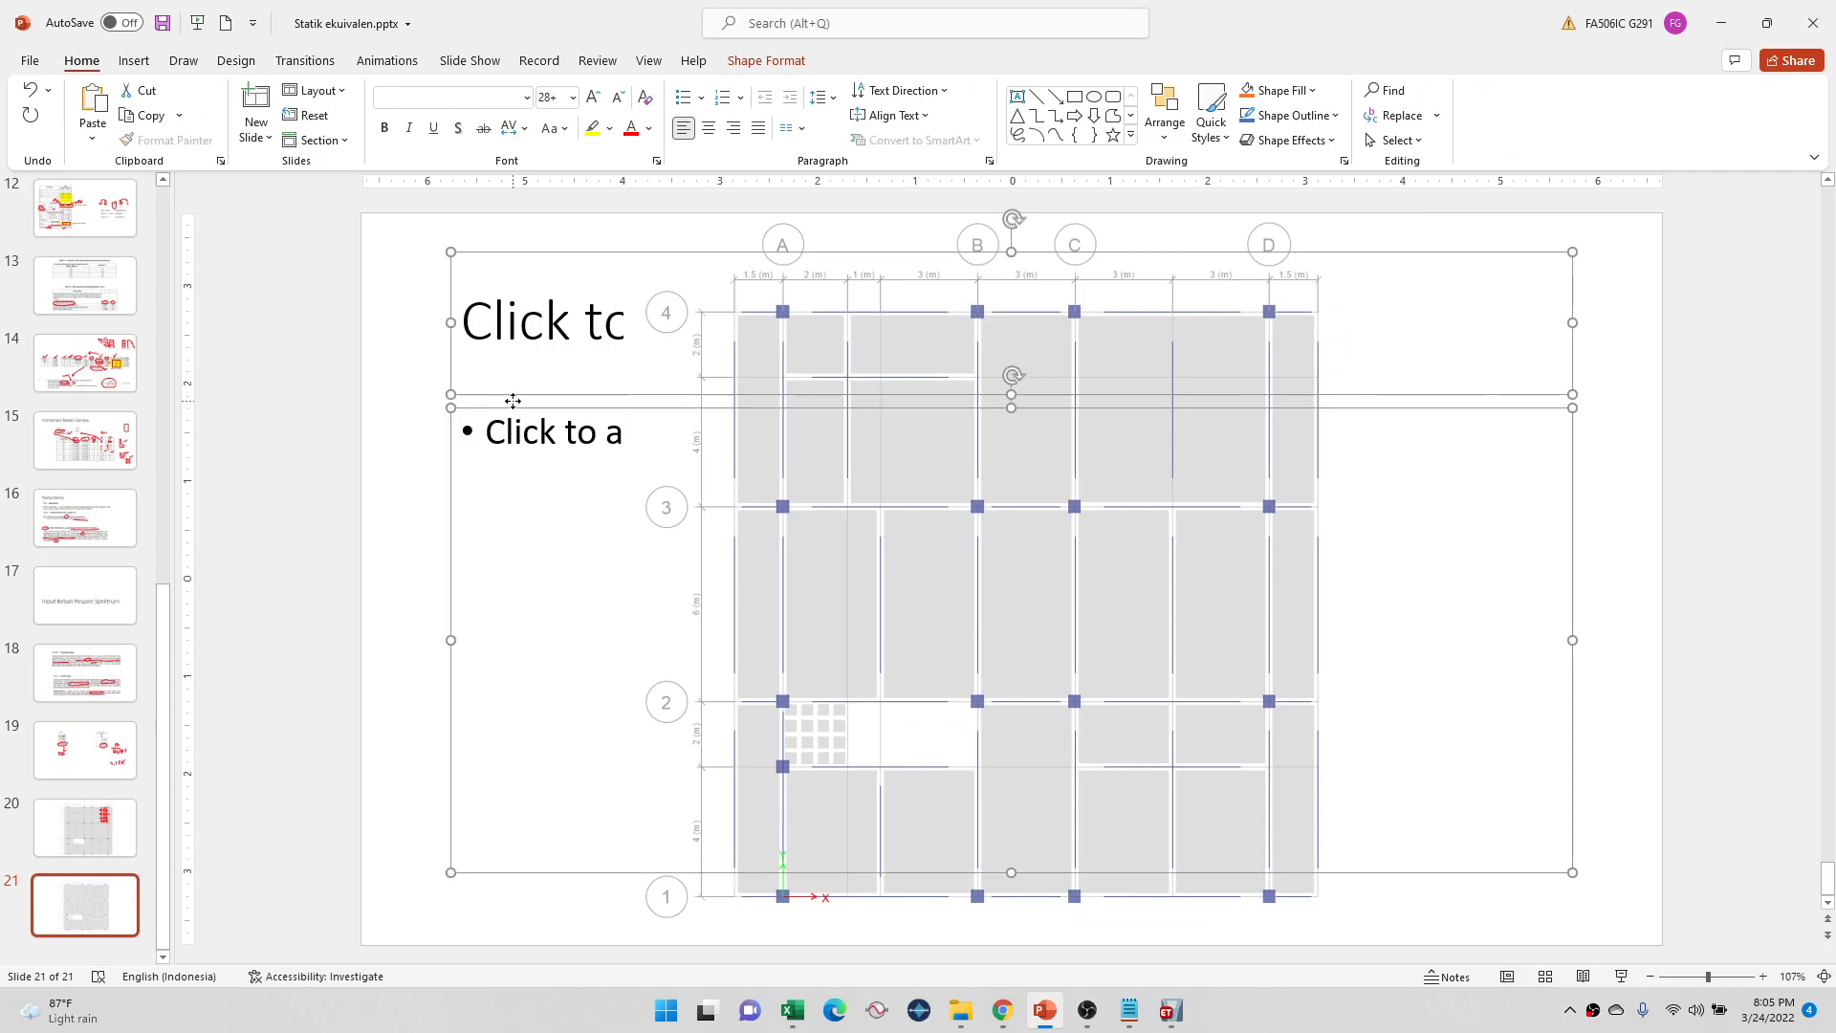
key("Delete")
left_click_drag(1168, 504, 1074, 496)
Step: Present the slide and sketch the trapezoidal and triangular load-sharing lines in red ink inside bay C-D, 3-4
left_click(1620, 975)
left_click(90, 1015)
left_click(95, 860)
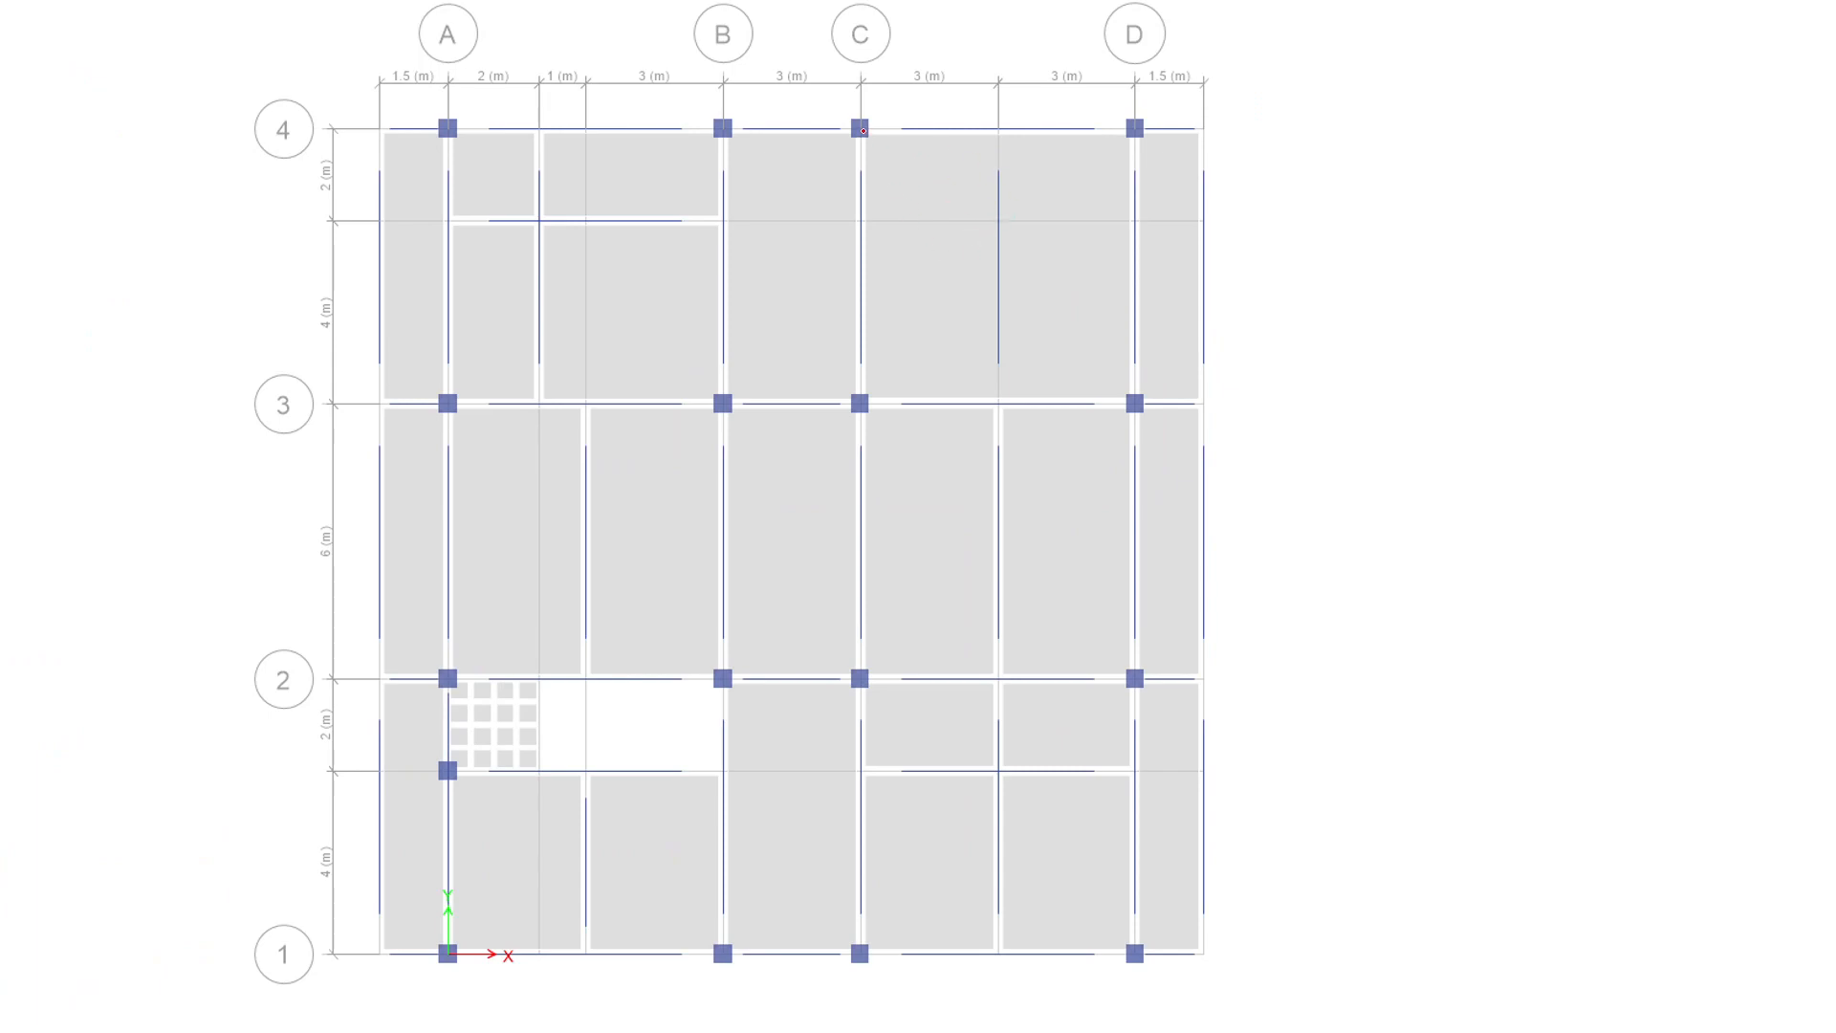
left_click_drag(895, 180, 950, 279)
mouse_move(865, 396)
left_mouse_down()
mouse_move(944, 305)
mouse_move(1053, 284)
mouse_move(1135, 386)
left_mouse_up()
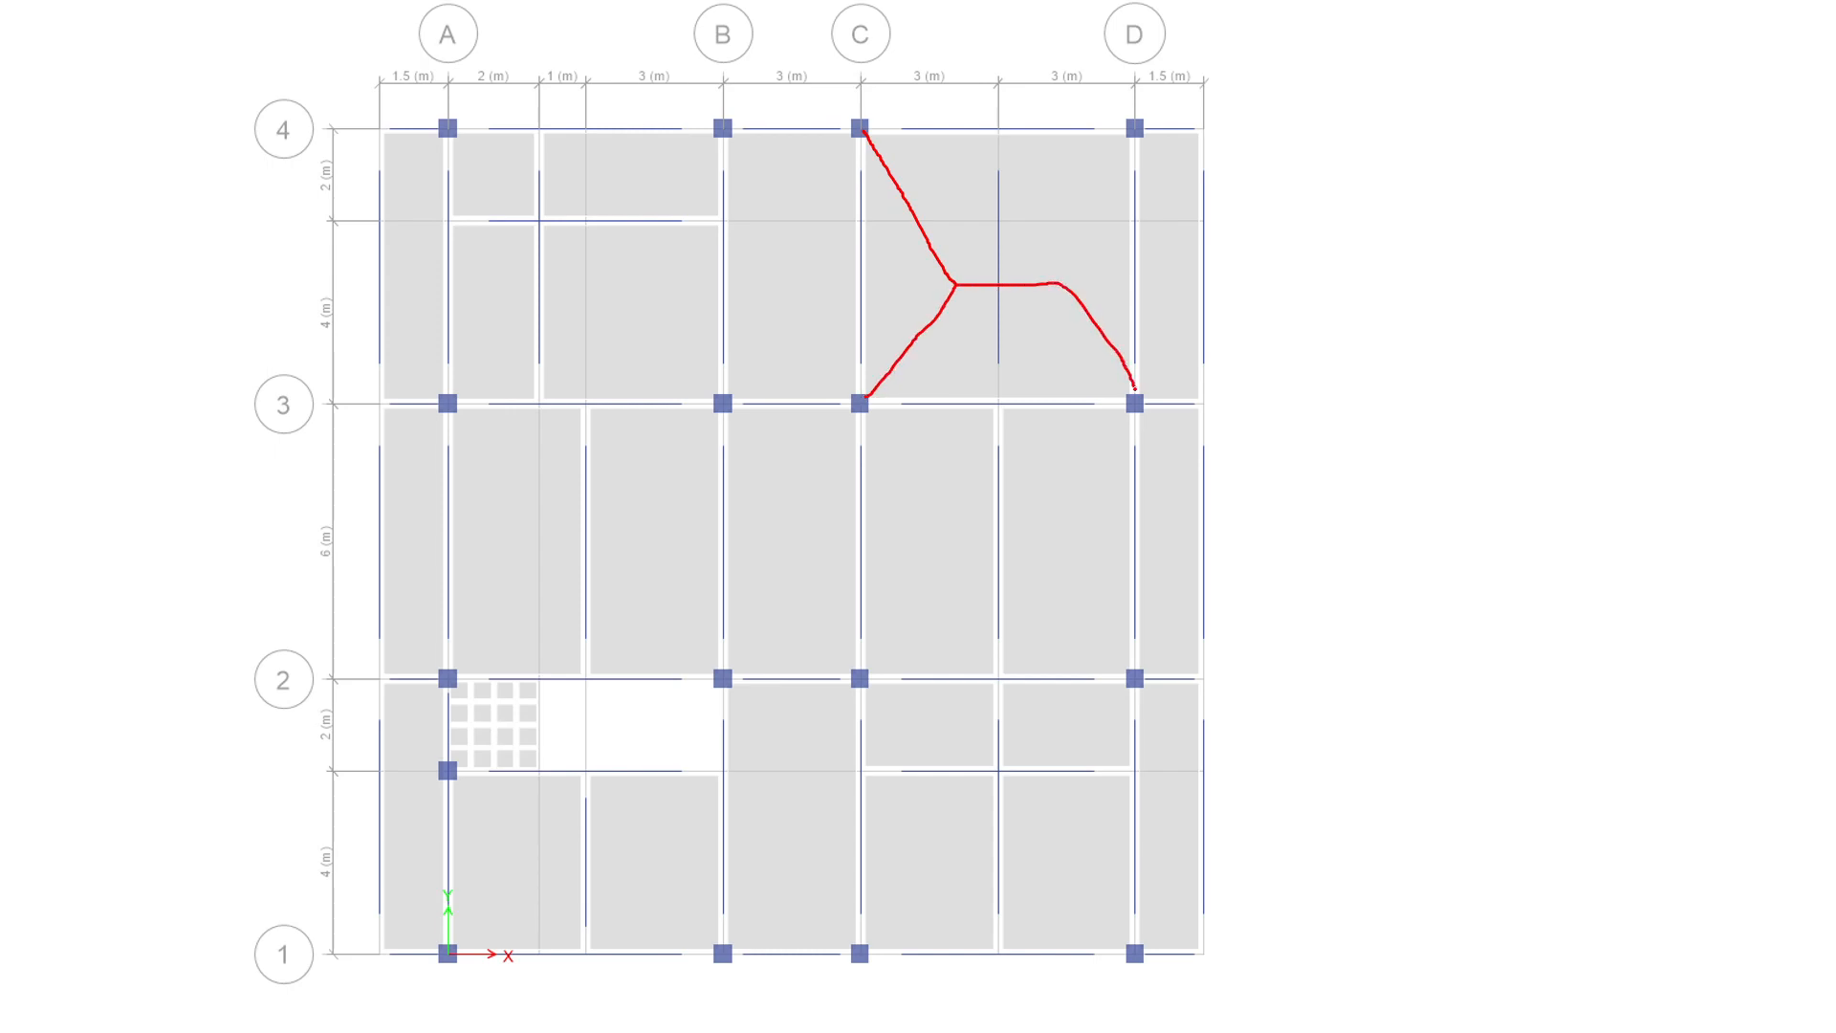
left_click_drag(1062, 279, 1132, 116)
Step: Trace the four edges of bay C-D, 3-4 in red ink and mark its intermediate beam
left_click_drag(892, 396, 1070, 387)
left_click_drag(859, 136, 854, 363)
mouse_move(873, 130)
left_mouse_down()
mouse_move(1071, 134)
mouse_move(1116, 390)
left_mouse_up()
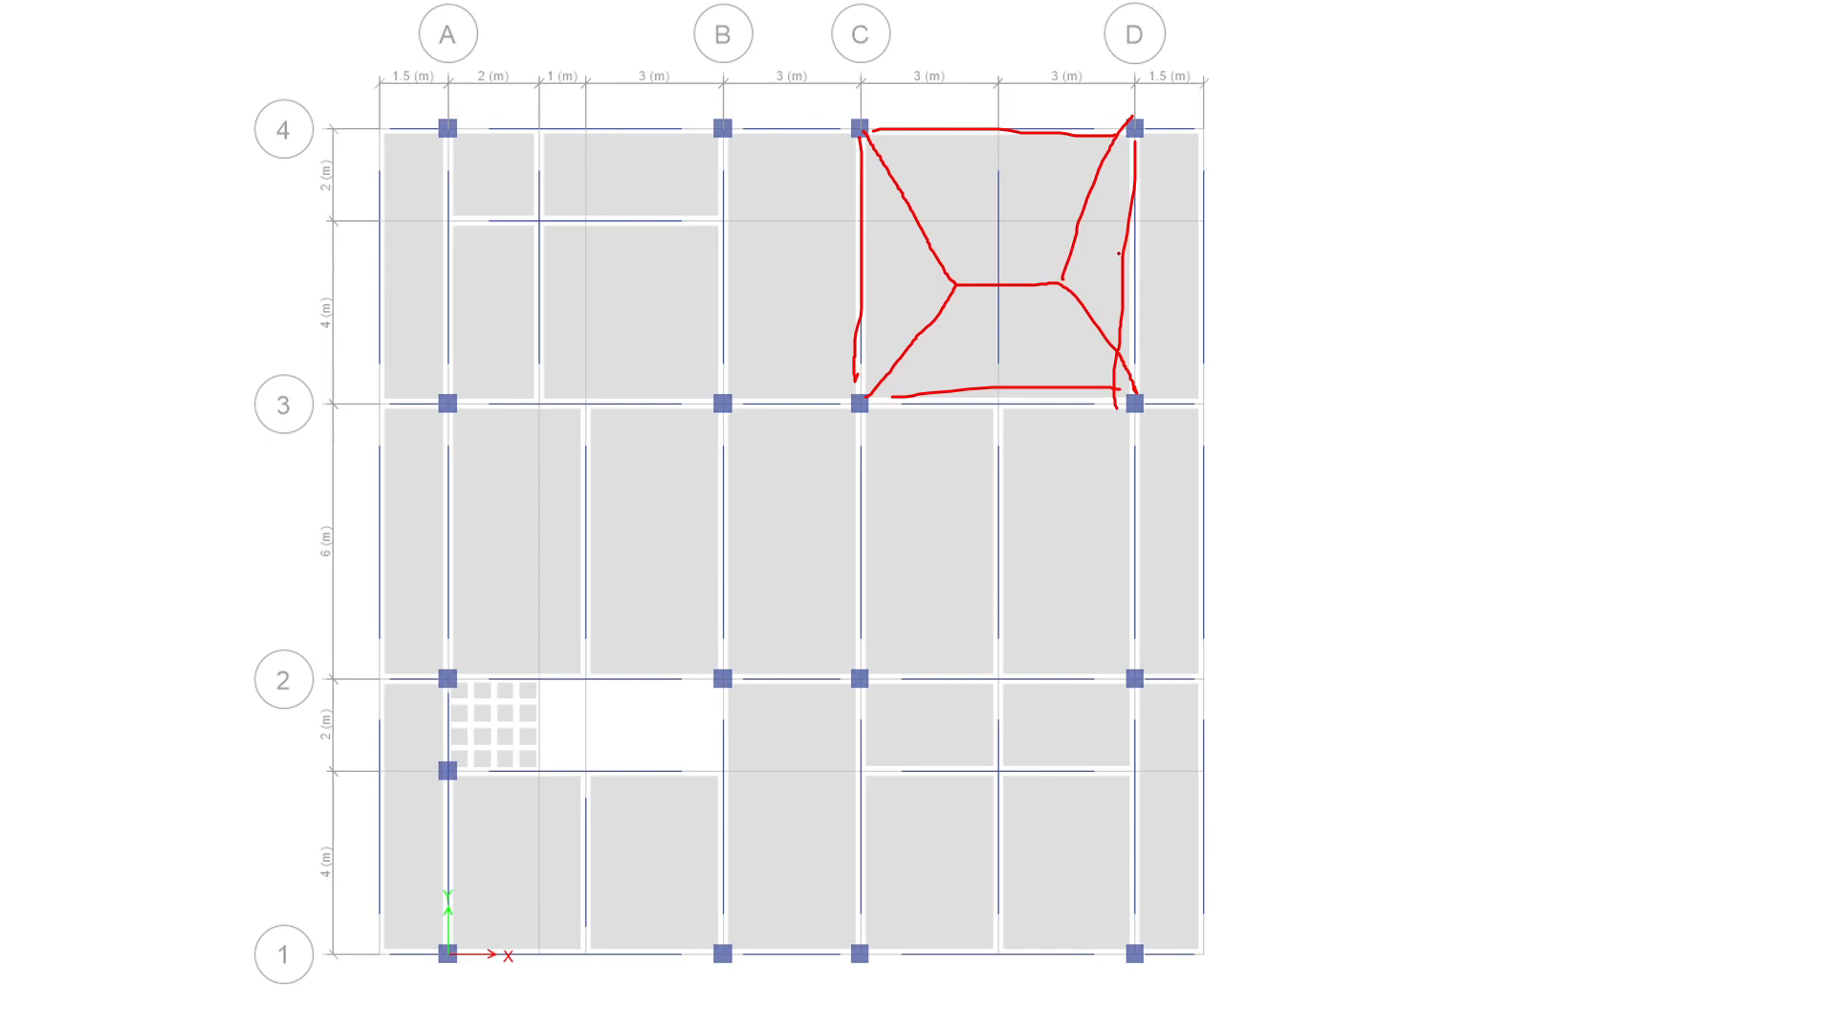
left_click_drag(1002, 190, 1002, 344)
left_click_drag(999, 226, 998, 379)
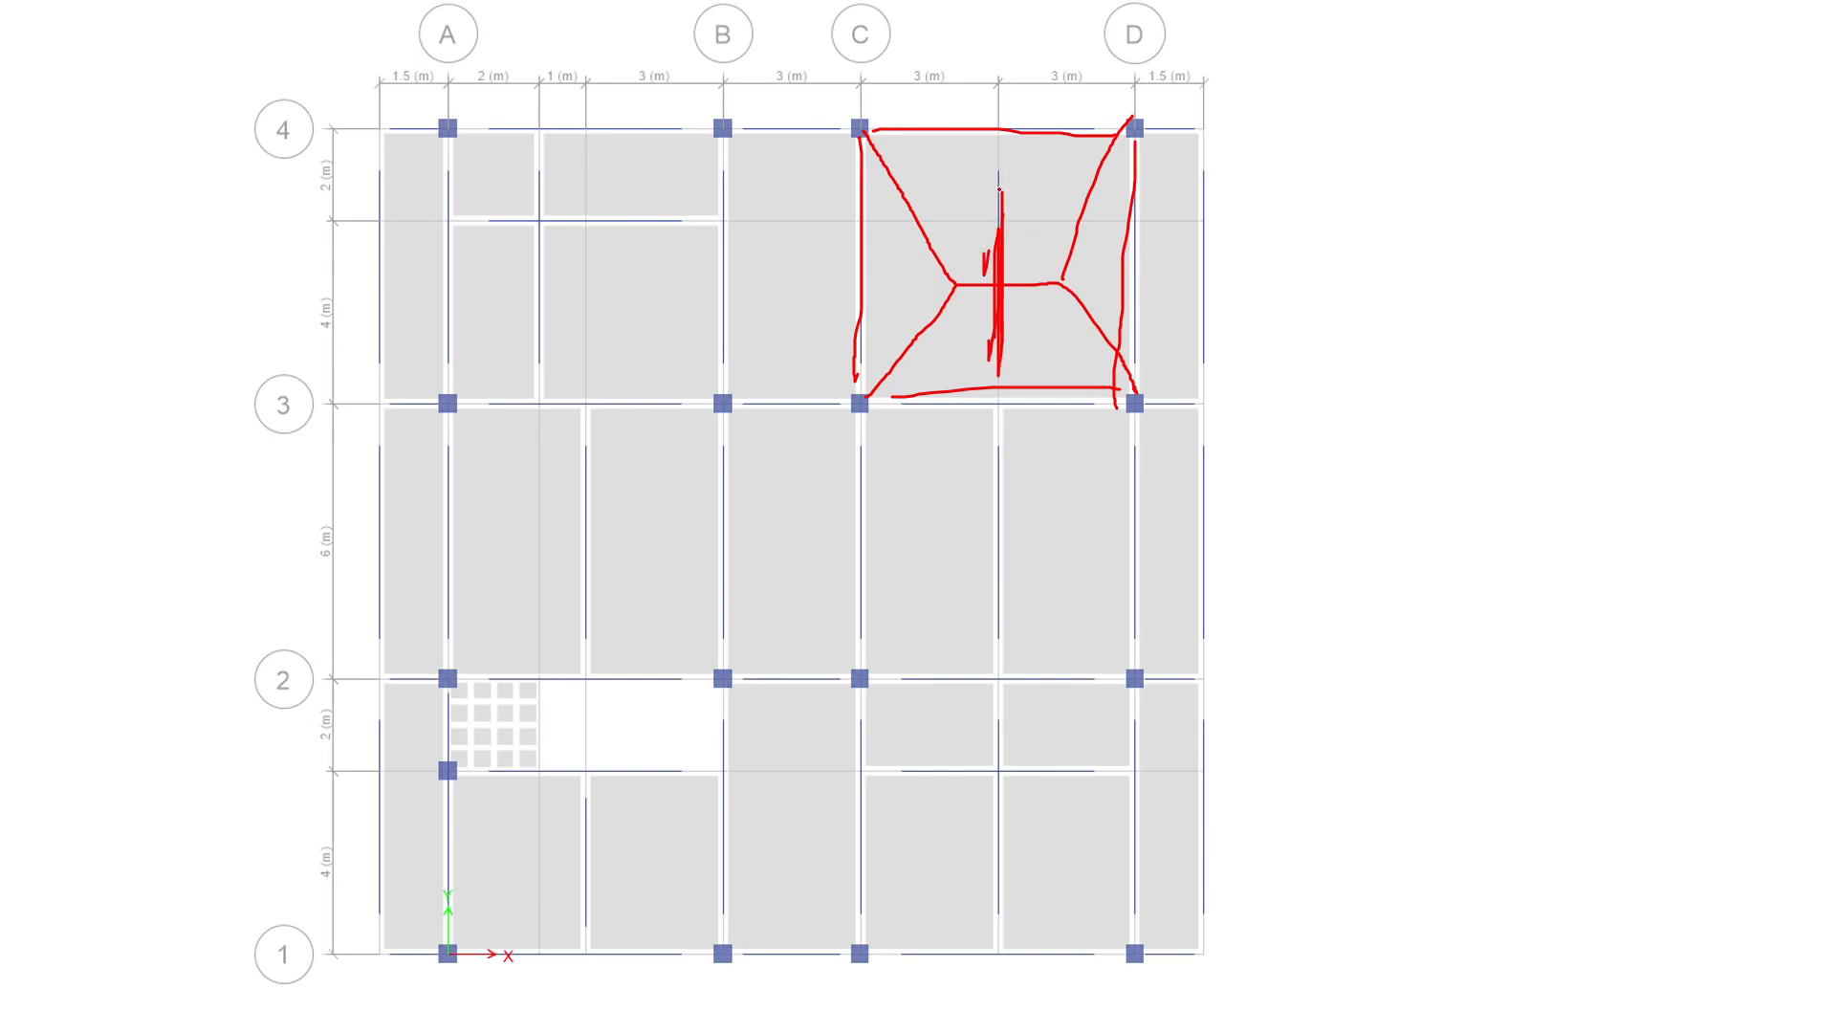
Step: End the slide show keeping the ink annotations, and save the presentation
key("Escape")
key("Escape")
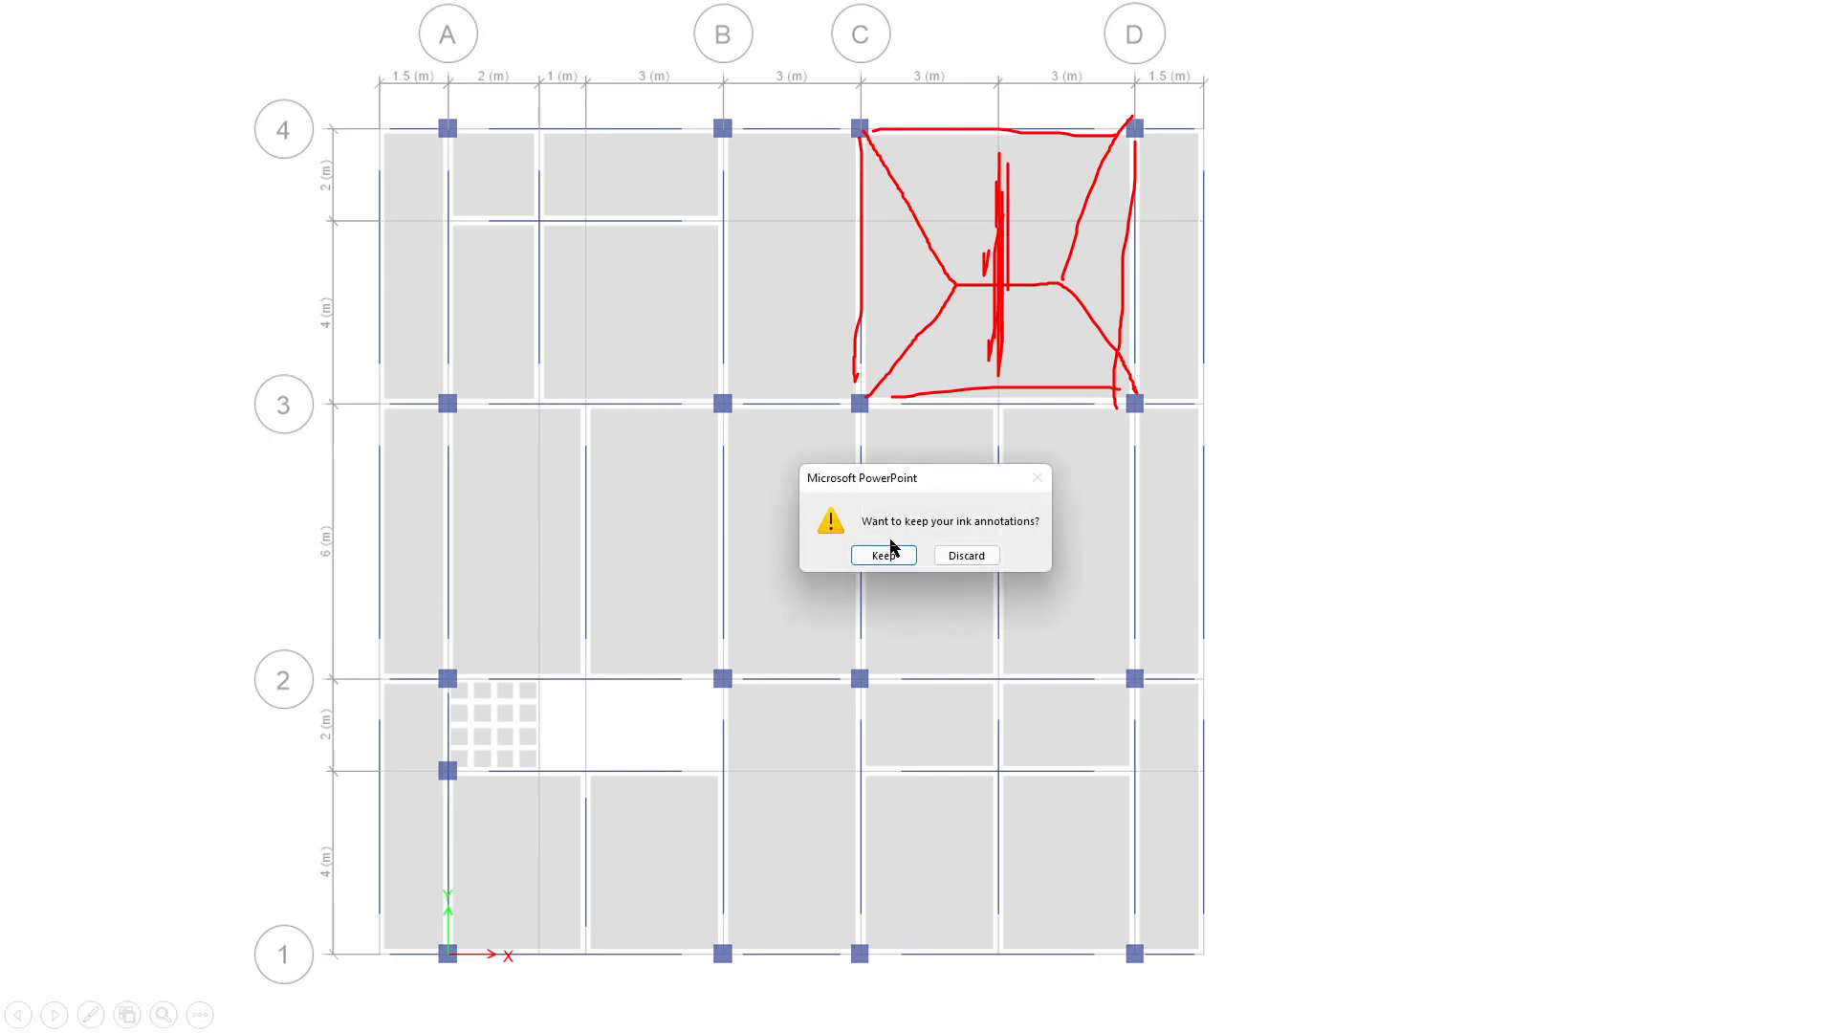
left_click(893, 534)
right_click(1473, 379)
right_click(1441, 356)
right_click(1432, 350)
right_click(1423, 342)
right_click(1419, 340)
key("ctrl+s")
right_click(1386, 476)
right_click(1374, 433)
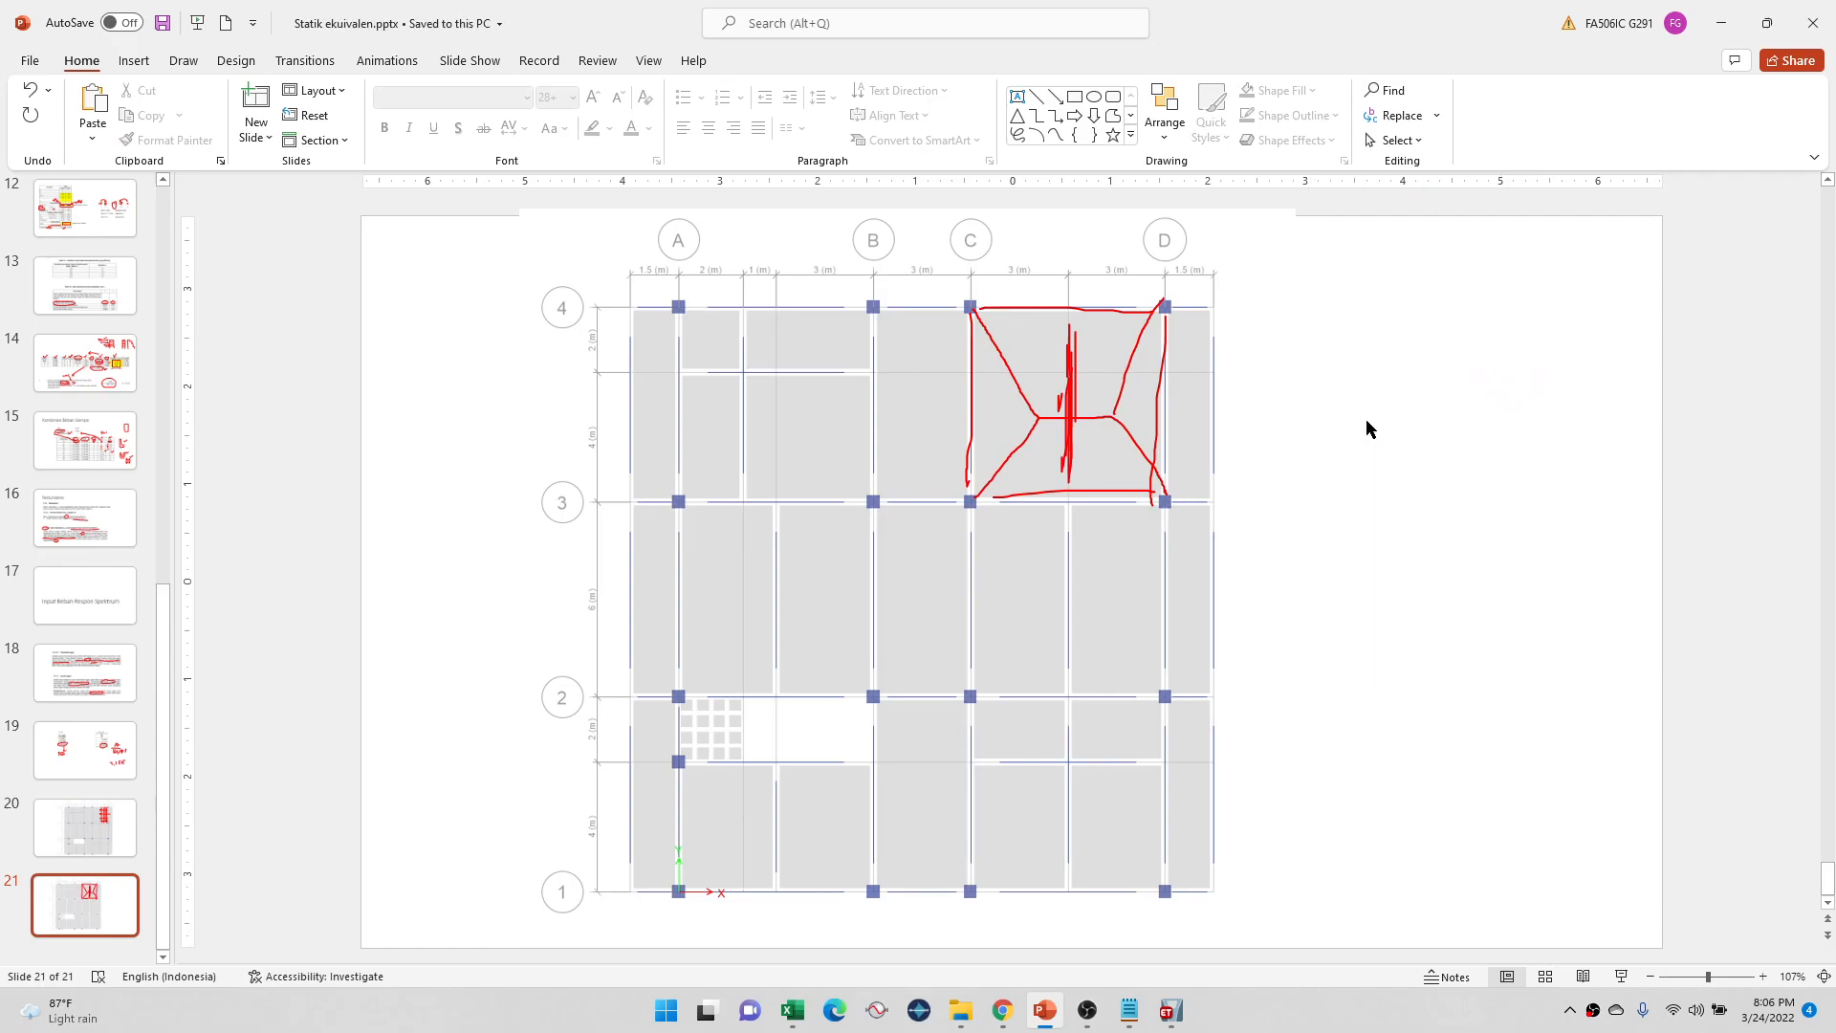
Step: Switch back to the Story2 plan in ETABS
left_click(1171, 1010)
right_click(1526, 354)
left_click(1524, 346)
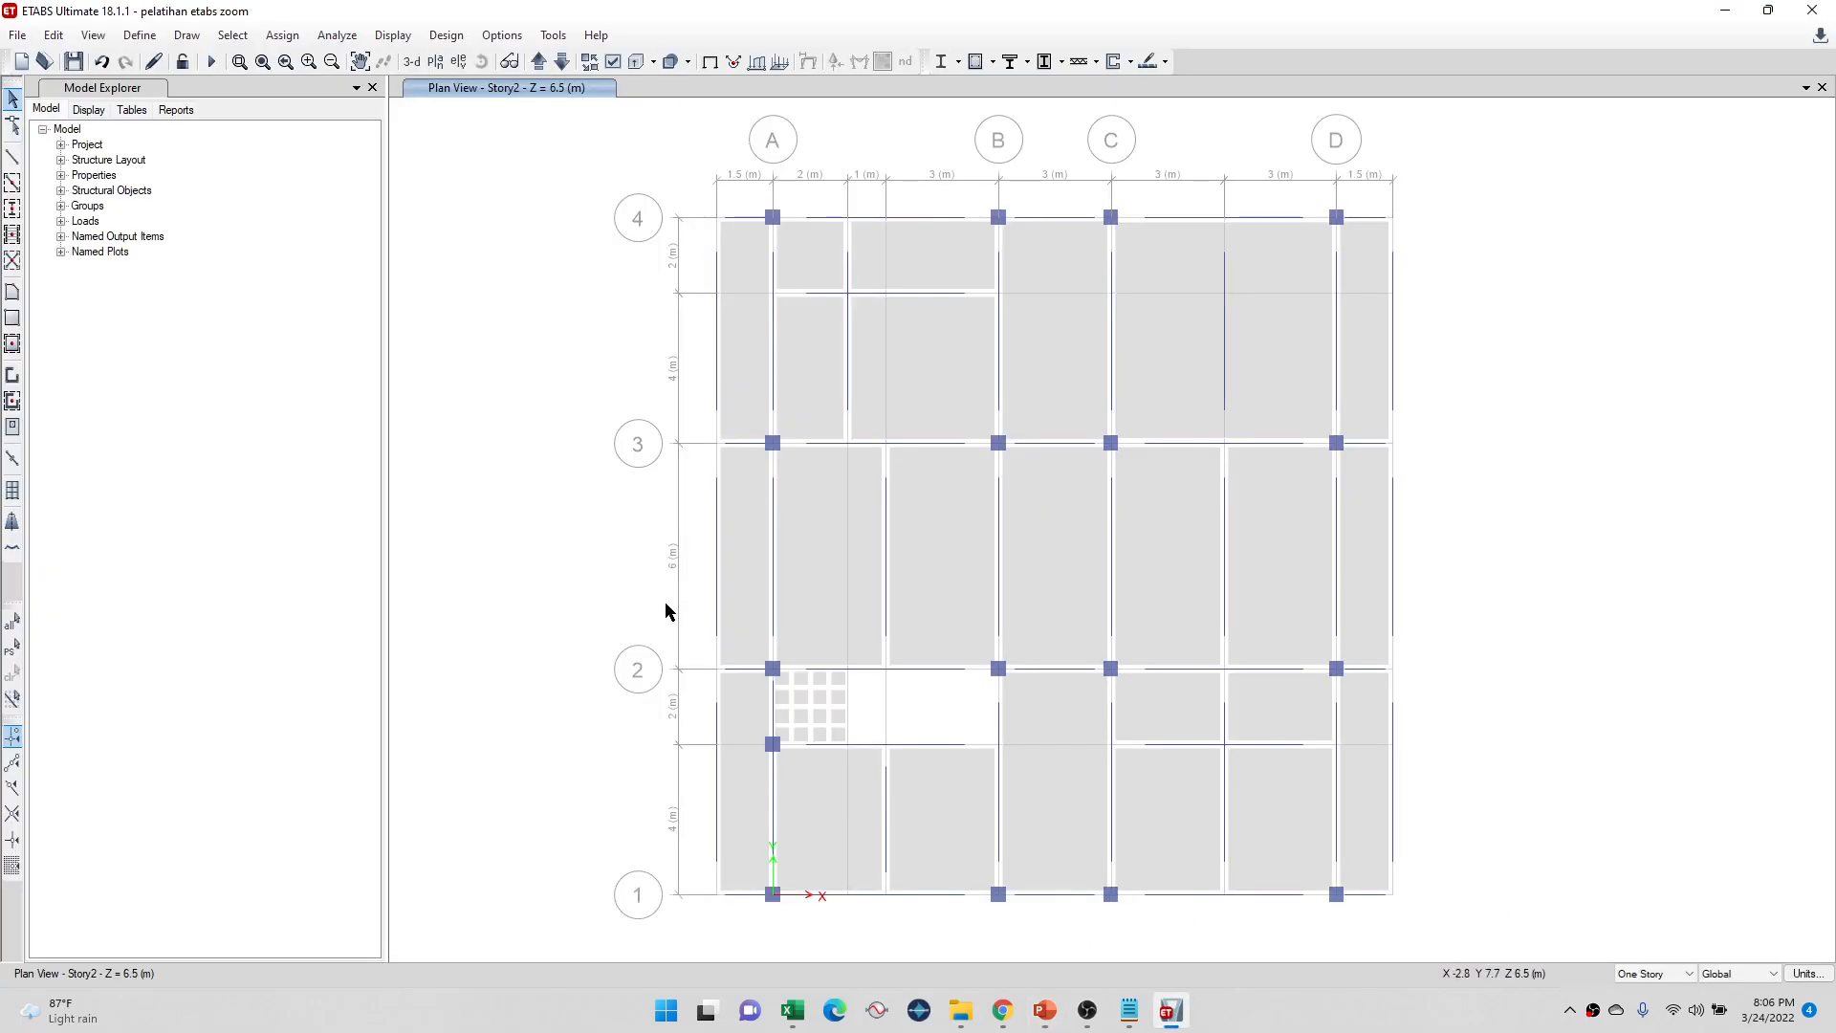
Step: Undo the undivided slab in bay C-D, 3-4 and the deletion of its two original slabs
left_click(924, 444)
left_click(924, 444)
right_click(1538, 374)
left_click(1266, 434)
key("ctrl+z")
key("ctrl+z")
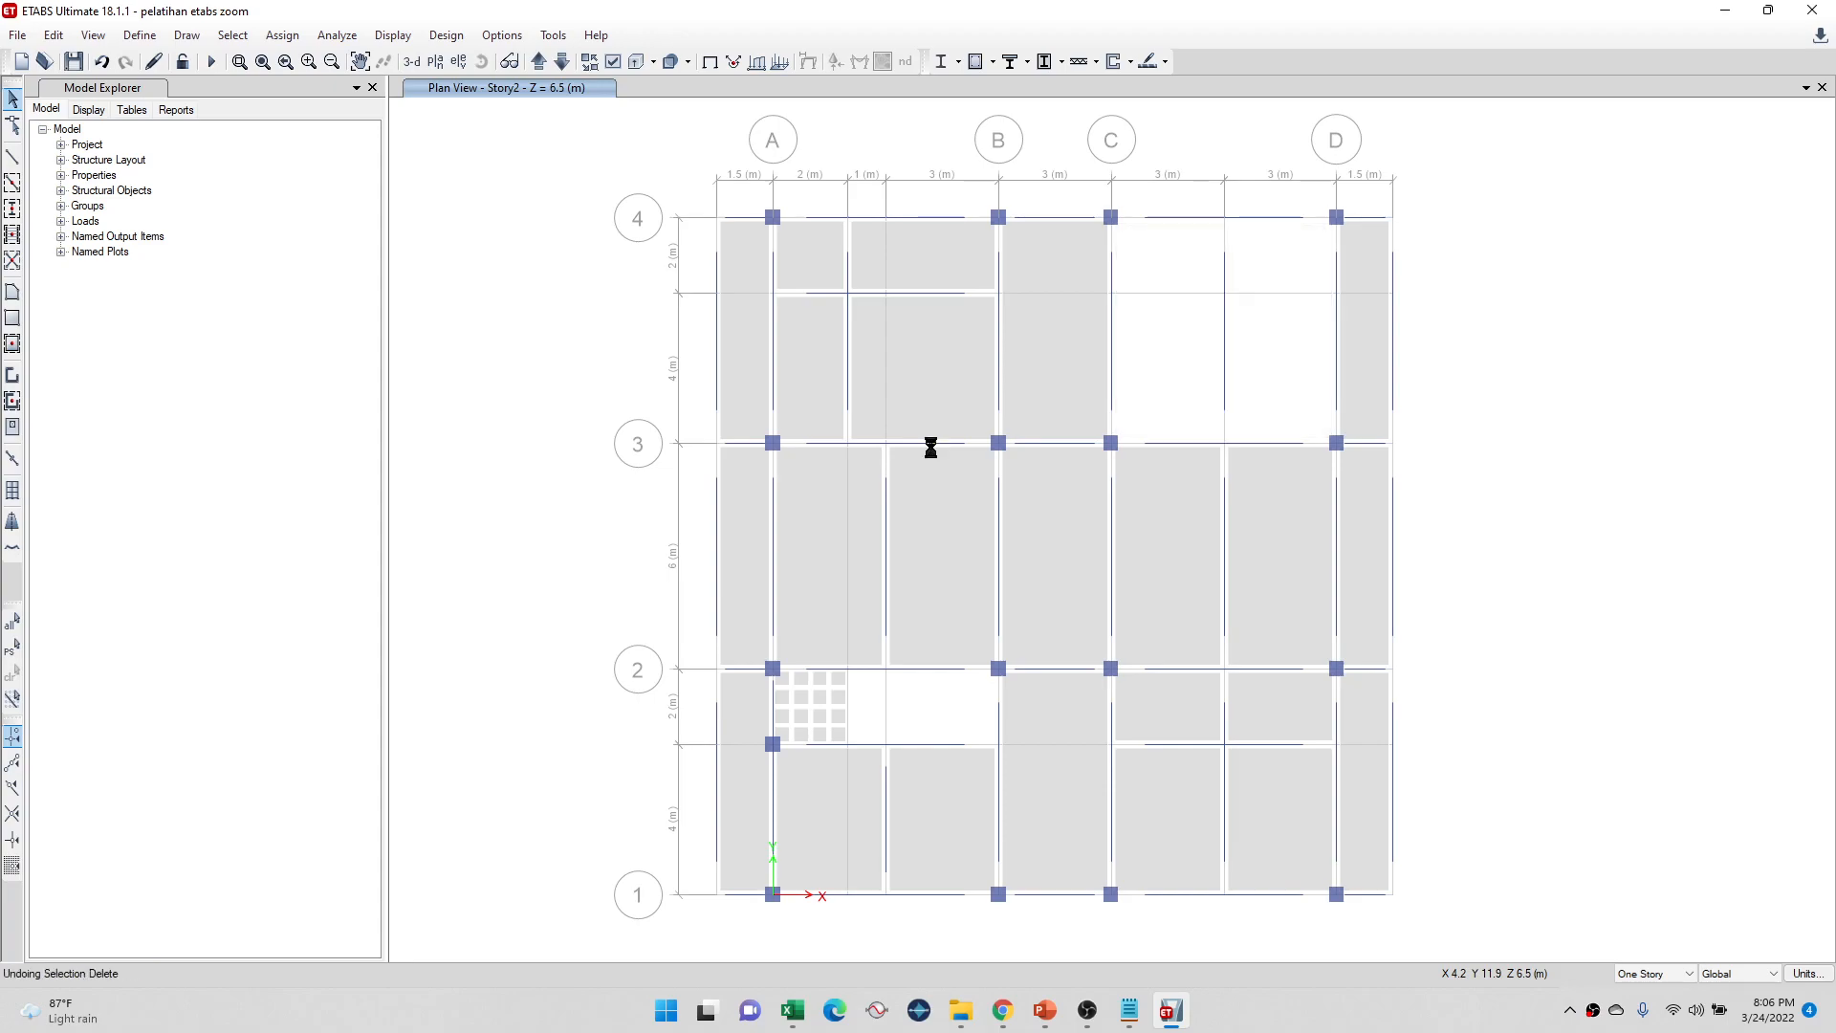
key("ctrl+z")
Step: Try replacing the separate grid 3 beams between A and C with one straight 9 m frame drawn from A-3 to C-3
left_click(930, 445)
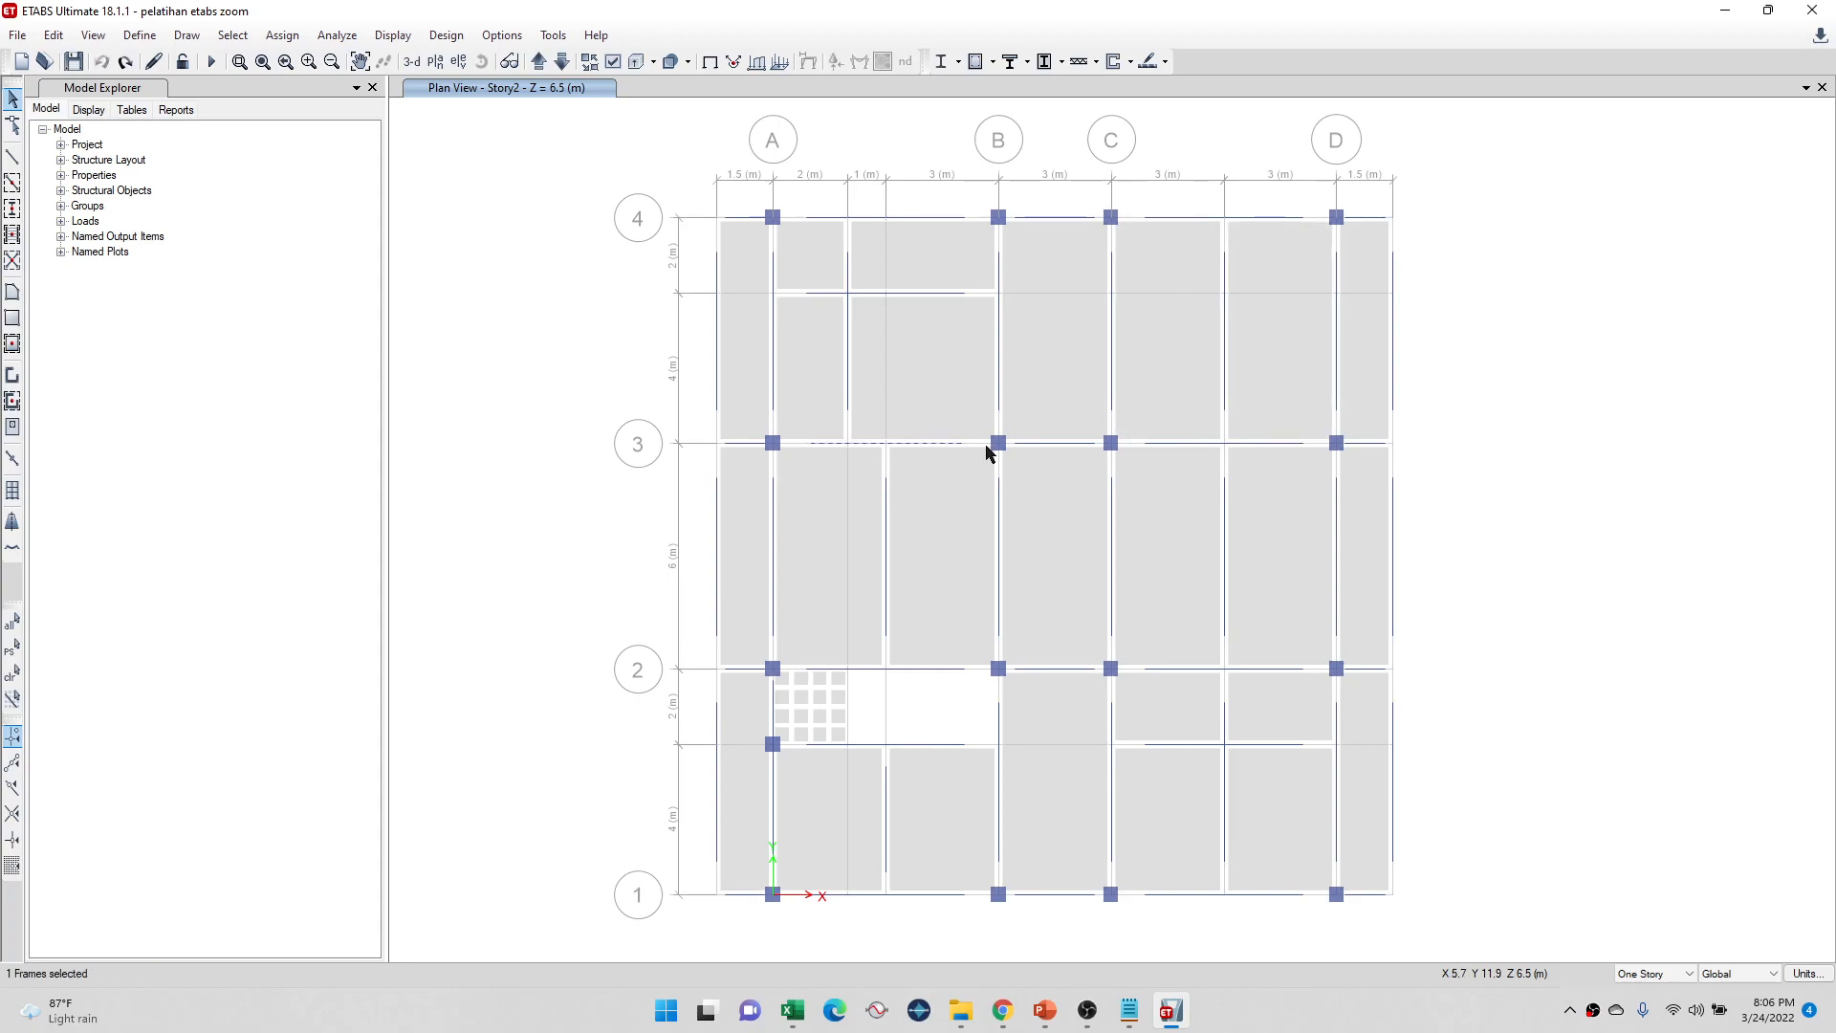
left_click(852, 444)
left_click(927, 444)
left_click(13, 156)
left_click(771, 445)
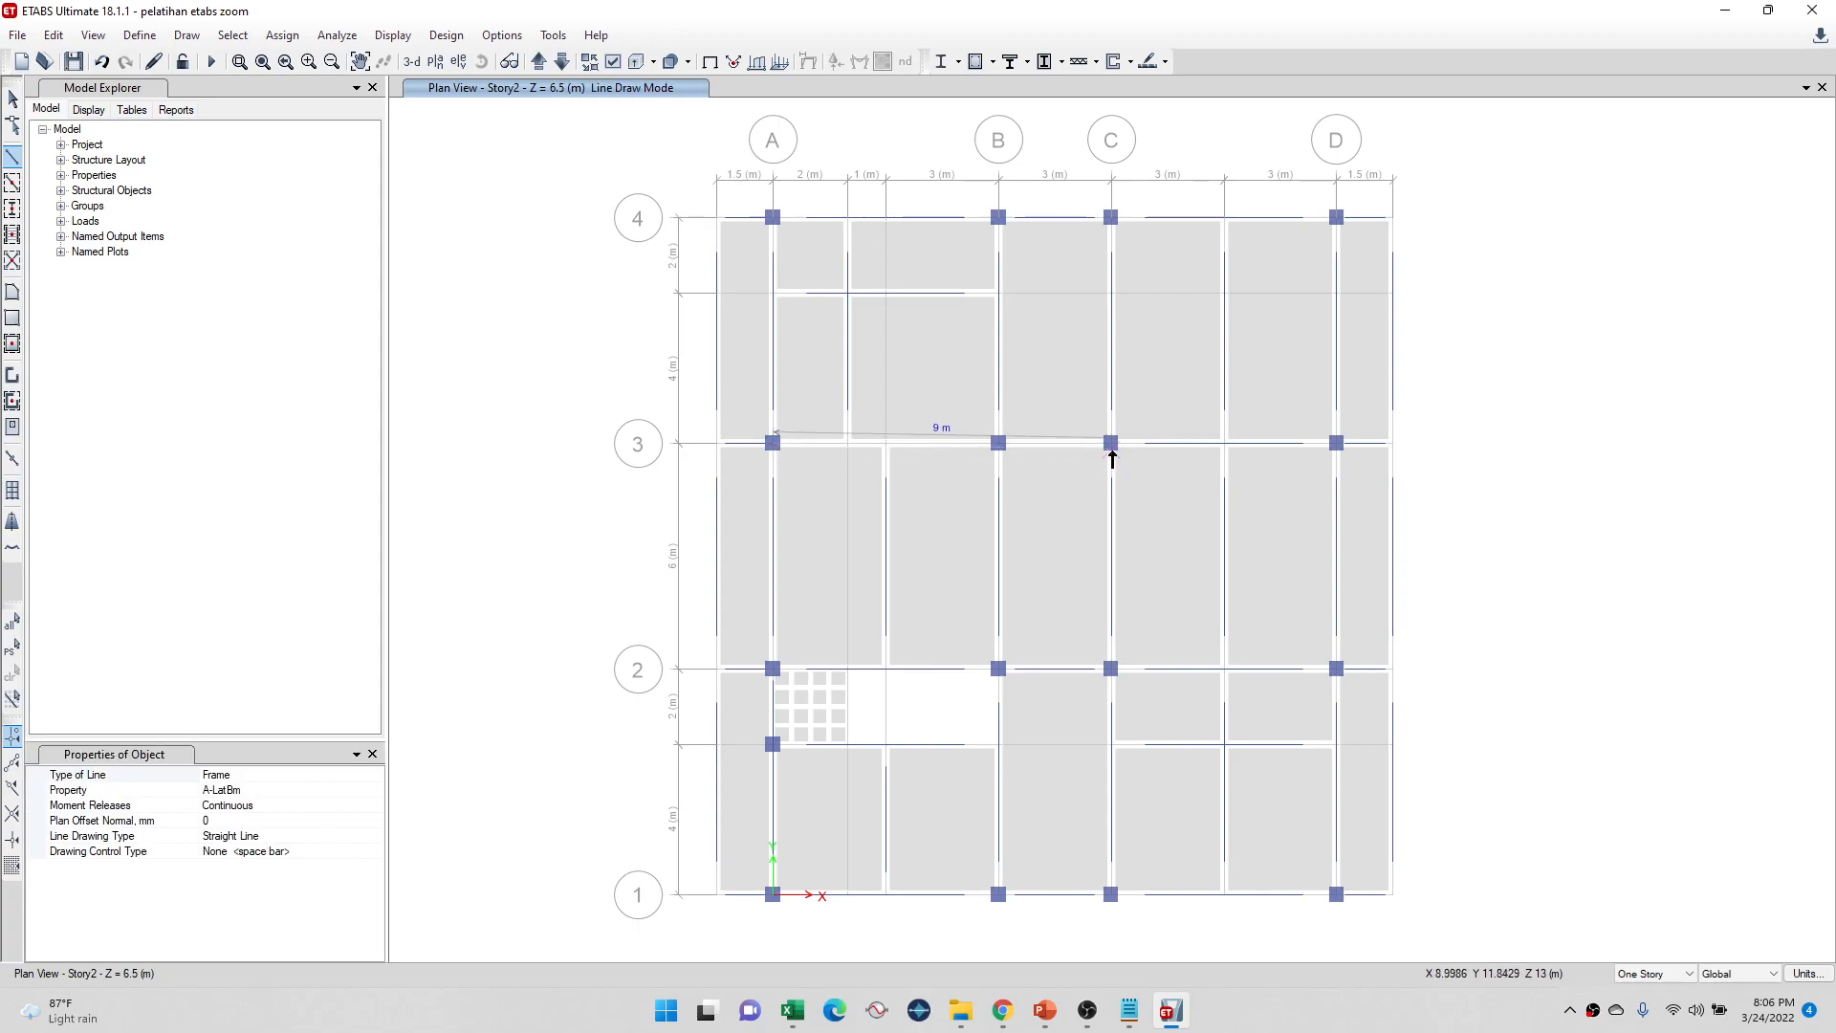
left_click(1125, 477)
key("Escape")
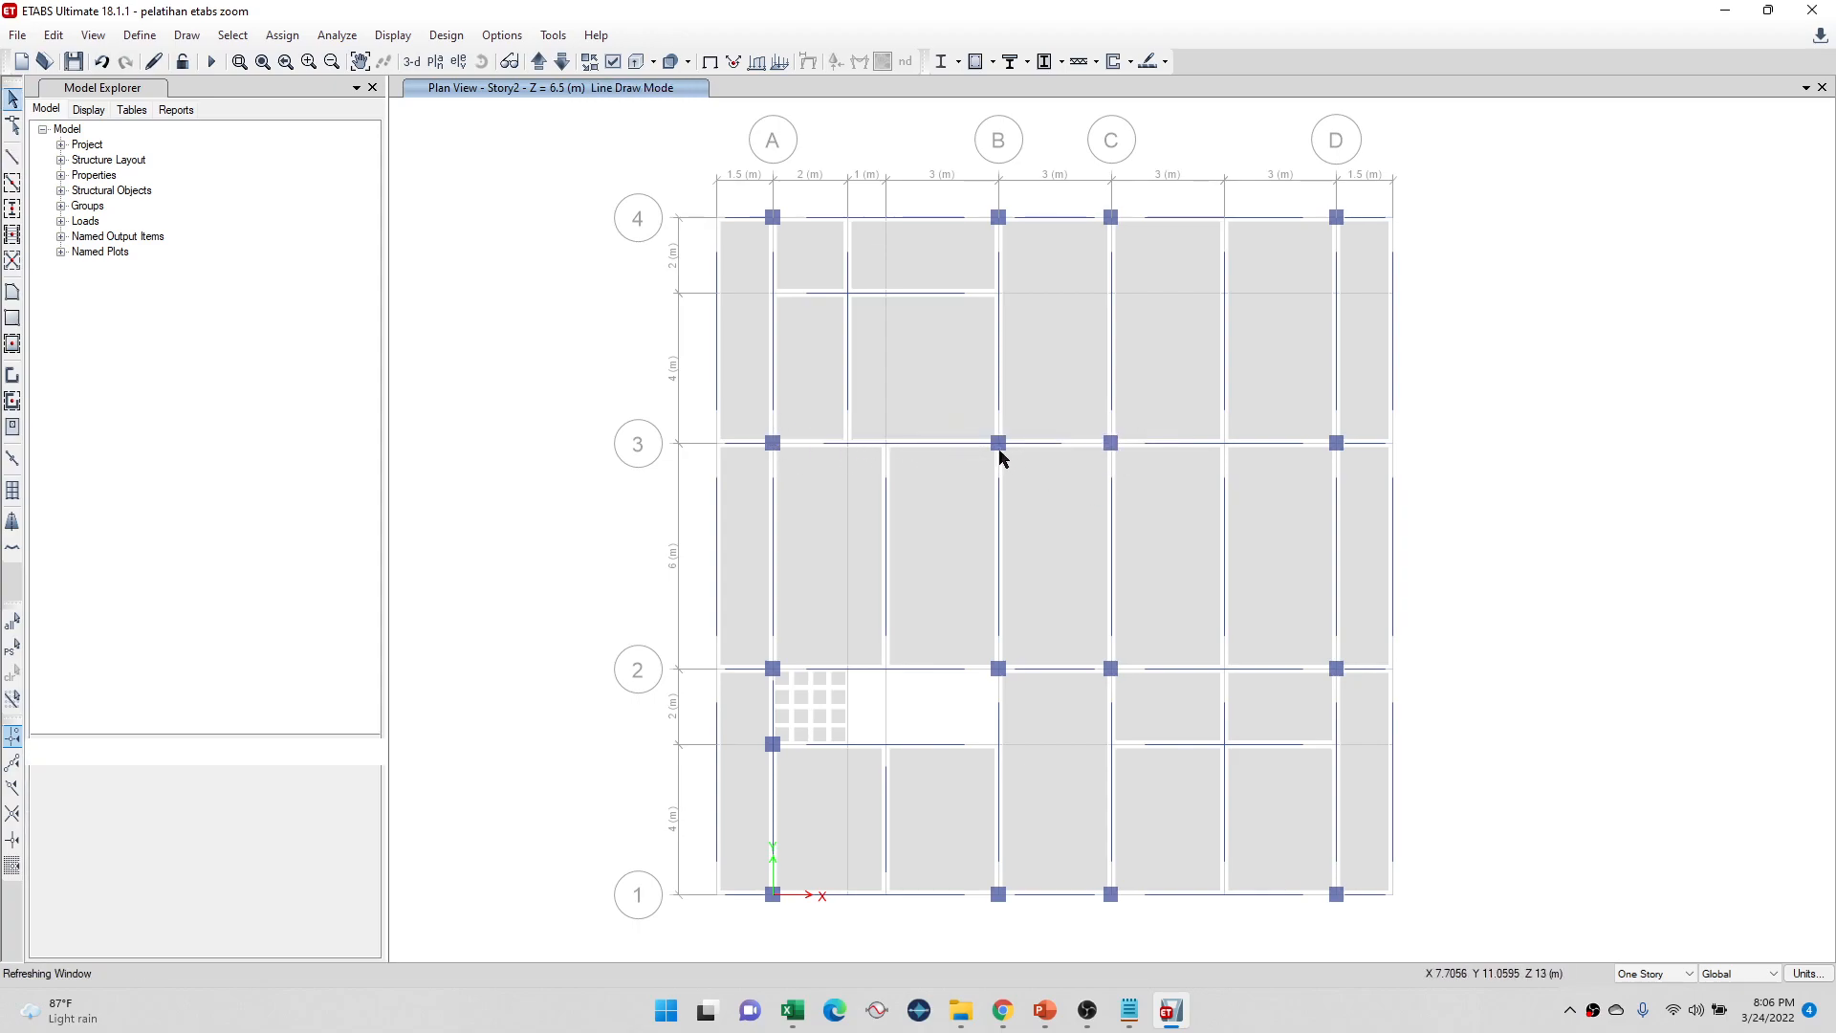
Step: Undo the continuous A-C beam on grid 3 and the deletion of the separate beams
left_click_drag(973, 422, 1032, 469)
key("ctrl+z")
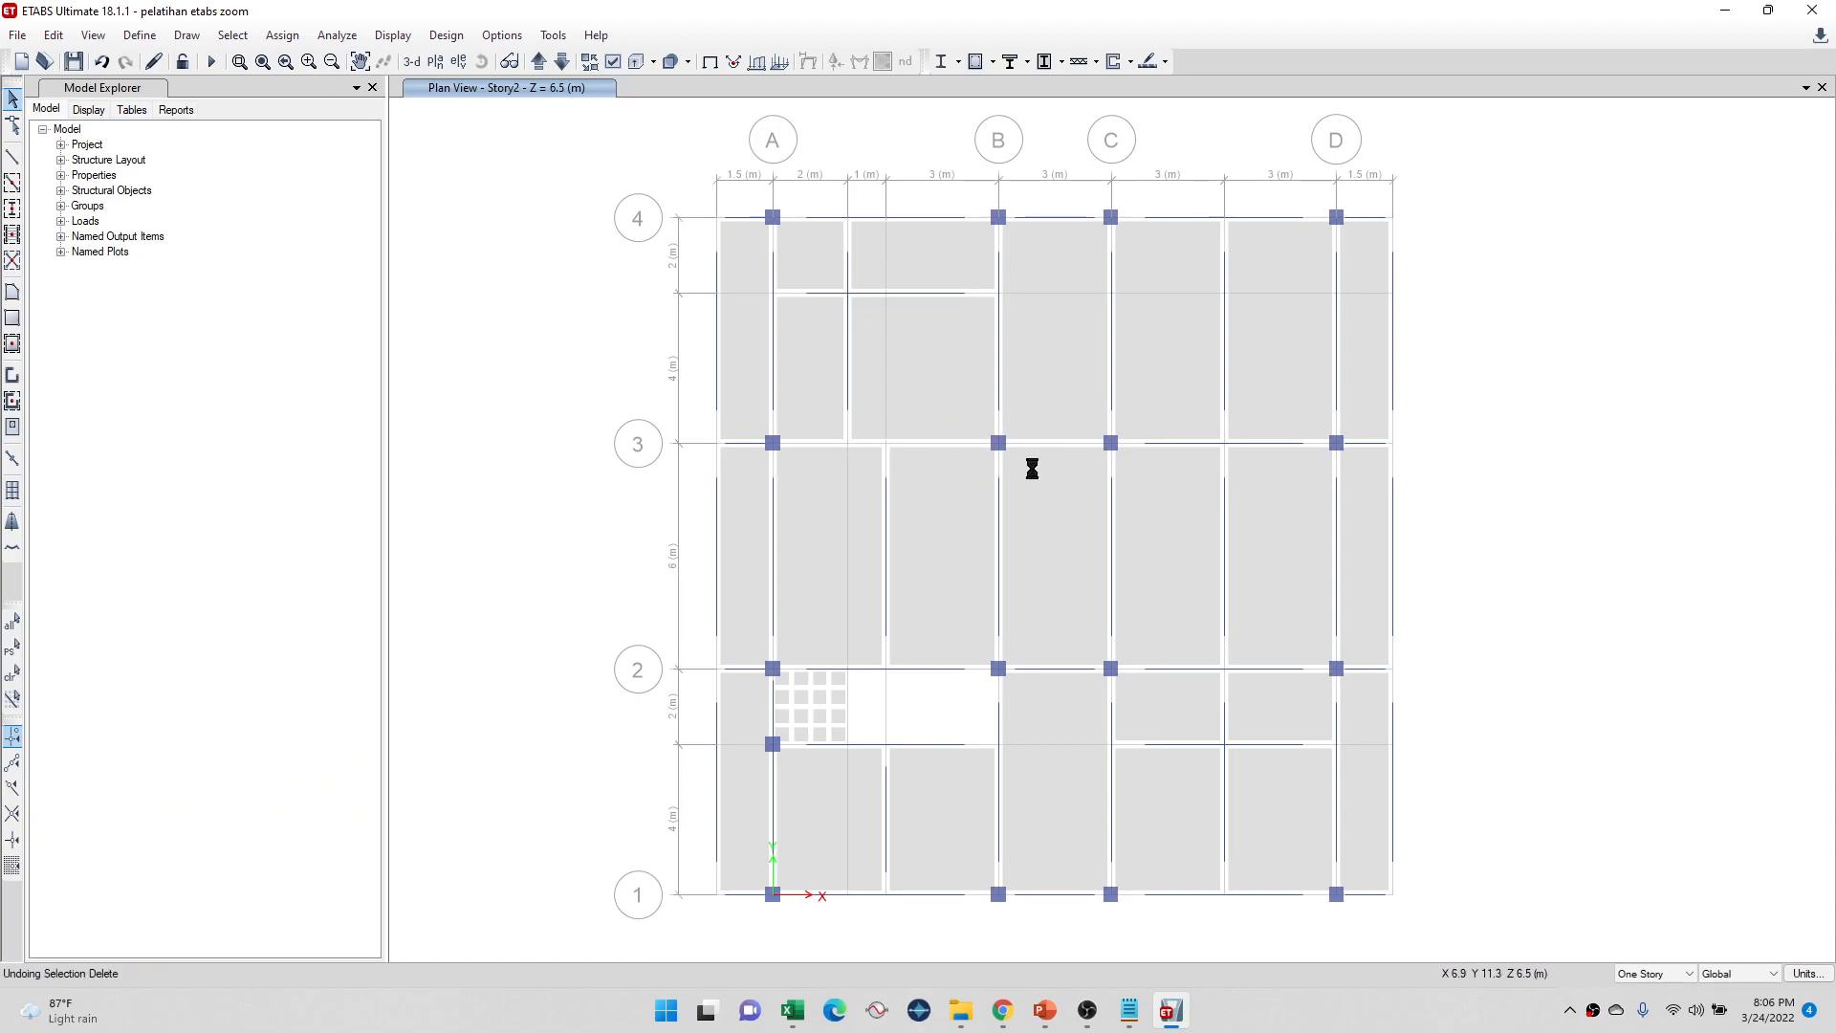
key("ctrl+z")
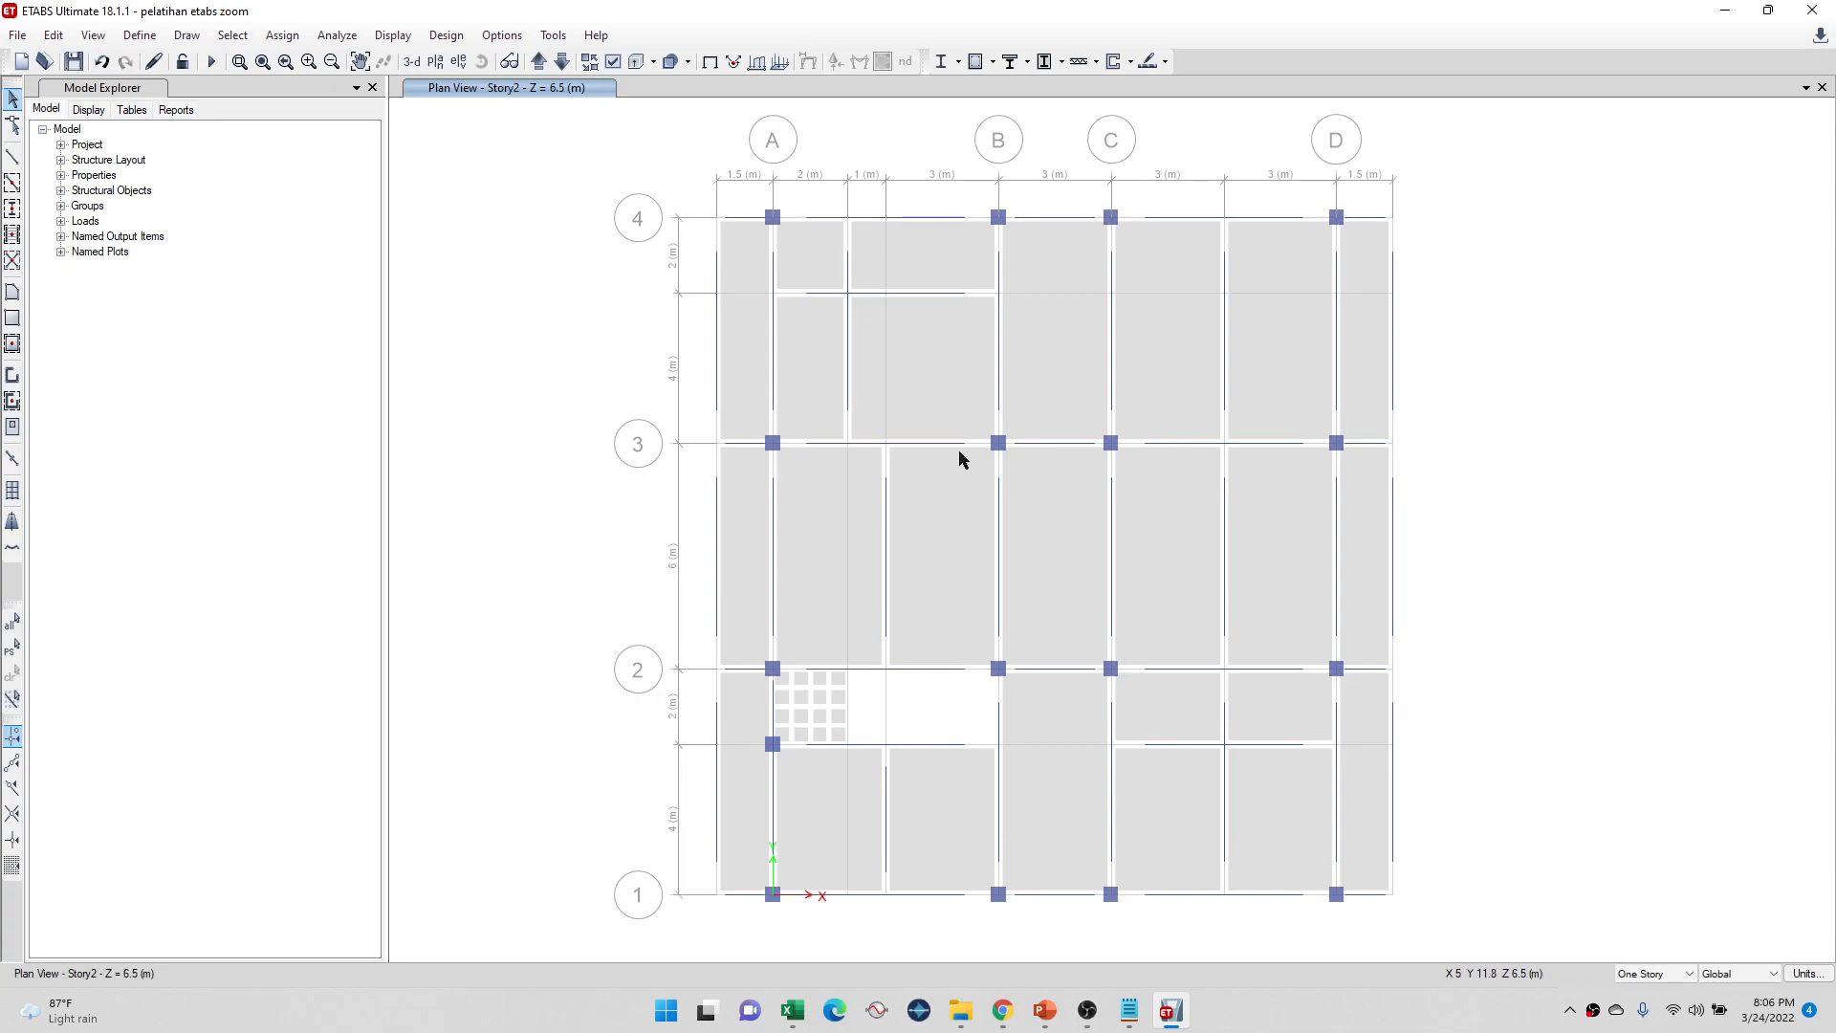
left_click(894, 443)
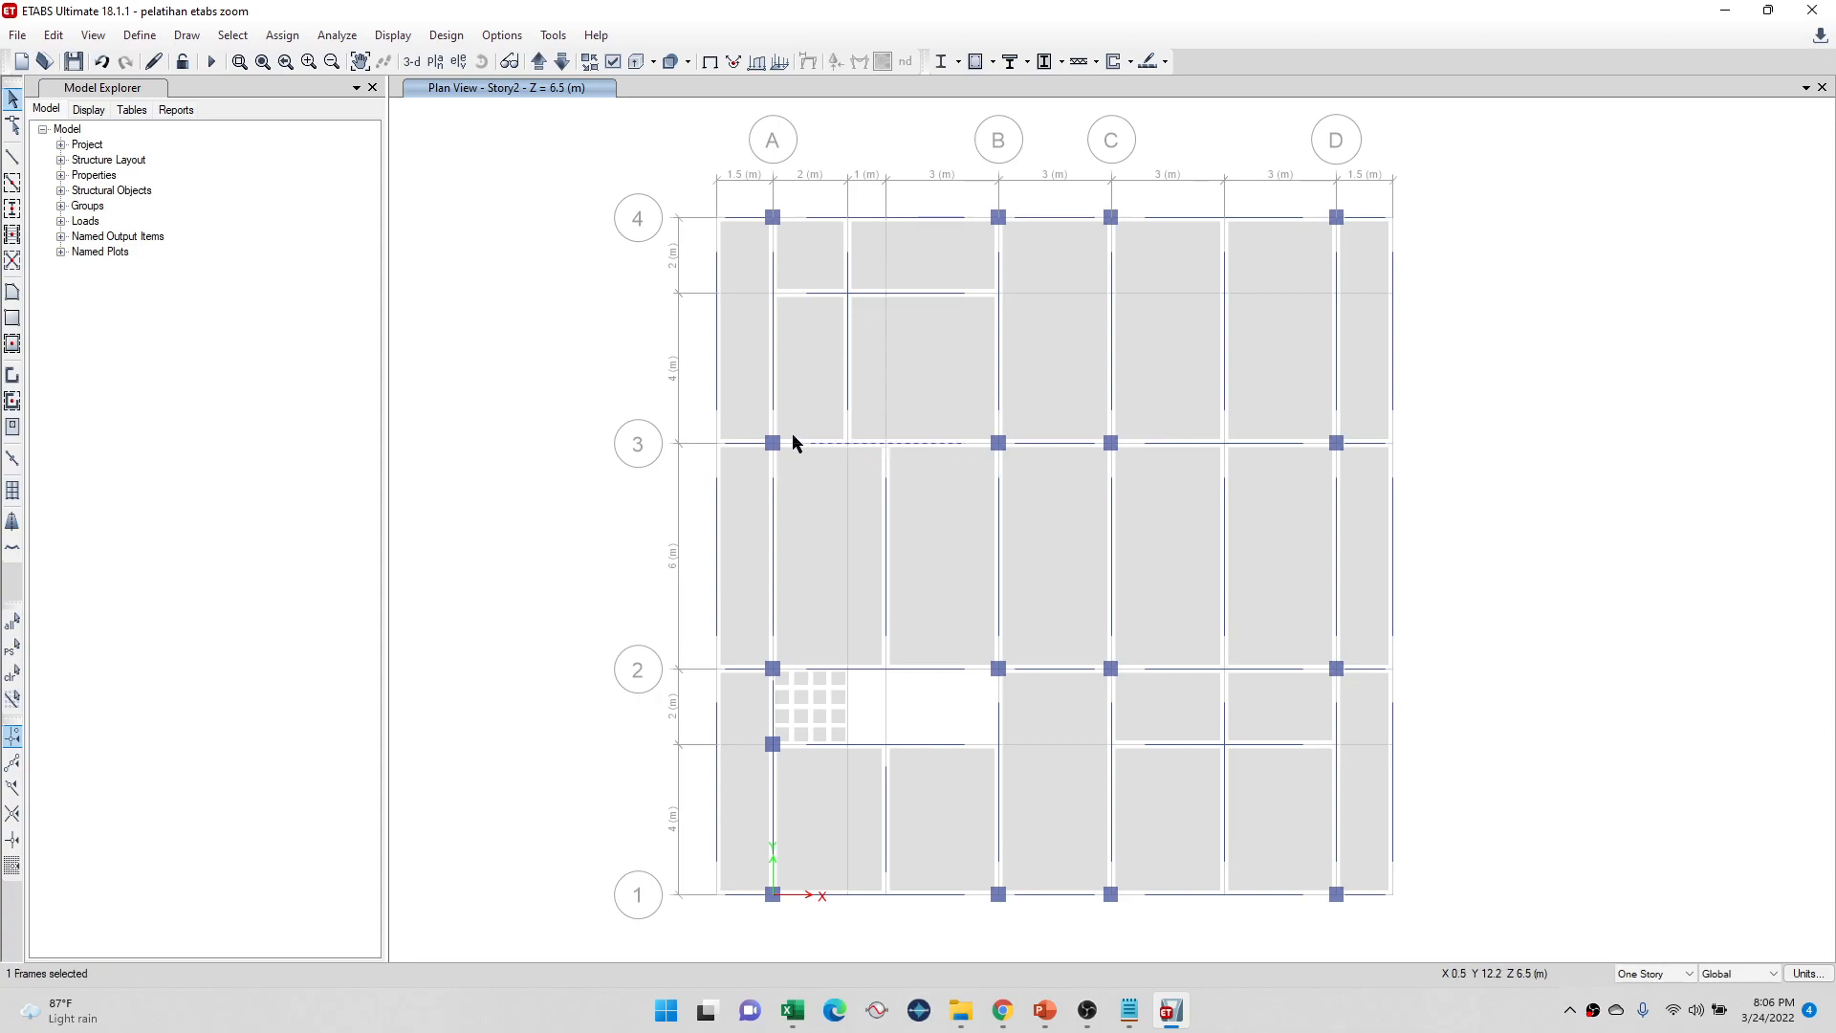
left_click(982, 439)
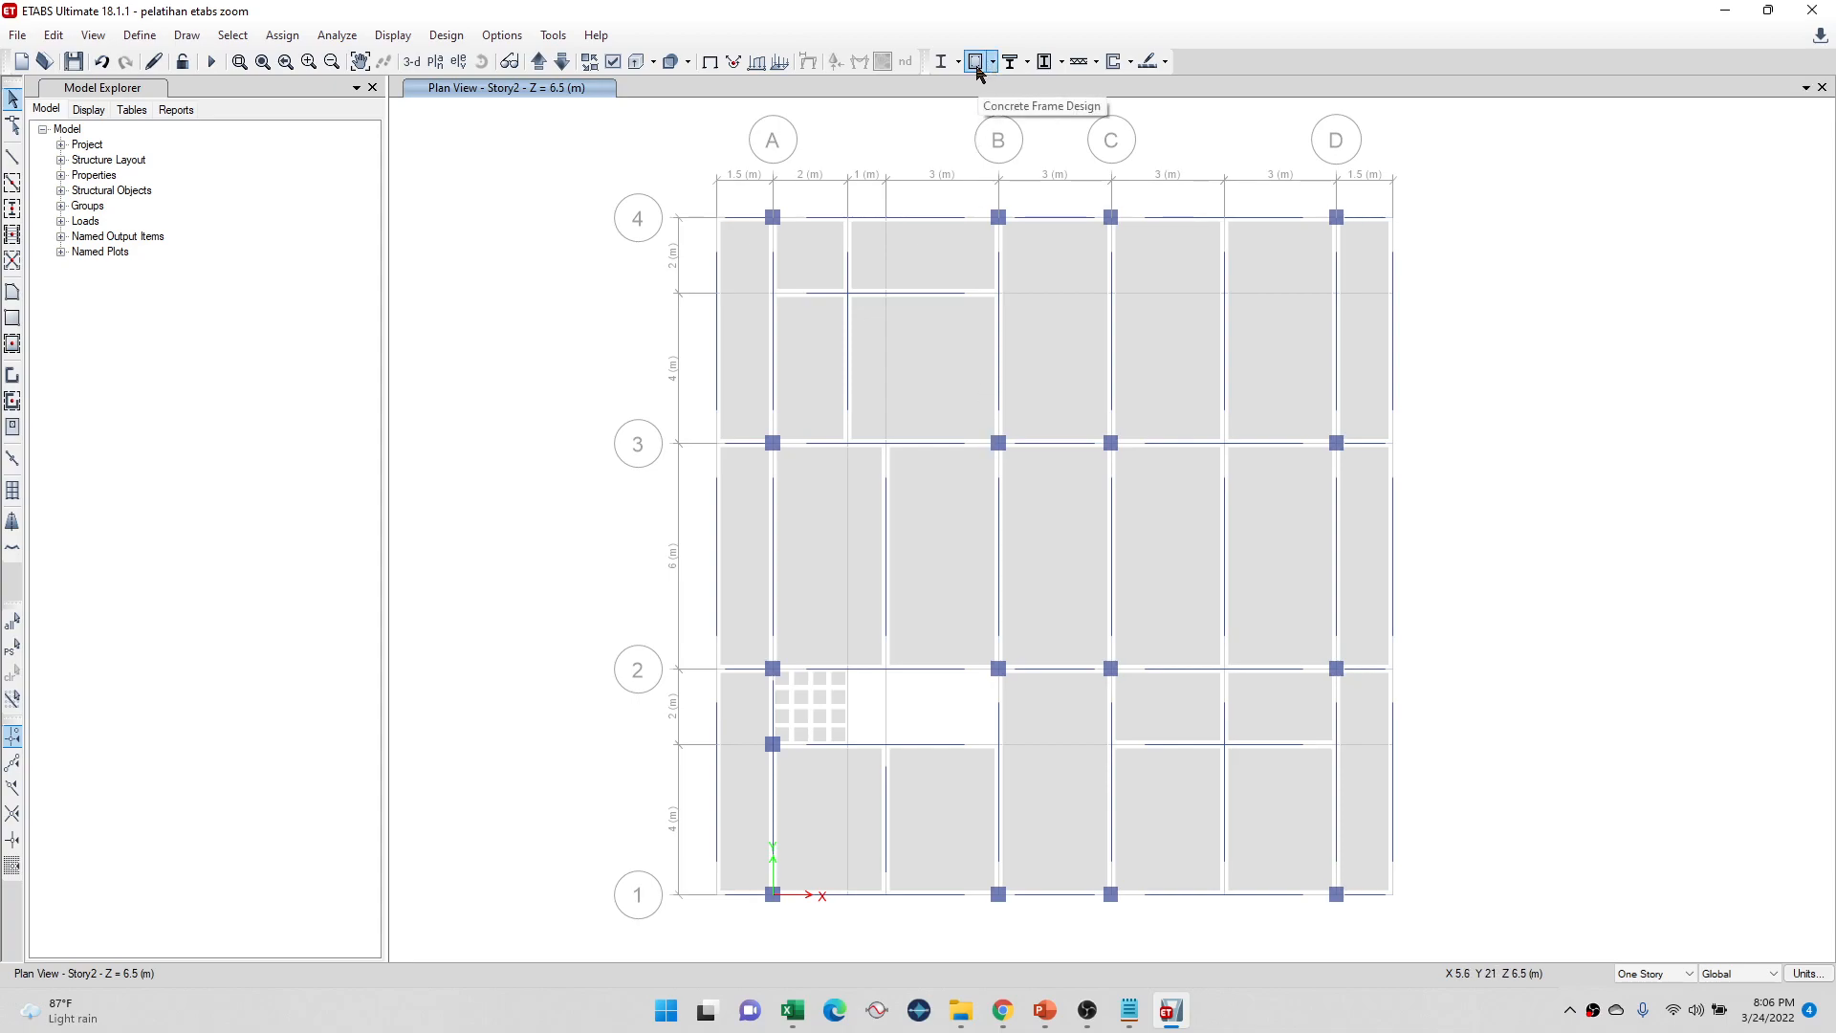
middle_click_drag(1510, 333, 1499, 333)
right_click(1517, 321)
left_click(1513, 306)
Step: Show the building in 3-D and orbit around it to review the whole structure
left_click(411, 61)
middle_click_drag(1243, 722, 1361, 312, "shift")
right_click(1431, 143)
left_click(1439, 153)
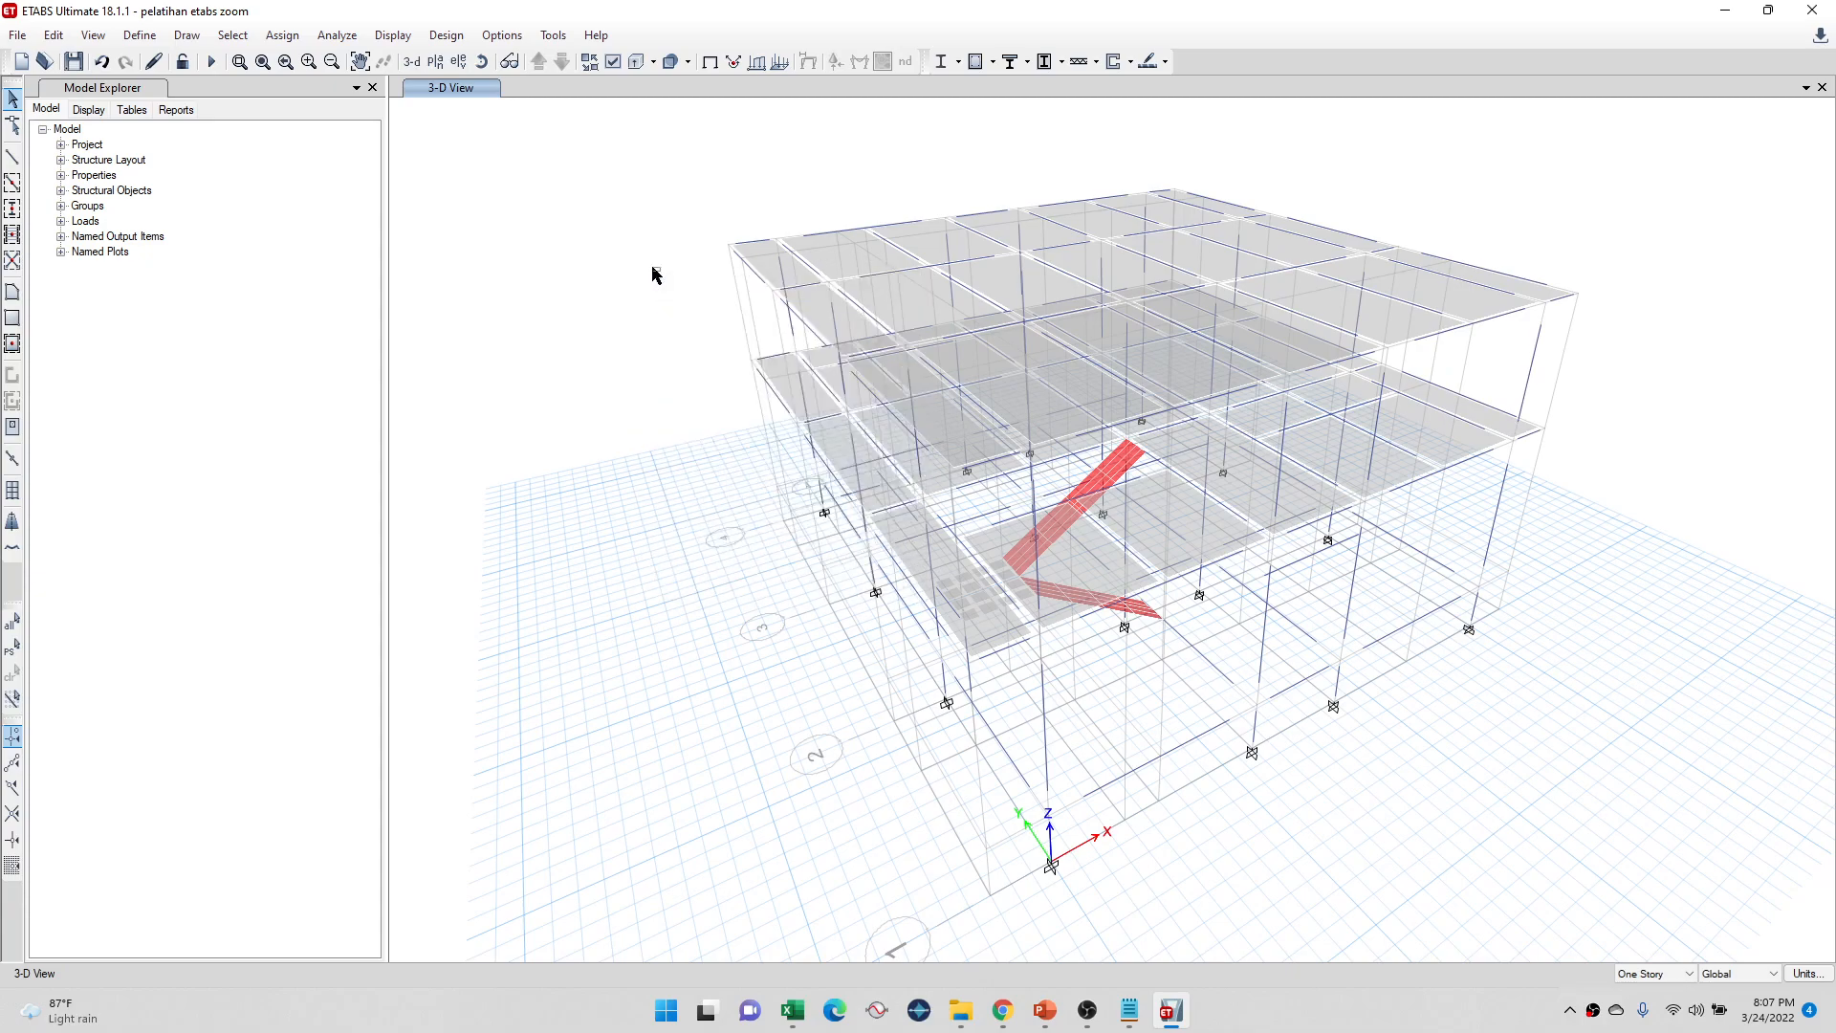
Step: Return to the Story2 plan view and center the floor plan
left_click(436, 61)
left_click(901, 455)
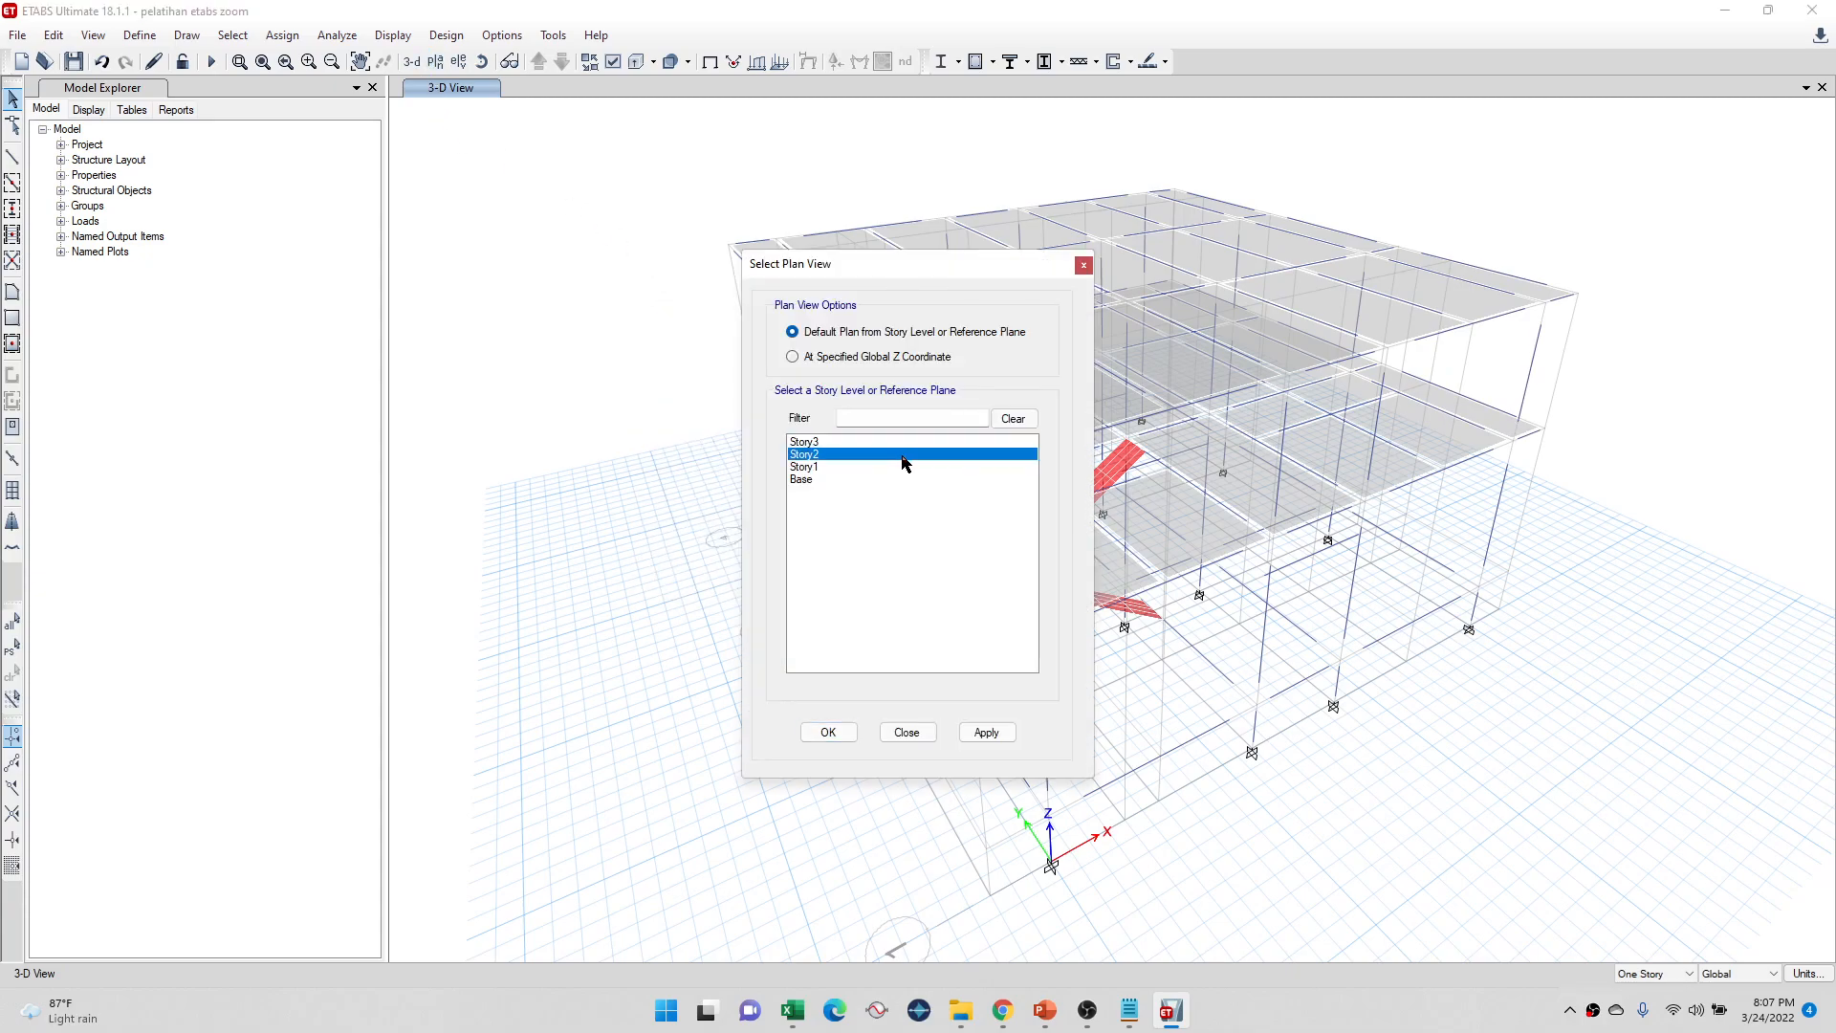
left_click(986, 734)
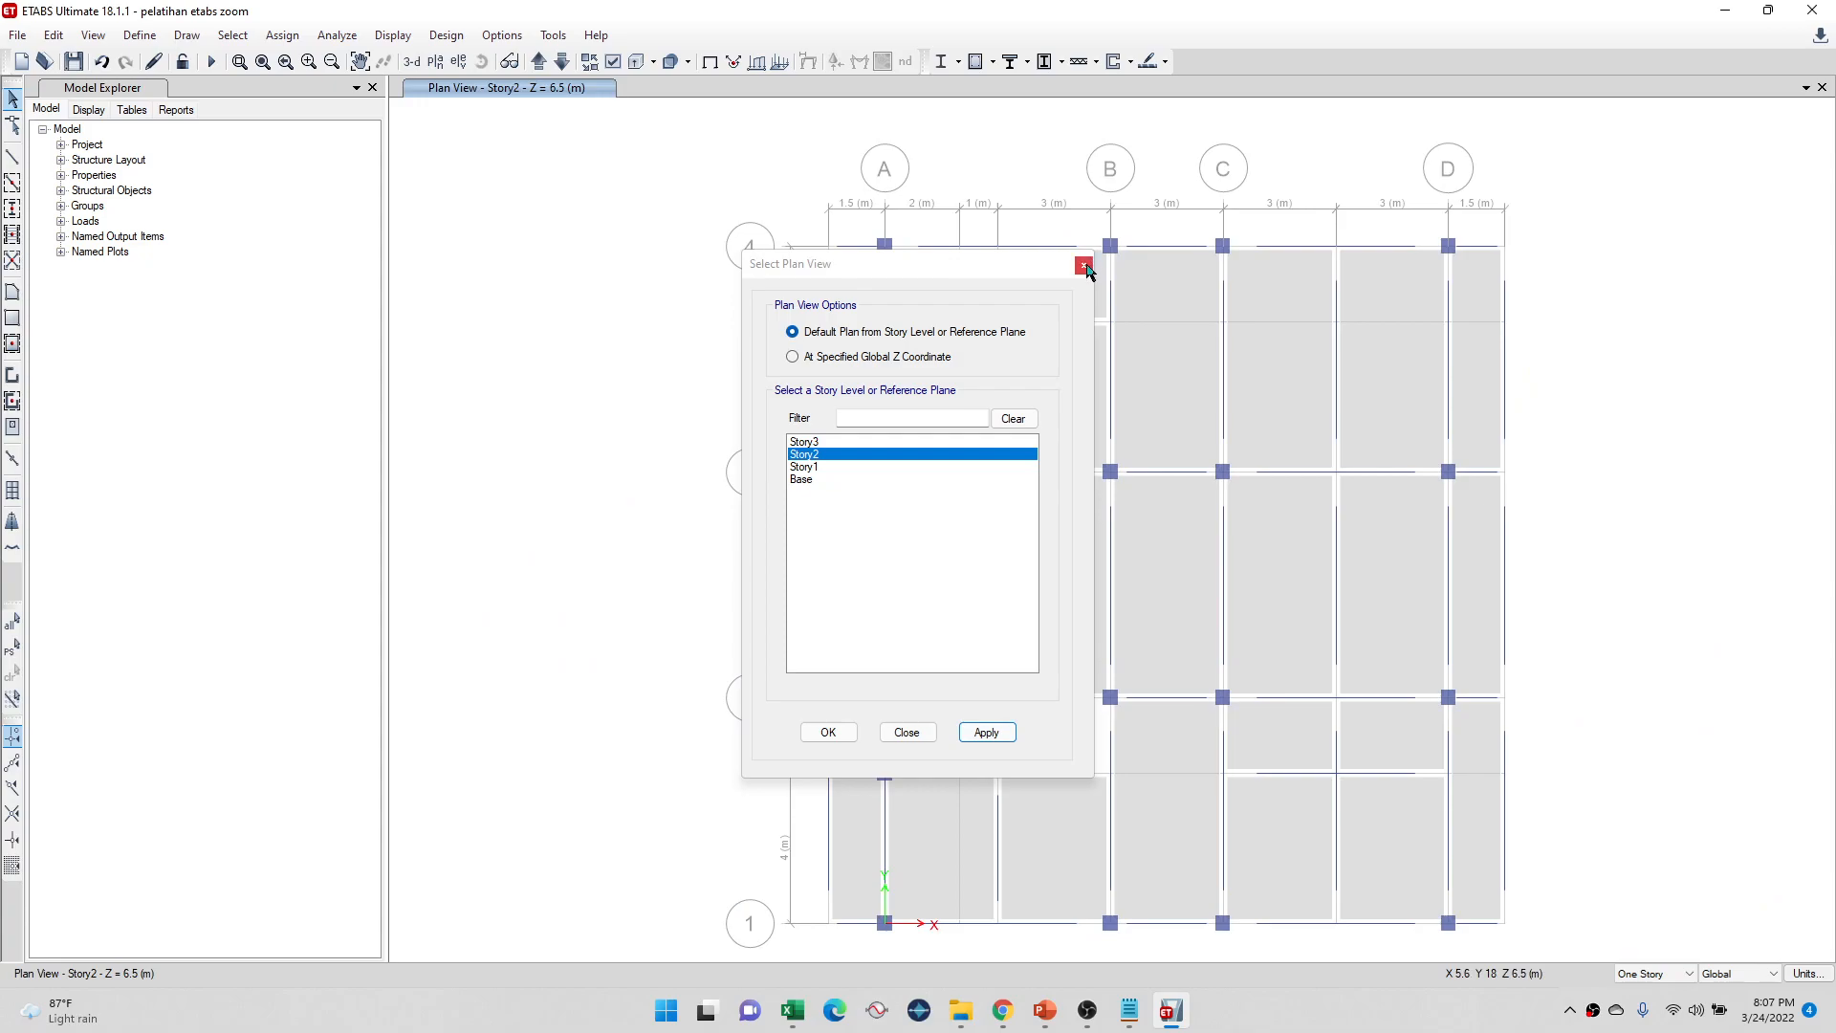
left_click(1083, 264)
middle_click_drag(1536, 370, 1479, 356)
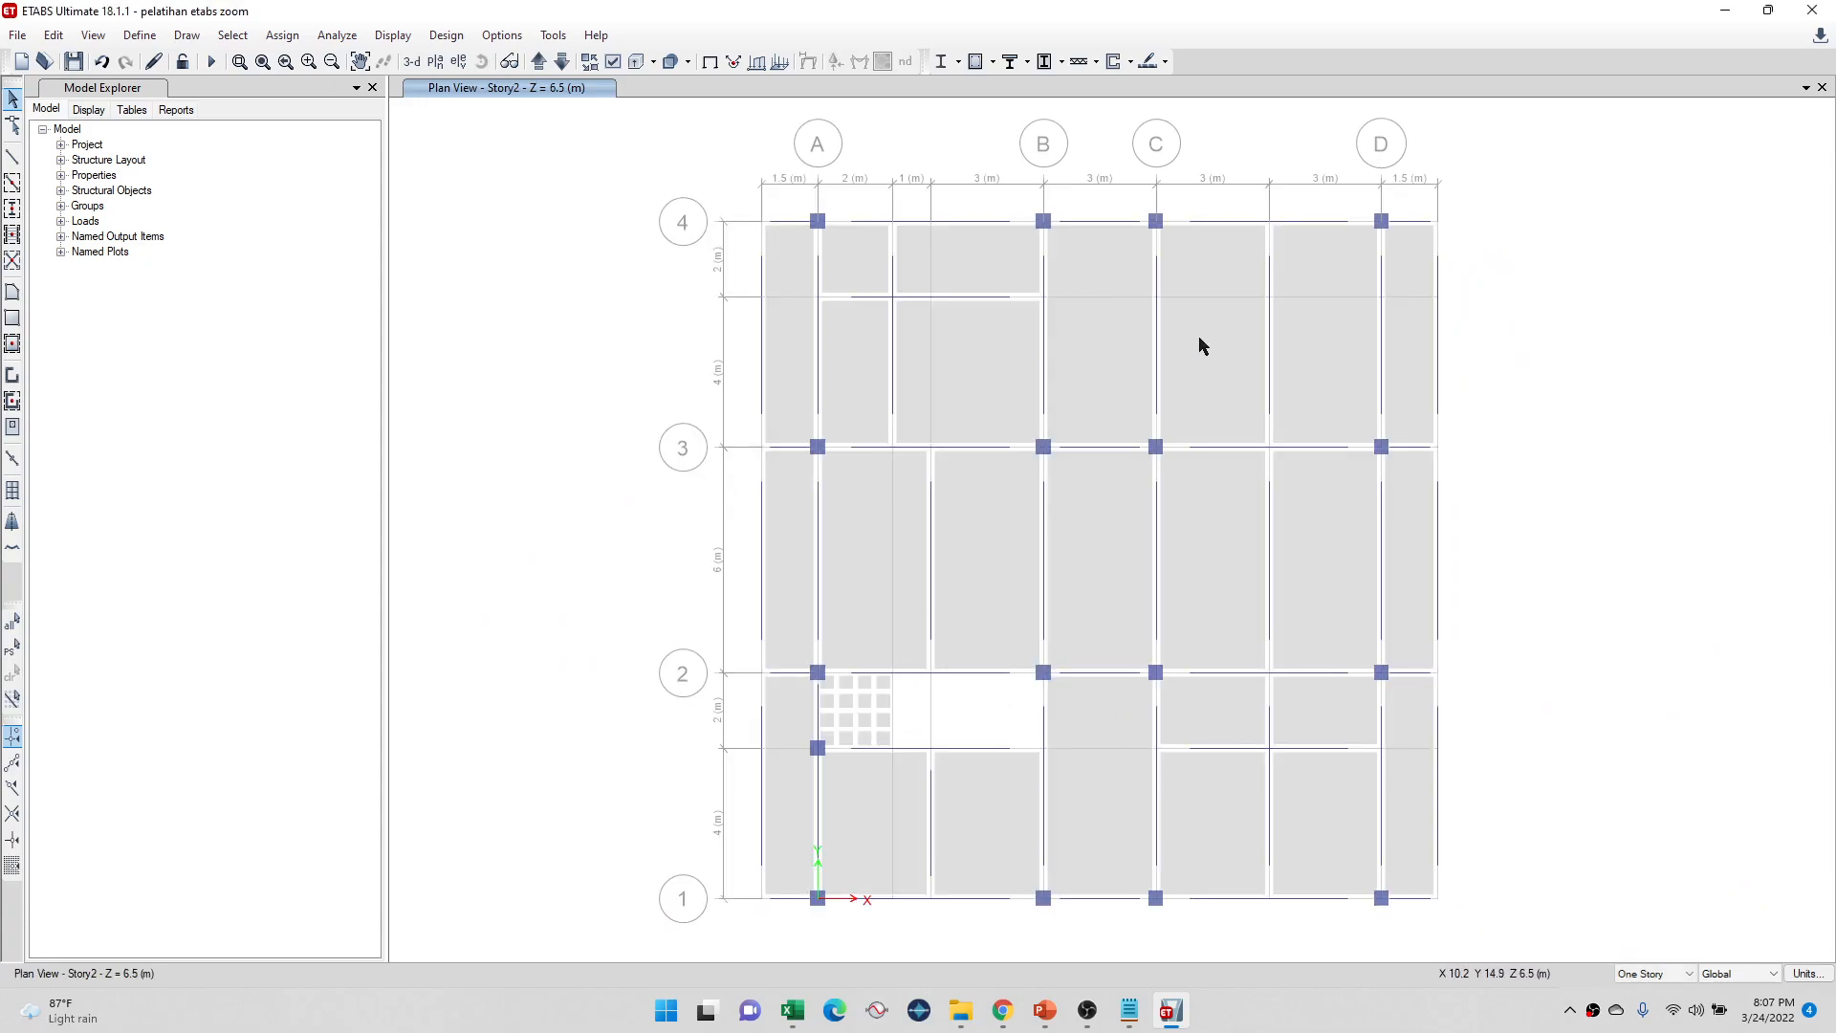
Step: Switch to the PowerPoint presentation and go back to its title slide
left_click(1038, 1013)
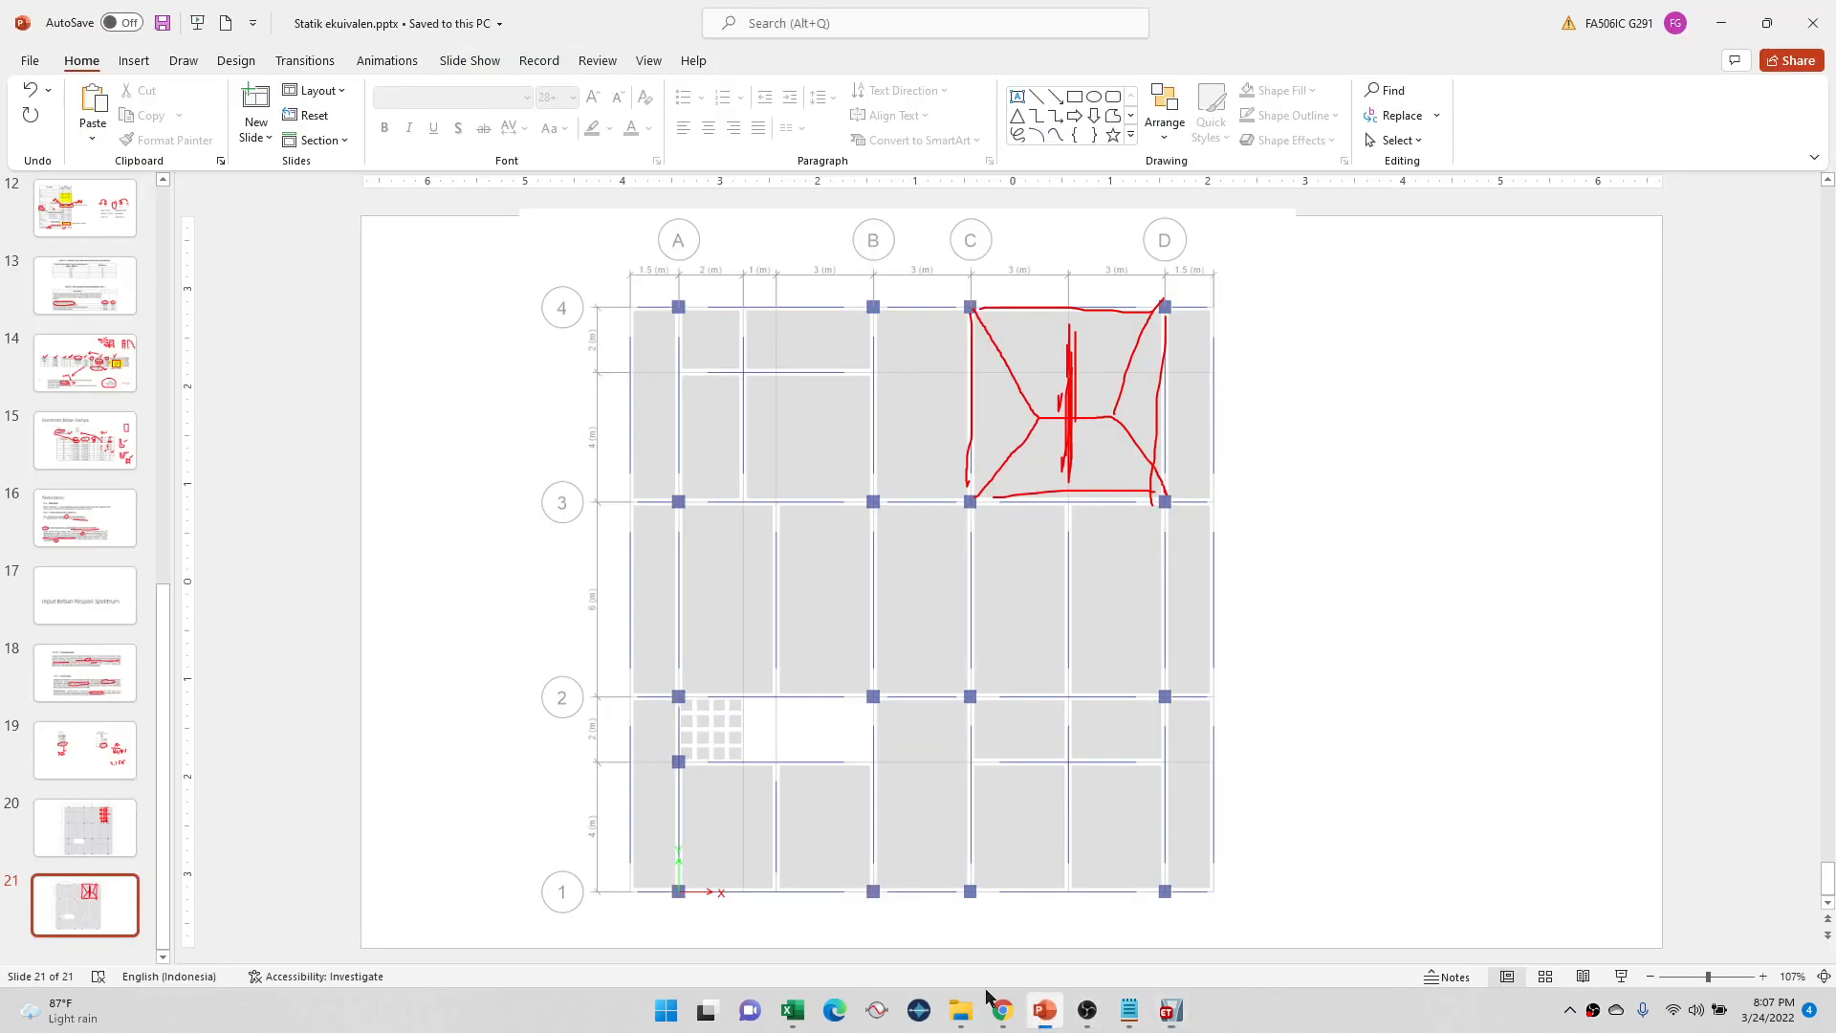
scroll(84, 628, "up", 8)
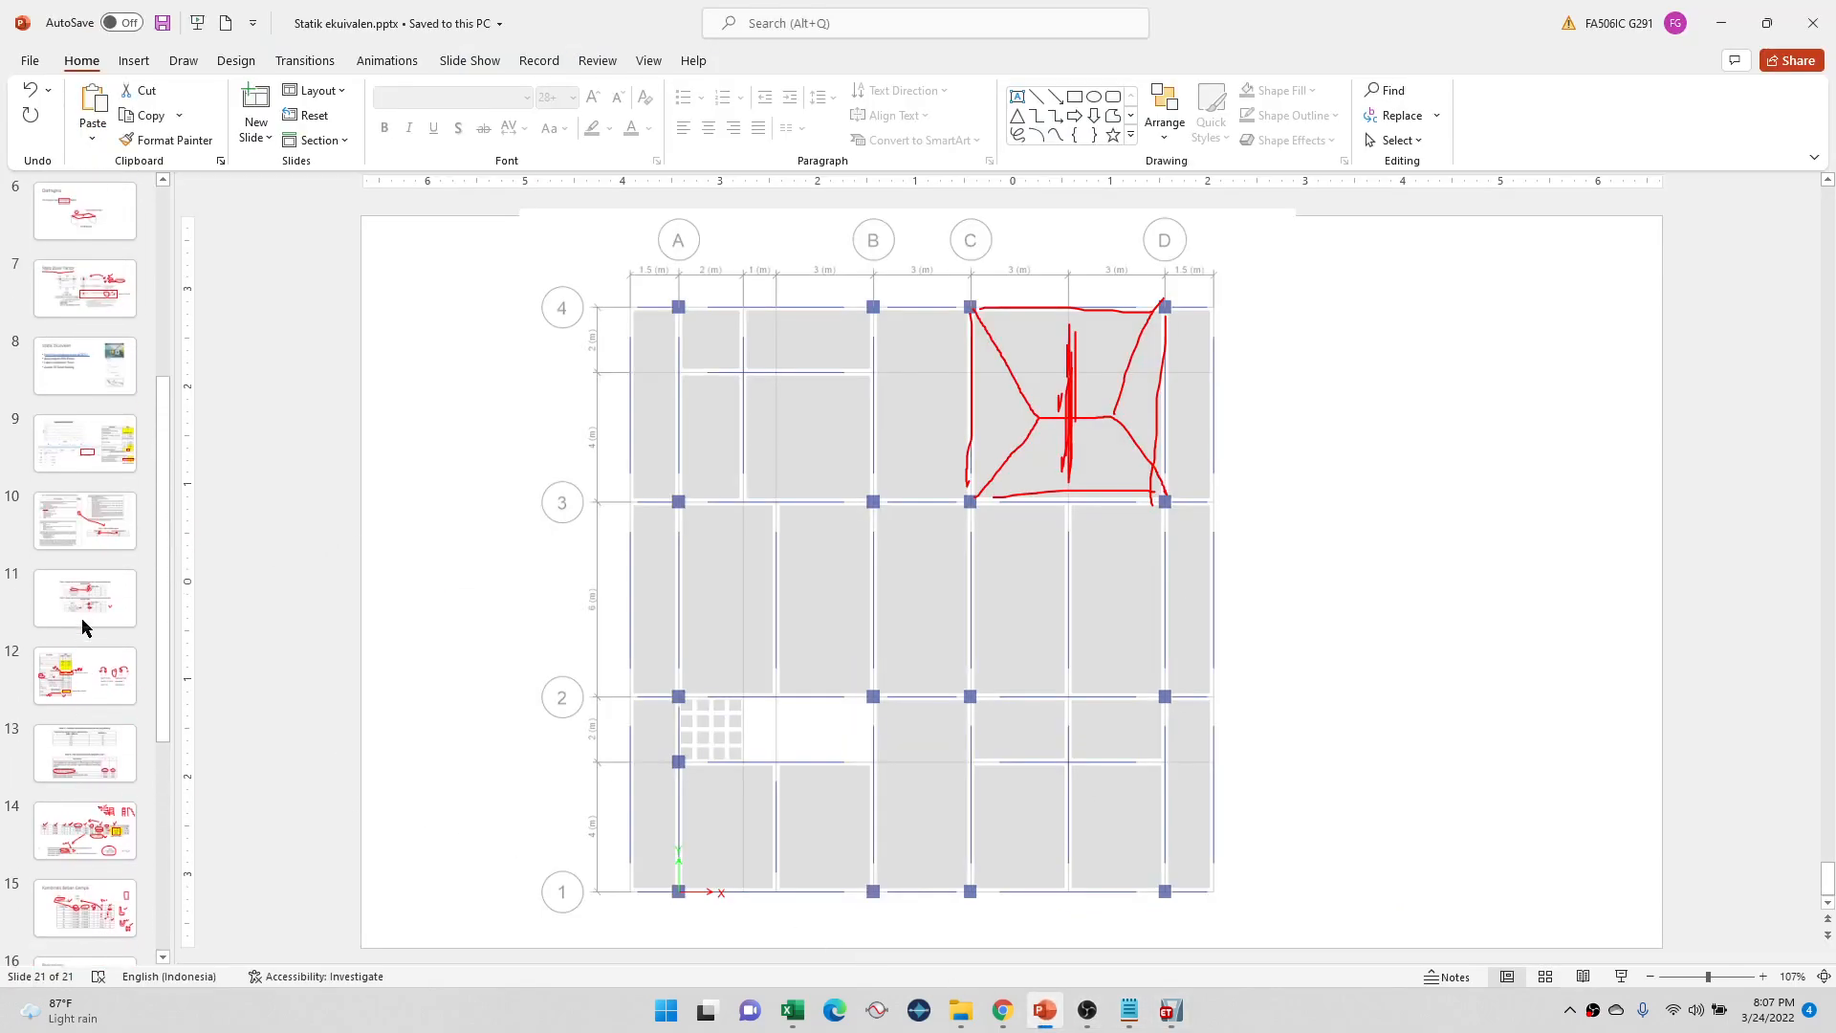
scroll(84, 618, "up", 2)
left_click(96, 234)
right_click(332, 362)
left_click(308, 326)
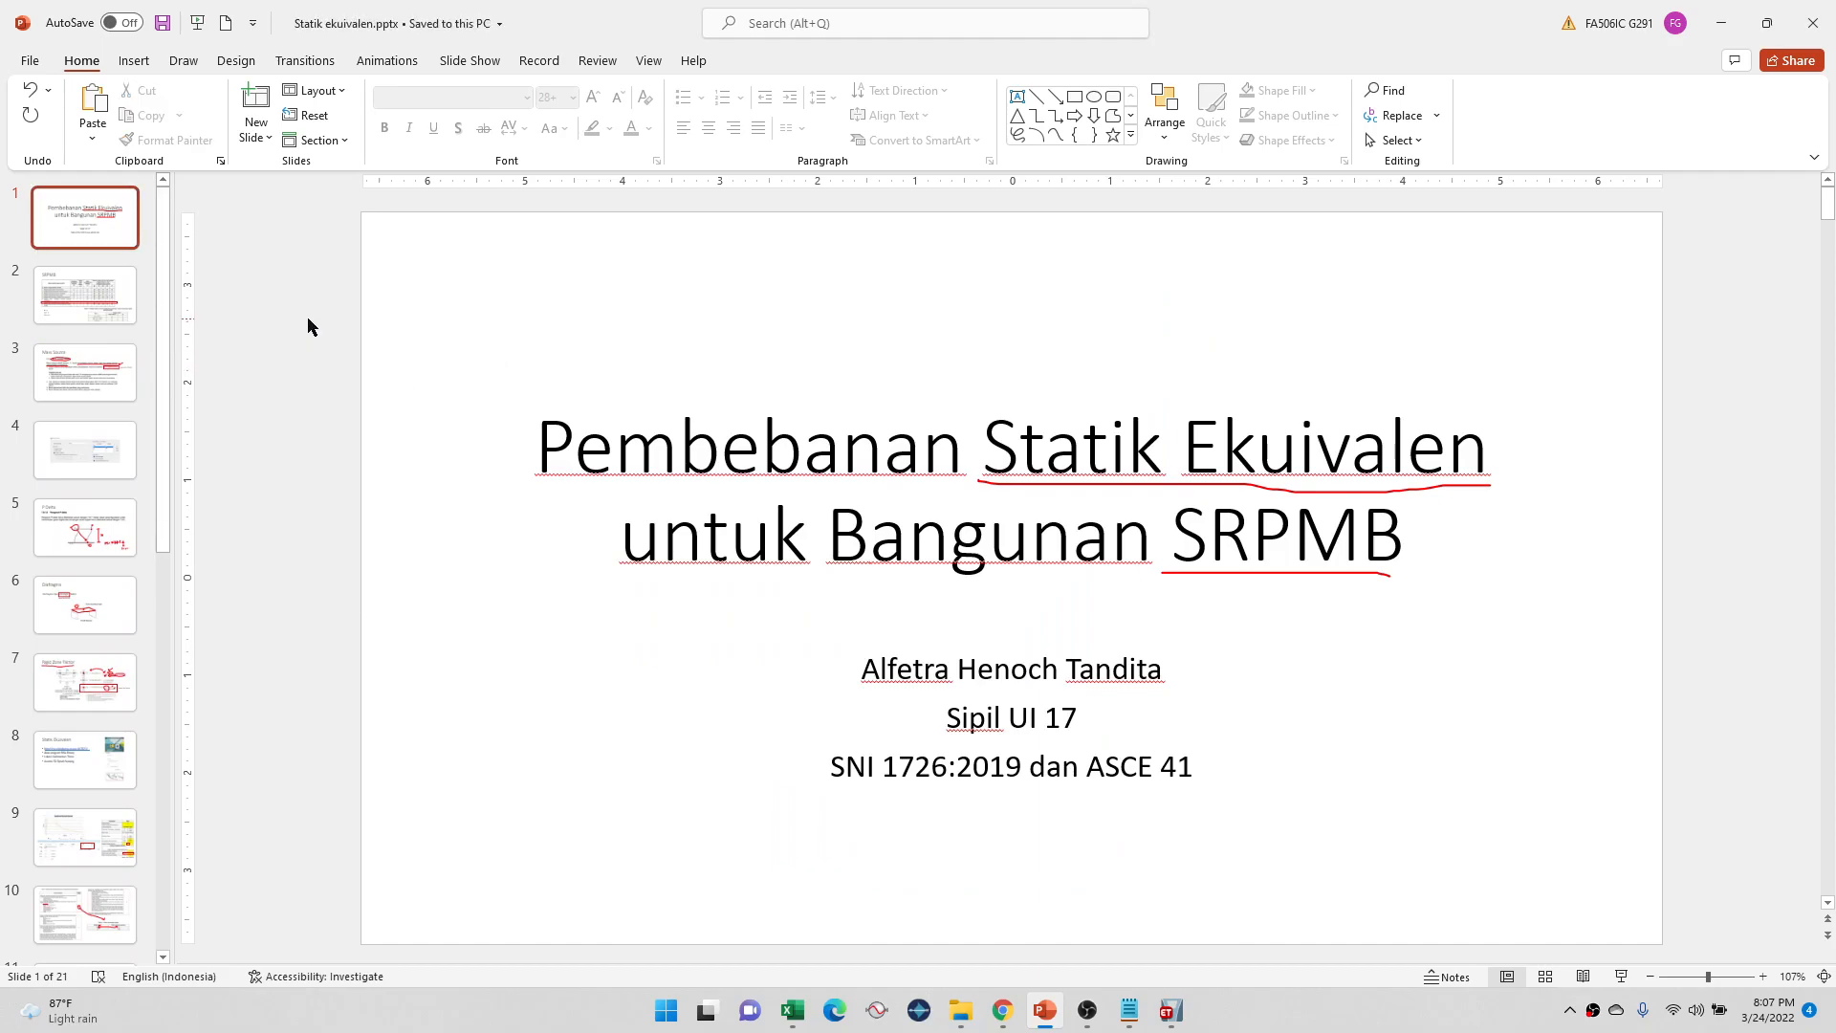